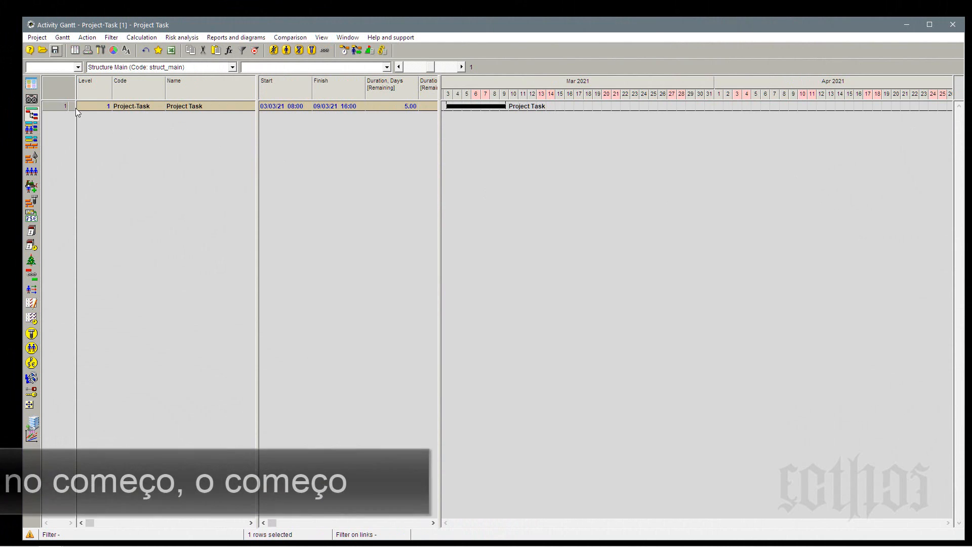
# Add three new phases under the Project Task phase through its properties.
pyautogui.click(146, 106)
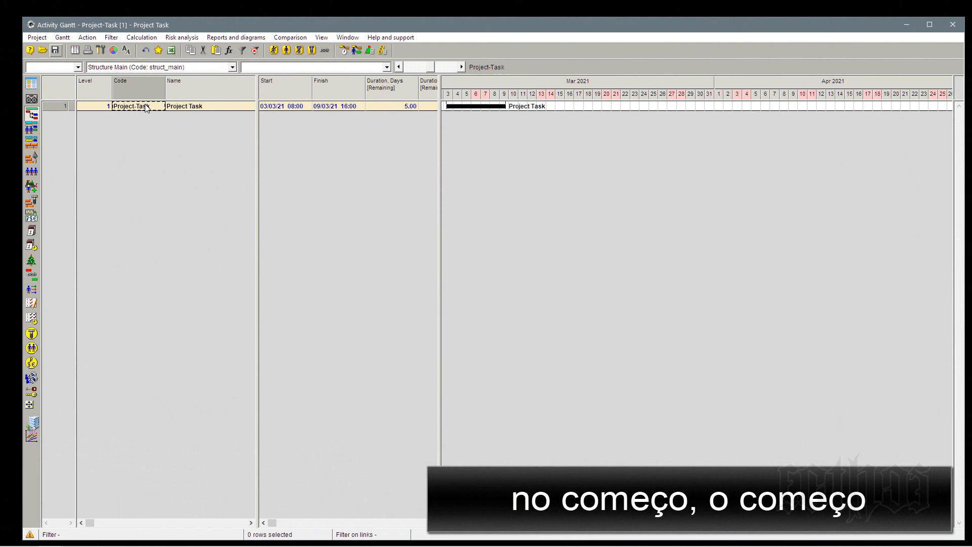
pyautogui.click(56, 105)
pyautogui.rightClick(58, 106)
pyautogui.click(77, 110)
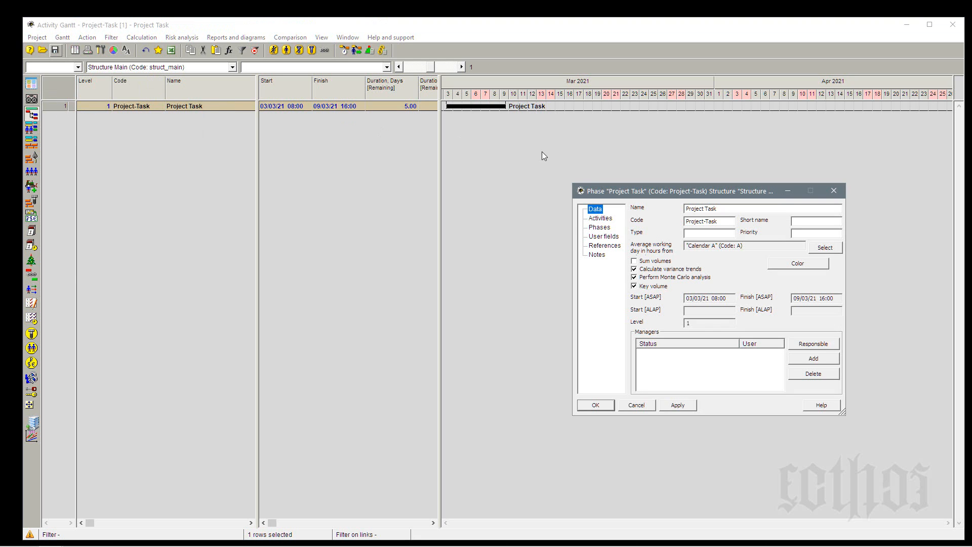
pyautogui.click(600, 227)
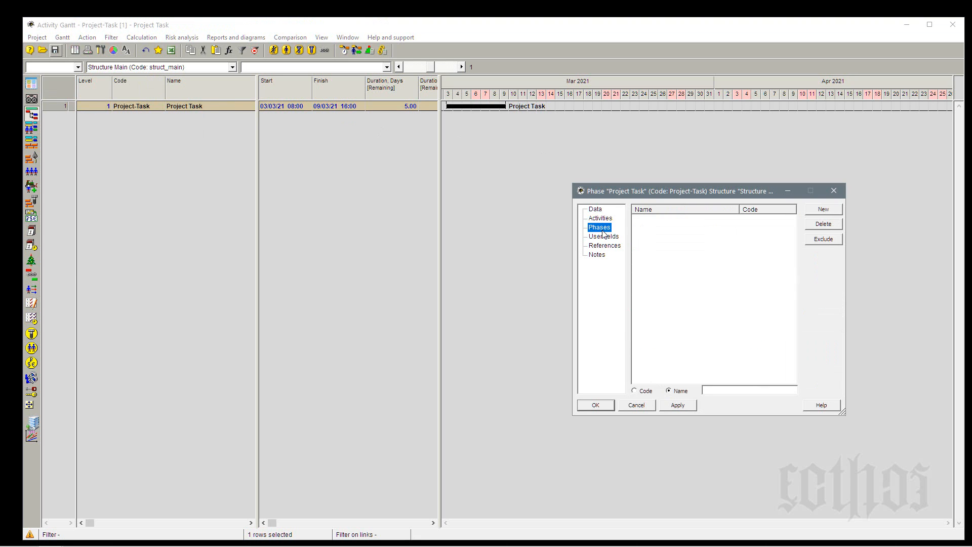
pyautogui.click(820, 211)
pyautogui.click(821, 211)
pyautogui.click(821, 211)
pyautogui.click(598, 404)
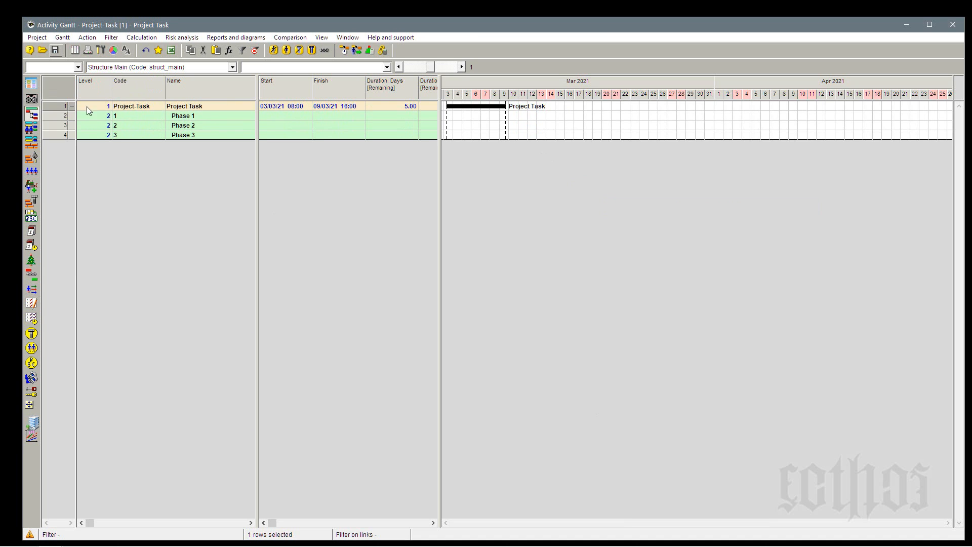
# Insert a new activity under Phase 1.
pyautogui.click(57, 117)
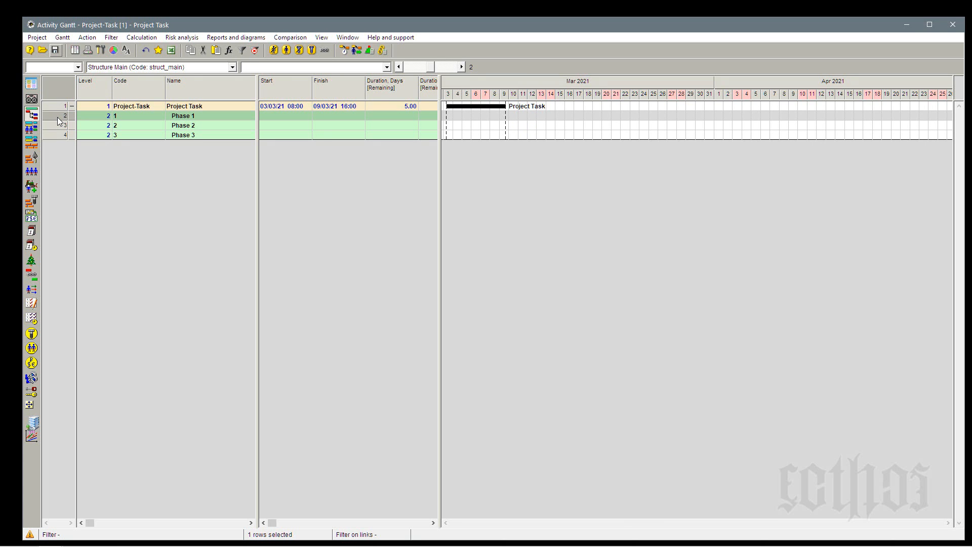
pyautogui.press('Insert')
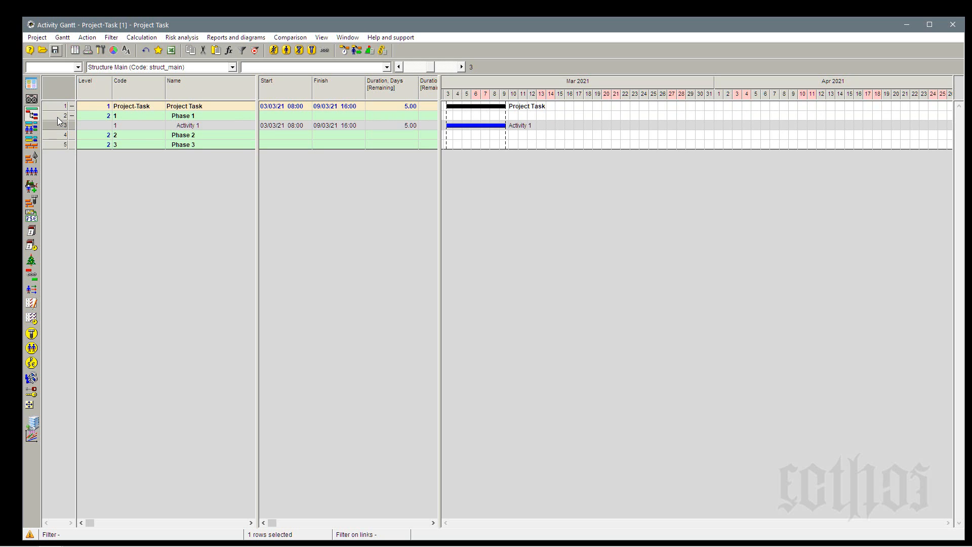
pyautogui.click(186, 128)
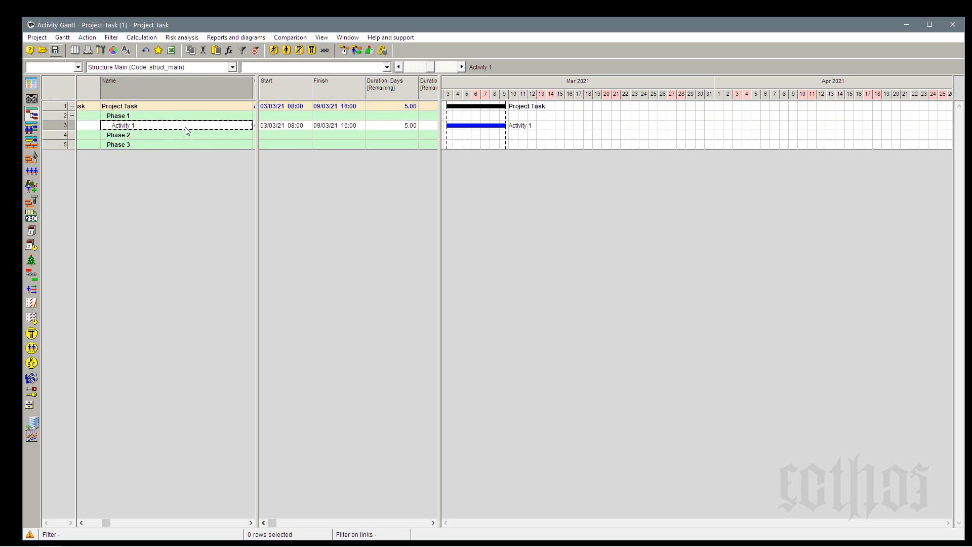
pyautogui.click(183, 134)
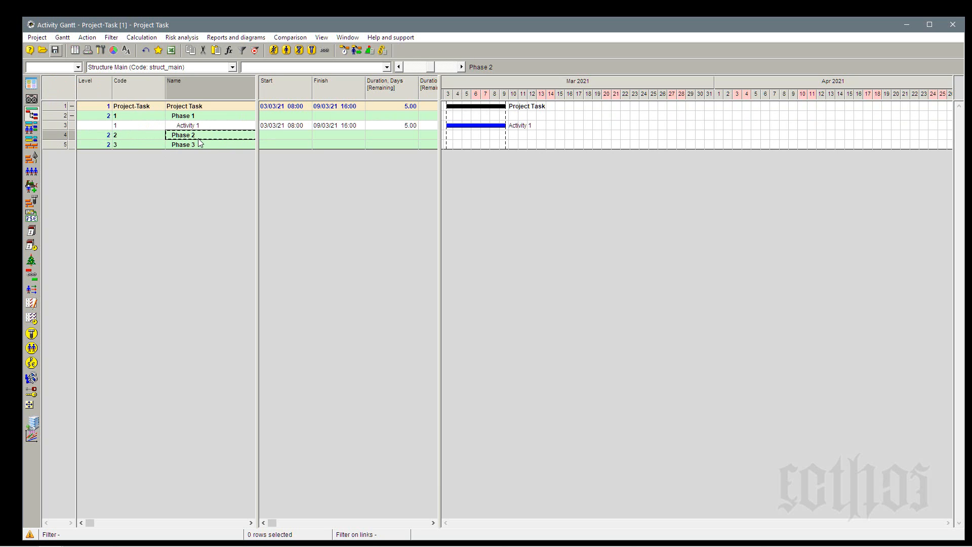
# Open the properties of Activity 1 and examine its name, code, remaining volume, volume unit and notes.
pyautogui.rightClick(60, 126)
pyautogui.click(77, 135)
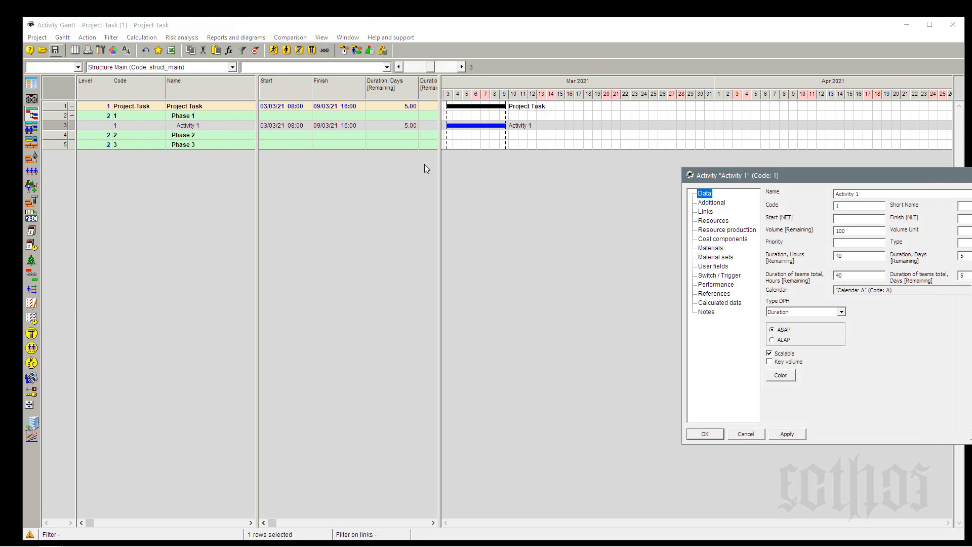
pyautogui.moveTo(796, 175); pyautogui.dragTo(703, 213)
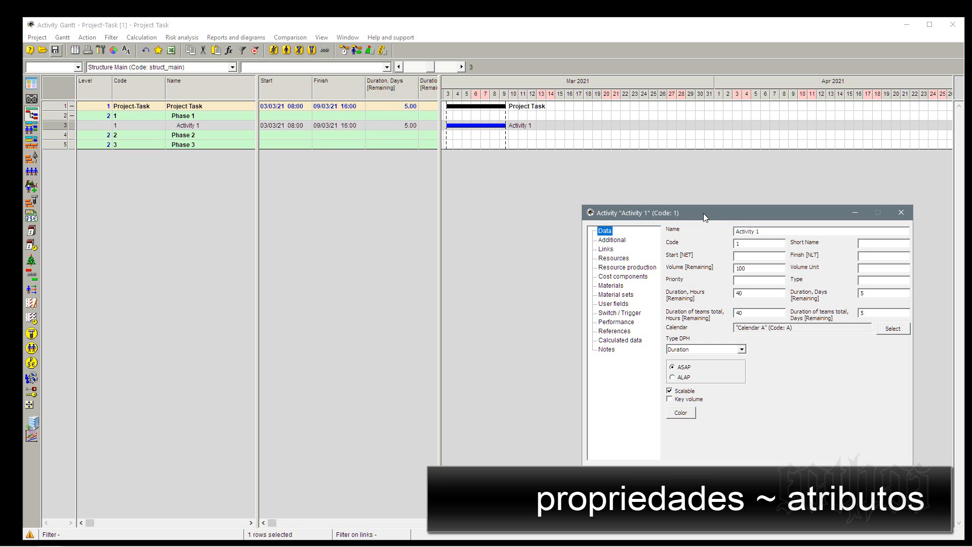
pyautogui.click(764, 232)
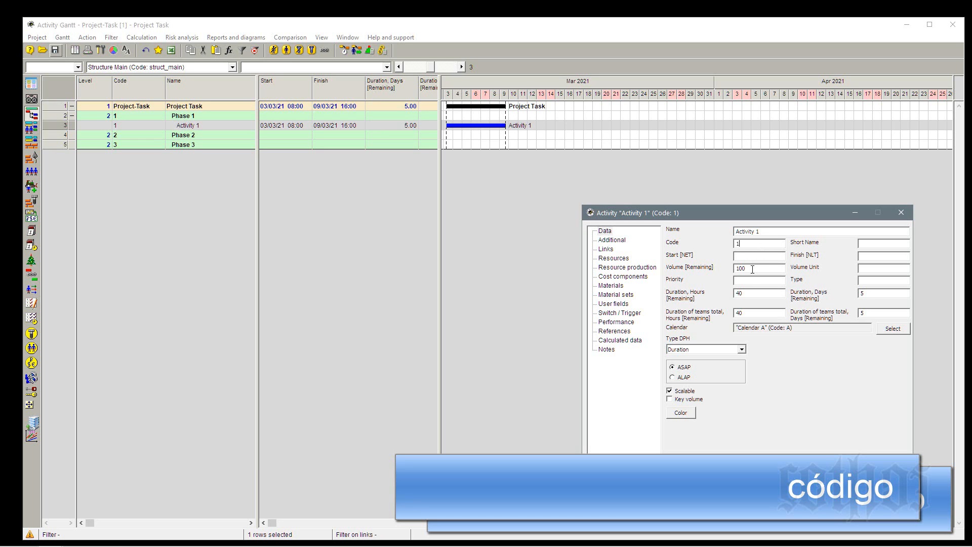
pyautogui.moveTo(752, 269); pyautogui.dragTo(711, 273)
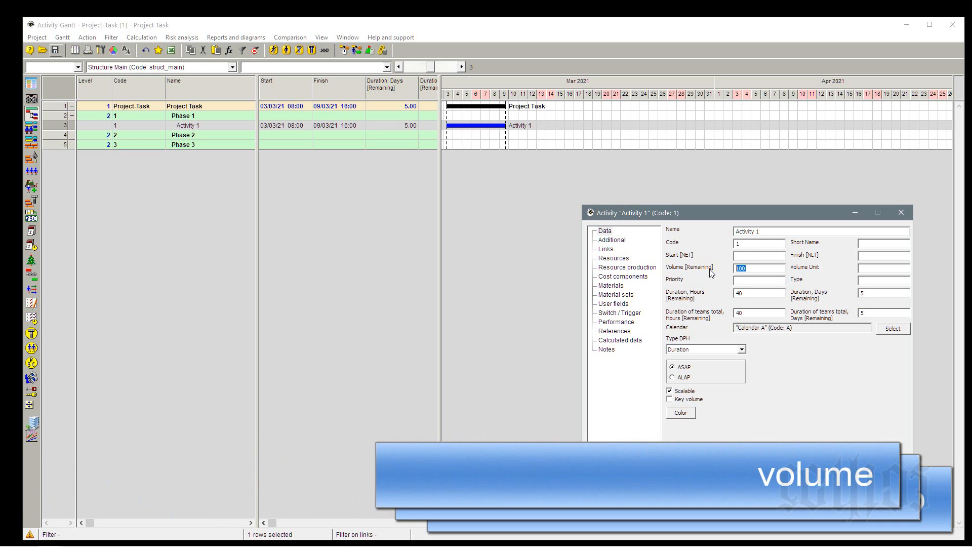
pyautogui.click(879, 268)
pyautogui.click(776, 270)
pyautogui.click(602, 351)
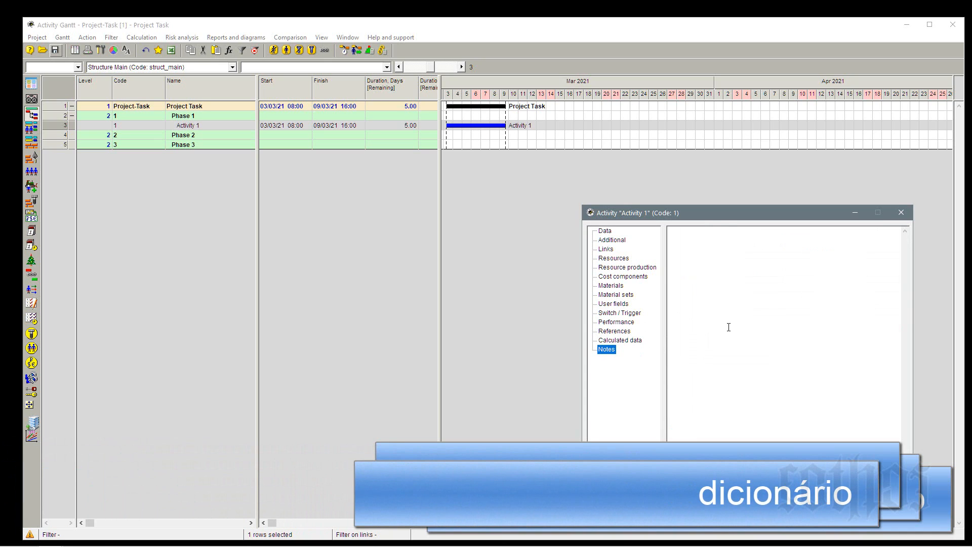
pyautogui.click(612, 233)
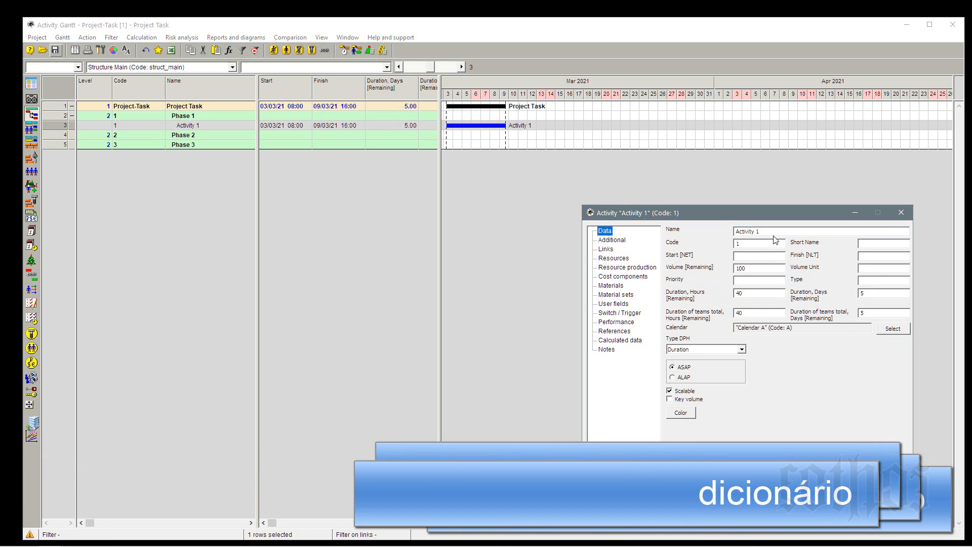
pyautogui.moveTo(761, 232); pyautogui.dragTo(731, 232)
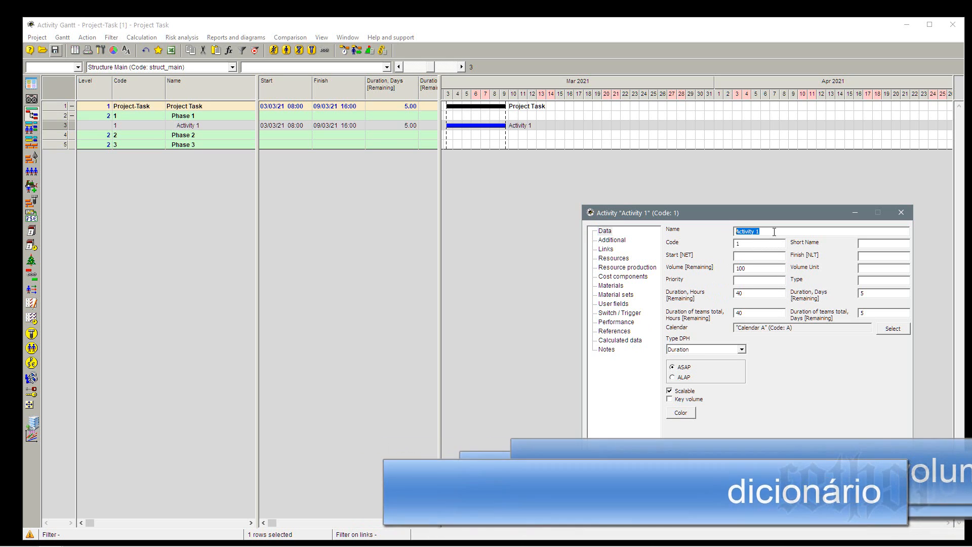
pyautogui.click(765, 245)
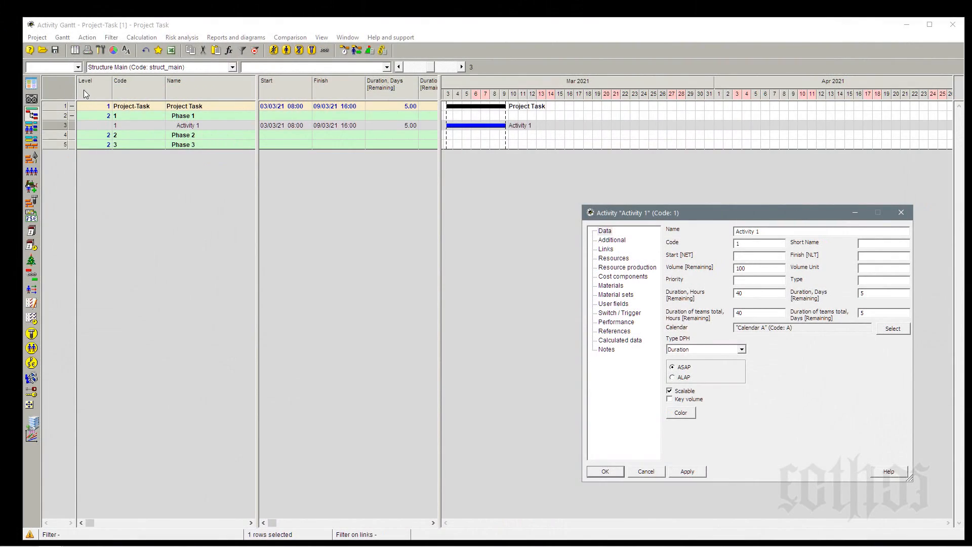
# Hide the Level column and all columns after Name in the activity table, and widen the first table pane.
pyautogui.click(86, 92)
pyautogui.moveTo(87, 93); pyautogui.dragTo(92, 94)
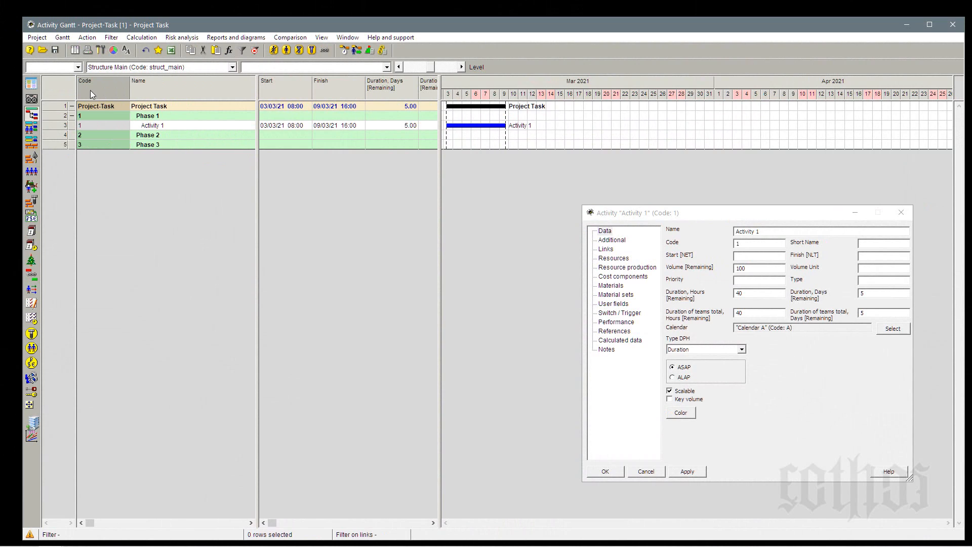
pyautogui.click(100, 88)
pyautogui.moveTo(259, 89); pyautogui.dragTo(219, 90)
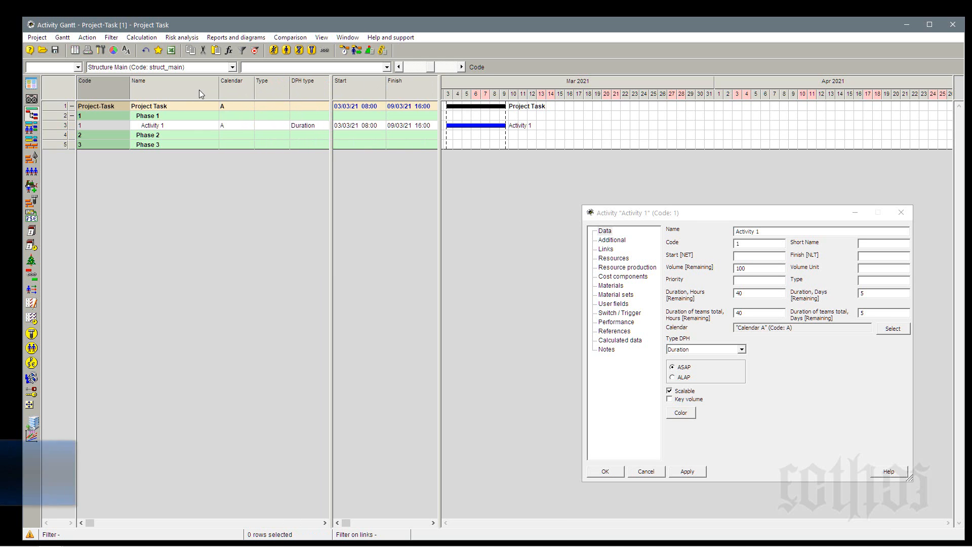
pyautogui.rightClick(199, 90)
pyautogui.click(226, 119)
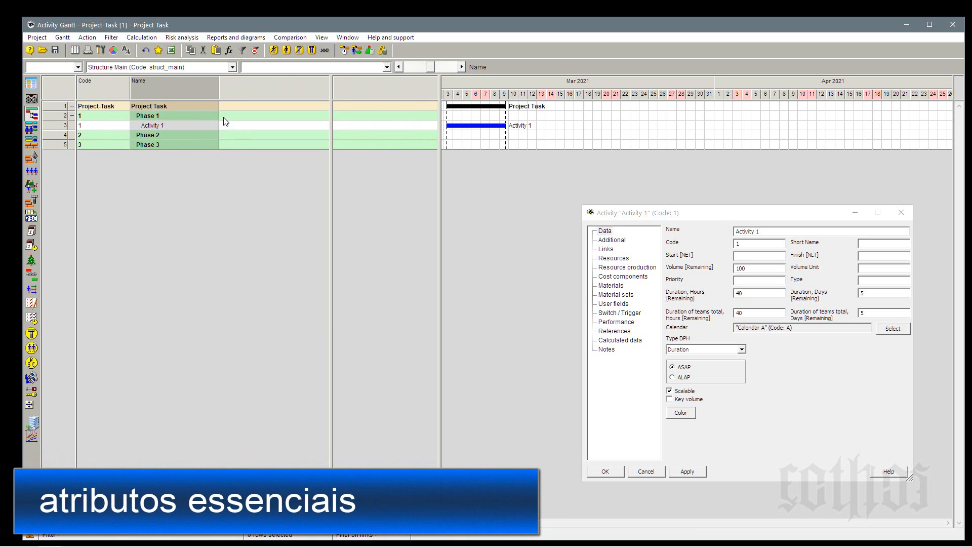
# Add the Volume [Remaining] field as a column after Name in the activity table.
pyautogui.rightClick(246, 90)
pyautogui.click(261, 94)
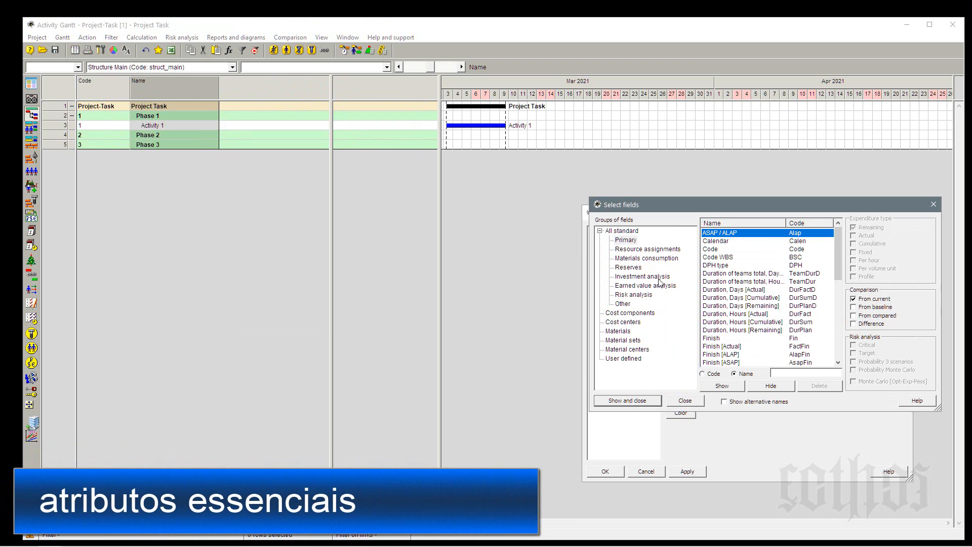
pyautogui.click(712, 252)
pyautogui.scroll(-15, 729, 298)
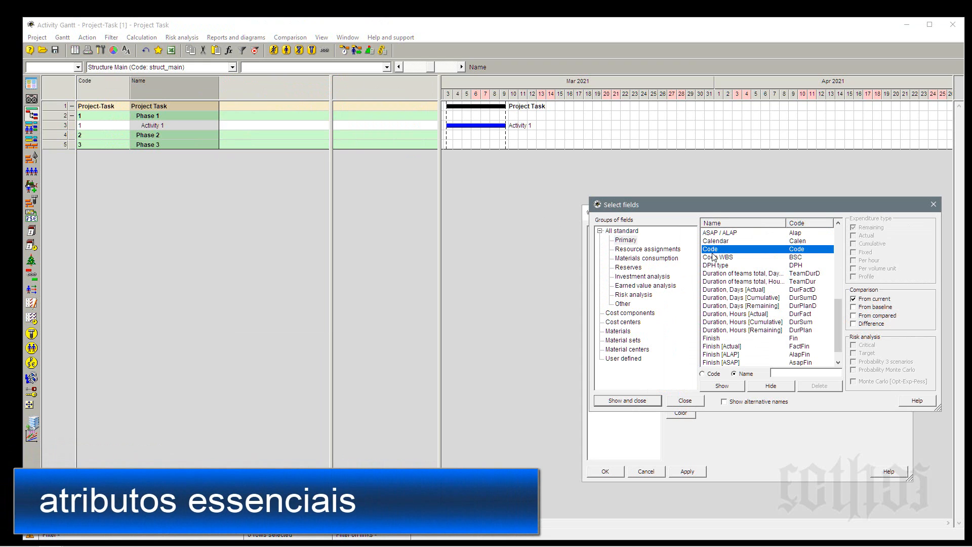
pyautogui.click(743, 347)
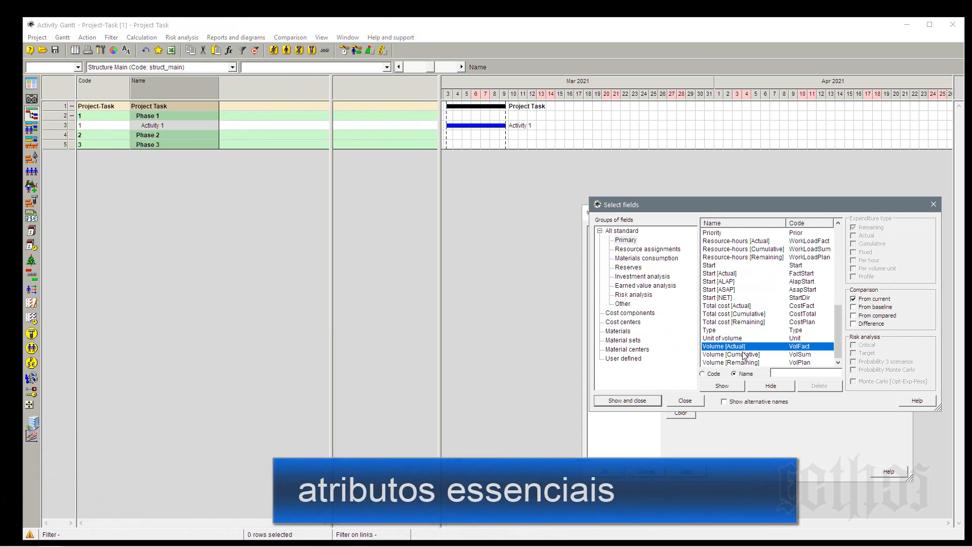
pyautogui.click(744, 362)
pyautogui.click(735, 386)
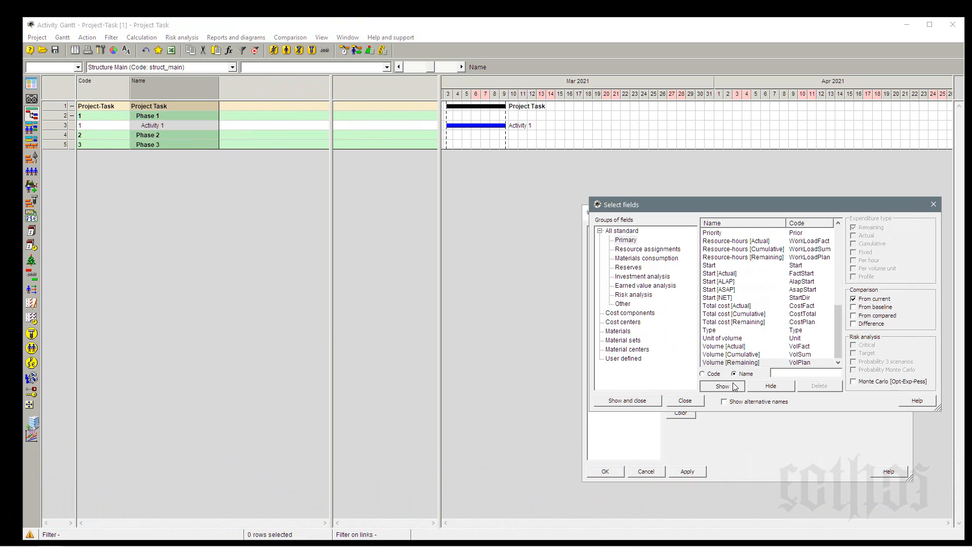
# Add the Unit of volume field as a column after Volume [Remaining] and close the field selection.
pyautogui.click(748, 332)
pyautogui.click(740, 338)
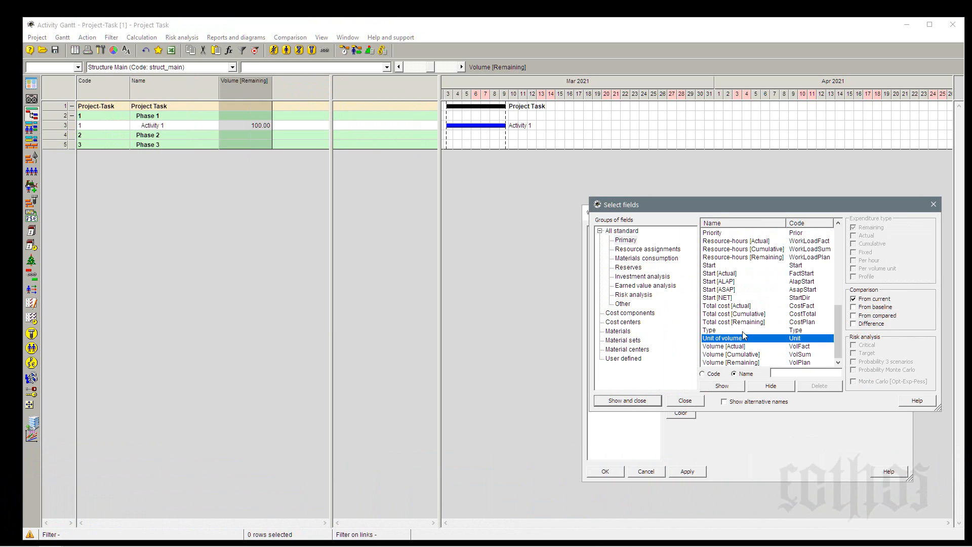
pyautogui.click(711, 388)
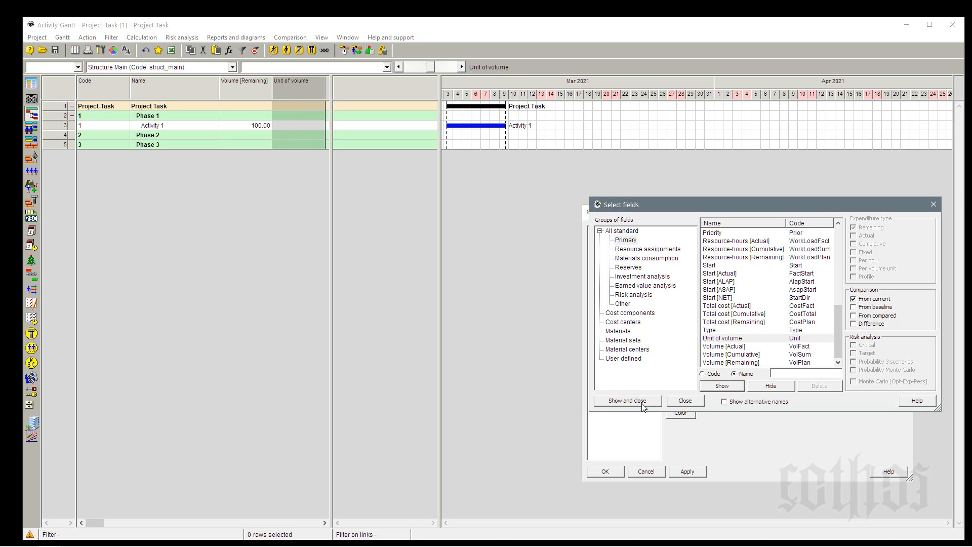
pyautogui.click(628, 400)
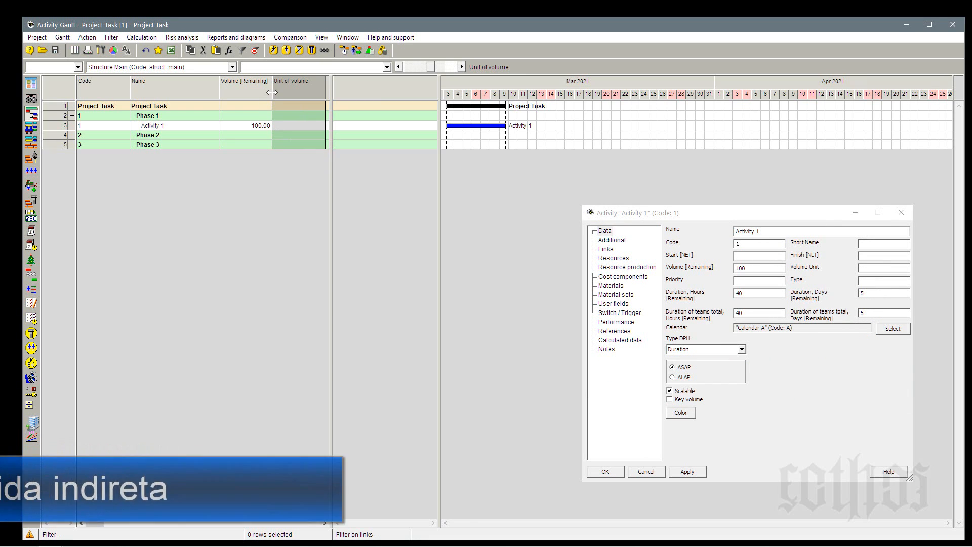
# Fit the widths of the Volume [Remaining] and Unit of volume columns, and widen the empty table pane between them and the Gantt chart.
pyautogui.doubleClick(272, 94)
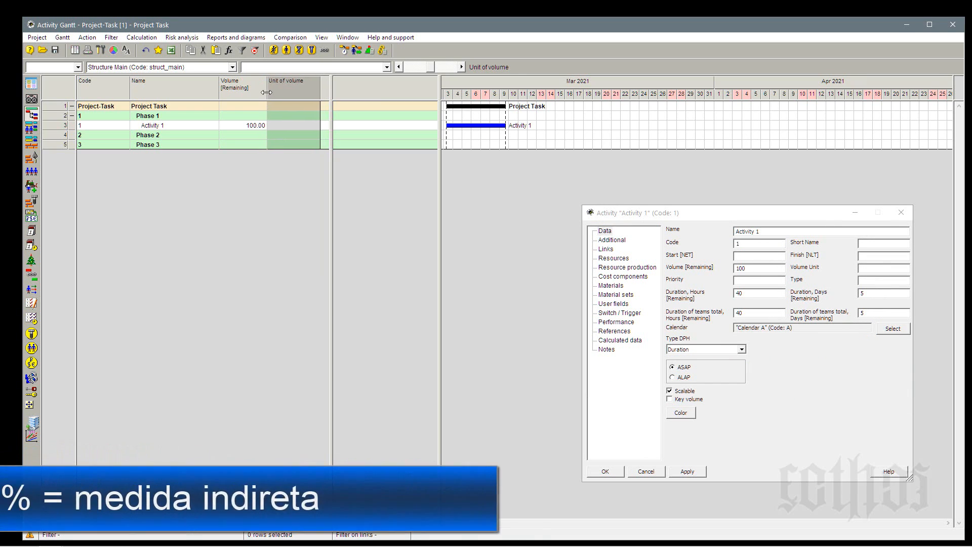
pyautogui.doubleClick(313, 93)
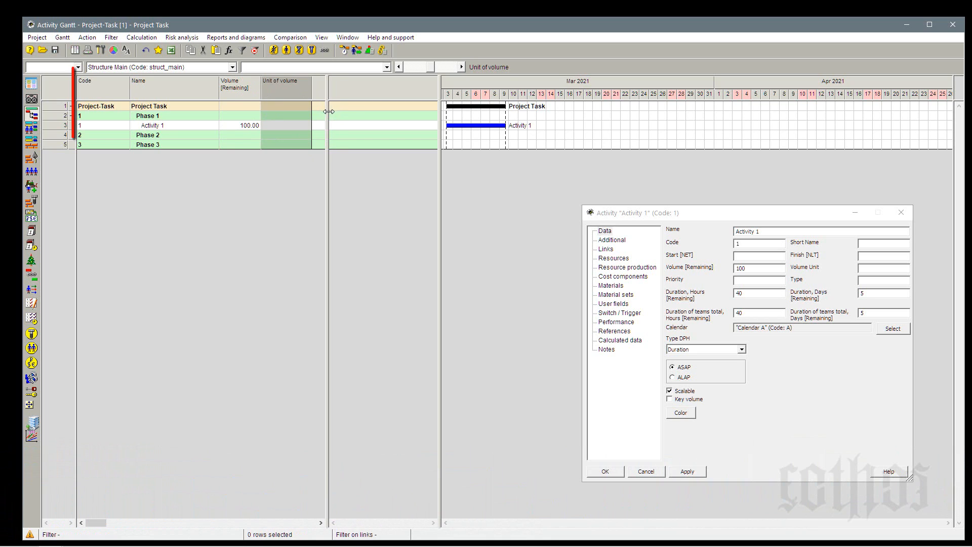
pyautogui.moveTo(332, 108); pyautogui.dragTo(341, 108)
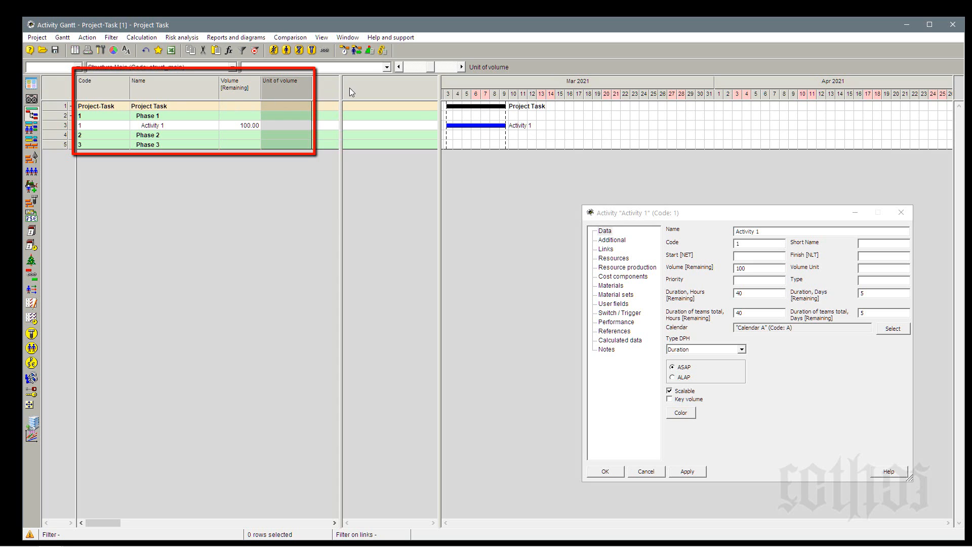
pyautogui.moveTo(341, 104); pyautogui.dragTo(314, 106)
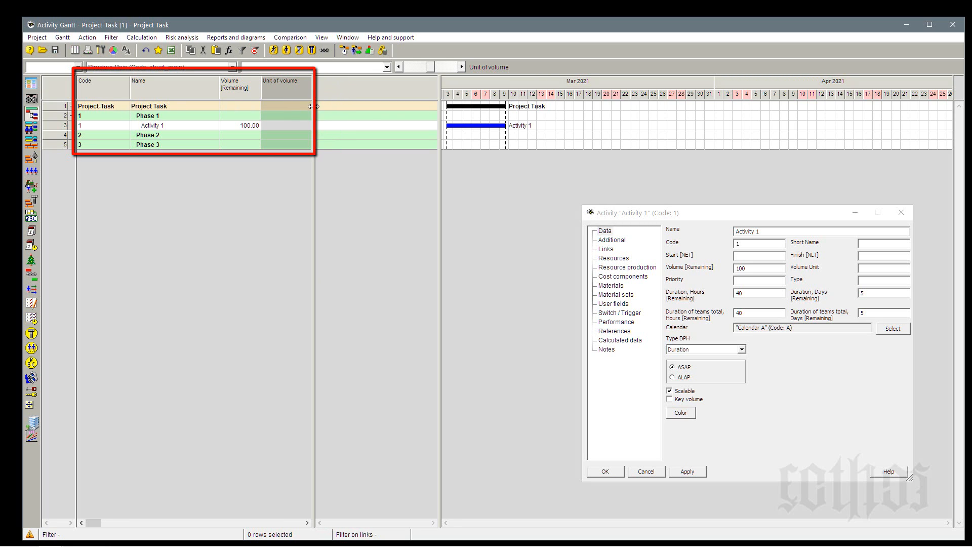
pyautogui.moveTo(440, 96); pyautogui.dragTo(481, 98)
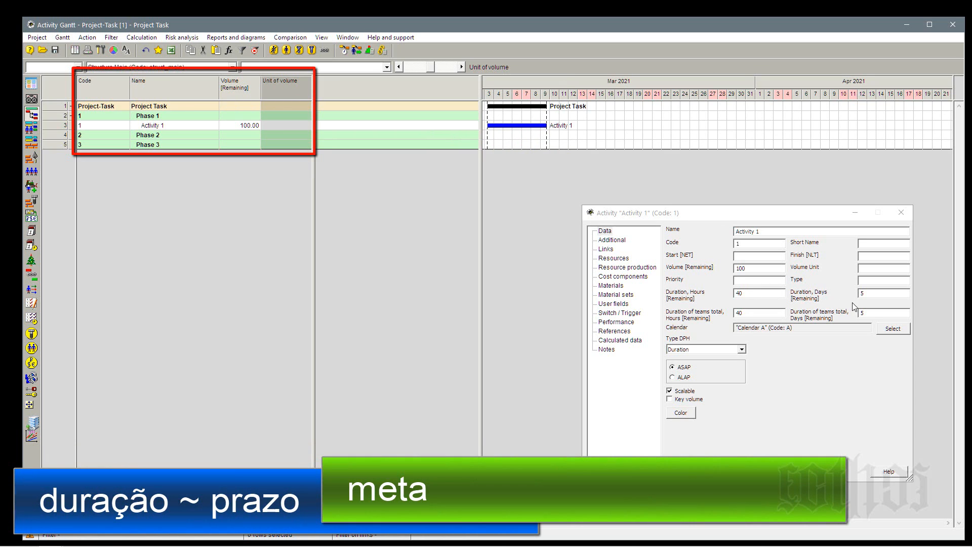
# Examine Activity 1's remaining duration in days and the available DPH activity types.
pyautogui.click(871, 294)
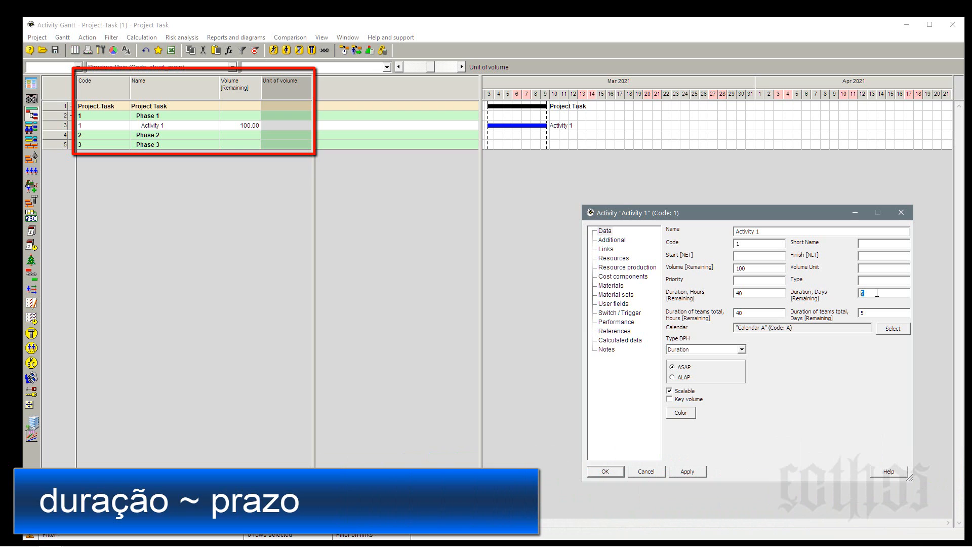
pyautogui.click(742, 349)
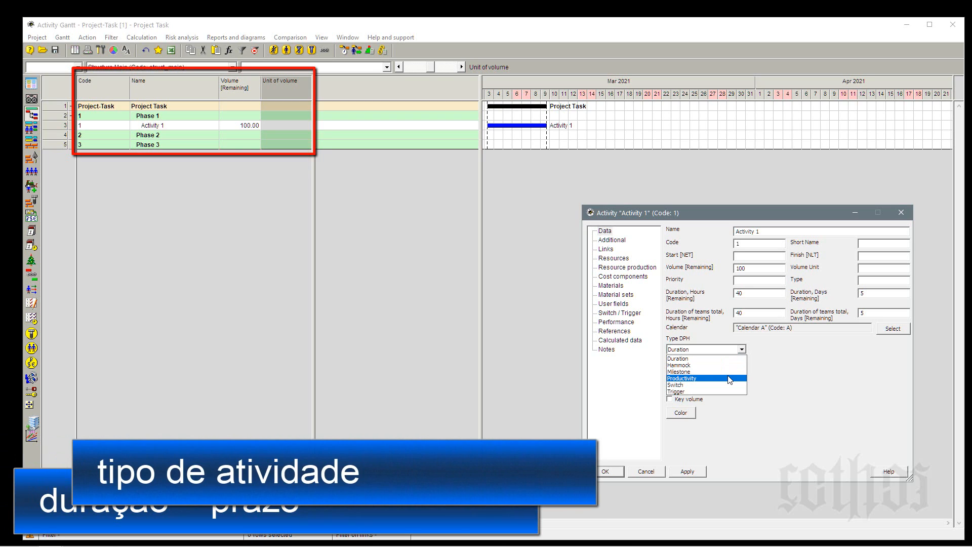
# Add the DPH type field as a column after Unit of volume, in the empty pane of the activity table.
pyautogui.click(334, 91)
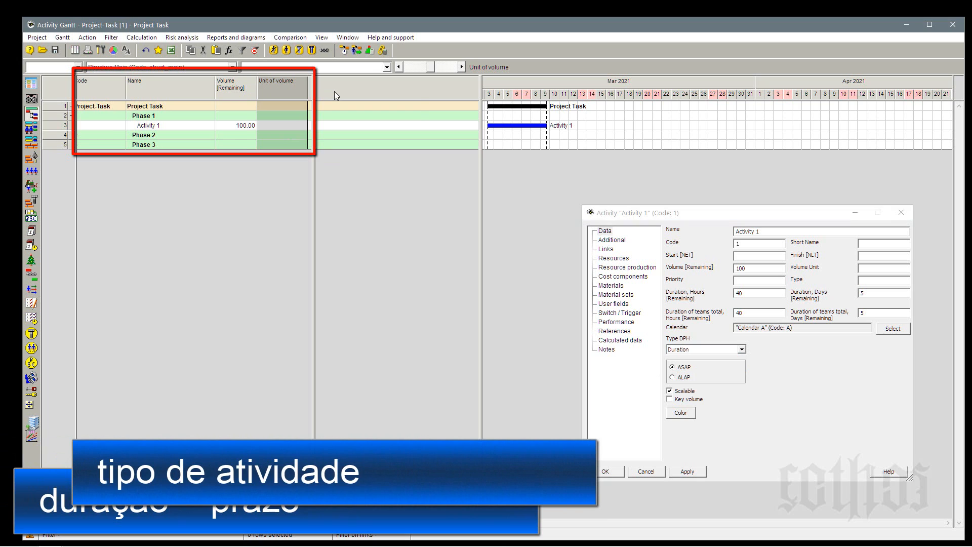
pyautogui.rightClick(334, 91)
pyautogui.click(344, 97)
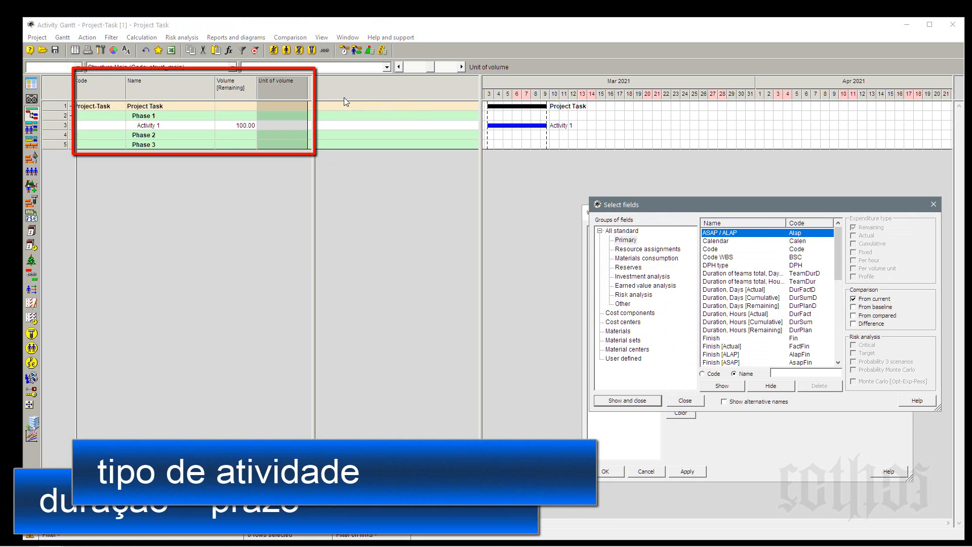
pyautogui.press('t')
pyautogui.scroll(10, 739, 294)
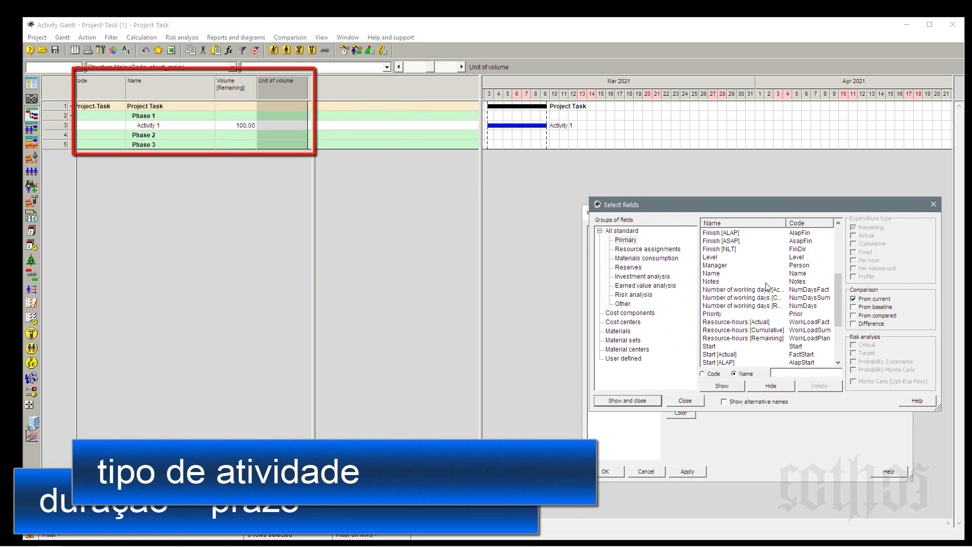
pyautogui.click(731, 267)
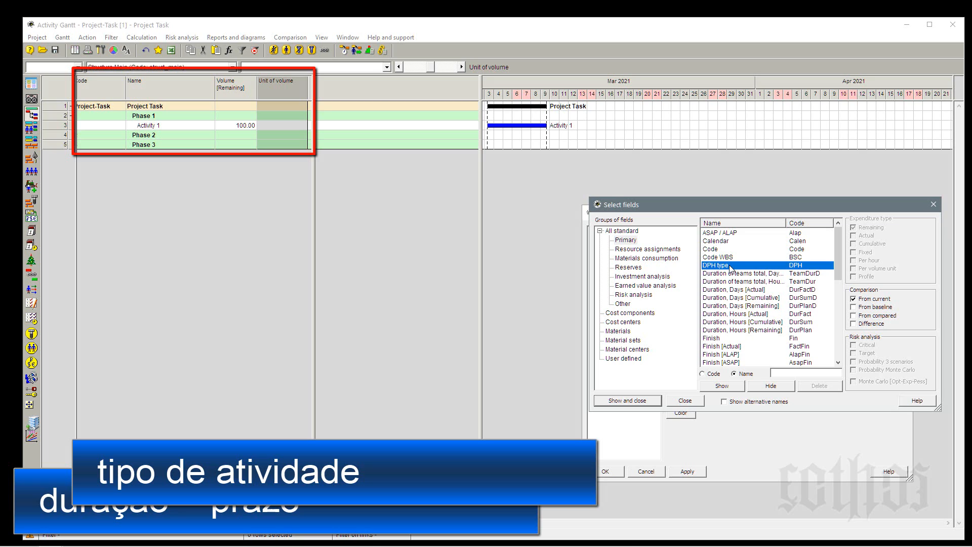
pyautogui.click(731, 387)
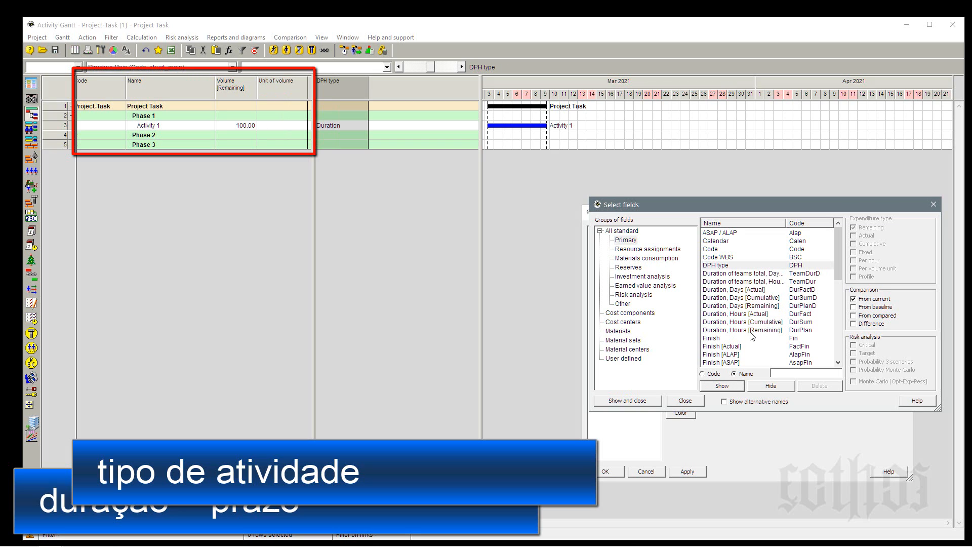
# Add the Duration, Days [Remaining] field as a table column, and close the field selection and the Activity 1 properties.
pyautogui.click(748, 308)
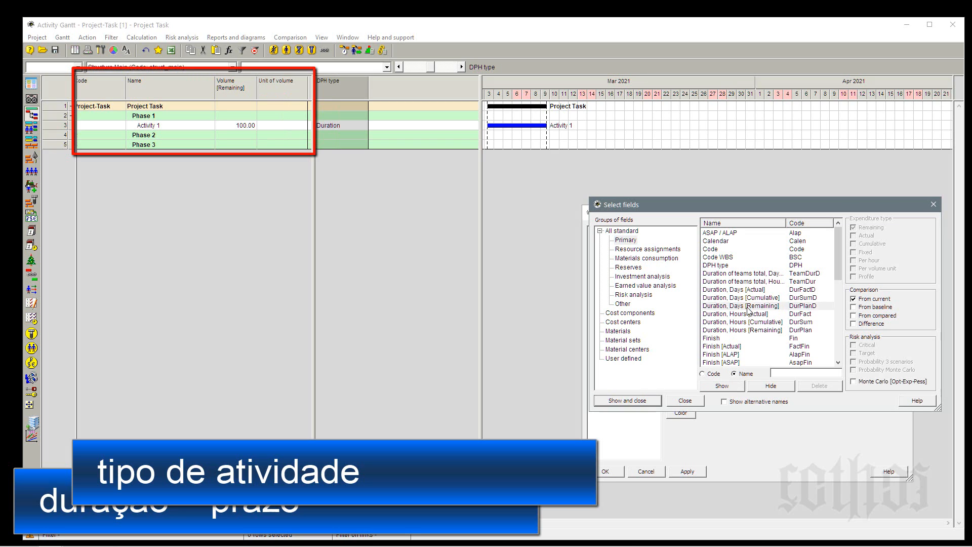
pyautogui.click(640, 400)
pyautogui.click(607, 471)
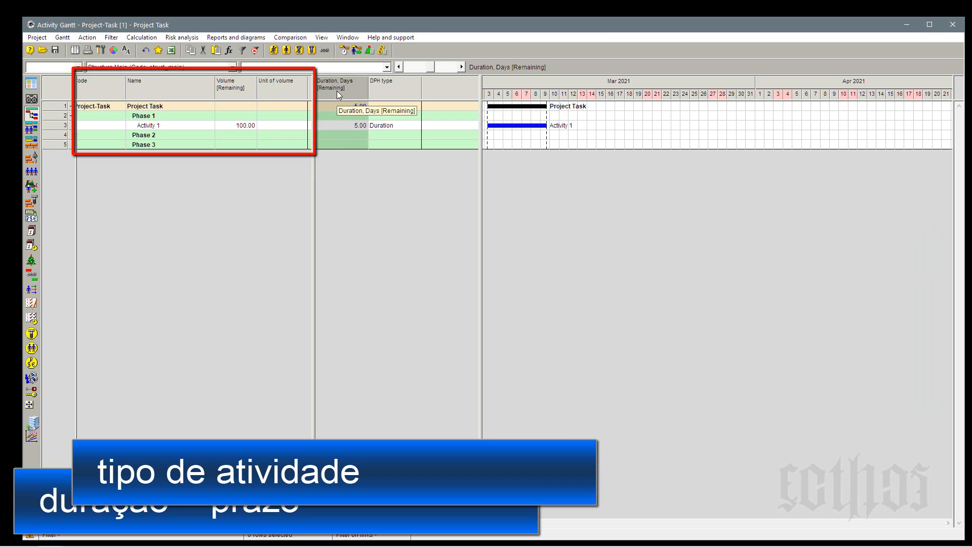
# Place the DPH type column before Duration, Days [Remaining] and narrow it to fit its contents.
pyautogui.click(224, 93)
pyautogui.moveTo(368, 87); pyautogui.dragTo(326, 90)
pyautogui.click(375, 88)
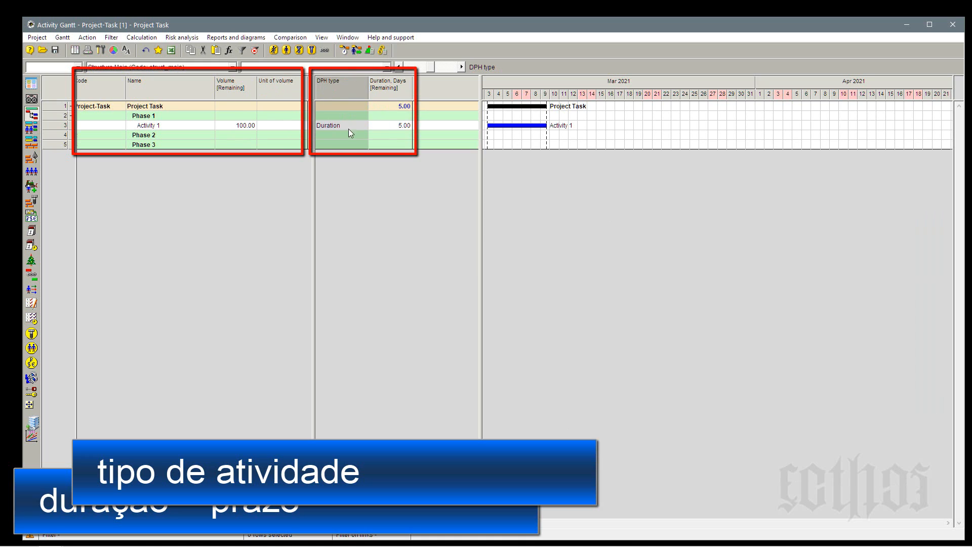
pyautogui.click(341, 125)
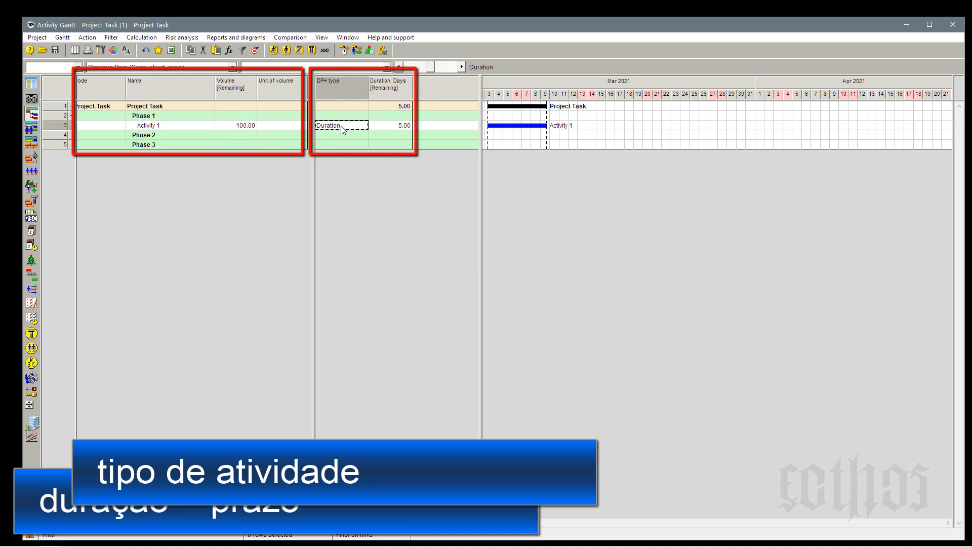
pyautogui.click(383, 126)
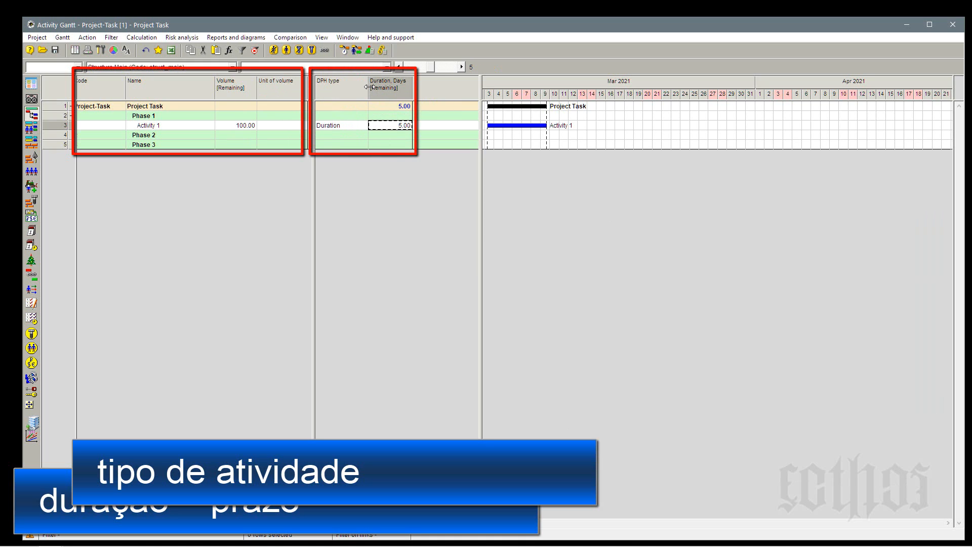
pyautogui.moveTo(369, 87); pyautogui.dragTo(351, 88)
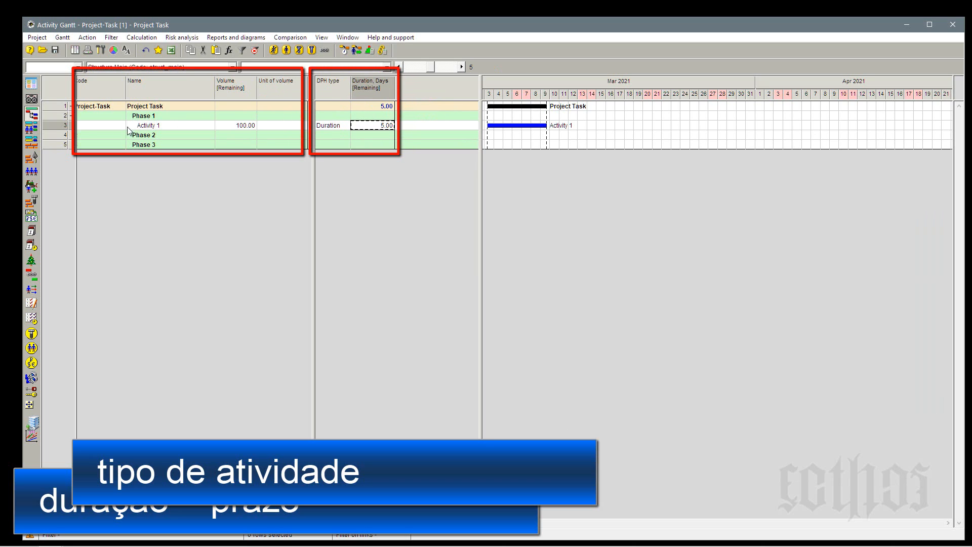
# Insert a second activity below Activity 1 in Phase 1 and set its DPH type to Productivity.
pyautogui.click(62, 125)
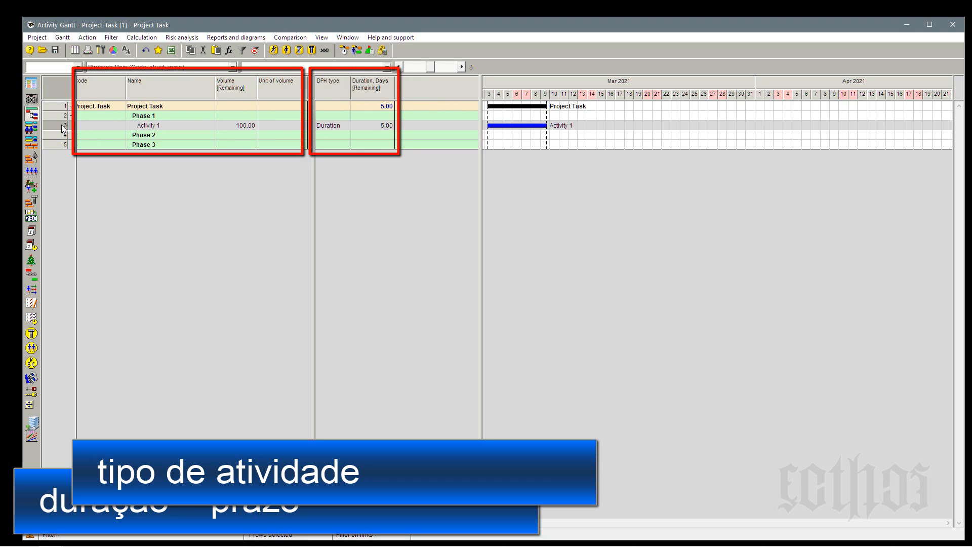
pyautogui.press('Insert')
pyautogui.doubleClick(343, 135)
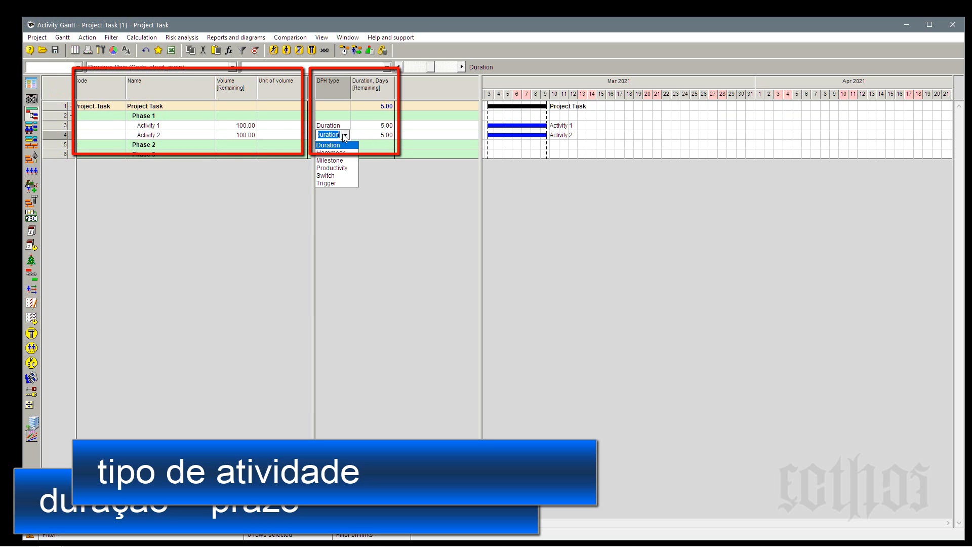
pyautogui.click(348, 167)
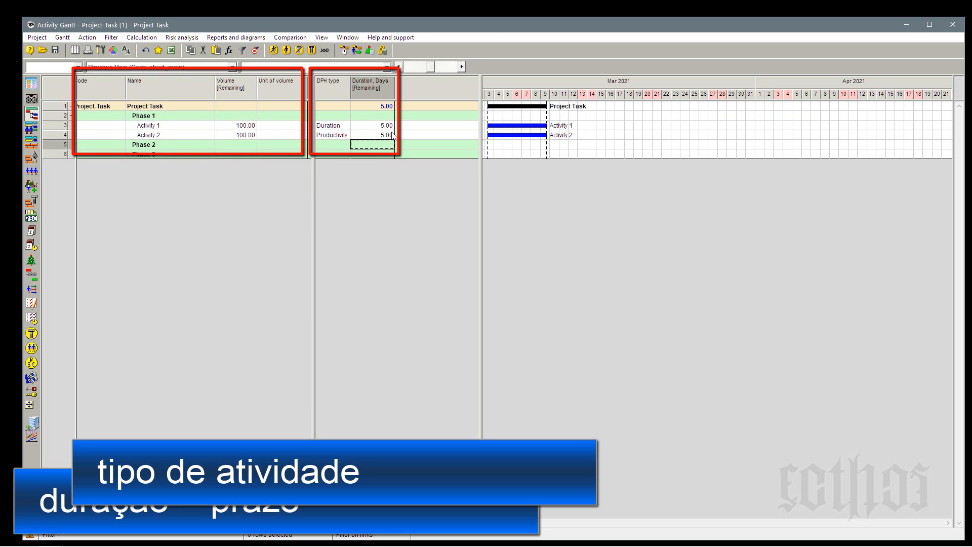
pyautogui.click(390, 134)
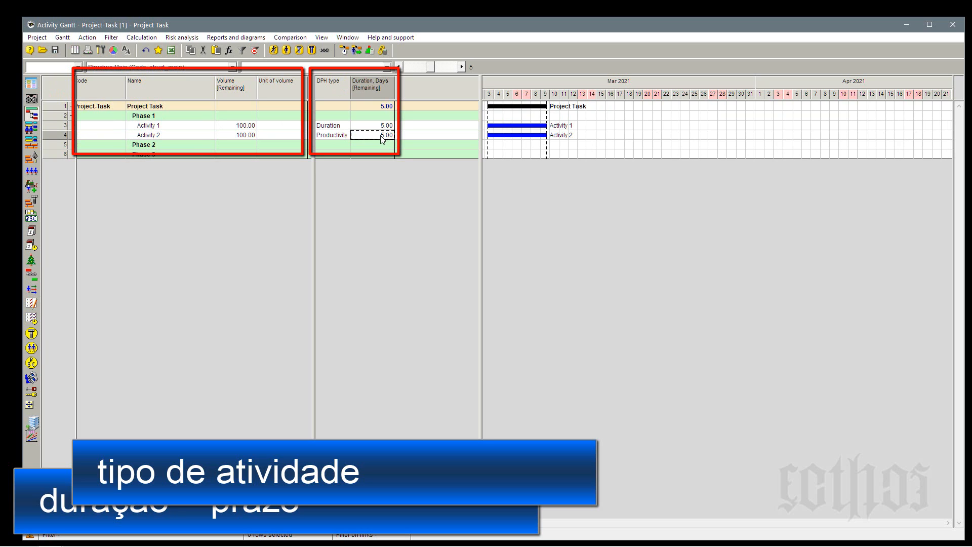
# Collapse Phase 1 to hide its activities, and expand it again.
pyautogui.click(194, 136)
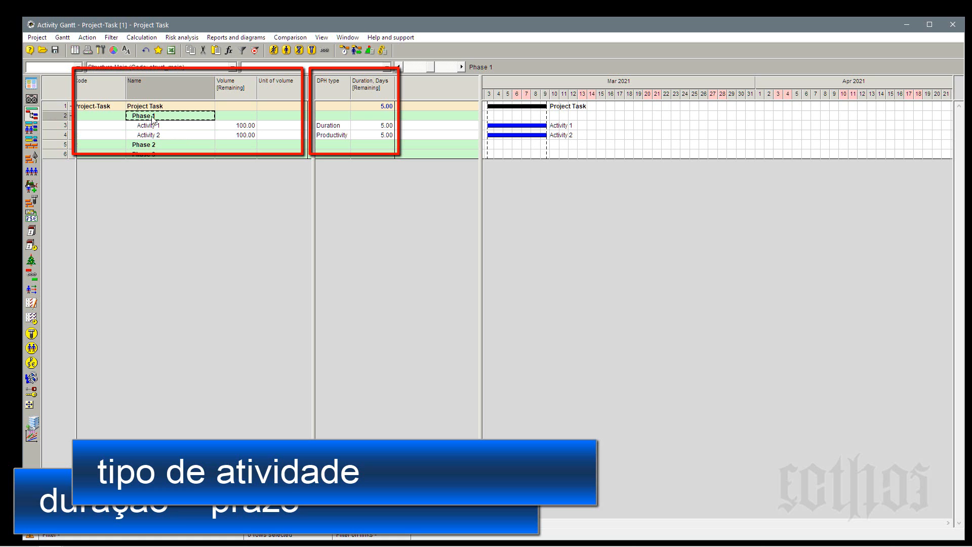
pyautogui.click(72, 116)
pyautogui.moveTo(61, 117); pyautogui.dragTo(51, 135)
pyautogui.click(157, 105)
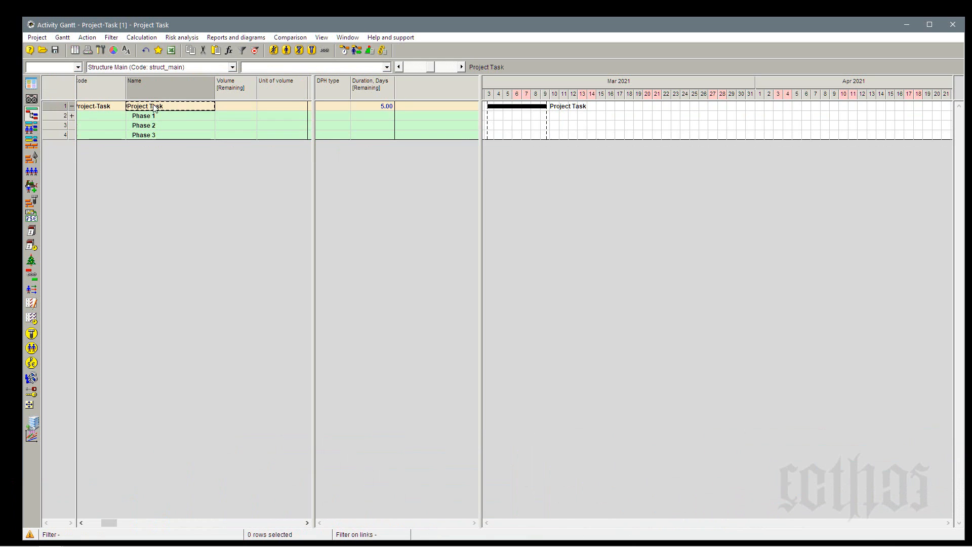
pyautogui.click(71, 118)
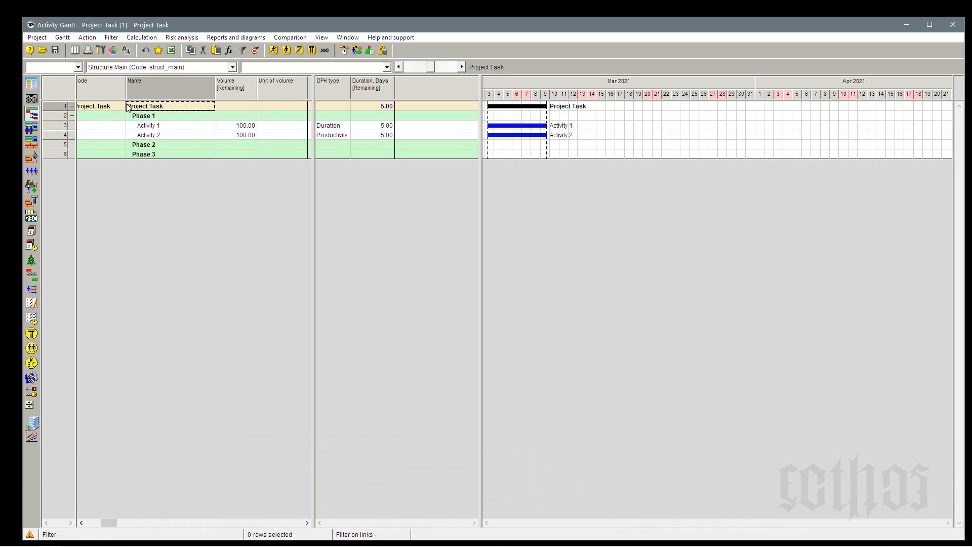
# Narrow the first table pane slightly, and compare the volume, duration and DPH type of Activity 1 and Activity 2 with their properties open.
pyautogui.moveTo(313, 103); pyautogui.dragTo(308, 103)
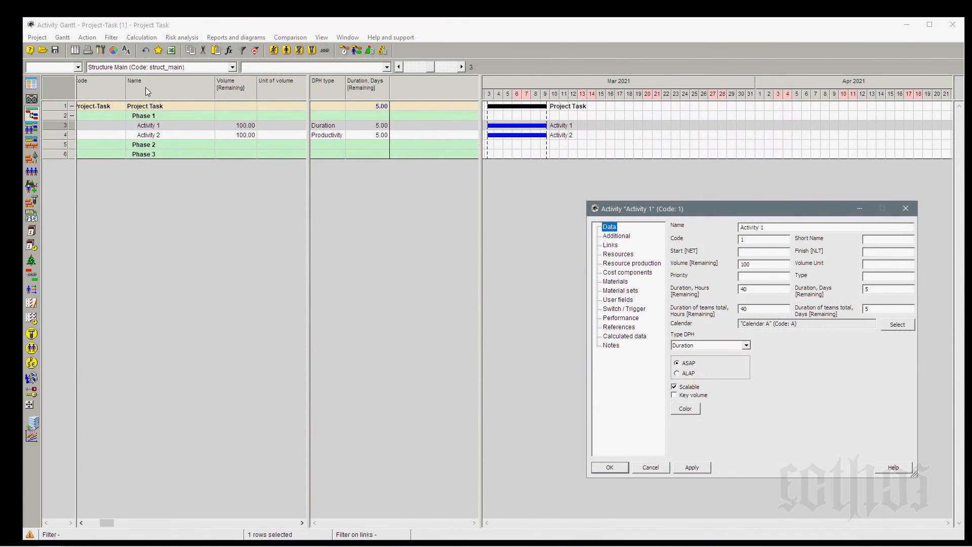
pyautogui.click(142, 127)
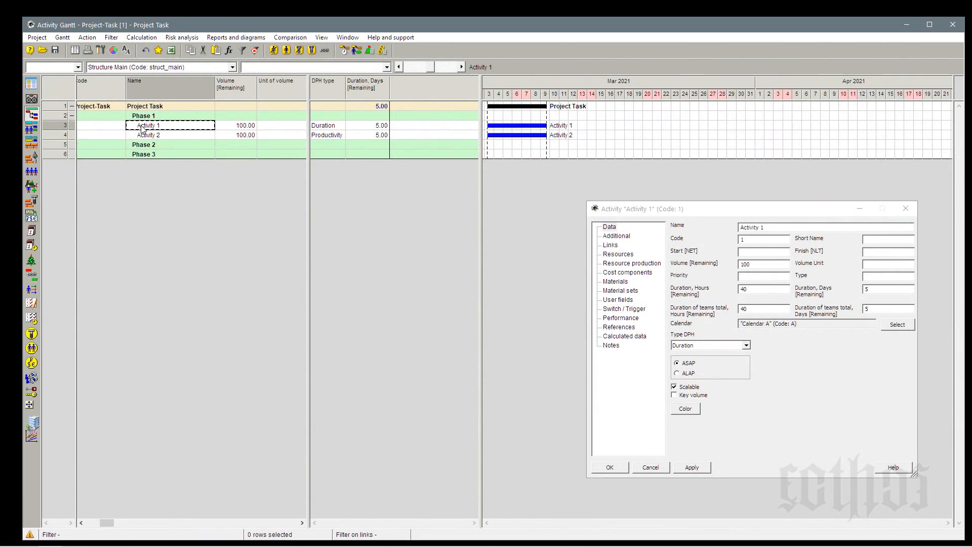
pyautogui.click(241, 126)
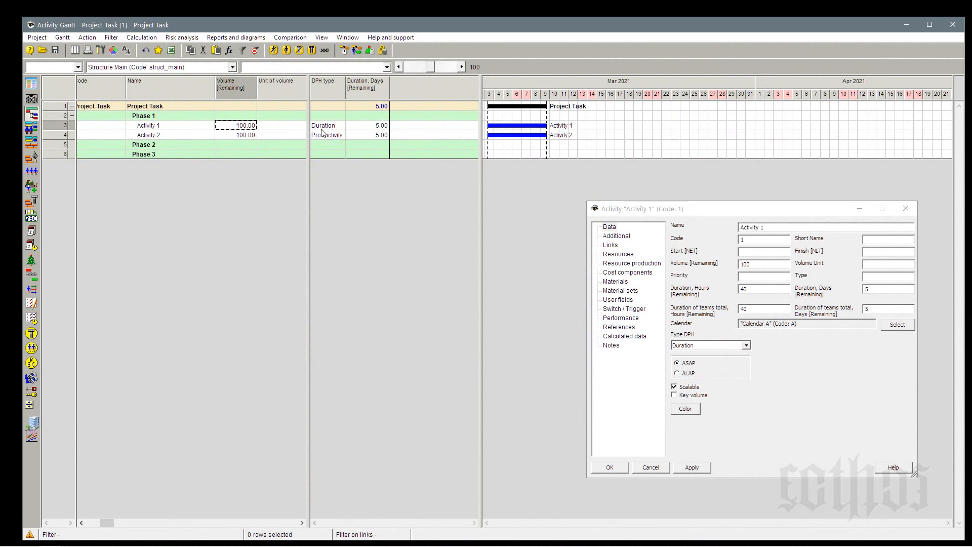
pyautogui.click(362, 127)
pyautogui.press('Down')
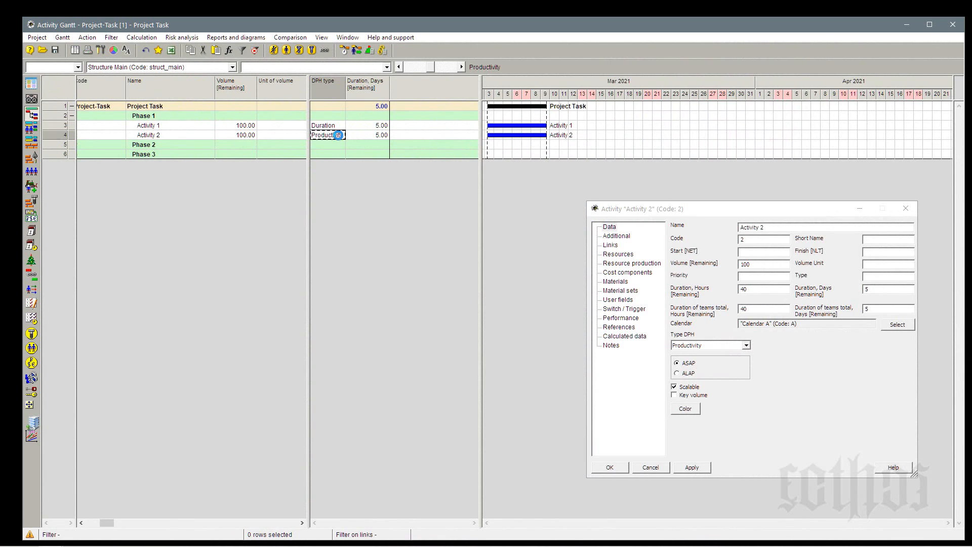
pyautogui.click(366, 125)
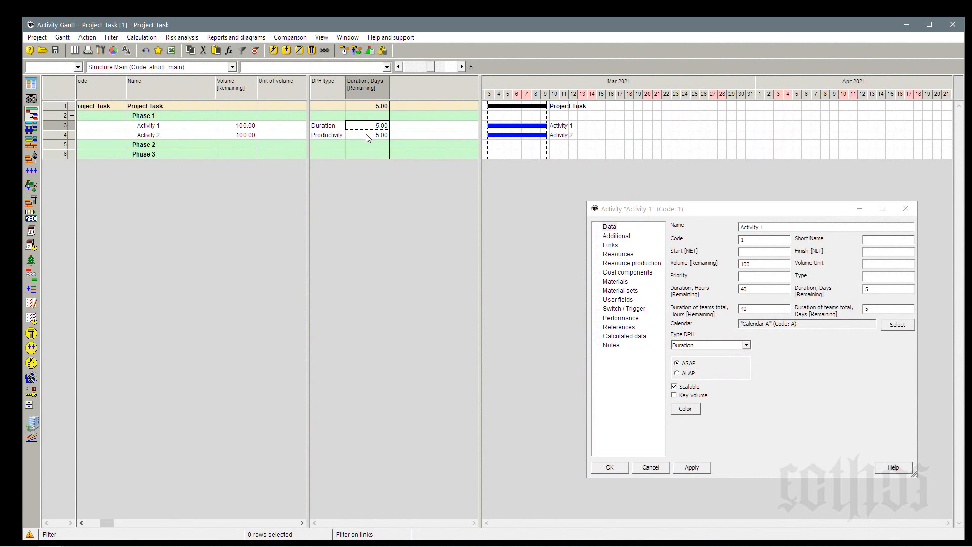
pyautogui.click(366, 134)
pyautogui.click(366, 127)
# Add the Duration, Hours [Remaining] field as a column after Duration, Days [Remaining] and close the field selection.
pyautogui.rightClick(402, 87)
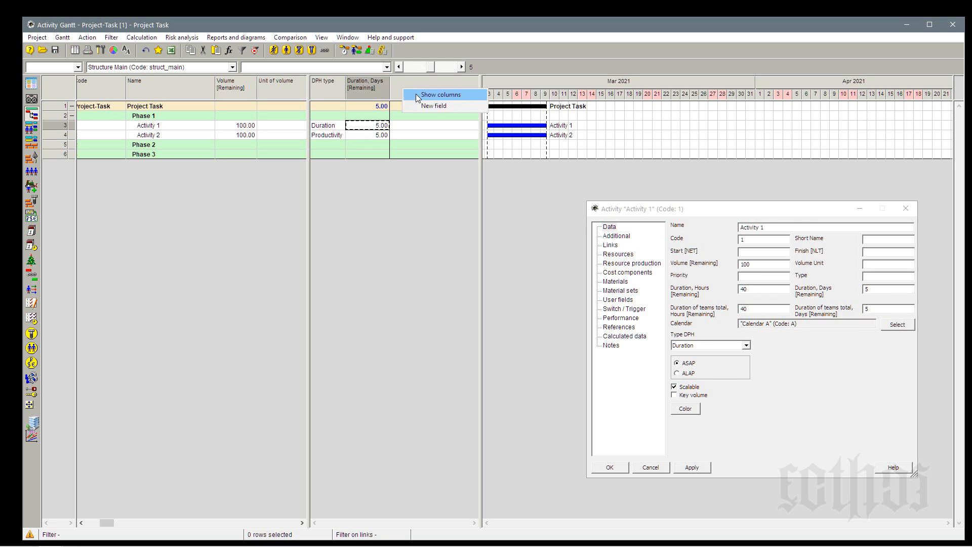
pyautogui.click(415, 93)
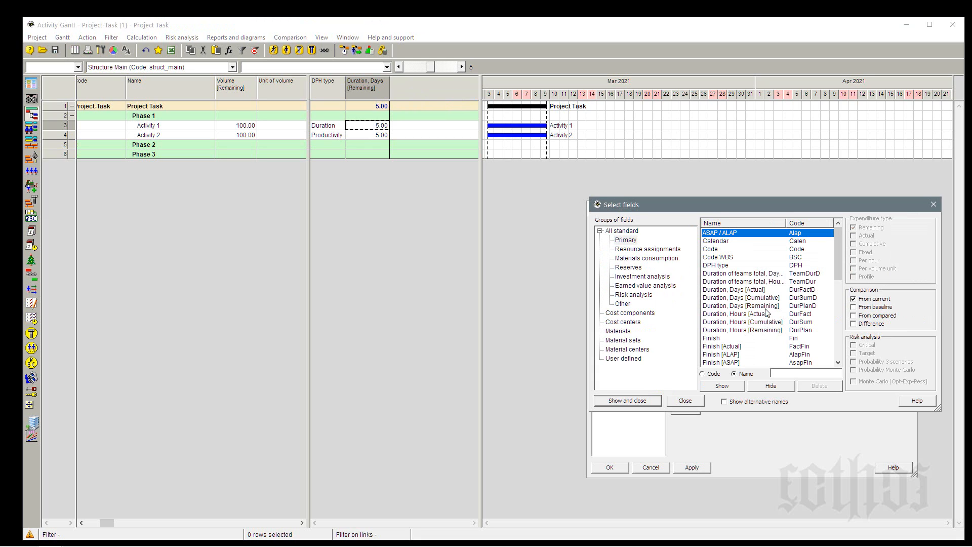
pyautogui.click(765, 329)
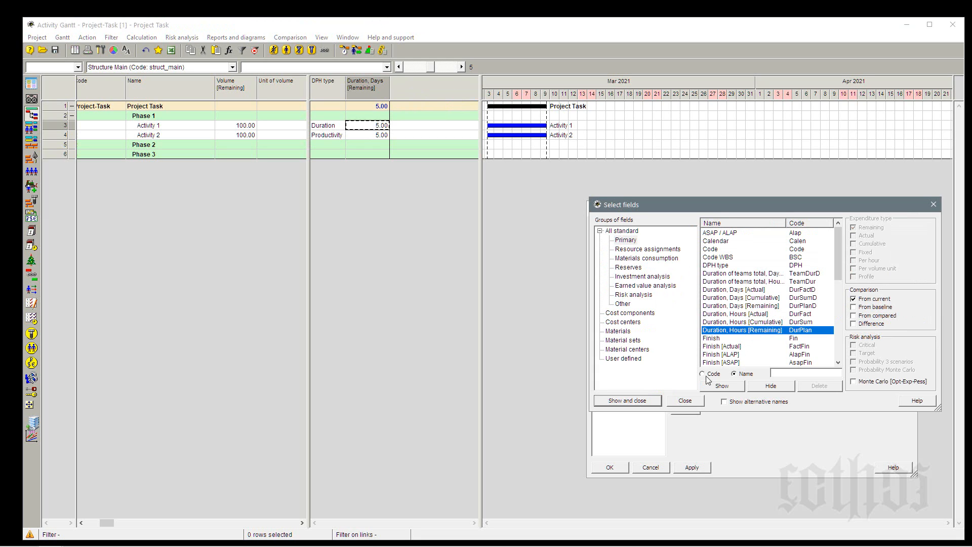
pyautogui.click(709, 385)
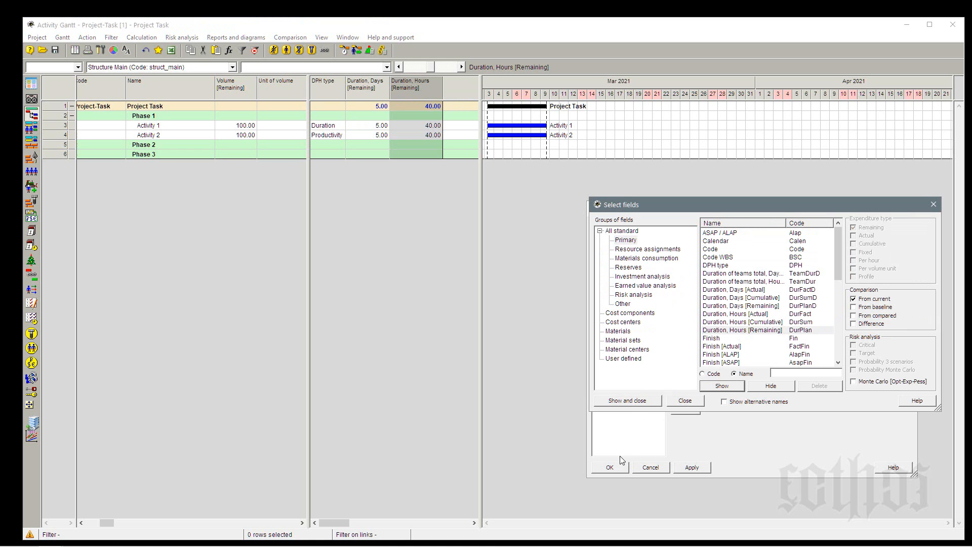
pyautogui.click(631, 403)
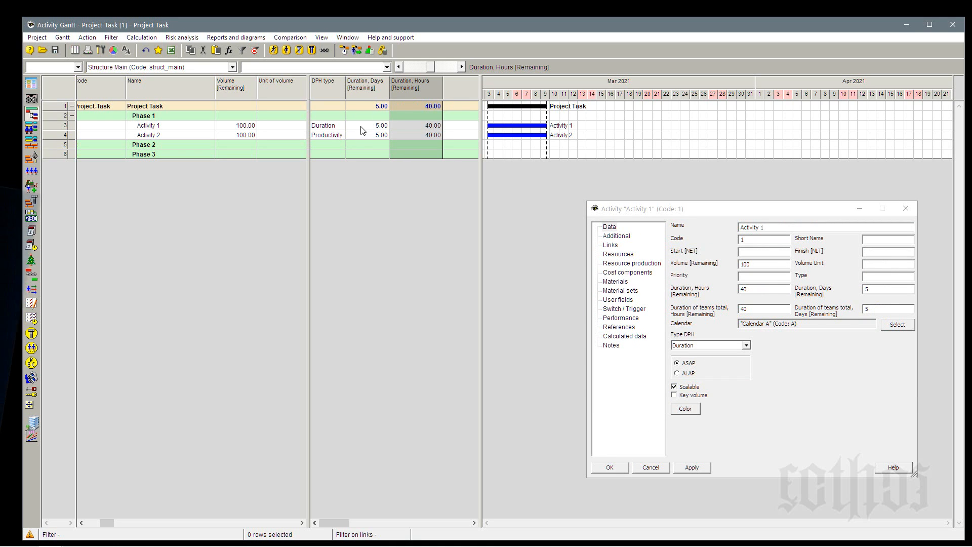
# Narrow the Duration, Hours [Remaining] column and widen the table pane towards the Gantt chart.
pyautogui.click(419, 127)
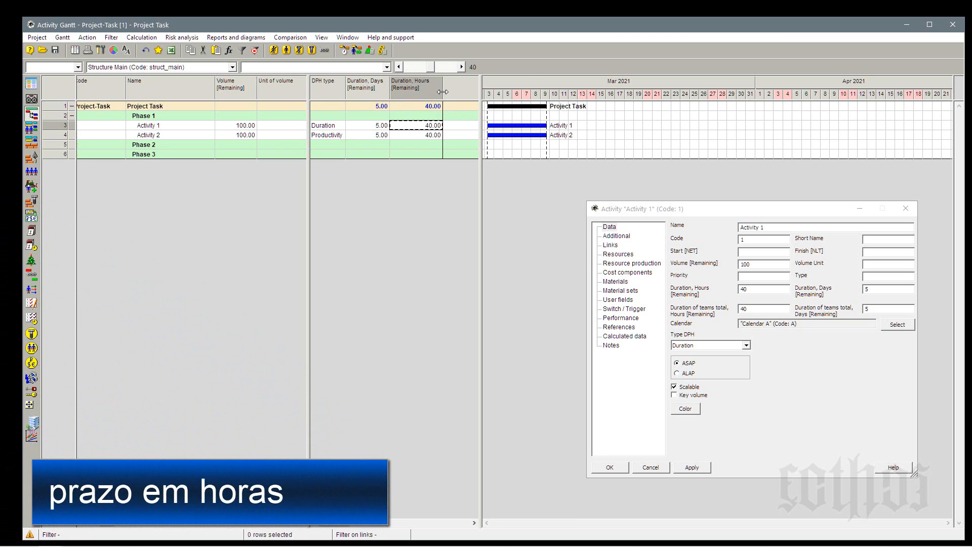
pyautogui.moveTo(443, 94); pyautogui.dragTo(433, 95)
pyautogui.moveTo(479, 94); pyautogui.dragTo(511, 97)
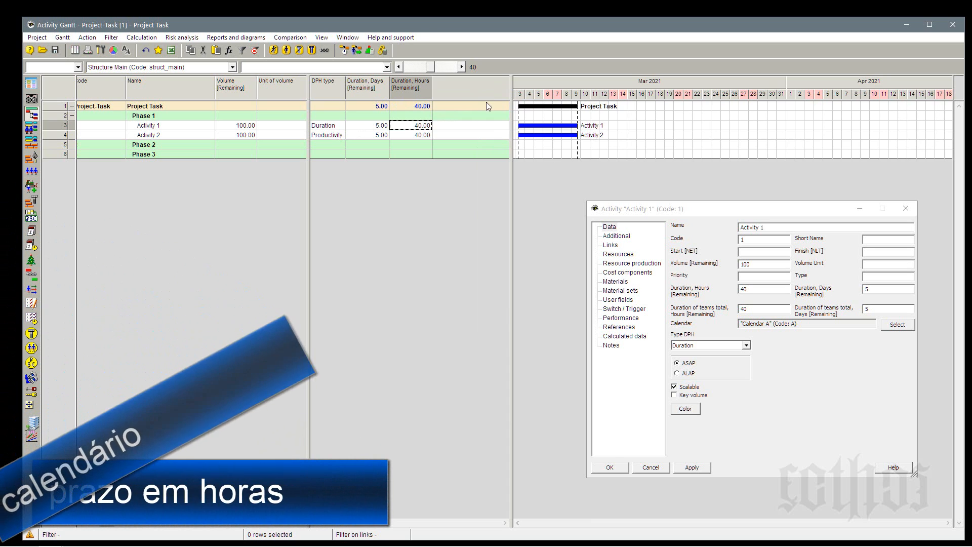
# Add the Calendar field as a column after Duration, Hours [Remaining], and narrow it slightly.
pyautogui.moveTo(757, 325); pyautogui.dragTo(830, 325)
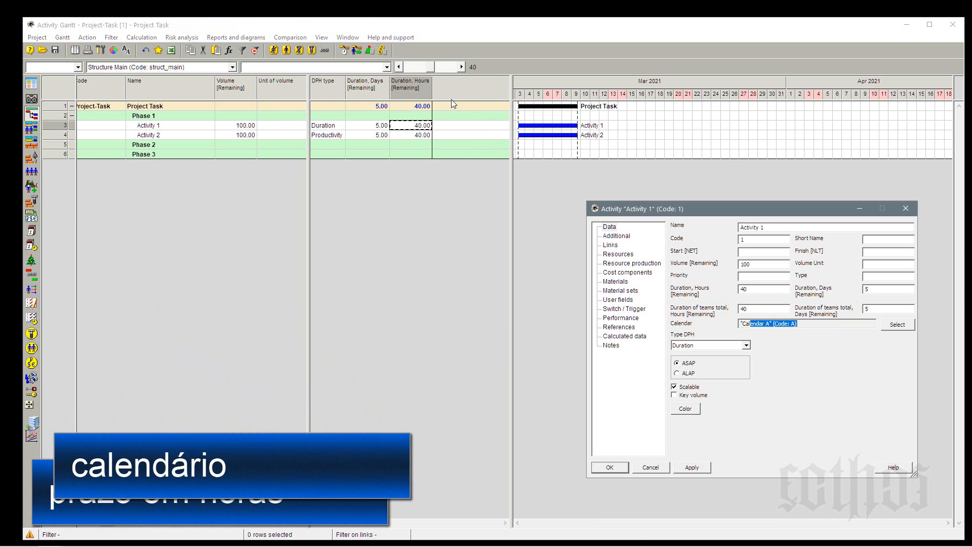
pyautogui.rightClick(454, 83)
pyautogui.click(470, 90)
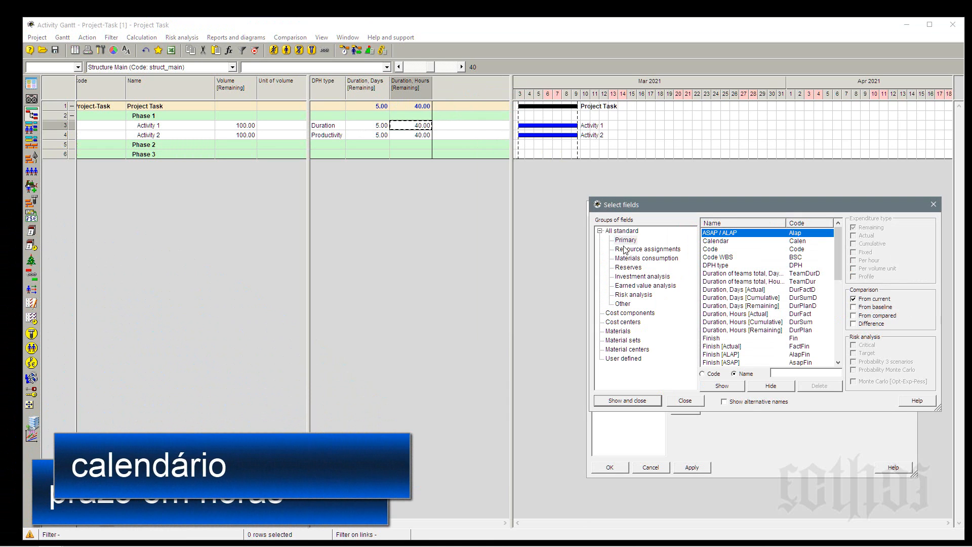
pyautogui.click(719, 242)
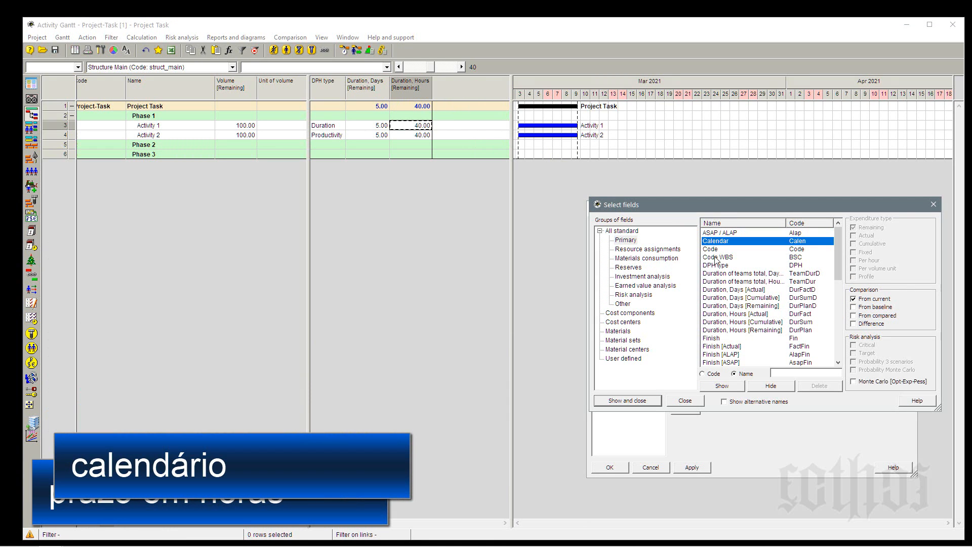
pyautogui.click(627, 400)
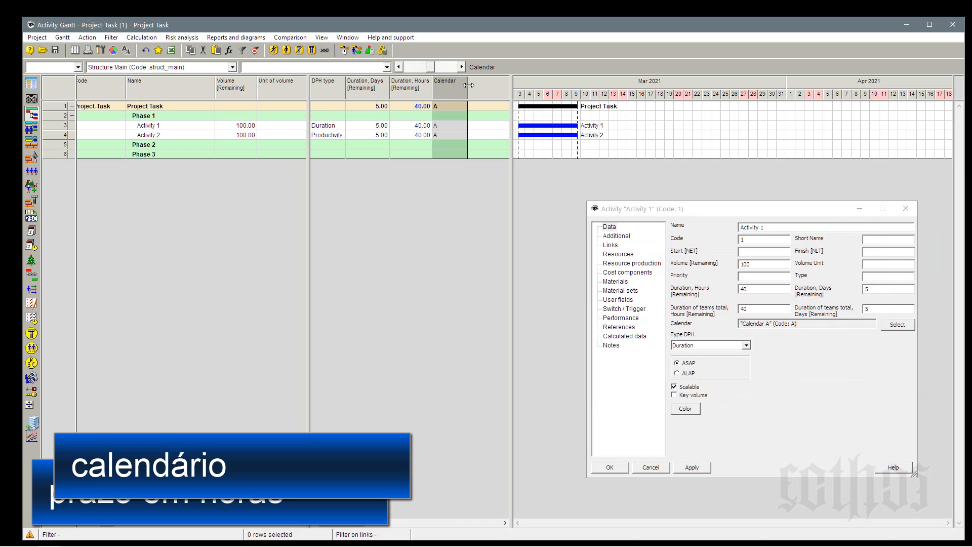
pyautogui.moveTo(468, 85); pyautogui.dragTo(463, 85)
pyautogui.click(453, 134)
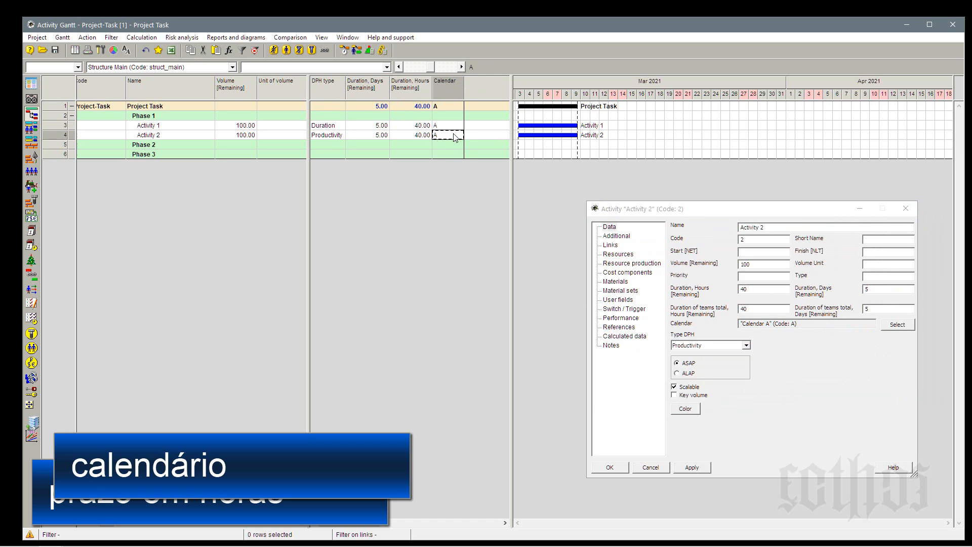
# Reorder the columns to Duration, Hours, then Calendar, then Duration, Days, and slightly narrow the Calendar and Duration, Days columns.
pyautogui.press('Up')
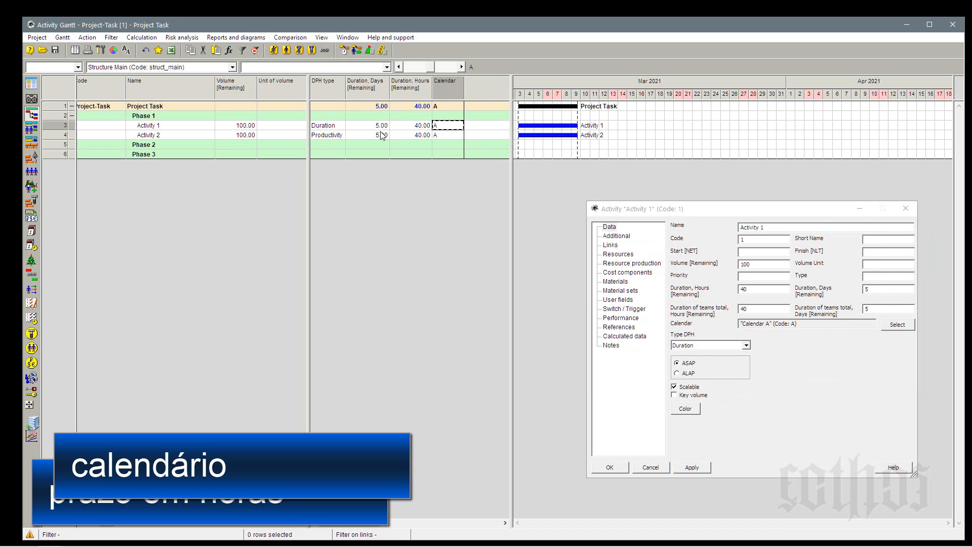
pyautogui.moveTo(405, 91); pyautogui.dragTo(356, 91)
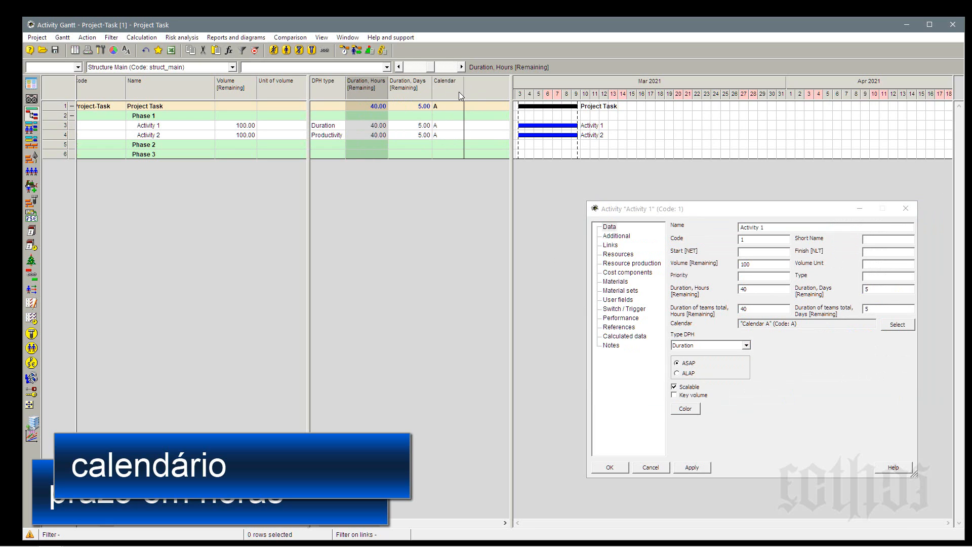
pyautogui.moveTo(459, 92); pyautogui.dragTo(399, 93)
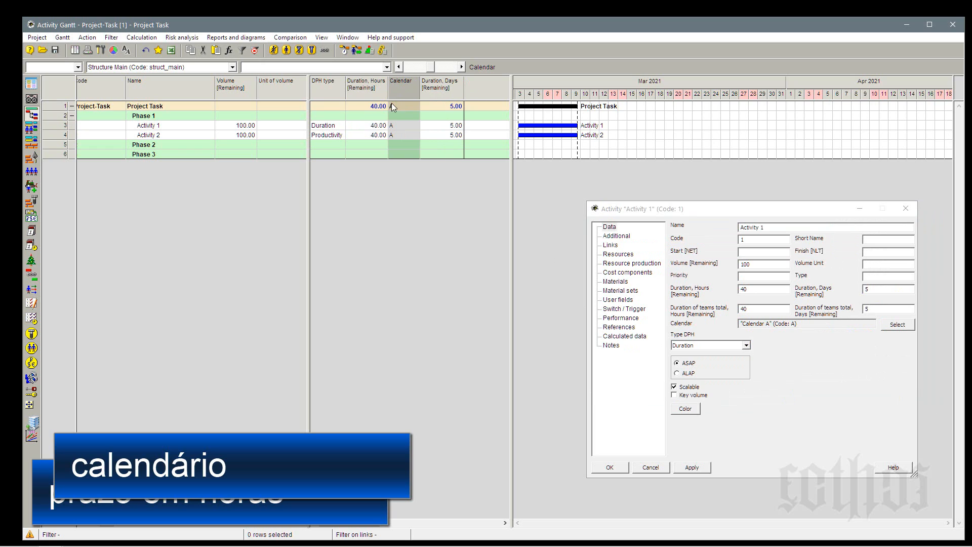
pyautogui.click(364, 135)
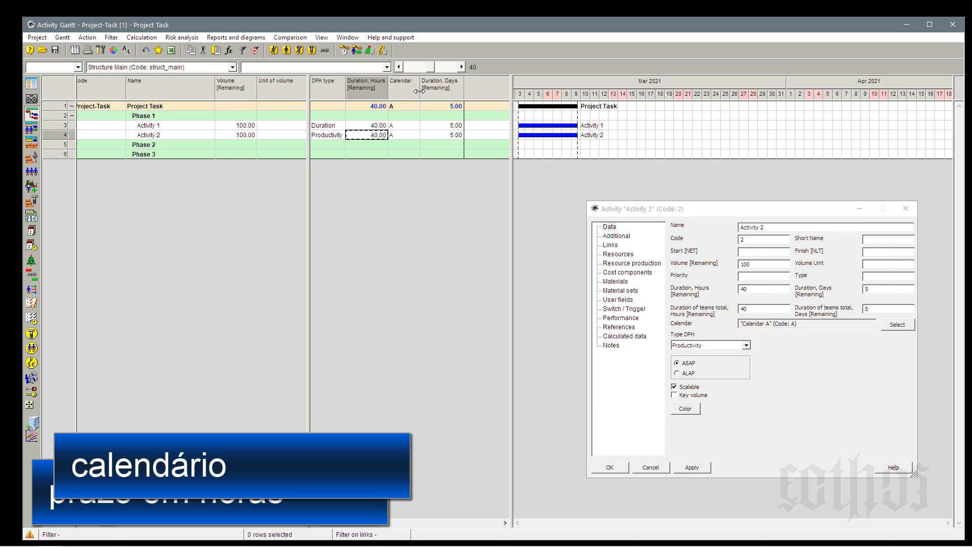
pyautogui.moveTo(419, 90); pyautogui.dragTo(416, 90)
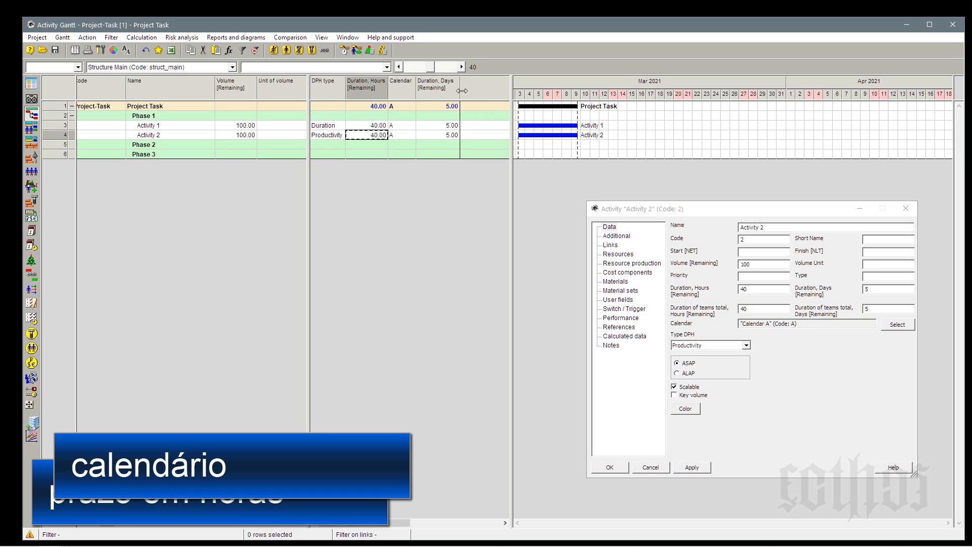
pyautogui.moveTo(460, 92); pyautogui.dragTo(457, 91)
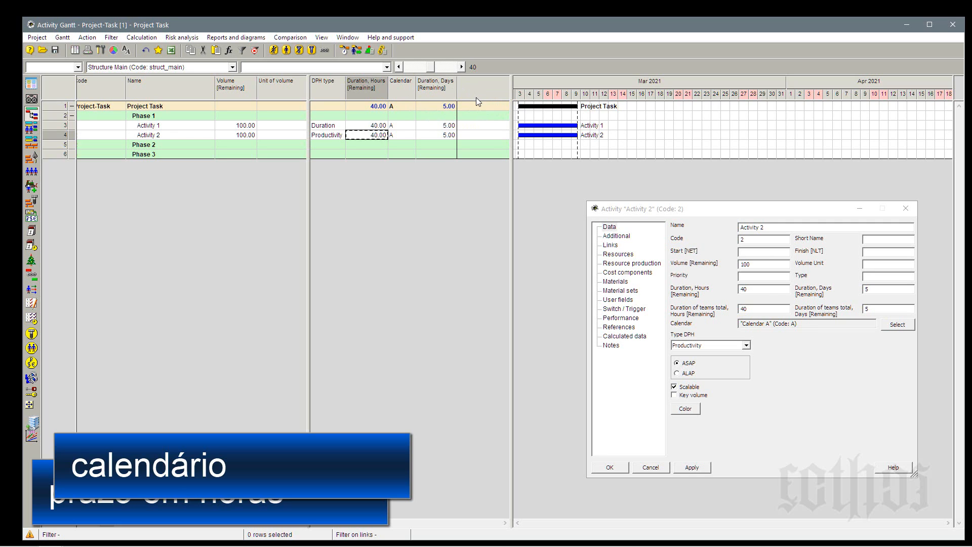
# Examine how the remaining hours, calendar and remaining days relate for Activity 1 and Activity 2, along with their parent rows.
pyautogui.click(396, 126)
pyautogui.click(377, 128)
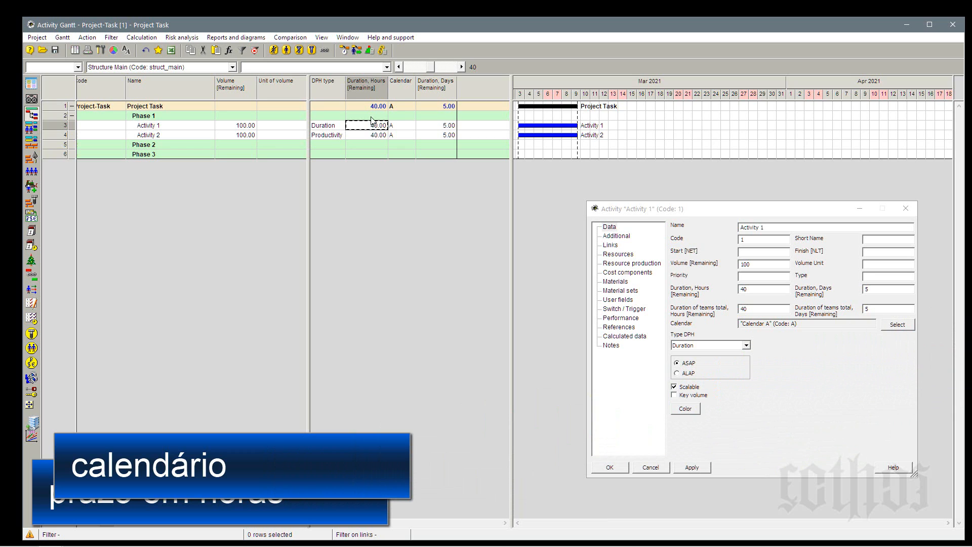
pyautogui.click(368, 86)
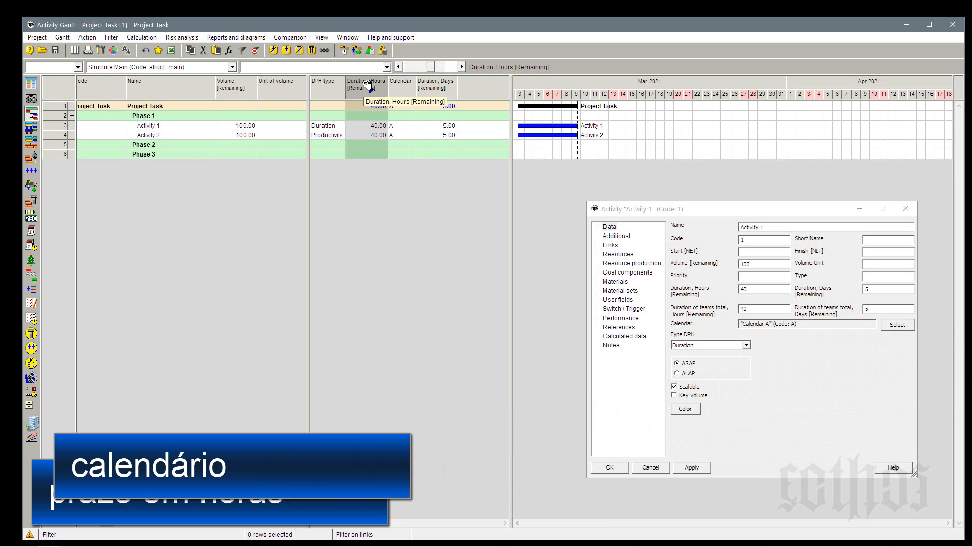
pyautogui.click(369, 135)
pyautogui.click(368, 124)
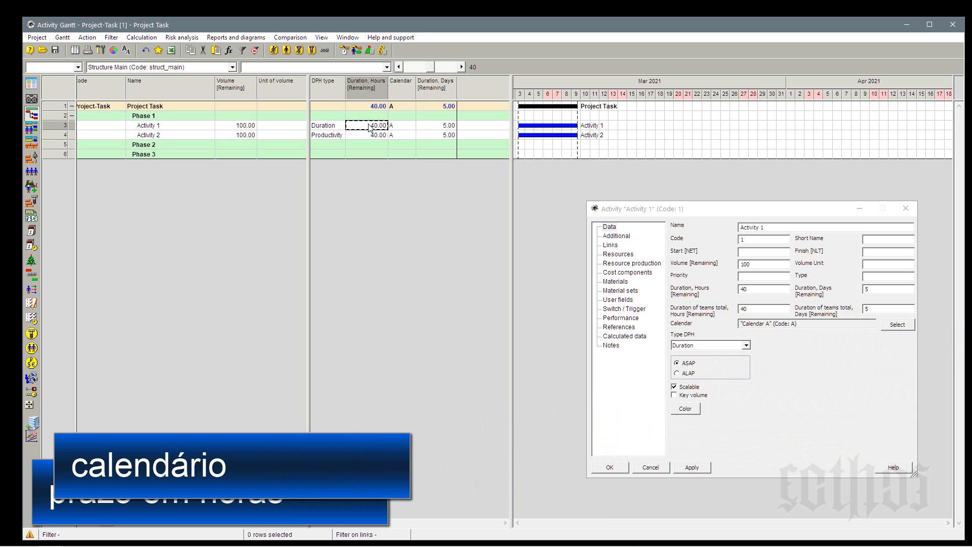
pyautogui.click(450, 95)
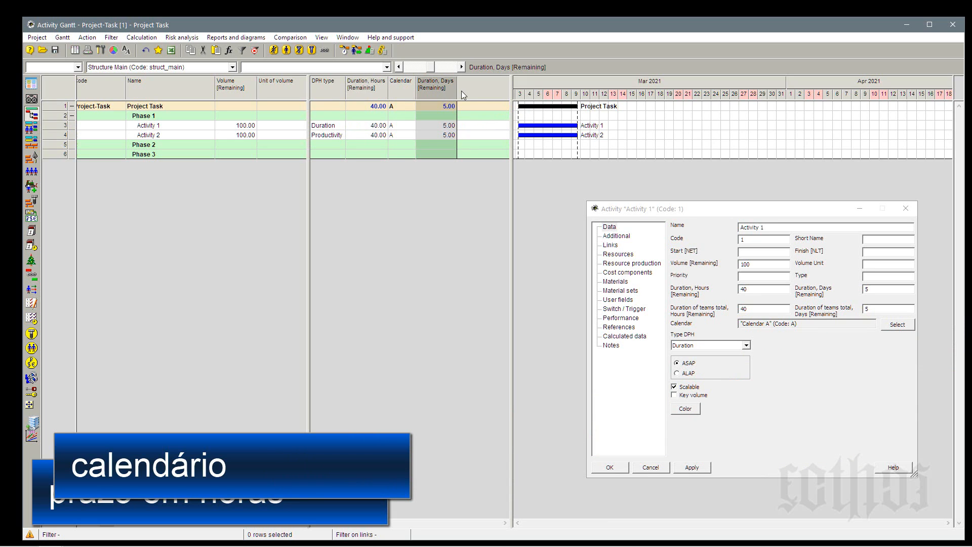
pyautogui.click(410, 94)
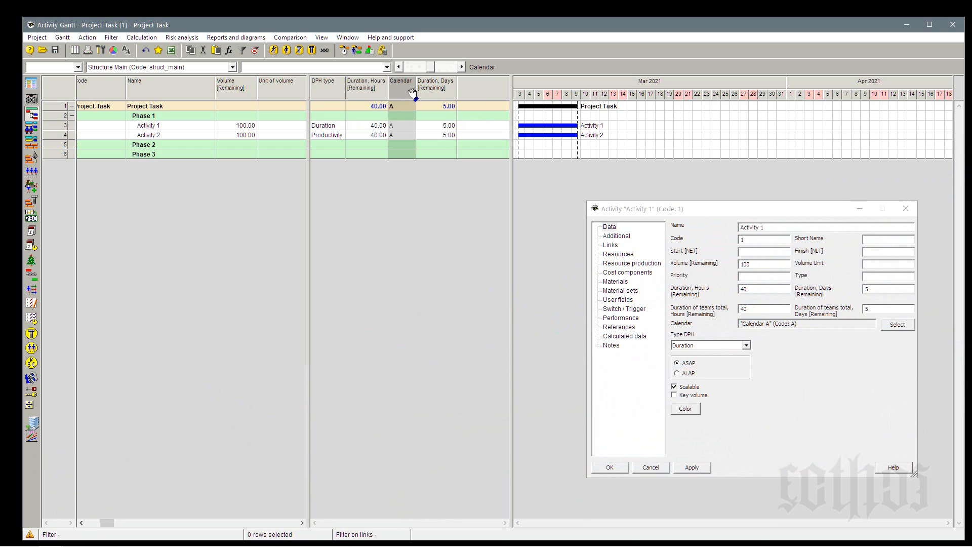
pyautogui.click(174, 134)
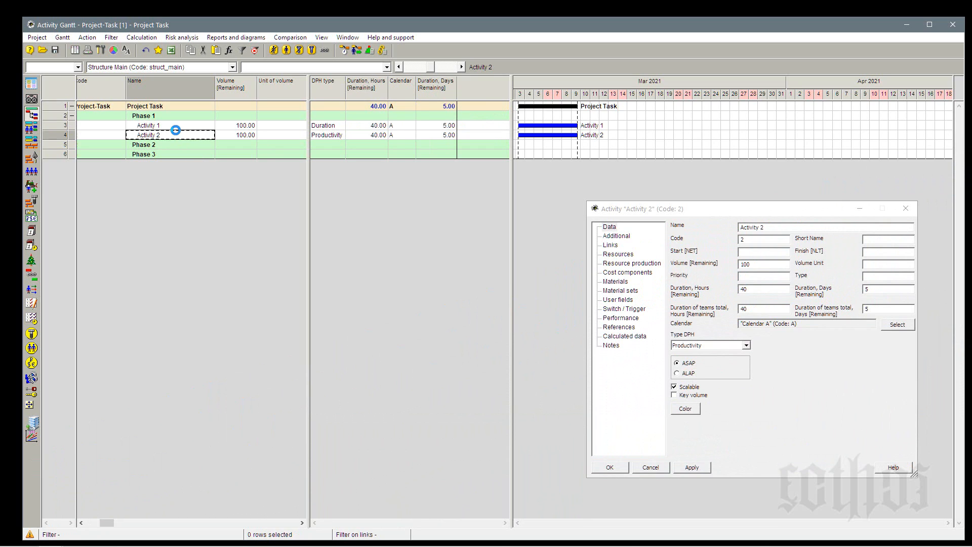
pyautogui.click(174, 119)
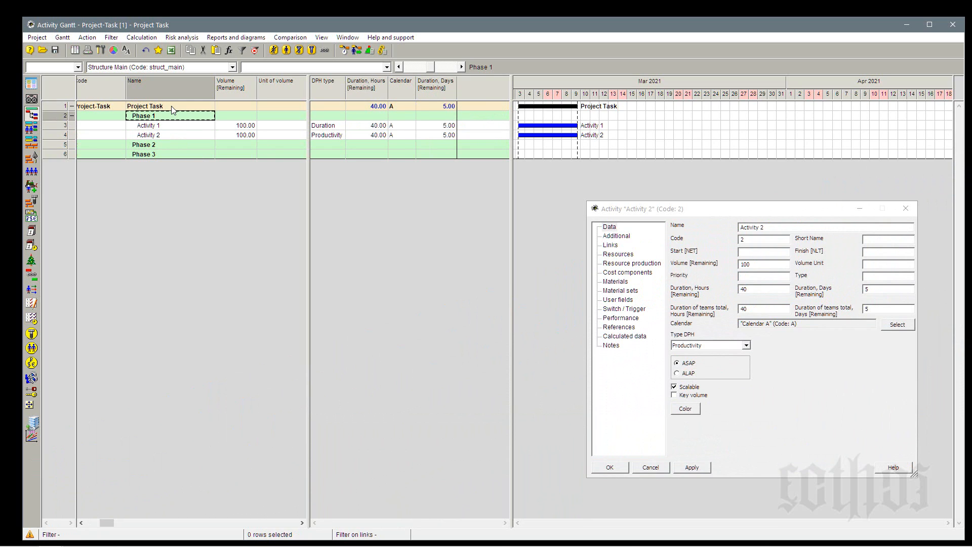
pyautogui.click(173, 109)
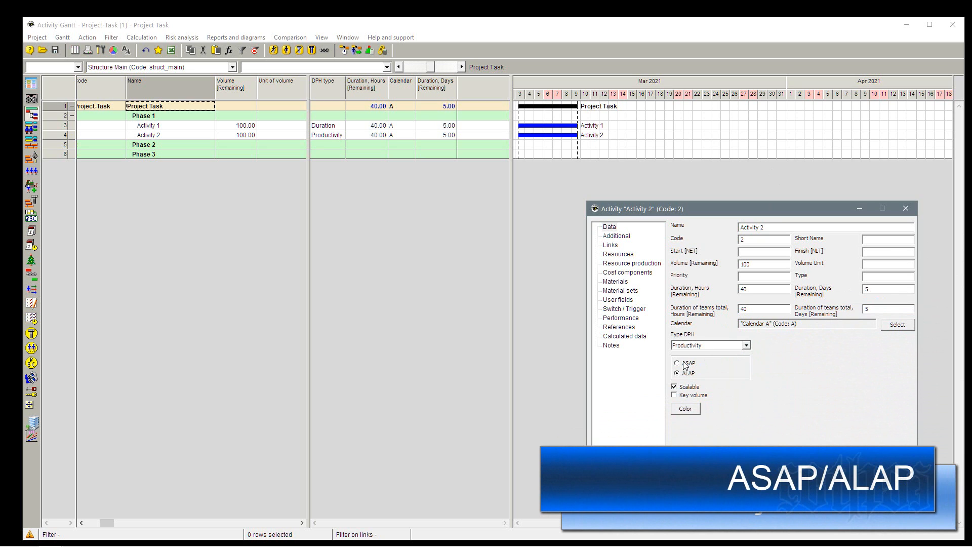
# Set Activity 2 to ASAP and add the ASAP / ALAP field as a column after Duration, Days [Remaining].
pyautogui.click(682, 363)
pyautogui.rightClick(489, 82)
pyautogui.click(539, 88)
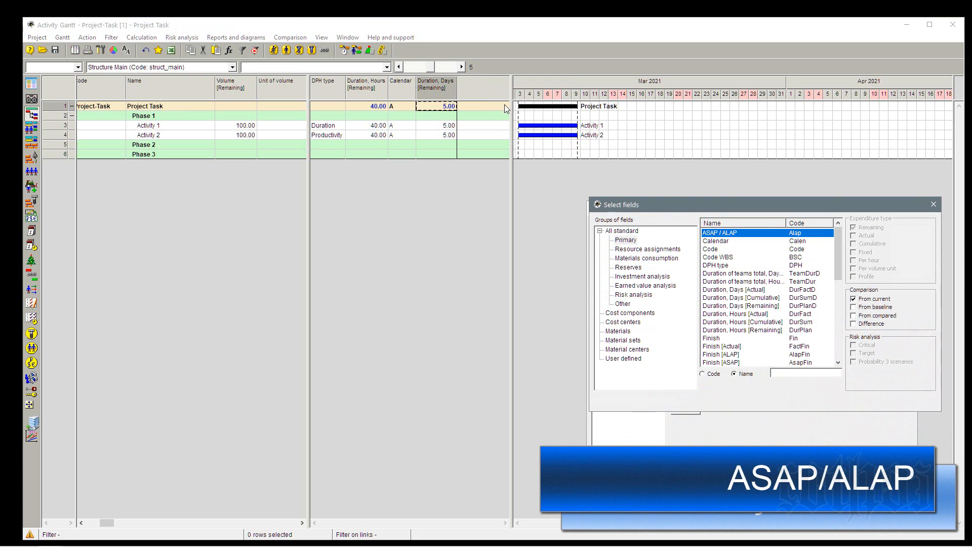
pyautogui.doubleClick(716, 234)
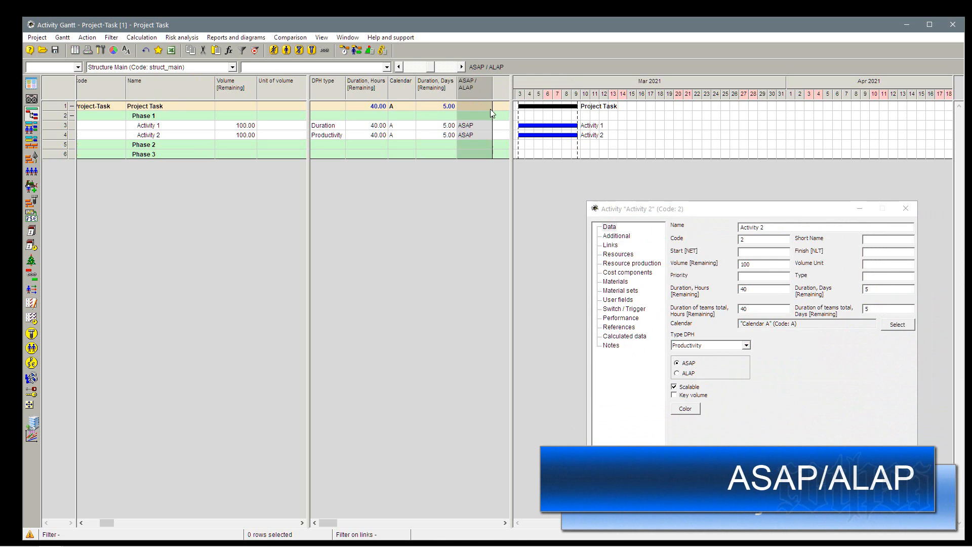
# Widen the table pane towards the Gantt chart and add the Priority field as a column after ASAP / ALAP.
pyautogui.moveTo(511, 96); pyautogui.dragTo(555, 106)
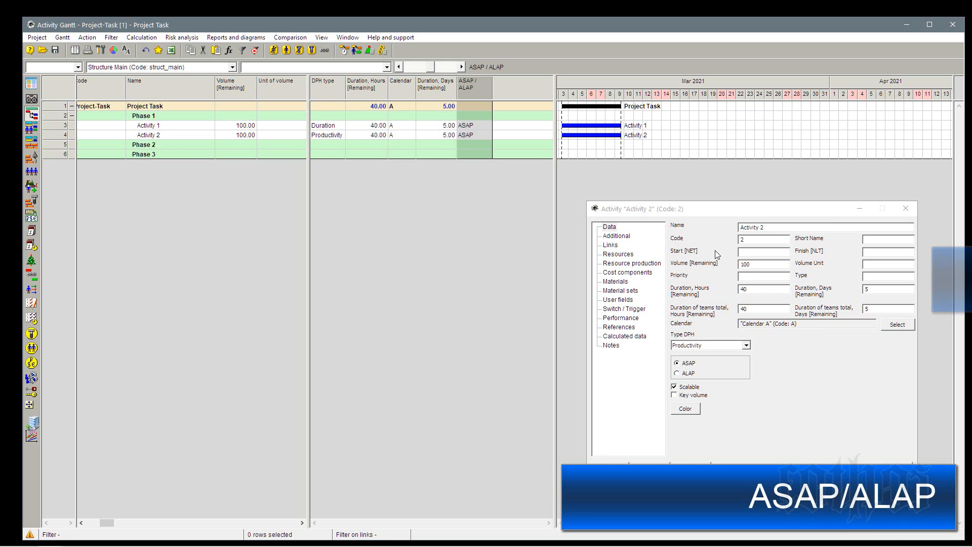
pyautogui.rightClick(505, 86)
pyautogui.click(506, 87)
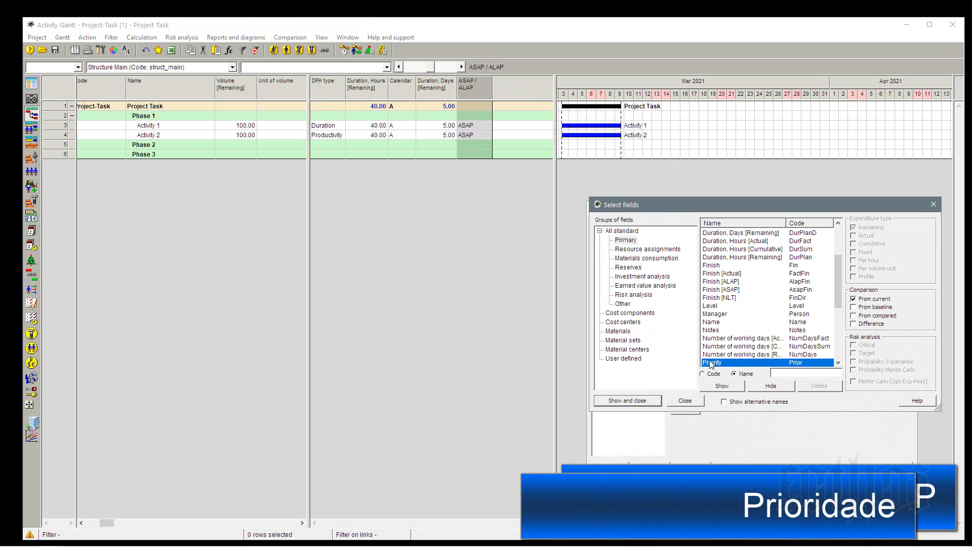
pyautogui.click(716, 386)
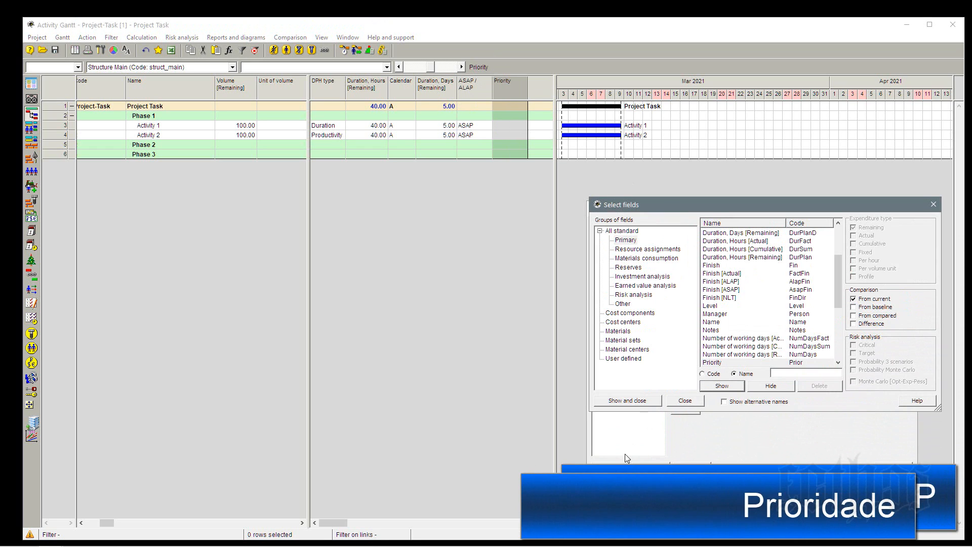
pyautogui.click(633, 402)
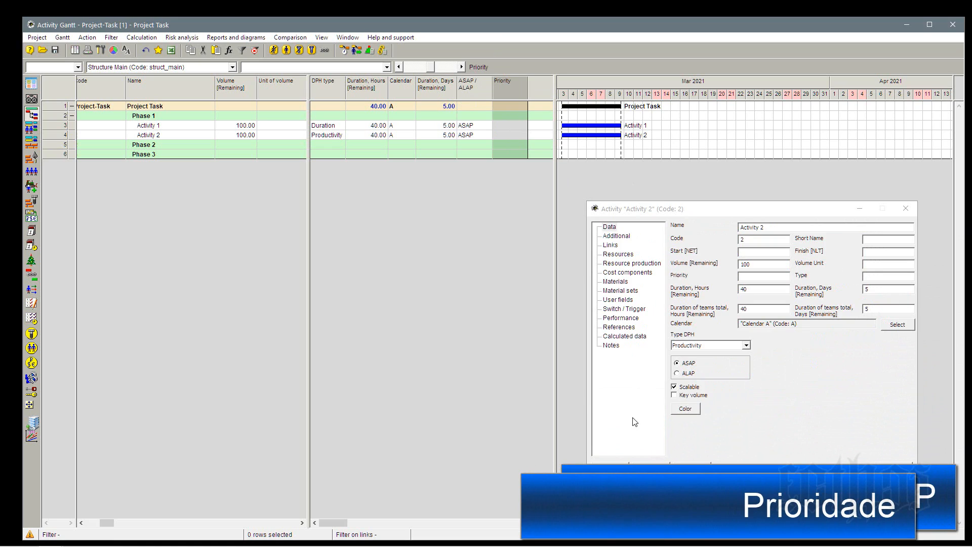
# Set the priority of Activity 1 to 1000 and of Activity 2 to 500.
pyautogui.click(507, 127)
pyautogui.write('1 00')
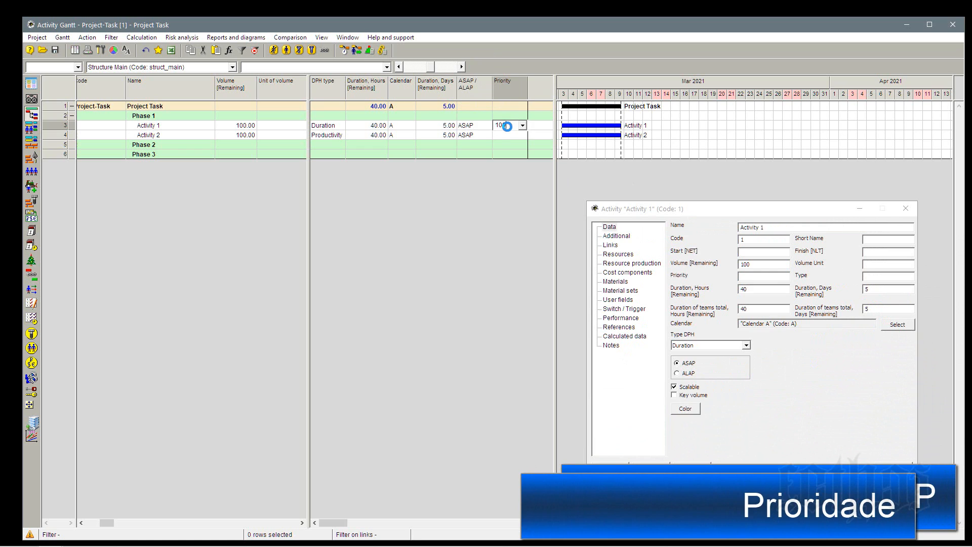
pyautogui.write('0')
pyautogui.click(509, 136)
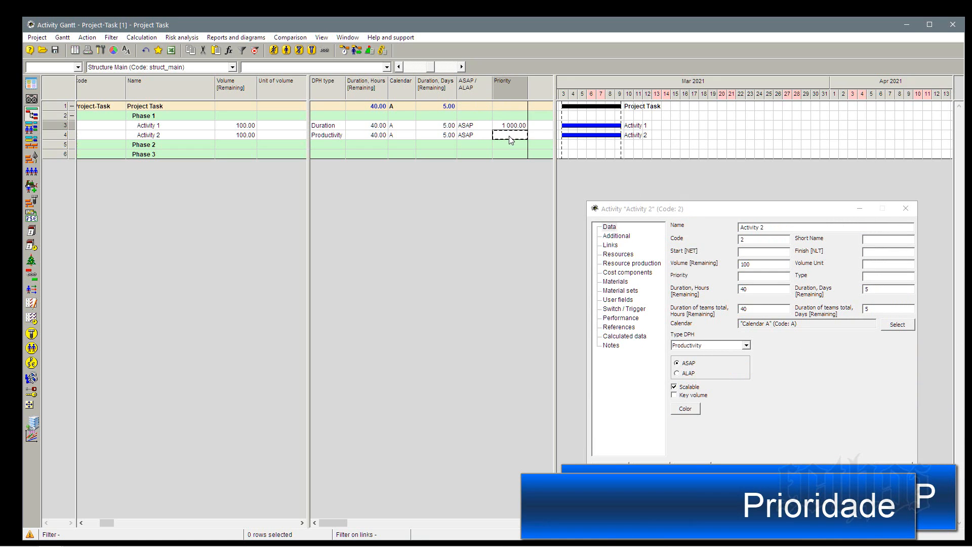
pyautogui.write('500')
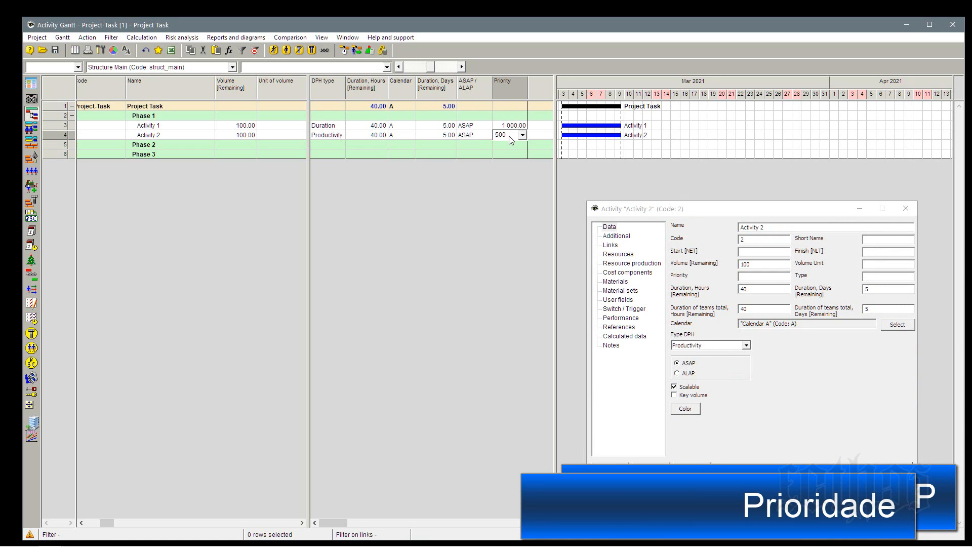
pyautogui.press('Return')
# Review Activity 2's ASAP / ALAP and priority values, and the Calendar, ASAP / ALAP and Priority columns.
pyautogui.click(475, 134)
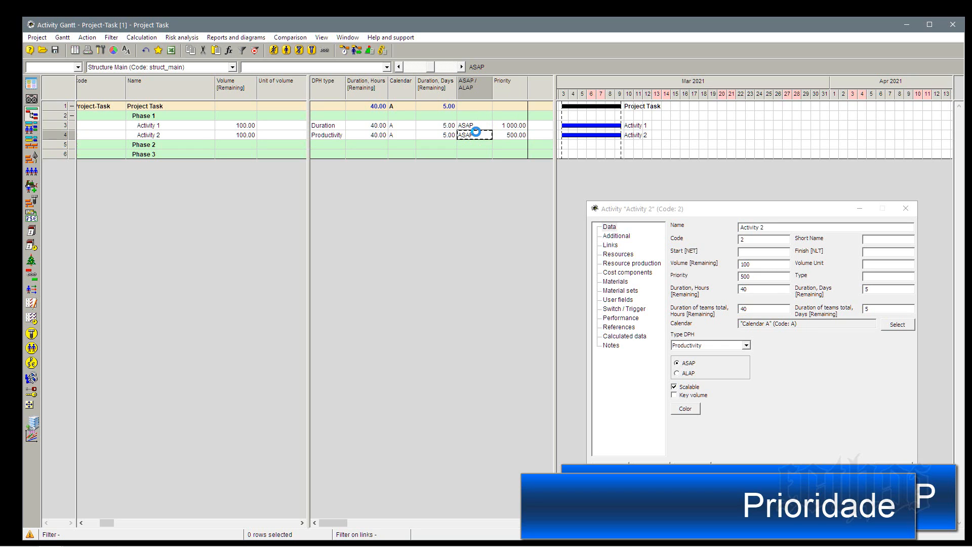
pyautogui.click(506, 135)
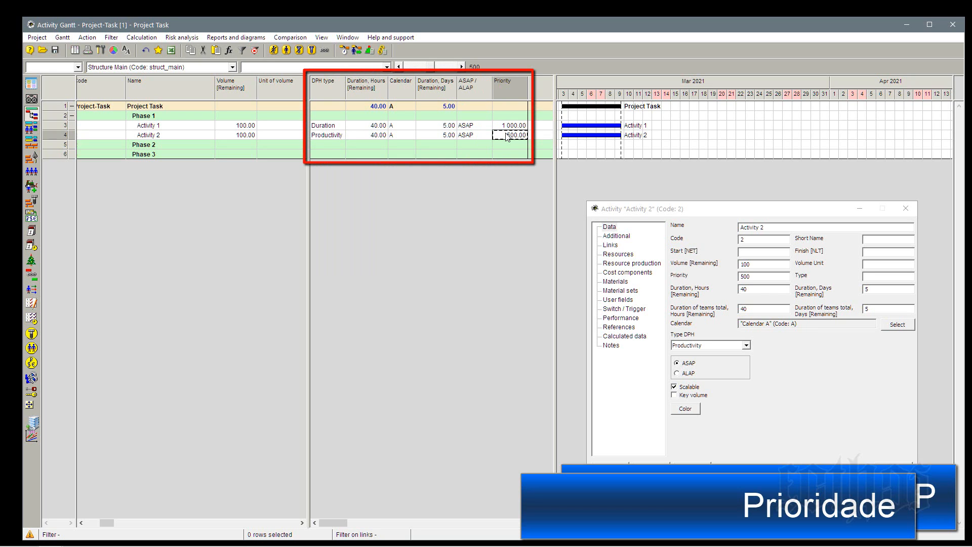
pyautogui.click(400, 84)
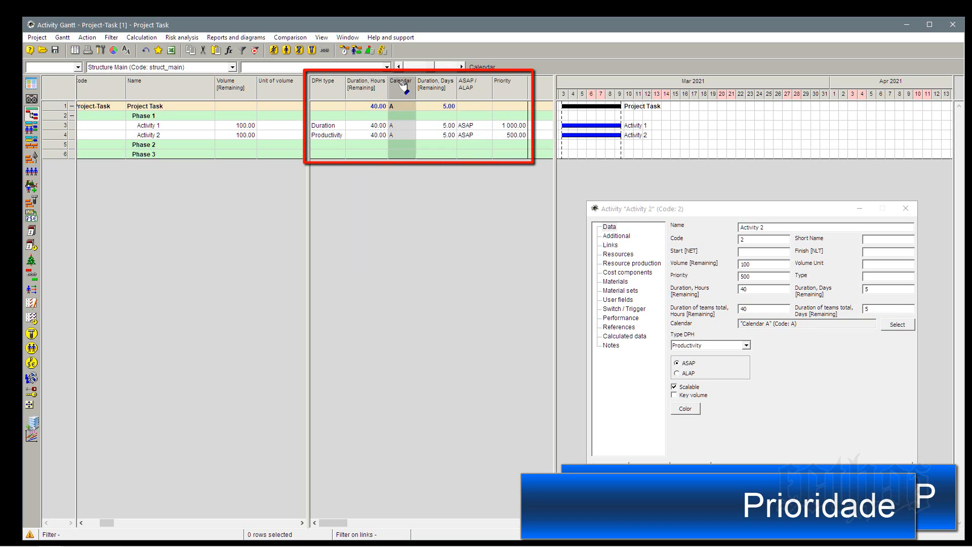
pyautogui.click(486, 85)
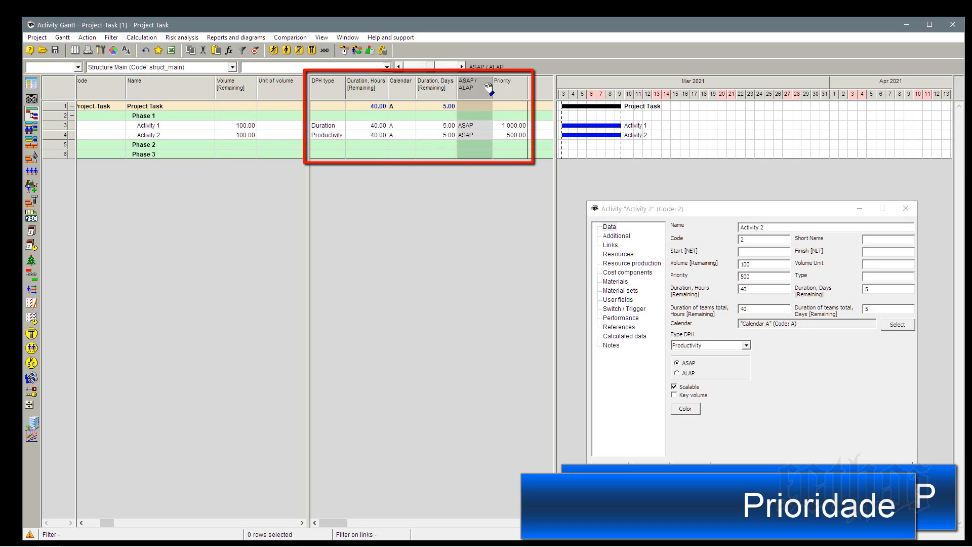
pyautogui.click(512, 90)
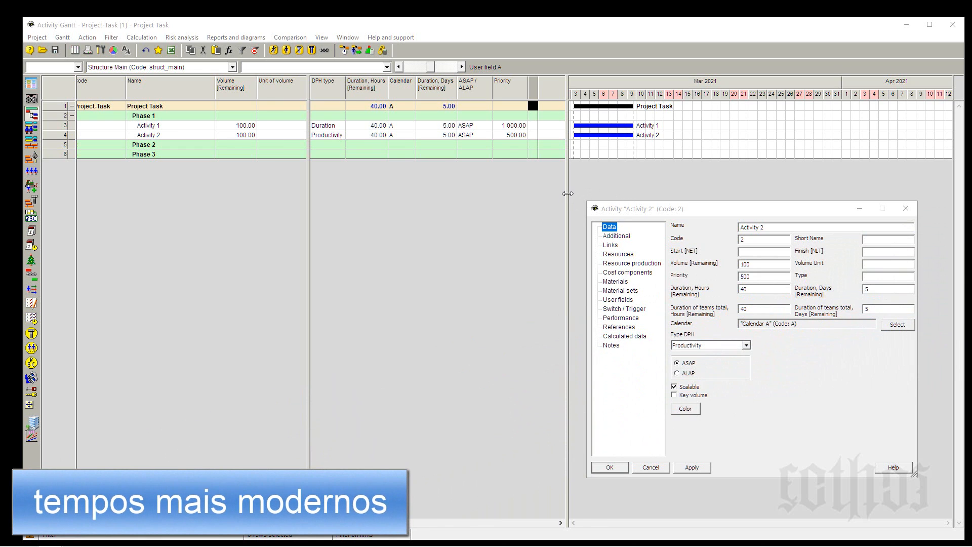
# Widen the table pane further and add the Start [NET] field as a column after the narrow User field A column.
pyautogui.moveTo(567, 193); pyautogui.dragTo(631, 183)
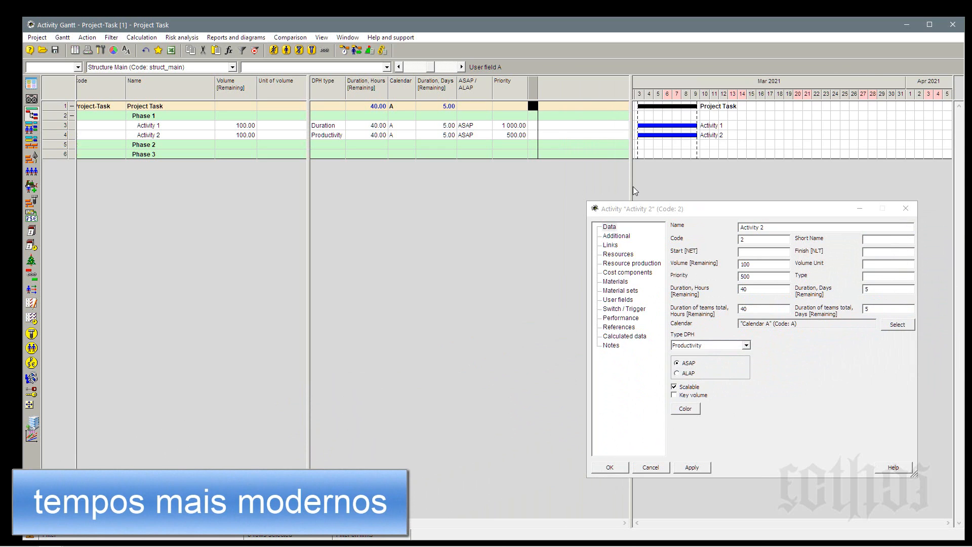
pyautogui.click(755, 251)
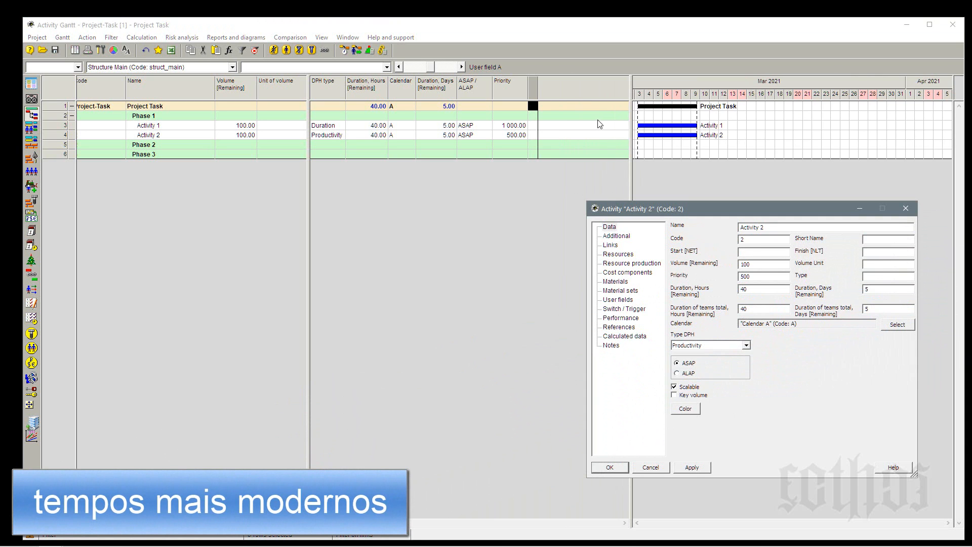
pyautogui.rightClick(554, 91)
pyautogui.click(557, 96)
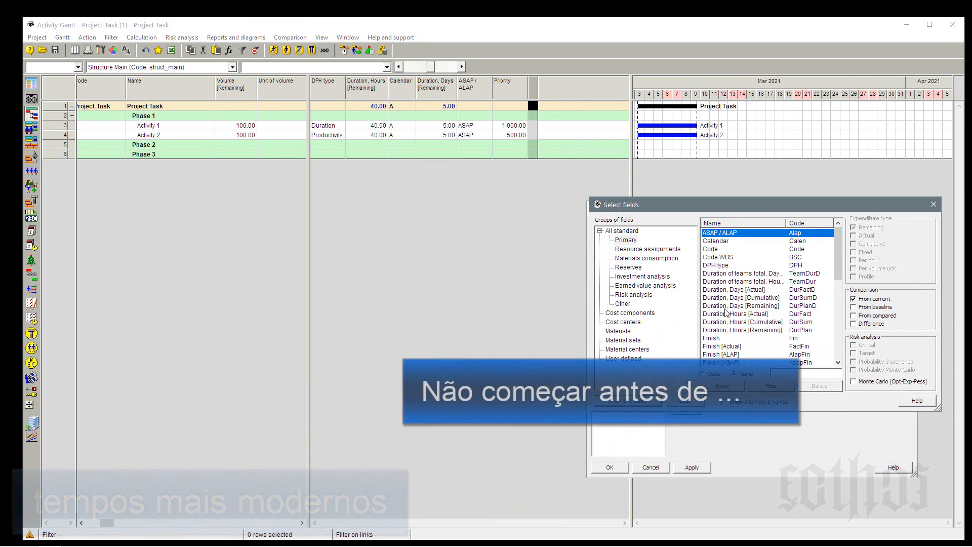
pyautogui.click(727, 307)
pyautogui.press('s')
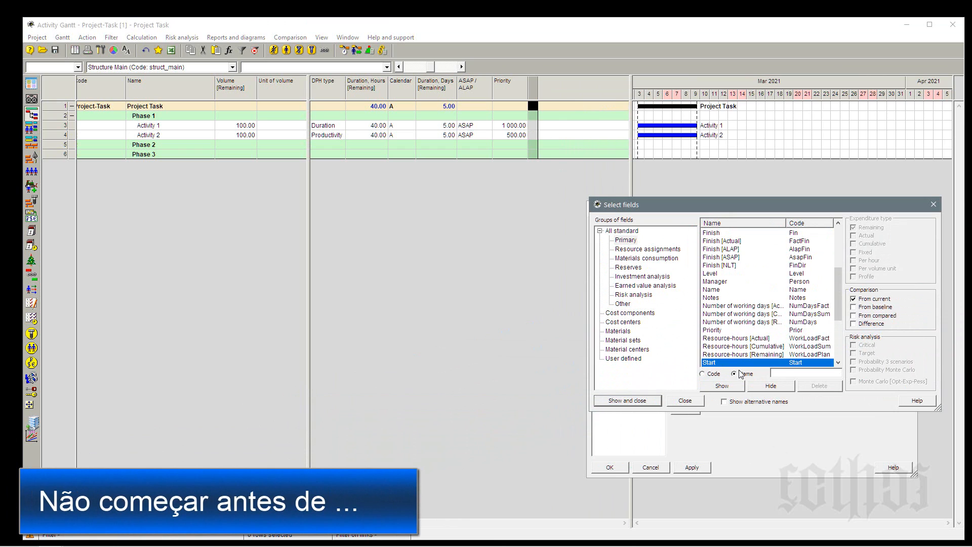
pyautogui.scroll(-2, 734, 359)
pyautogui.click(731, 347)
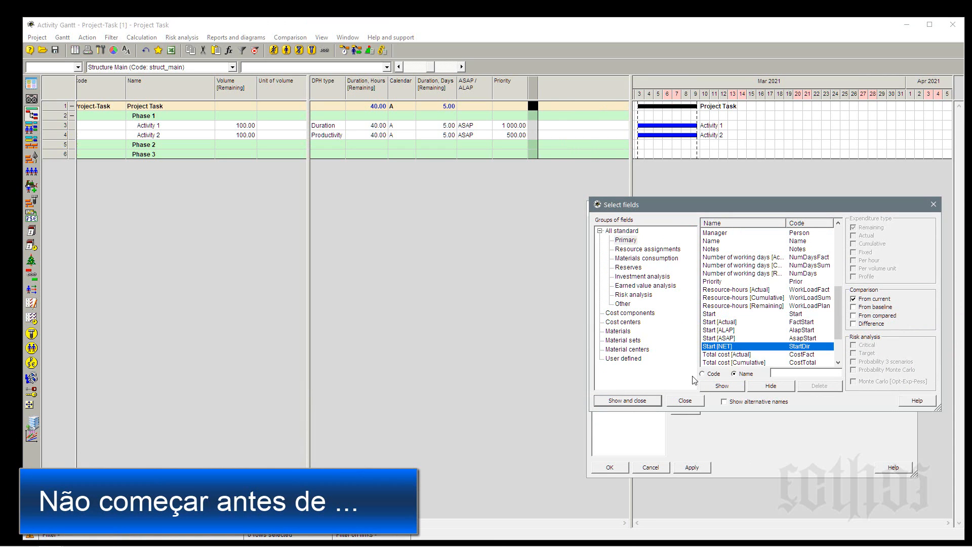
pyautogui.click(717, 386)
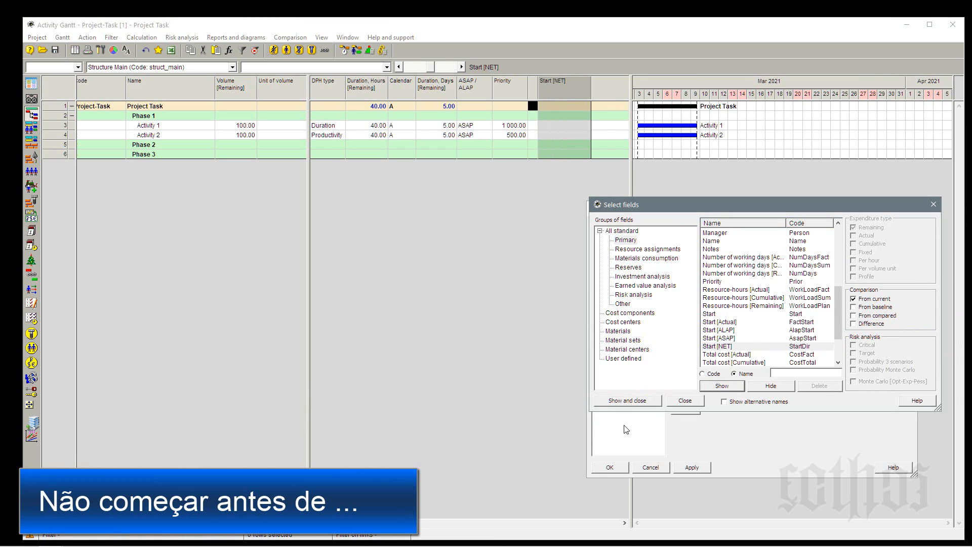
pyautogui.click(634, 405)
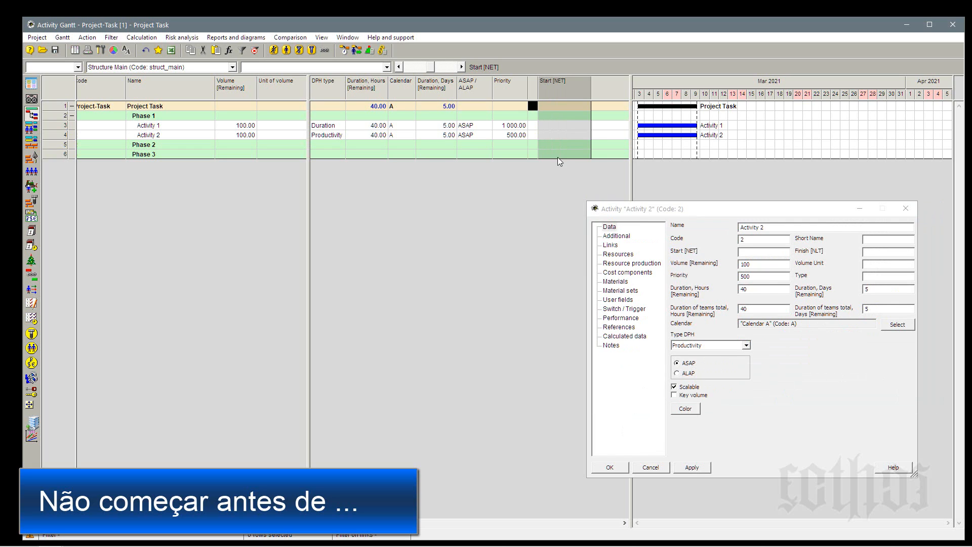
# Review the activities' Start [NET], ASAP / ALAP, Priority and Calendar cells, and the names of the project, Phase 1 and Activity 1.
pyautogui.click(562, 124)
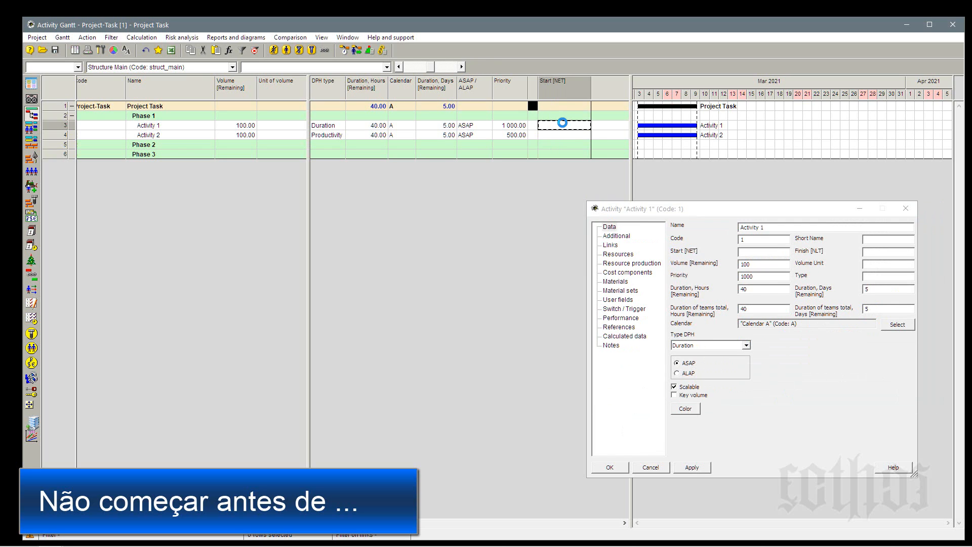
pyautogui.click(478, 129)
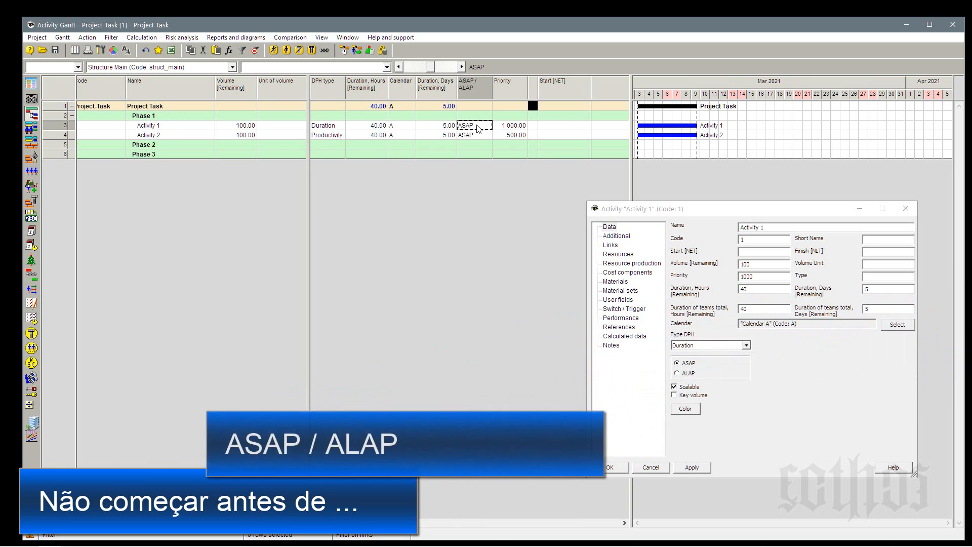
pyautogui.click(508, 127)
pyautogui.click(501, 135)
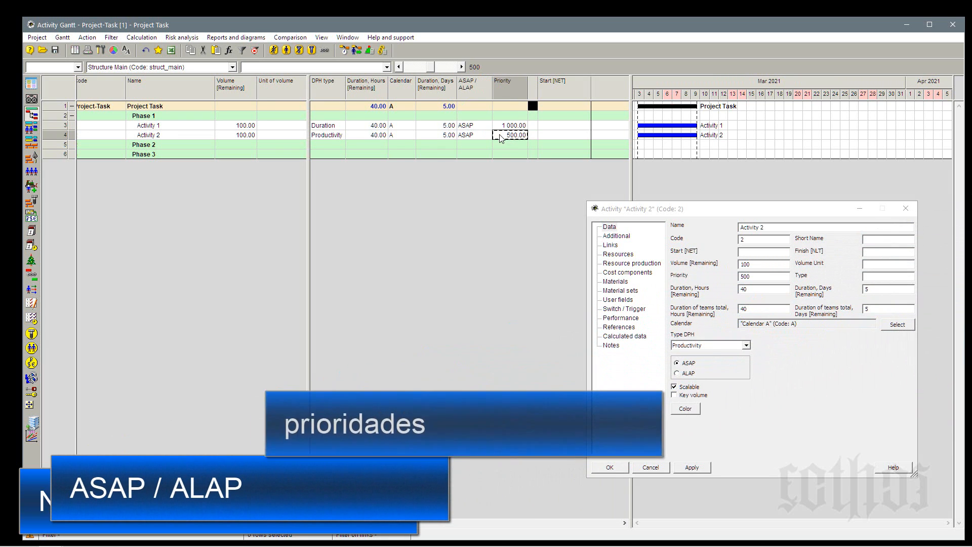
pyautogui.click(413, 125)
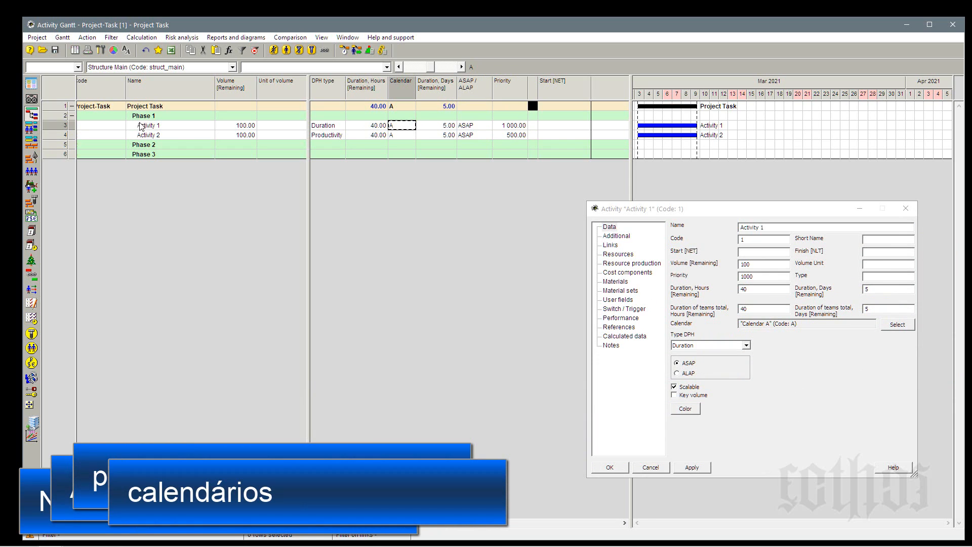
pyautogui.click(168, 117)
pyautogui.click(169, 108)
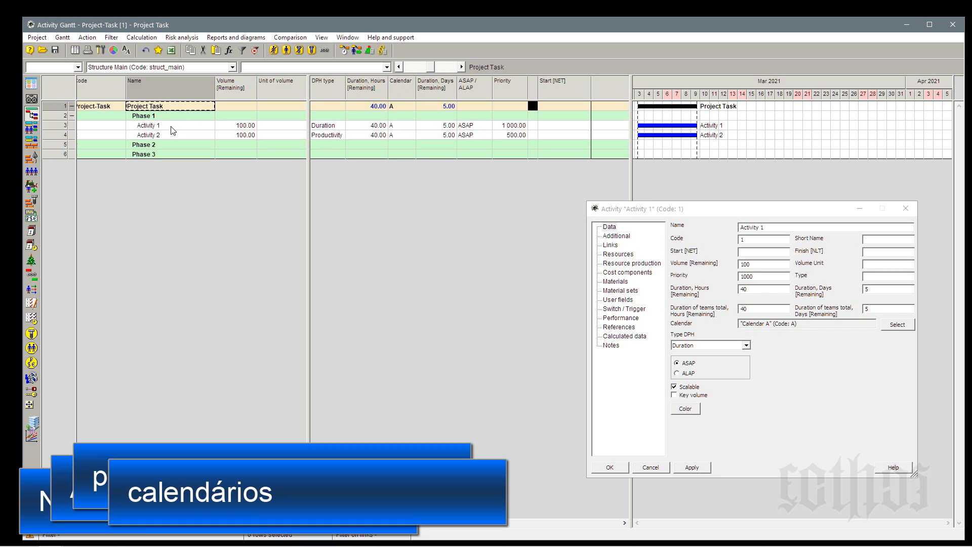
pyautogui.click(172, 128)
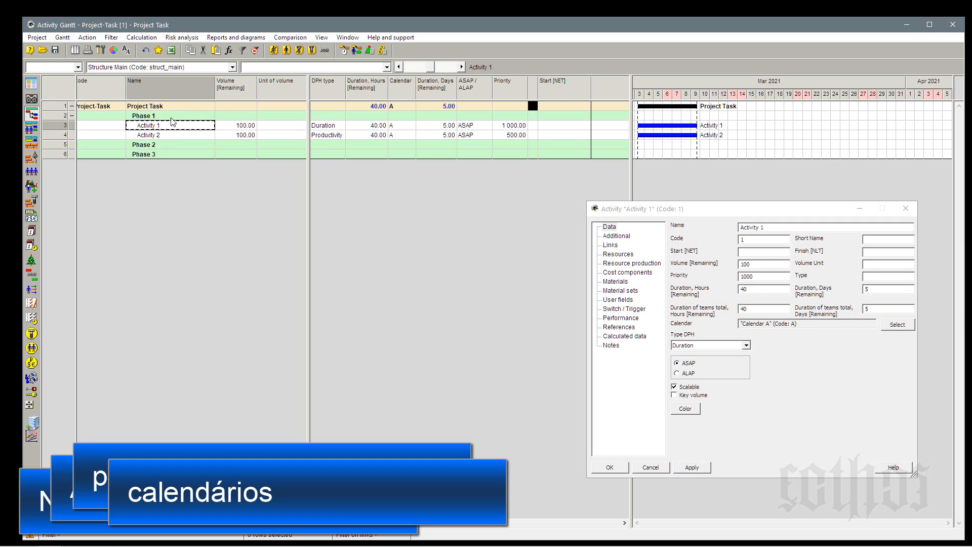
pyautogui.click(172, 119)
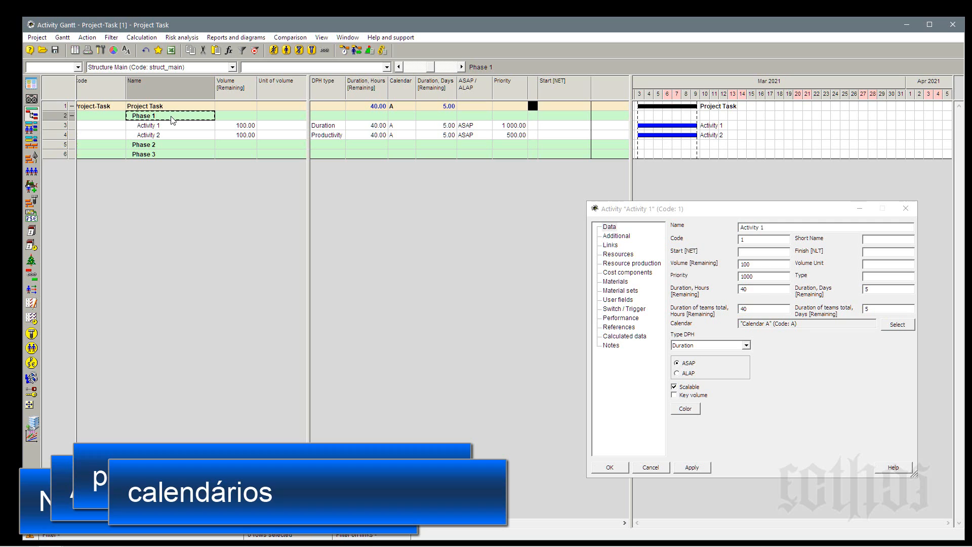
pyautogui.click(172, 109)
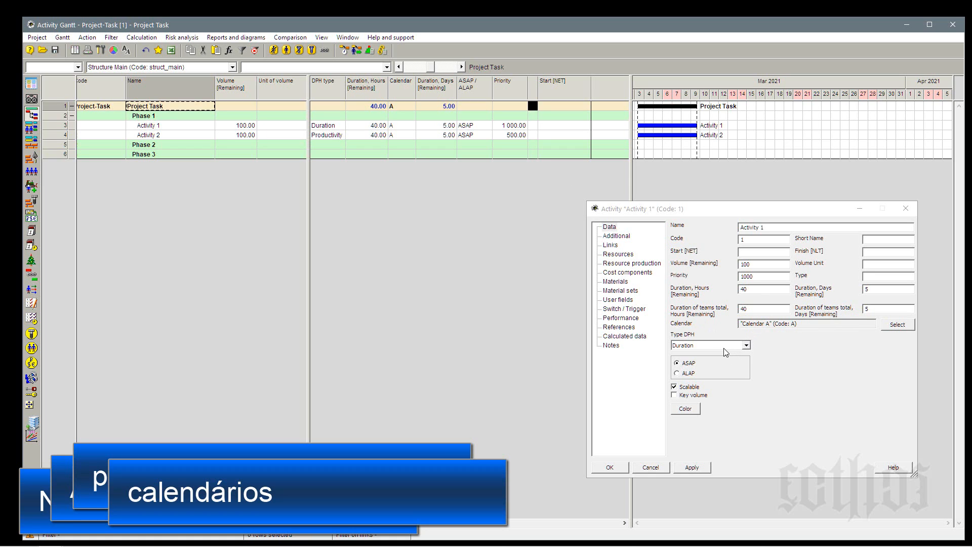
# Open Activity 1's additional settings, move its window slightly lower, and mark the activity as Interruptable.
pyautogui.click(616, 236)
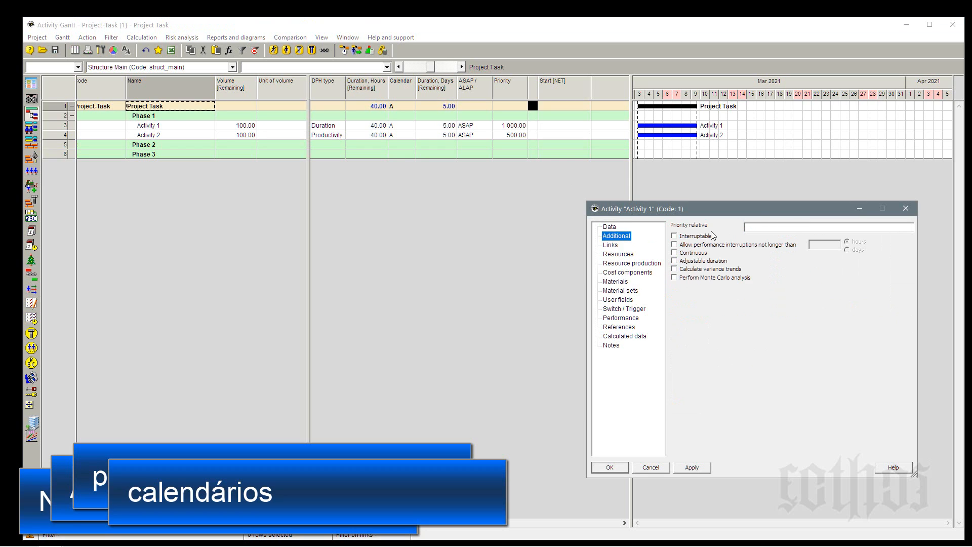
pyautogui.moveTo(756, 209); pyautogui.dragTo(762, 250)
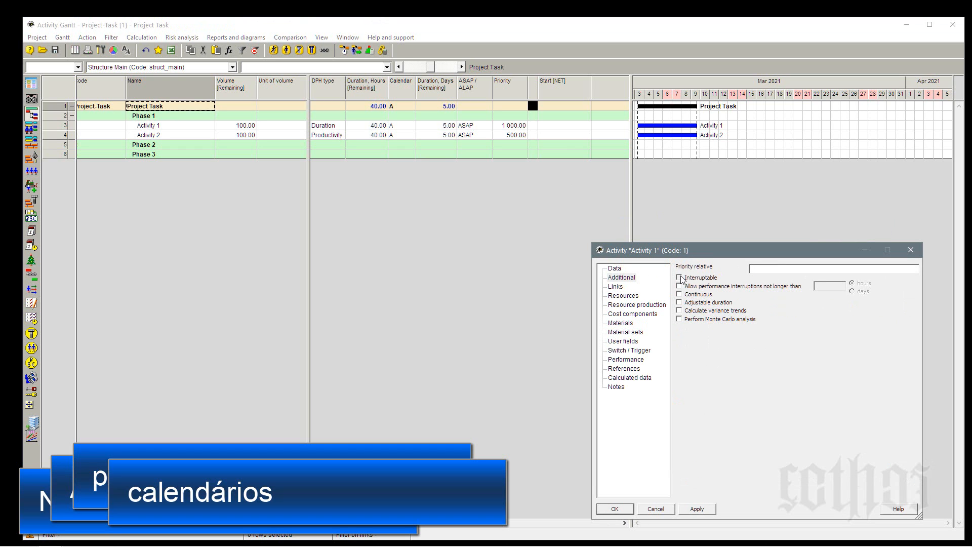
pyautogui.click(680, 278)
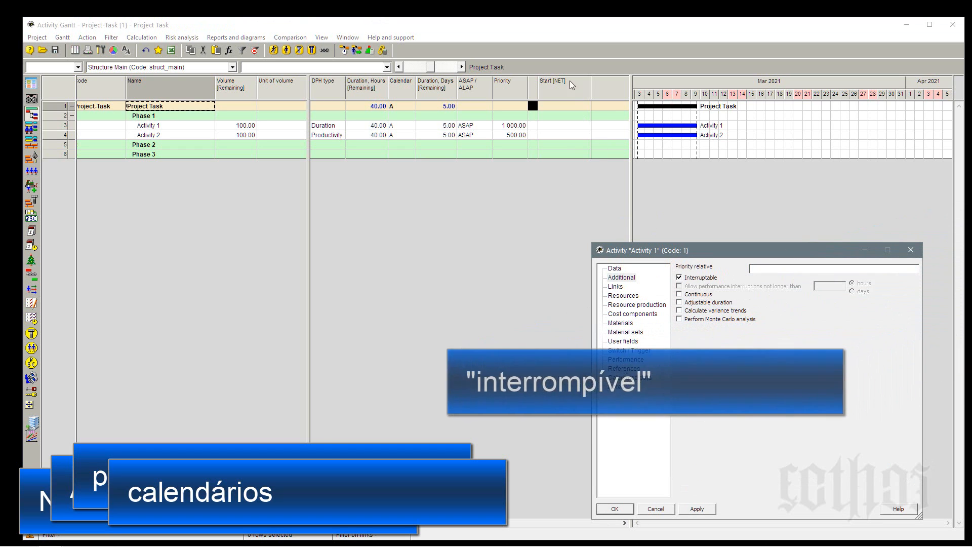
# Narrow the Start [NET] column and open the field selection for the empty space after it, placing the dialog beside the activity window.
pyautogui.moveTo(591, 85); pyautogui.dragTo(578, 91)
pyautogui.rightClick(590, 87)
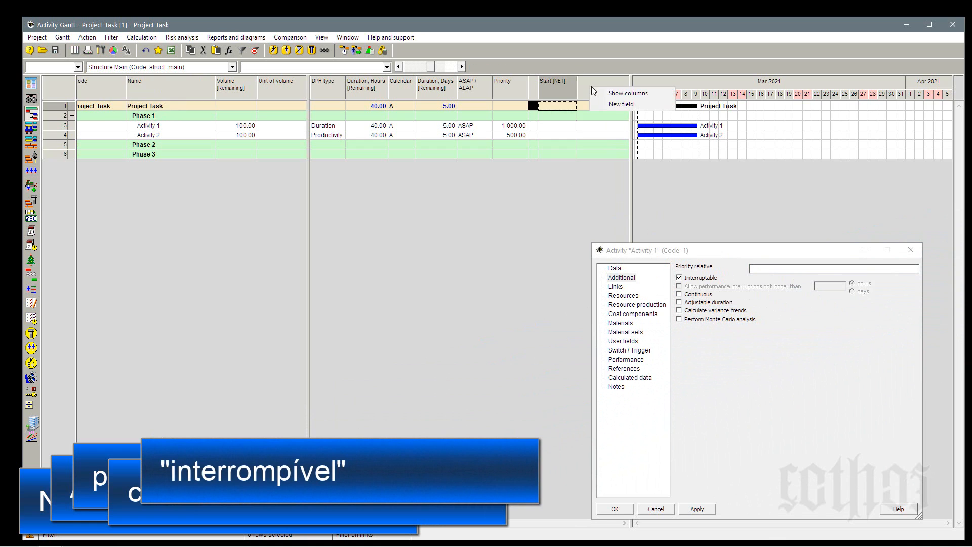
pyautogui.click(600, 93)
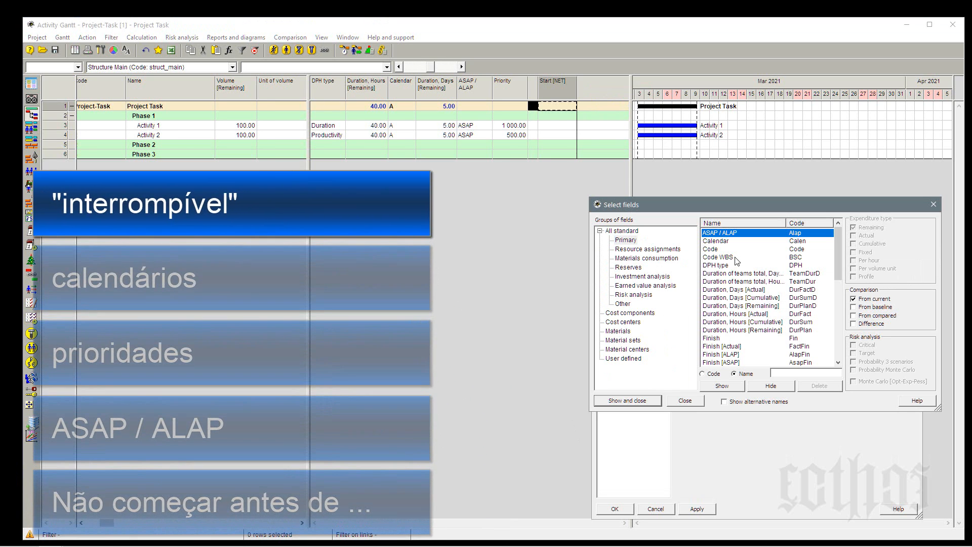
pyautogui.click(734, 257)
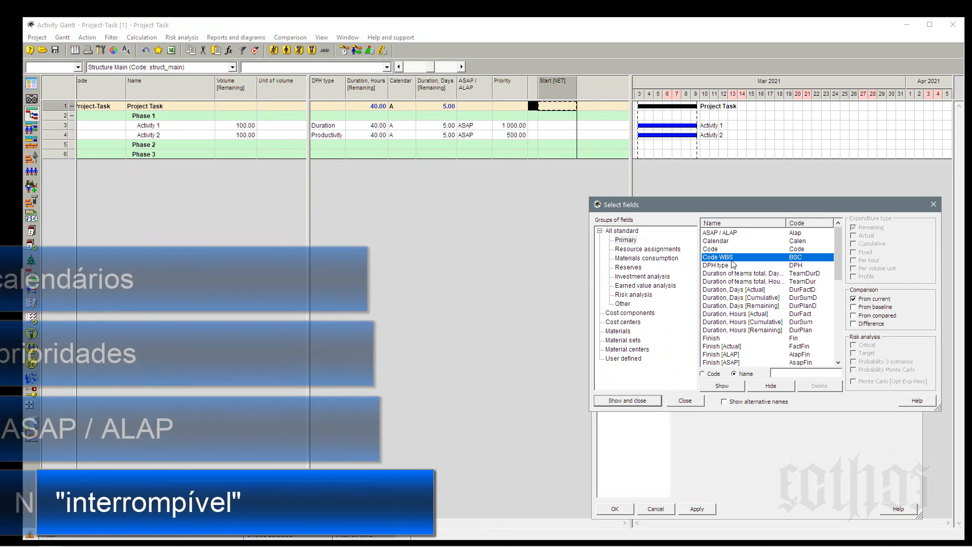
pyautogui.click(736, 290)
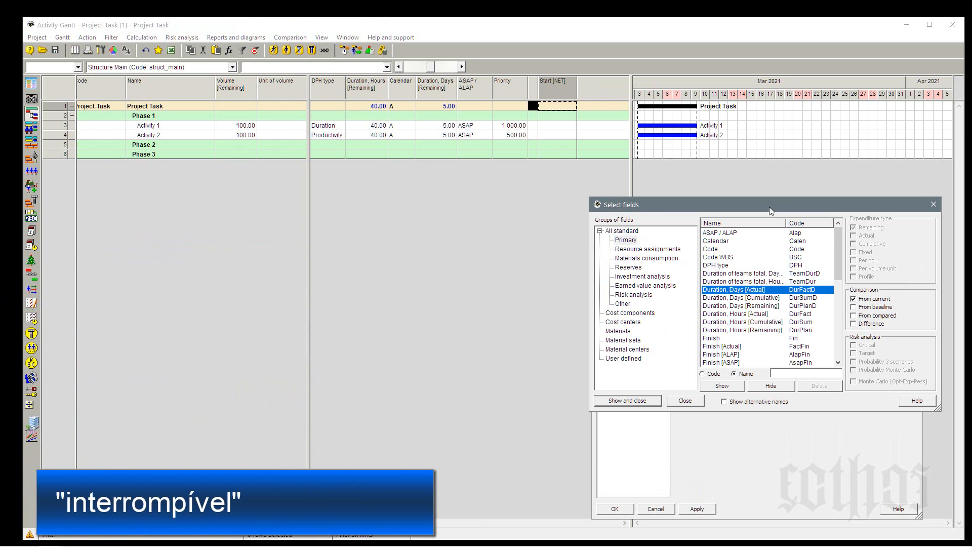
pyautogui.moveTo(736, 289); pyautogui.dragTo(383, 237)
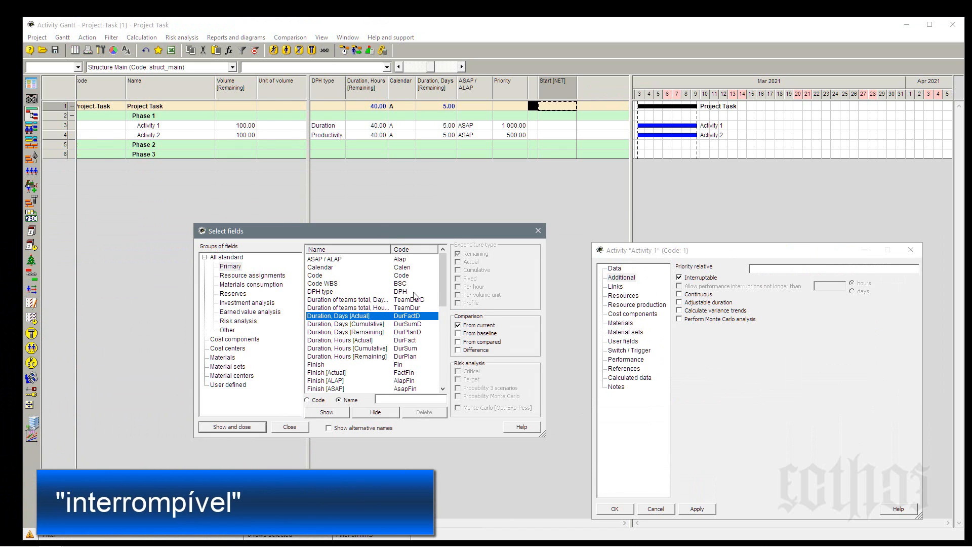
# List all standard fields and select Interruptable and Interruptions.
pyautogui.moveTo(442, 285); pyautogui.dragTo(443, 324)
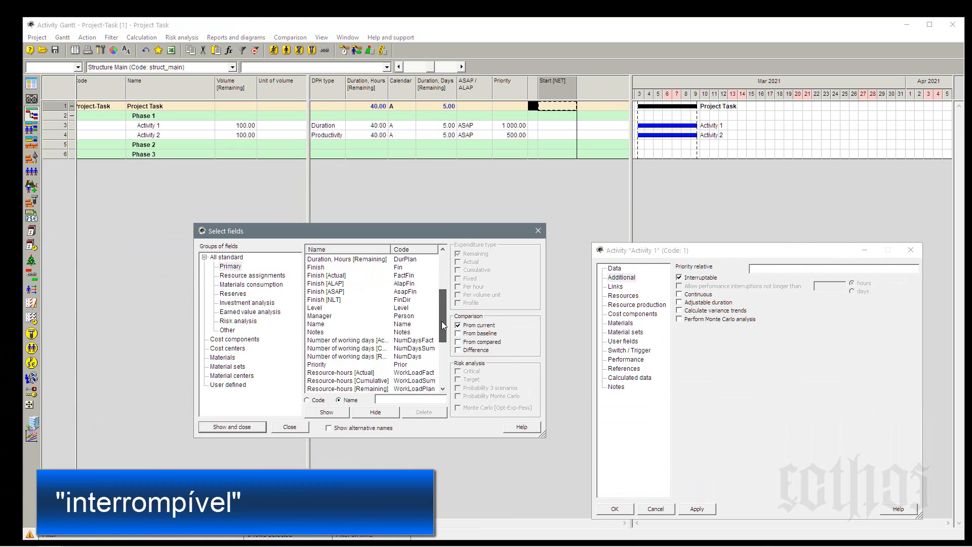
pyautogui.click(227, 258)
pyautogui.moveTo(442, 259); pyautogui.dragTo(444, 308)
pyautogui.click(338, 341)
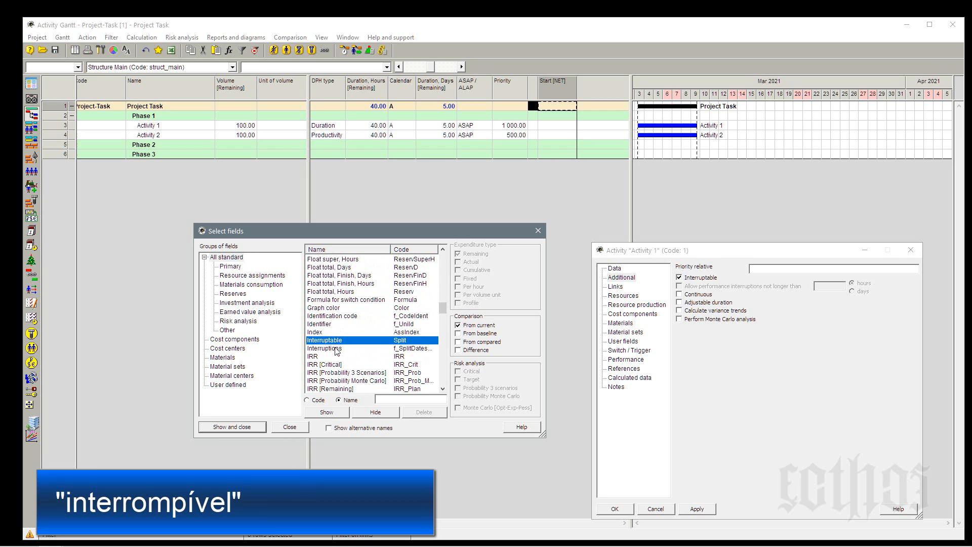
pyautogui.keyDown('ctrl'); pyautogui.click(335, 350); pyautogui.keyUp('ctrl')
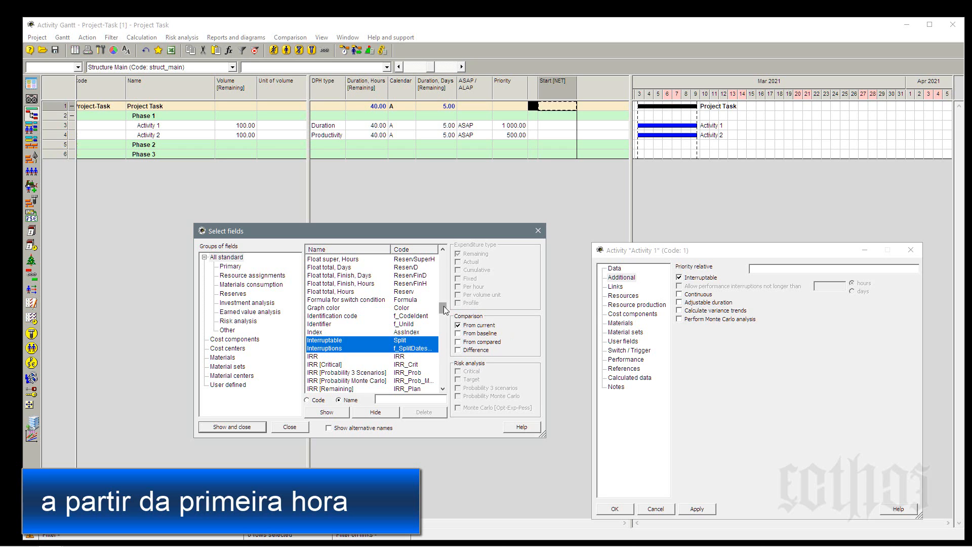
# Select the Continuous field instead, add it as a column after Start [NET], and close the field selection.
pyautogui.moveTo(443, 307); pyautogui.dragTo(443, 253)
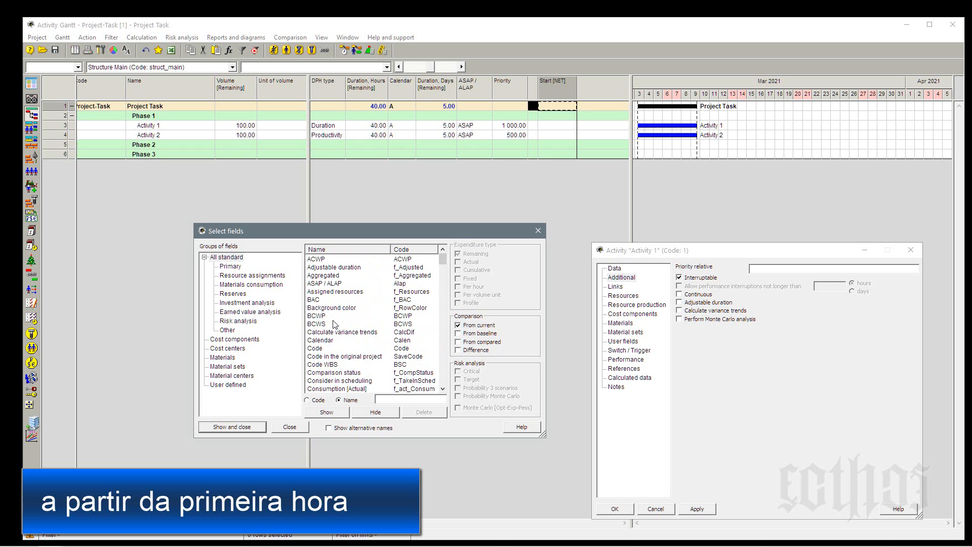
pyautogui.scroll(-2, 322, 355)
pyautogui.scroll(-2, 322, 356)
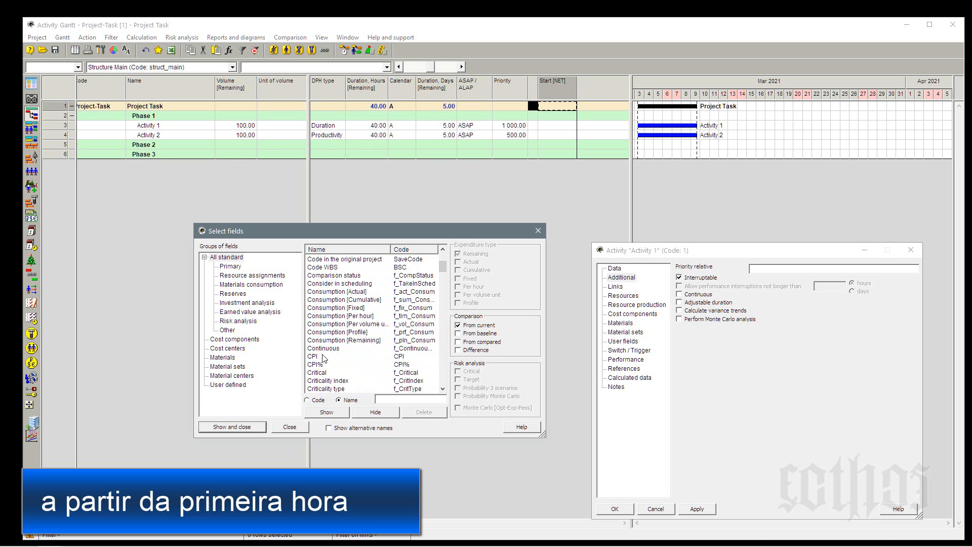
pyautogui.click(324, 349)
pyautogui.click(327, 412)
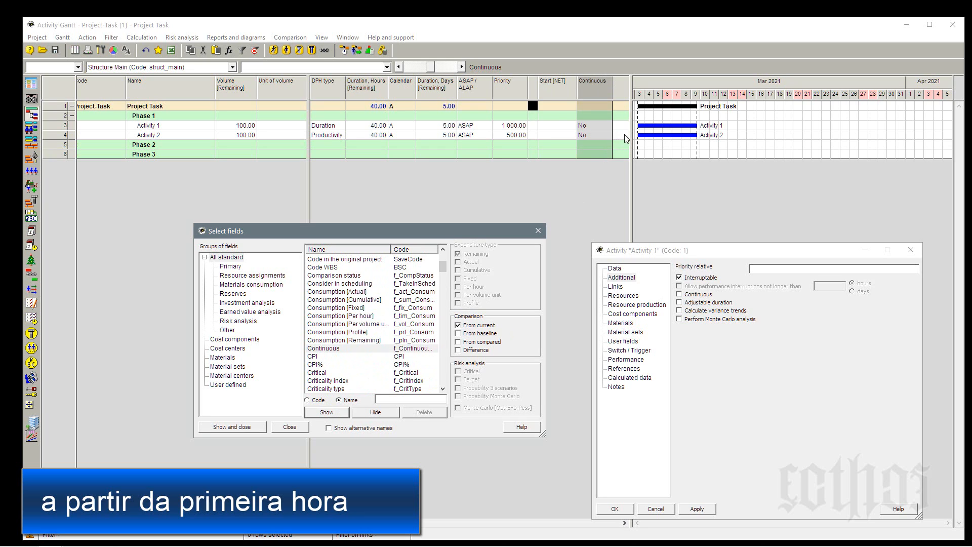
pyautogui.click(539, 231)
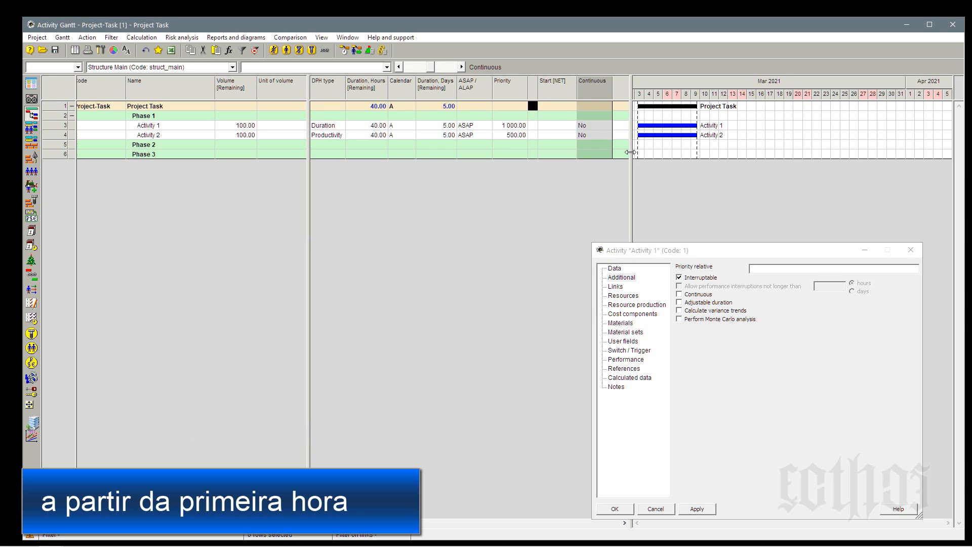
# Widen the table pane towards the Gantt chart and add the Interruptable and Interruptions fields as columns after Continuous.
pyautogui.moveTo(631, 152); pyautogui.dragTo(702, 150)
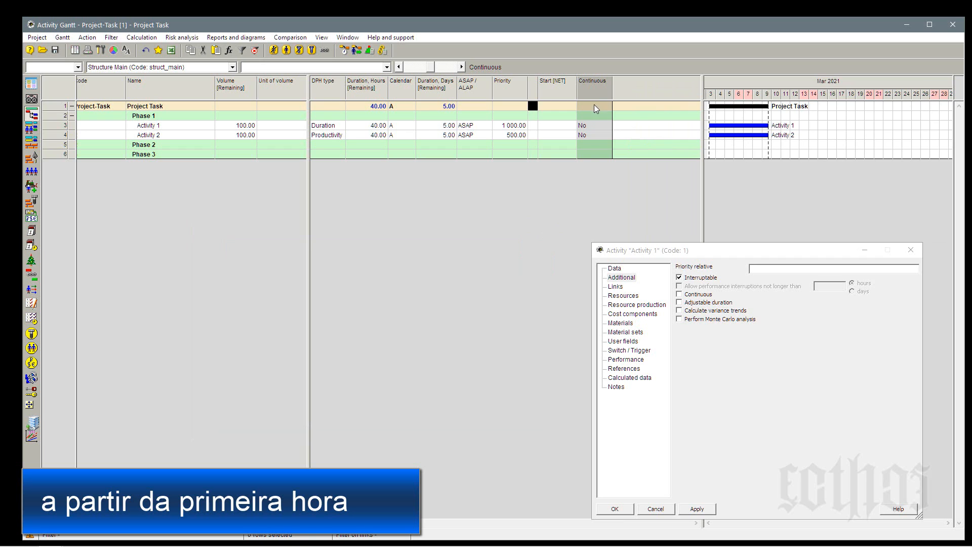
pyautogui.rightClick(636, 88)
pyautogui.click(653, 91)
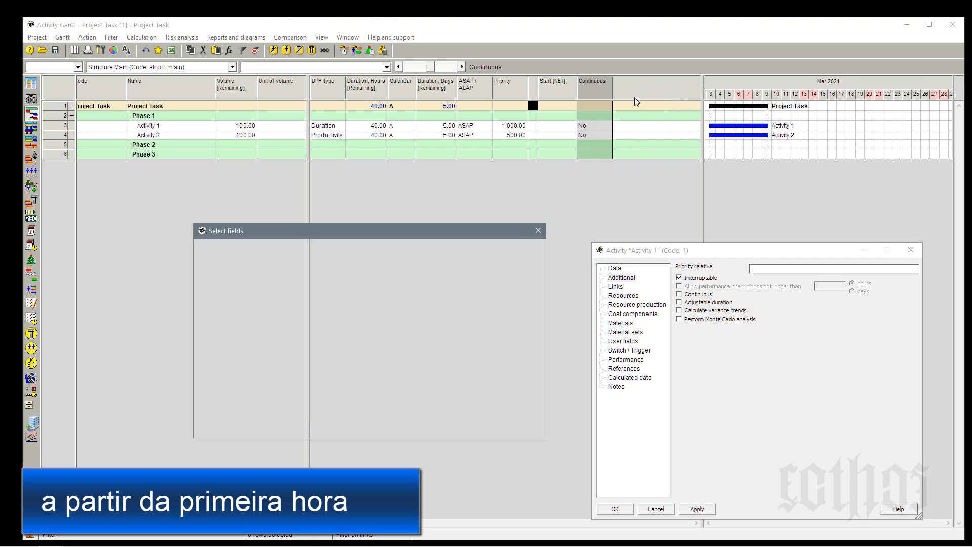
pyautogui.click(360, 358)
pyautogui.press('t')
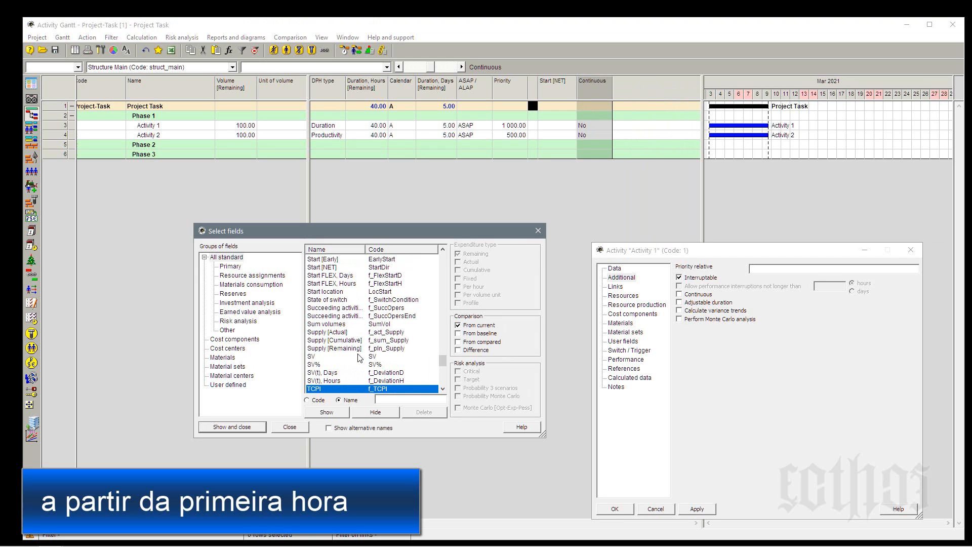
pyautogui.press('i')
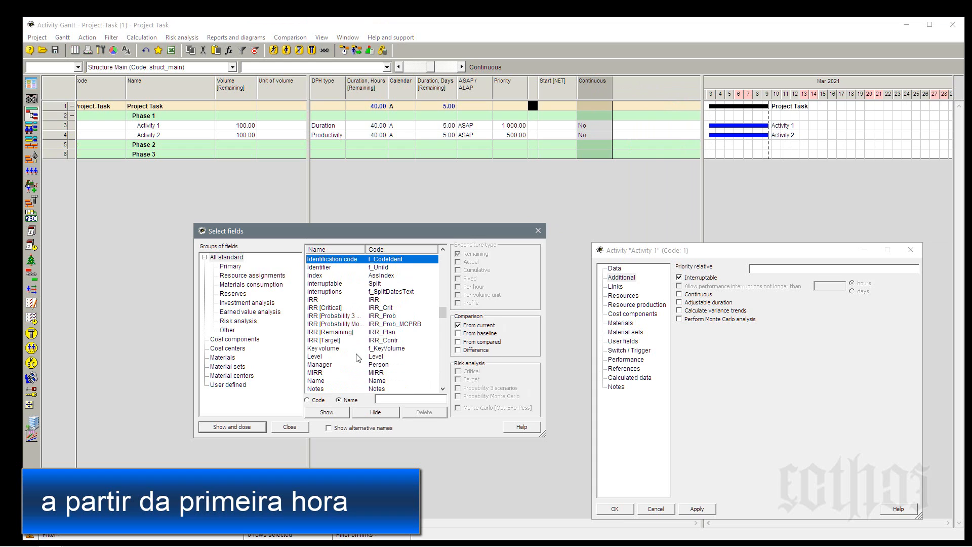
pyautogui.click(332, 285)
pyautogui.keyDown('ctrl'); pyautogui.click(333, 292); pyautogui.keyUp('ctrl')
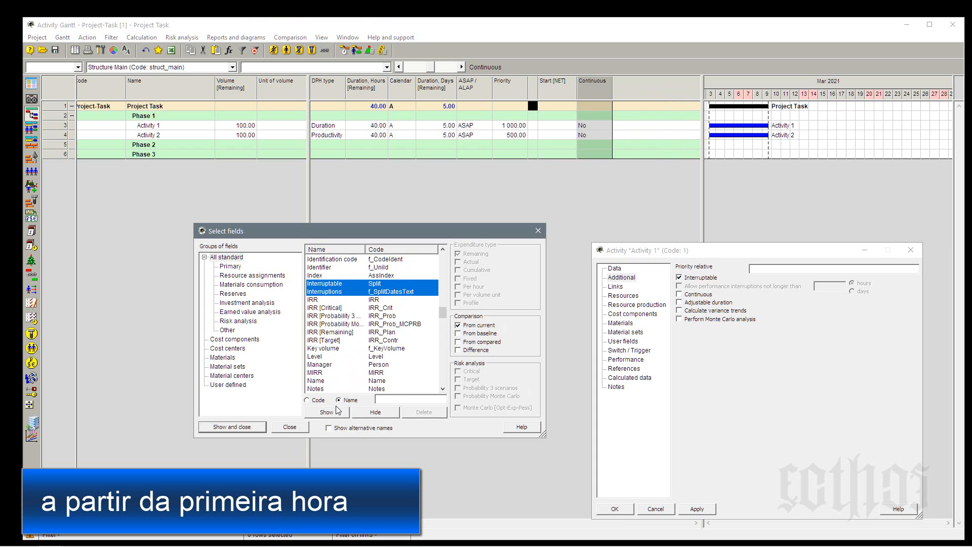
pyautogui.click(338, 413)
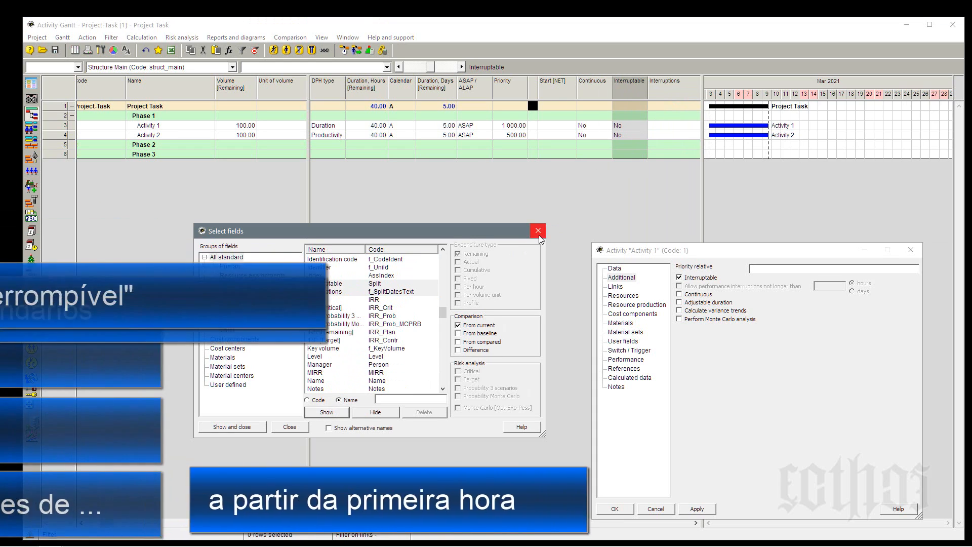
pyautogui.click(537, 230)
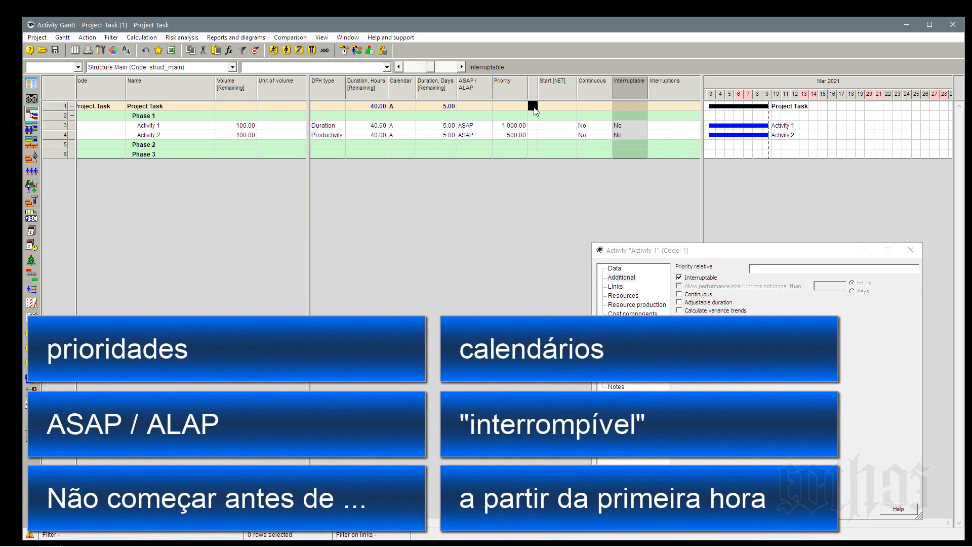
# Propagate the project row's black User field A value downward, and insert a narrow User field B column before Duration, Days [Remaining].
pyautogui.rightClick(534, 106)
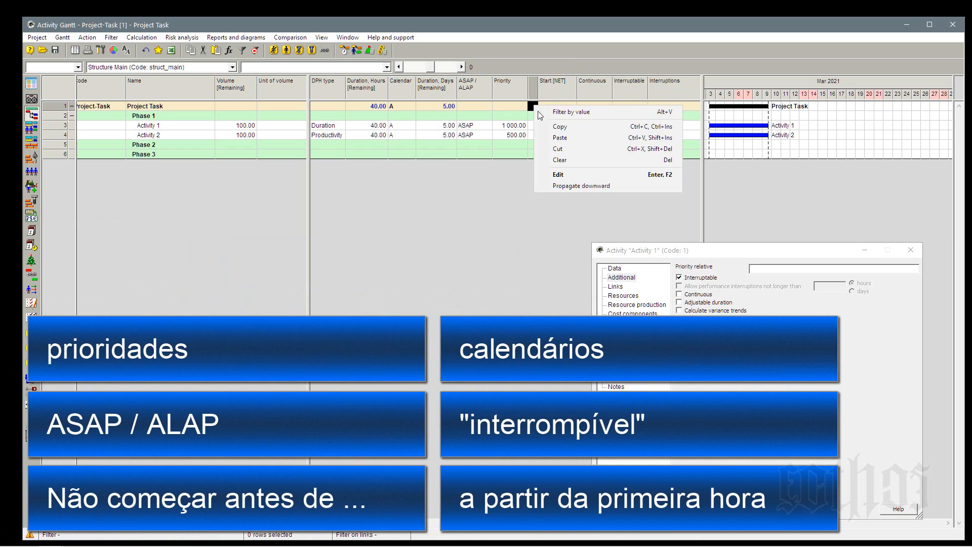
pyautogui.click(562, 186)
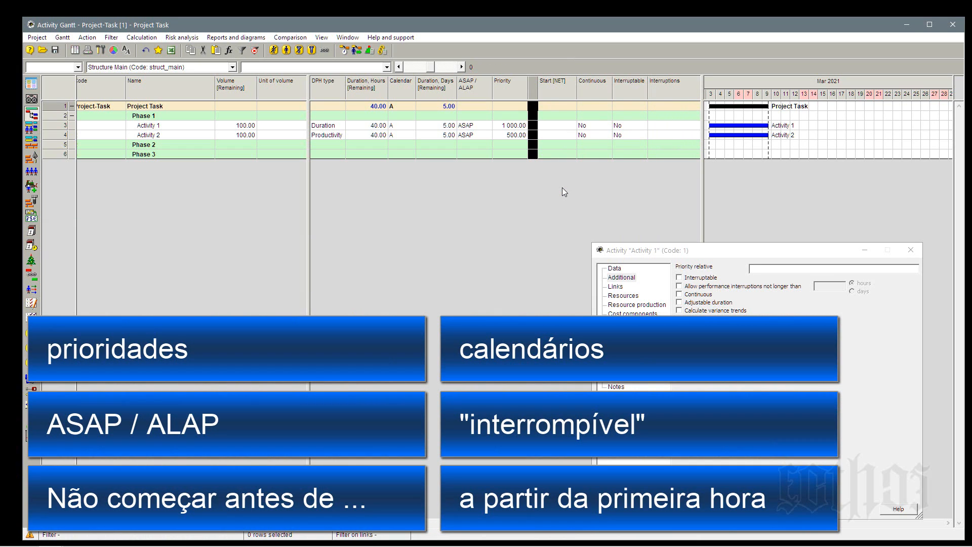
pyautogui.rightClick(429, 90)
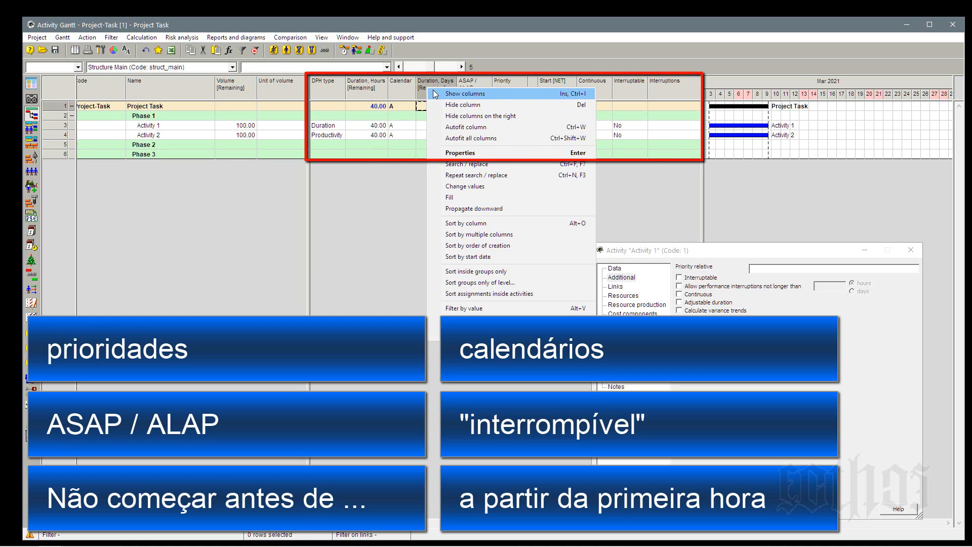
pyautogui.click(434, 323)
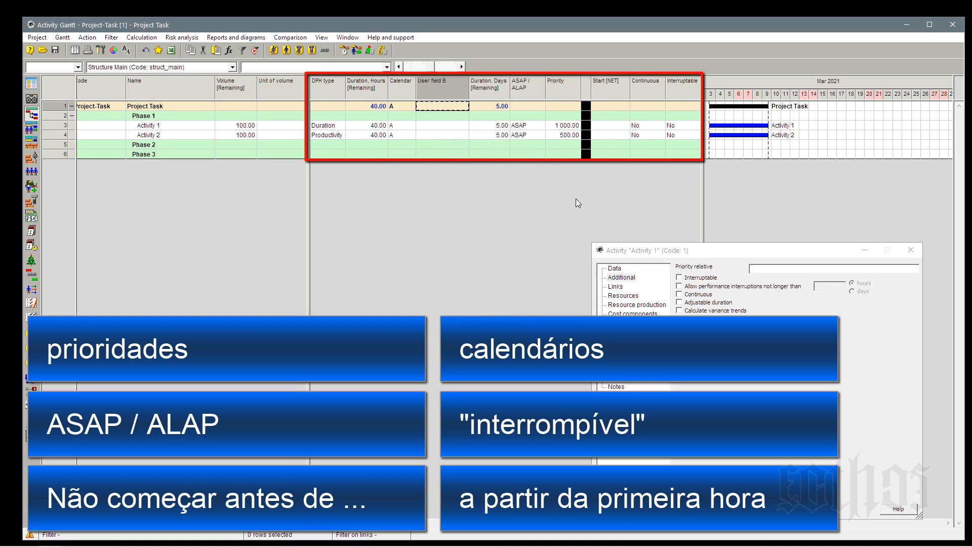
pyautogui.moveTo(469, 88); pyautogui.dragTo(438, 91)
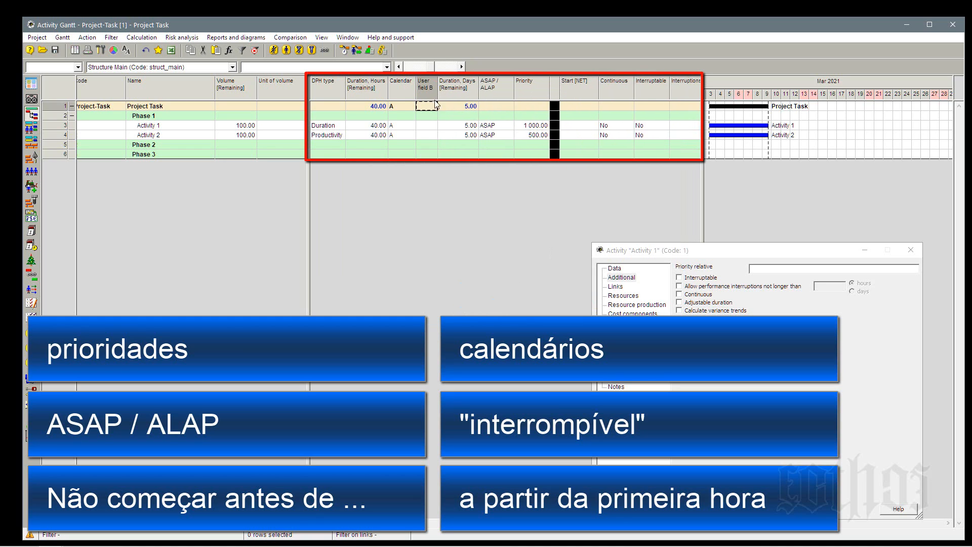
# Set User field B's width to 8, clear its name and mark the field as a color.
pyautogui.doubleClick(427, 92)
pyautogui.moveTo(603, 226); pyautogui.dragTo(571, 225)
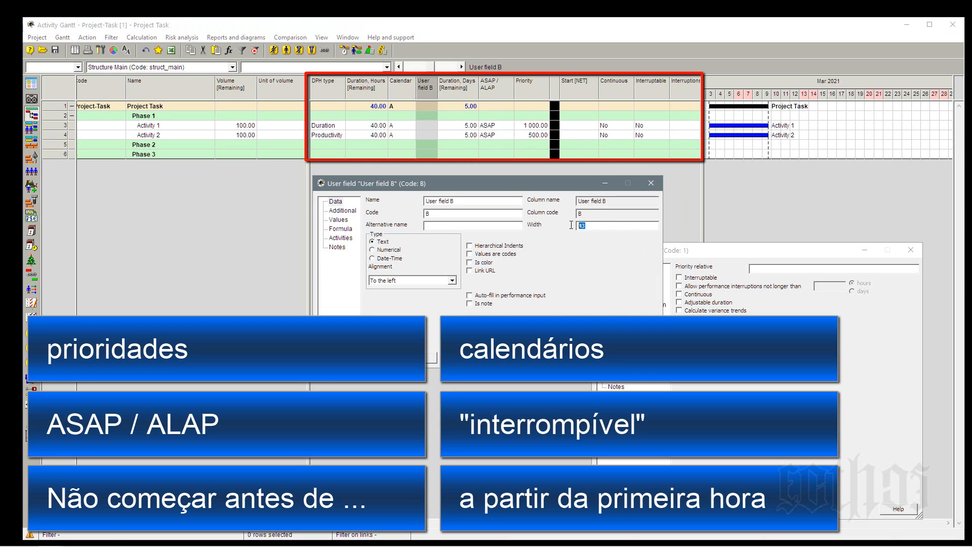
pyautogui.write('8')
pyautogui.press('Tab')
pyautogui.press('BackSpace')
pyautogui.click(471, 262)
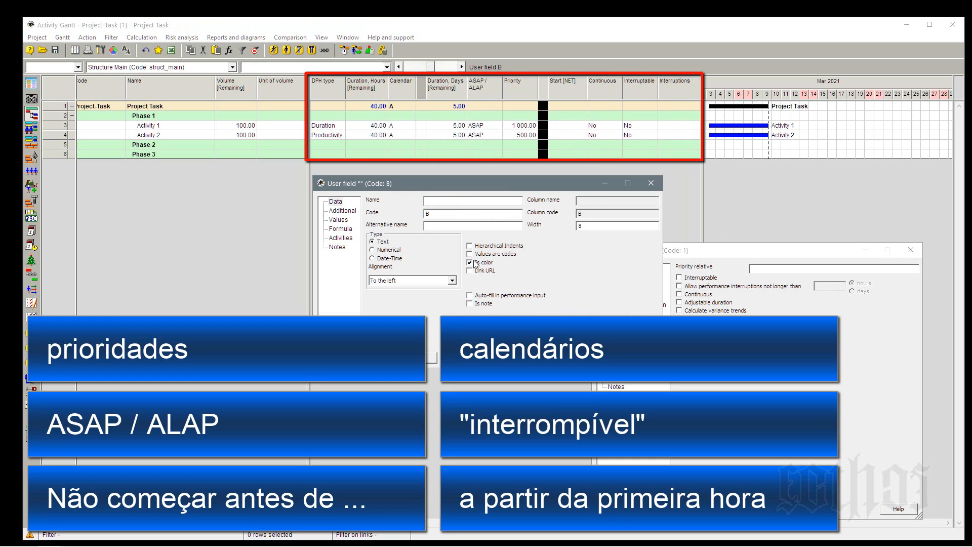
pyautogui.click(337, 357)
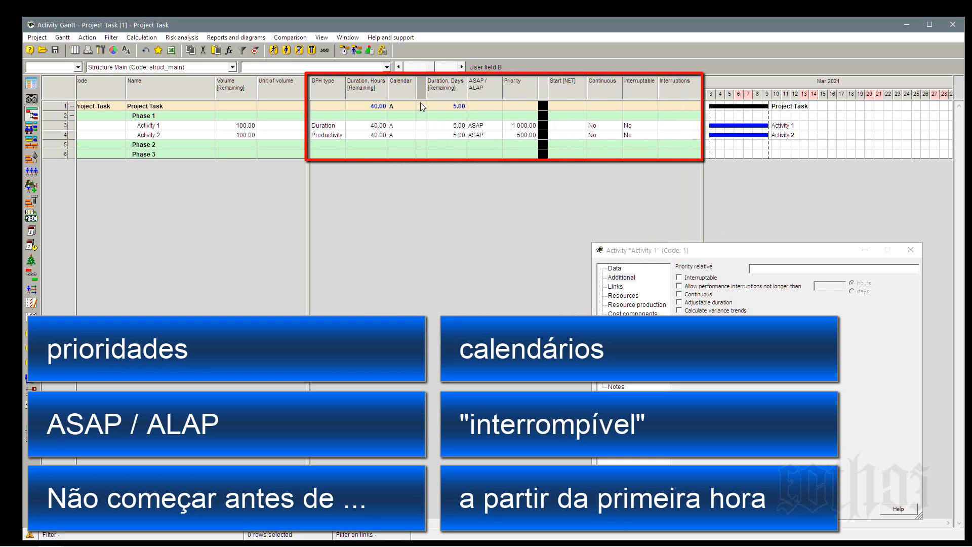
# Color the project row's cell in the unnamed column after Calendar black and propagate it downward.
pyautogui.rightClick(420, 102)
pyautogui.click(420, 125)
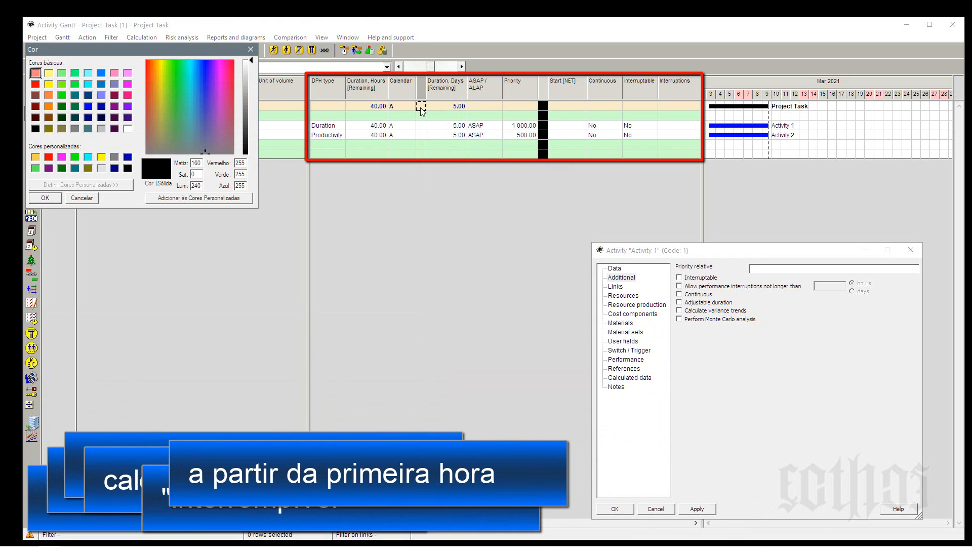
pyautogui.click(57, 198)
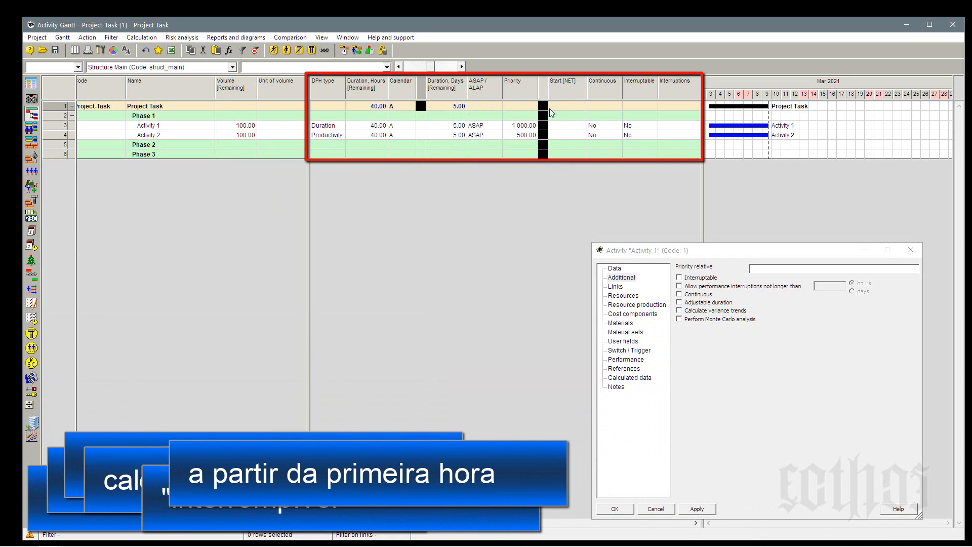
pyautogui.rightClick(421, 106)
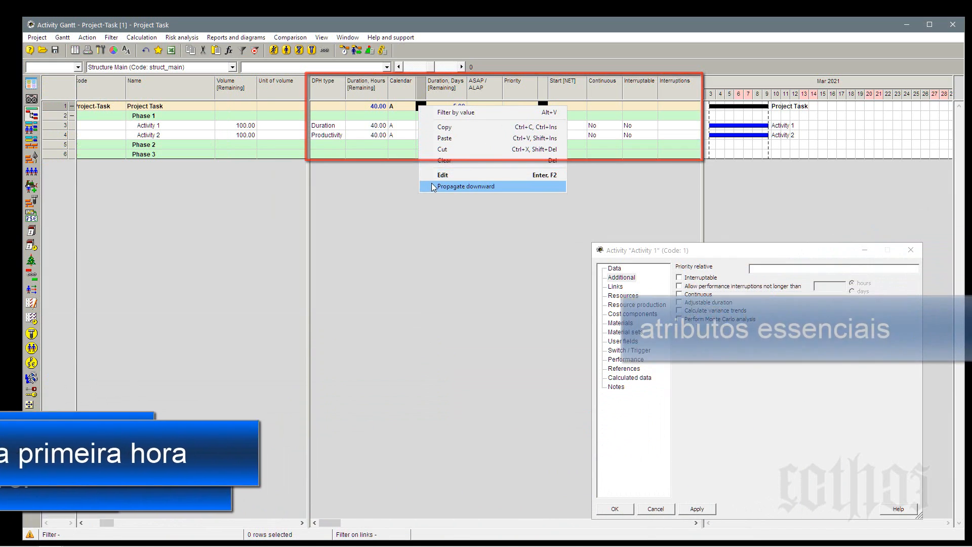
pyautogui.click(431, 186)
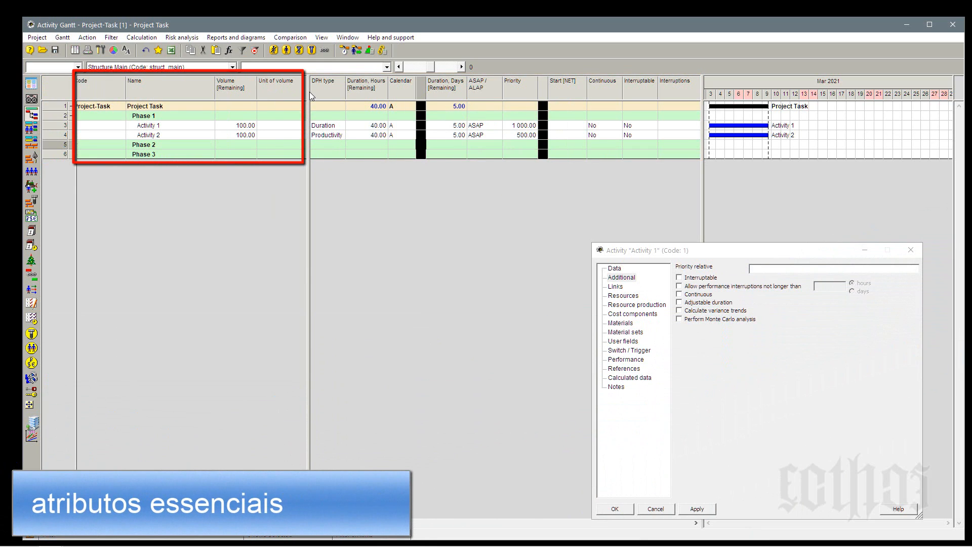
# Widen the first table pane to fit its Code to Unit of volume columns and review the activities' DPH type and remaining hours.
pyautogui.moveTo(309, 93)
pyautogui.mouseDown()
pyautogui.moveTo(366, 94)
pyautogui.moveTo(317, 107)
pyautogui.mouseUp()
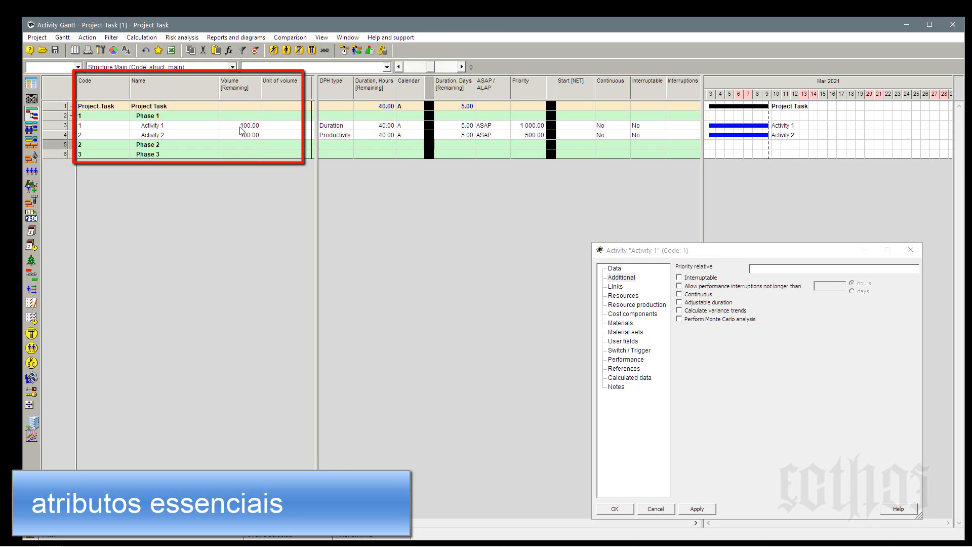
pyautogui.click(282, 127)
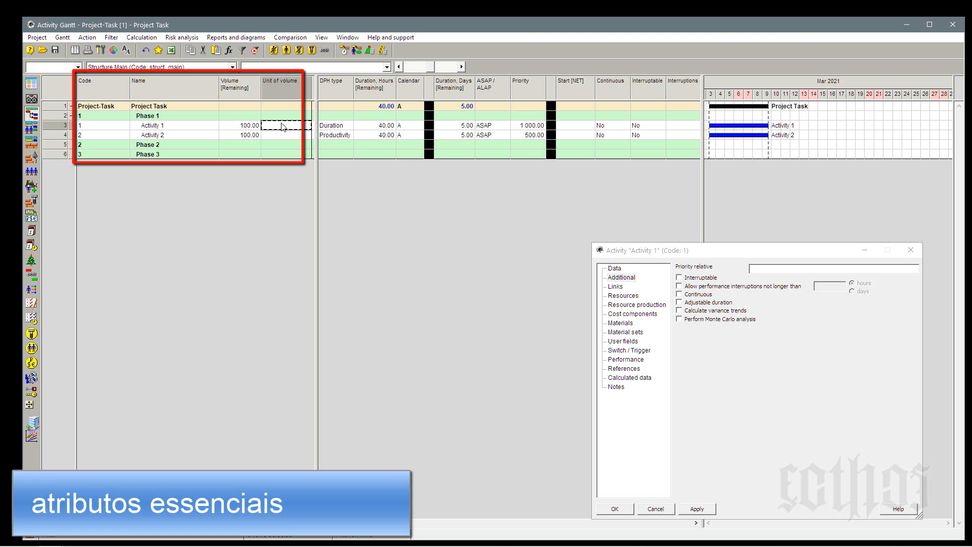
pyautogui.moveTo(316, 110); pyautogui.dragTo(312, 110)
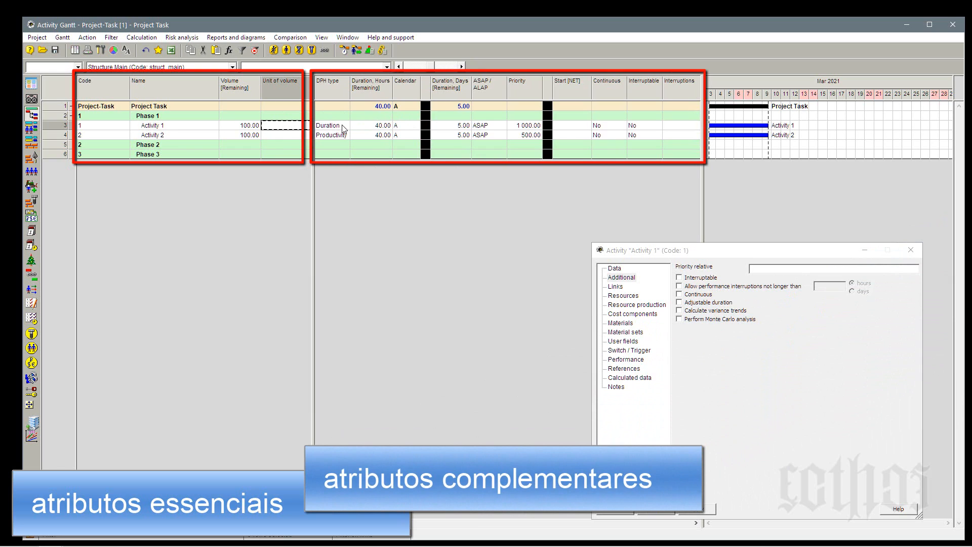
pyautogui.click(343, 127)
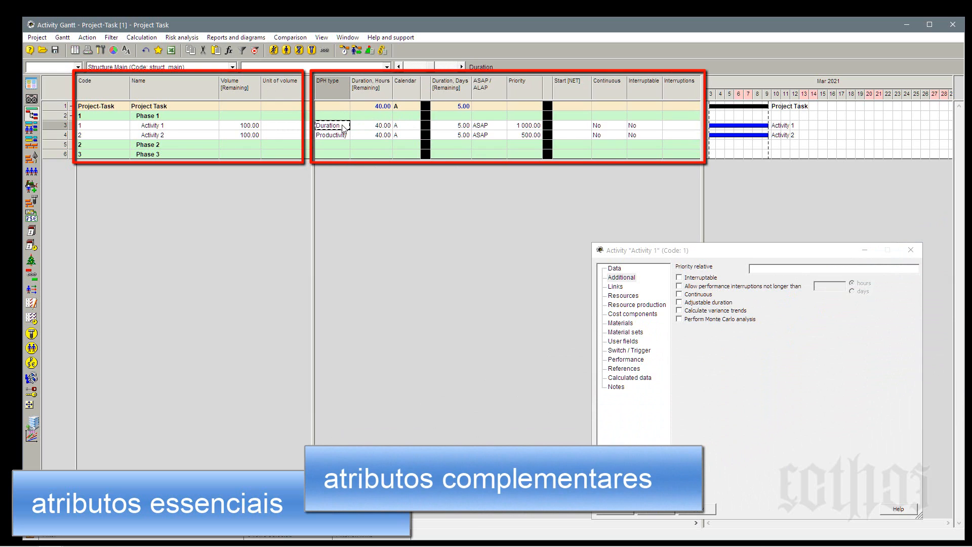
pyautogui.click(377, 129)
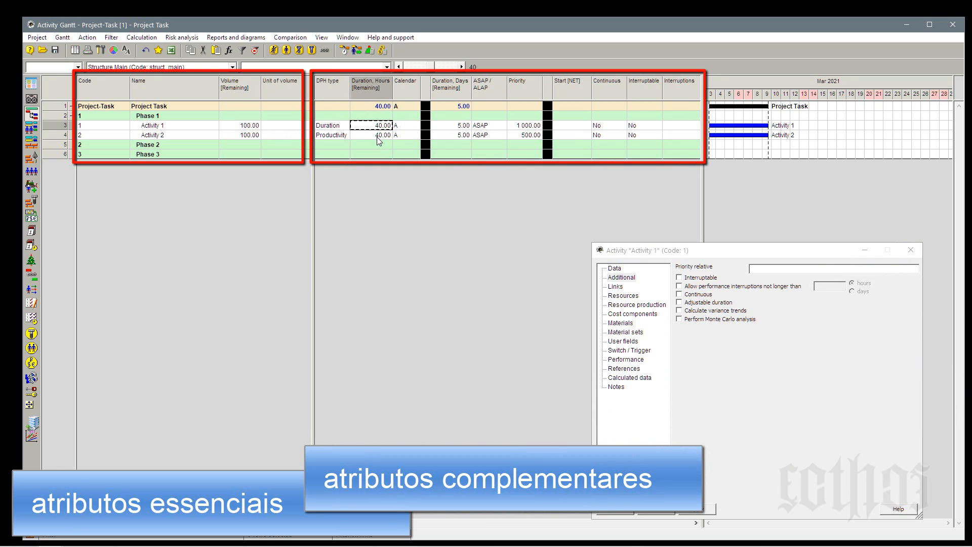
pyautogui.click(375, 135)
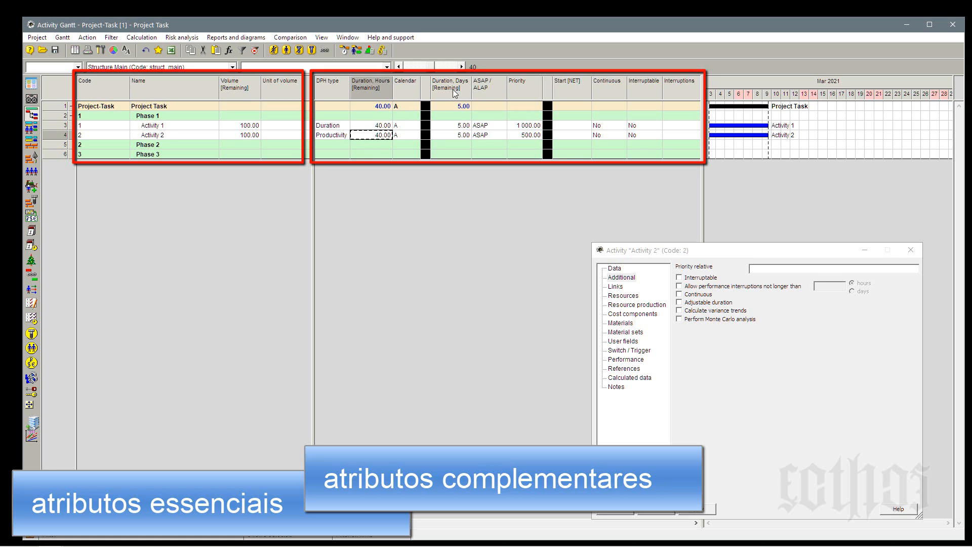
# Move the Calendar column after the black separator, before Duration, Days [Remaining], and narrow that duration column.
pyautogui.click(412, 89)
pyautogui.moveTo(411, 89); pyautogui.dragTo(432, 91)
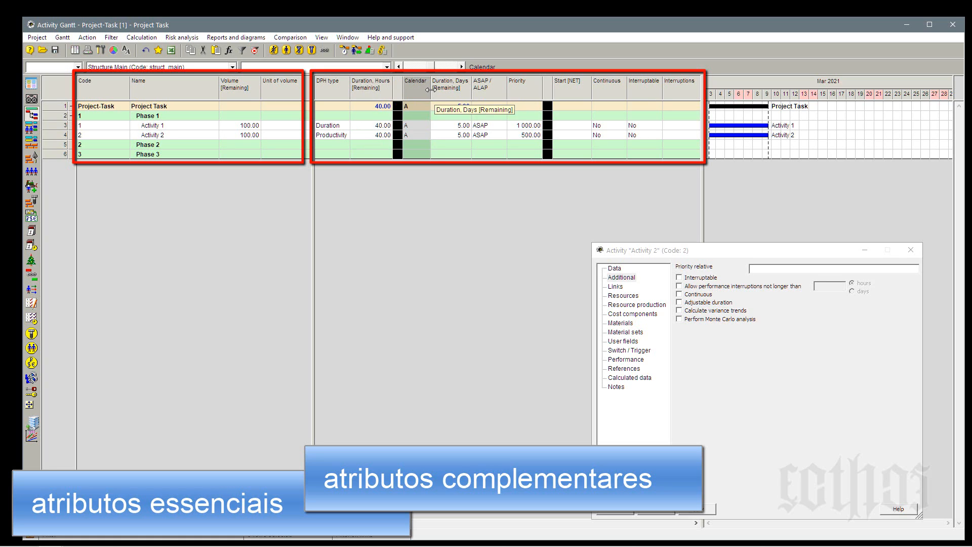
pyautogui.click(412, 105)
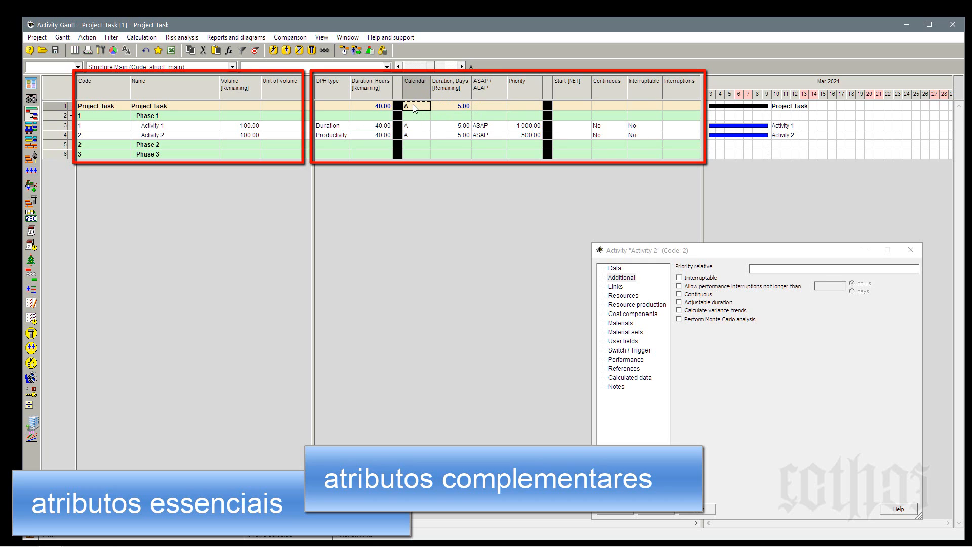
pyautogui.click(416, 124)
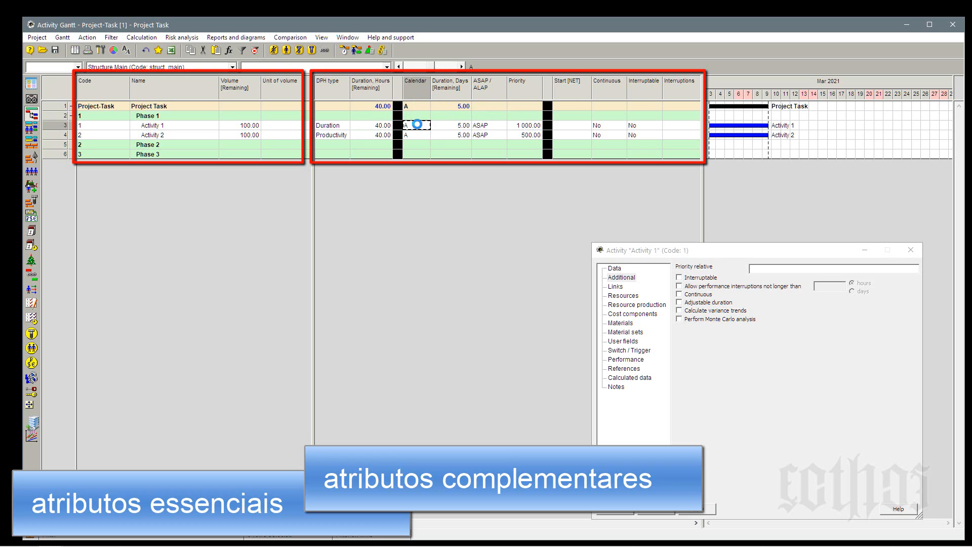
pyautogui.moveTo(471, 94); pyautogui.dragTo(461, 93)
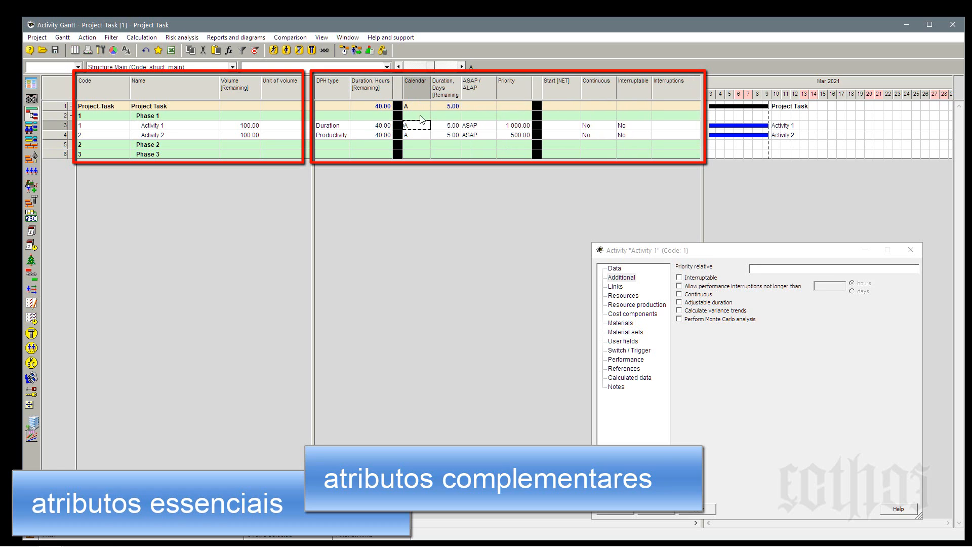
# Review Activity 1's days, ASAP / ALAP and priority values, and move the Interruptable column before Continuous.
pyautogui.click(448, 126)
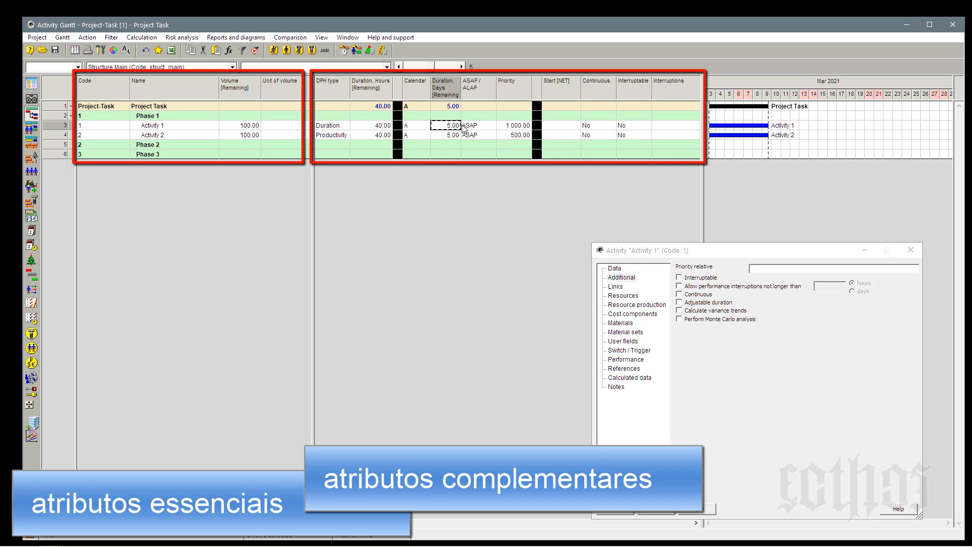
pyautogui.click(481, 130)
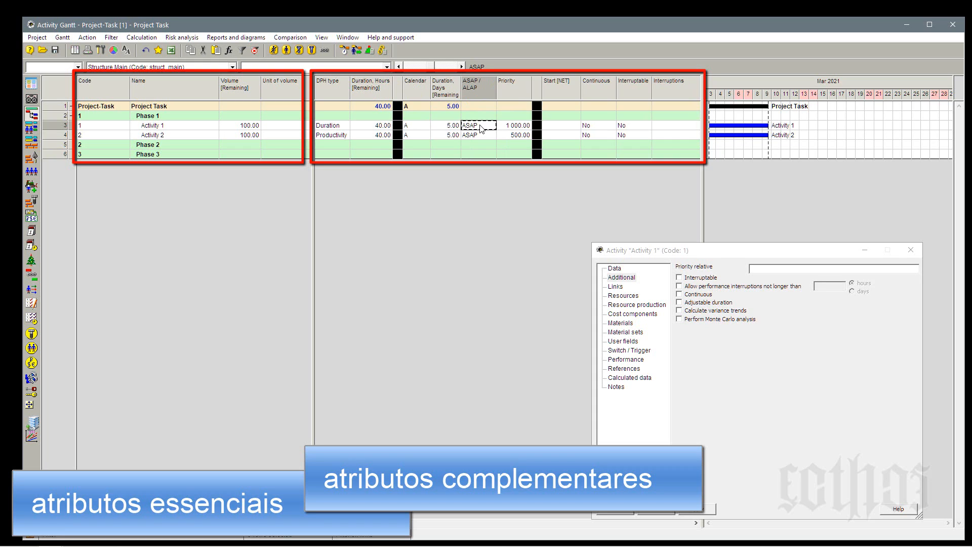
pyautogui.click(513, 127)
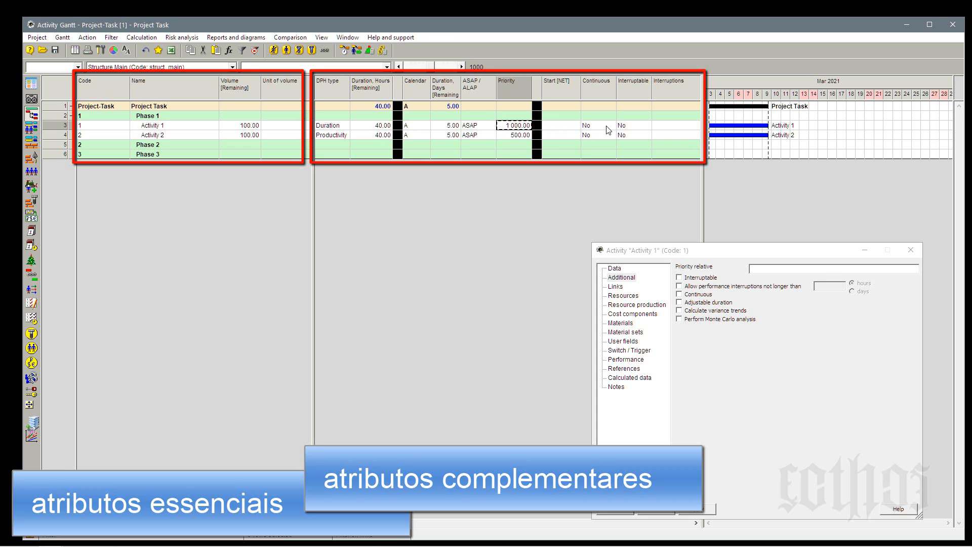
pyautogui.click(634, 90)
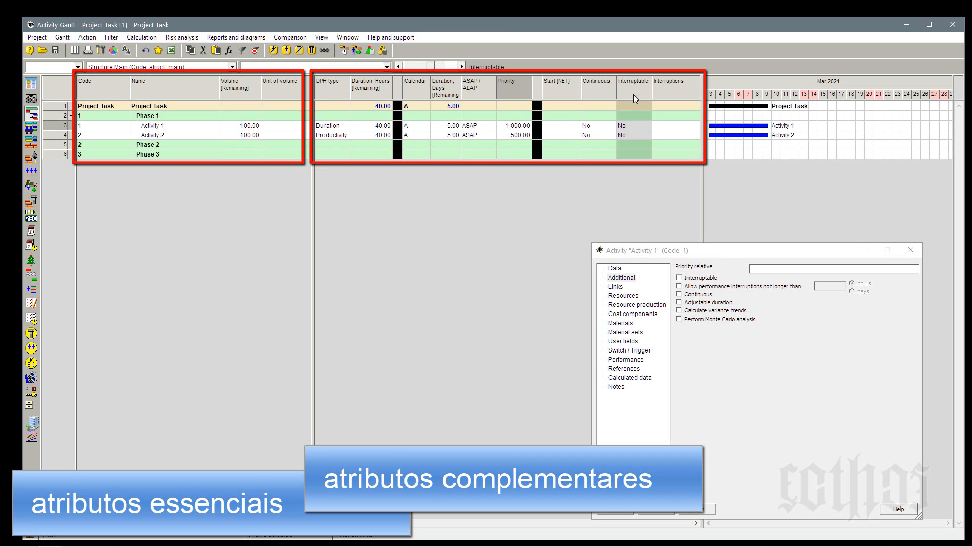
pyautogui.moveTo(633, 94); pyautogui.dragTo(590, 104)
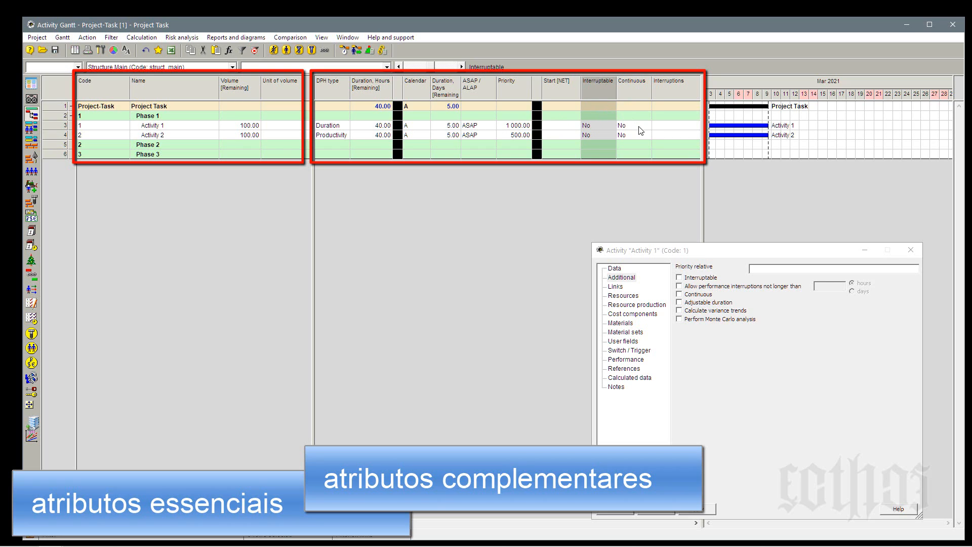
# Review Activity 1's Continuous value, the Interruptions column and Activity 2's row with its remaining hours.
pyautogui.click(641, 129)
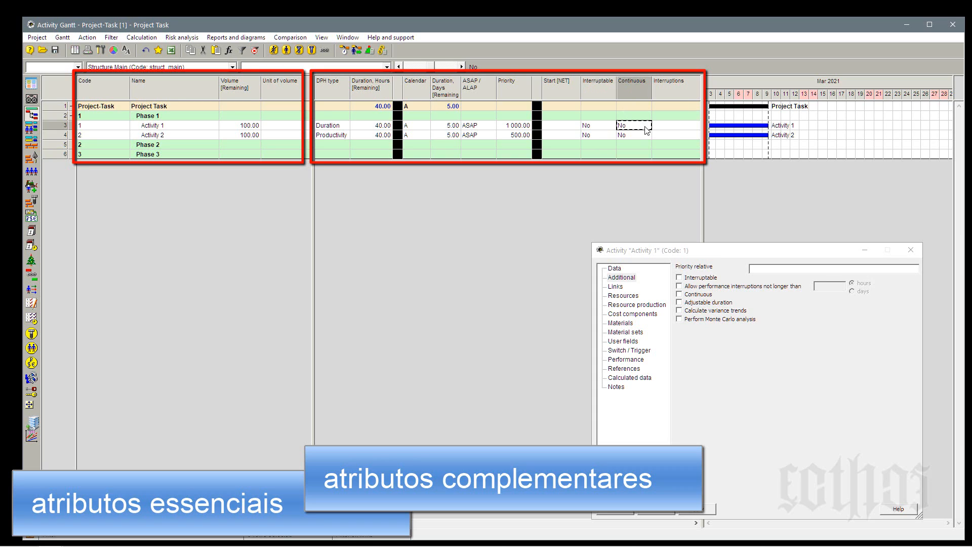
pyautogui.click(683, 94)
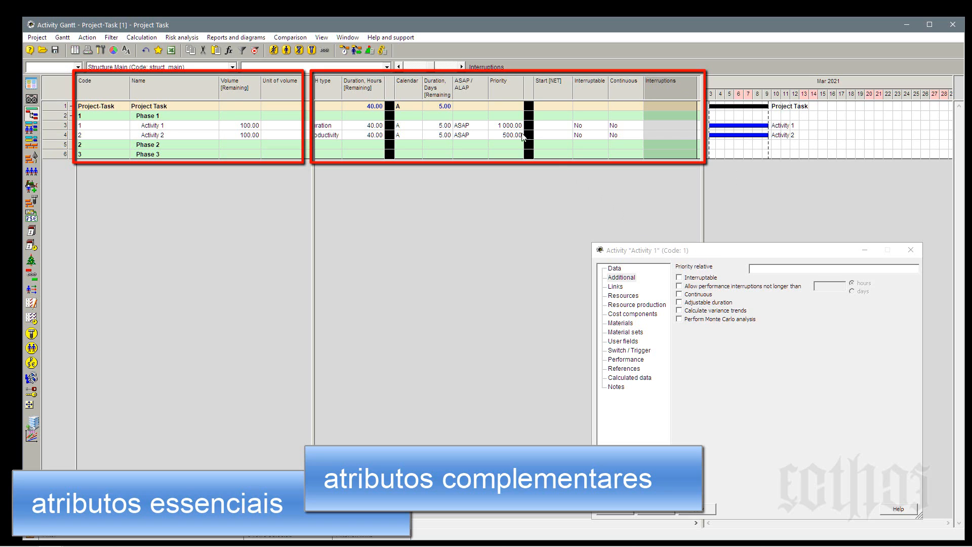
pyautogui.click(59, 136)
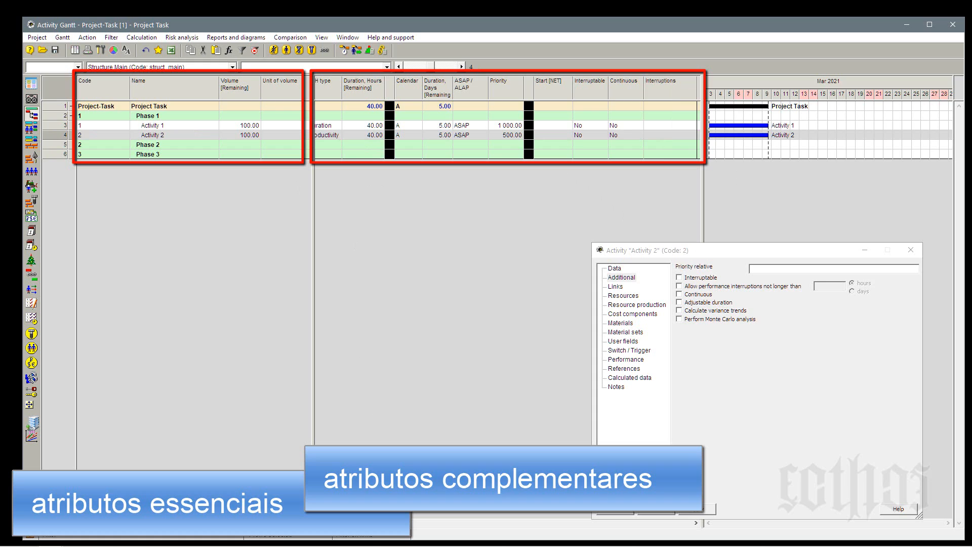
pyautogui.hscroll(-2, 507, 118)
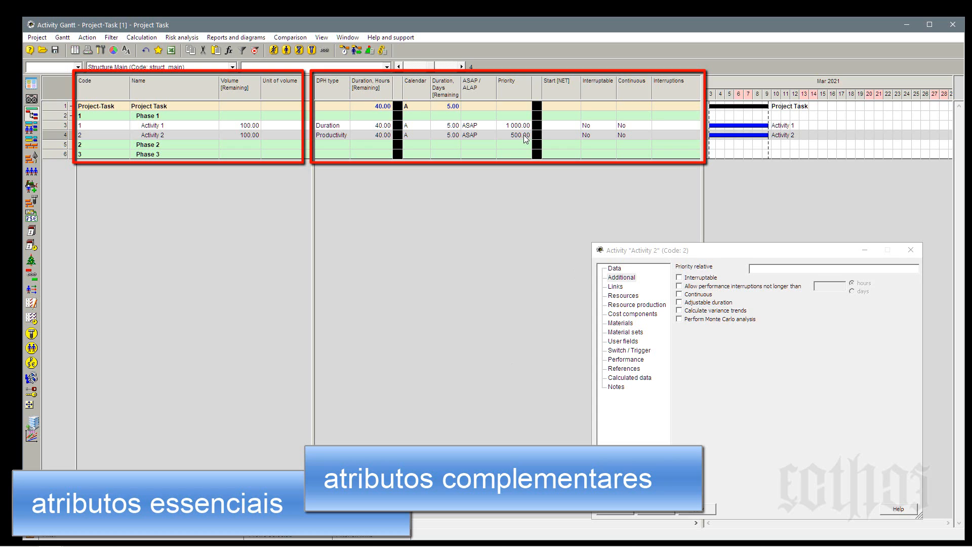
pyautogui.click(372, 136)
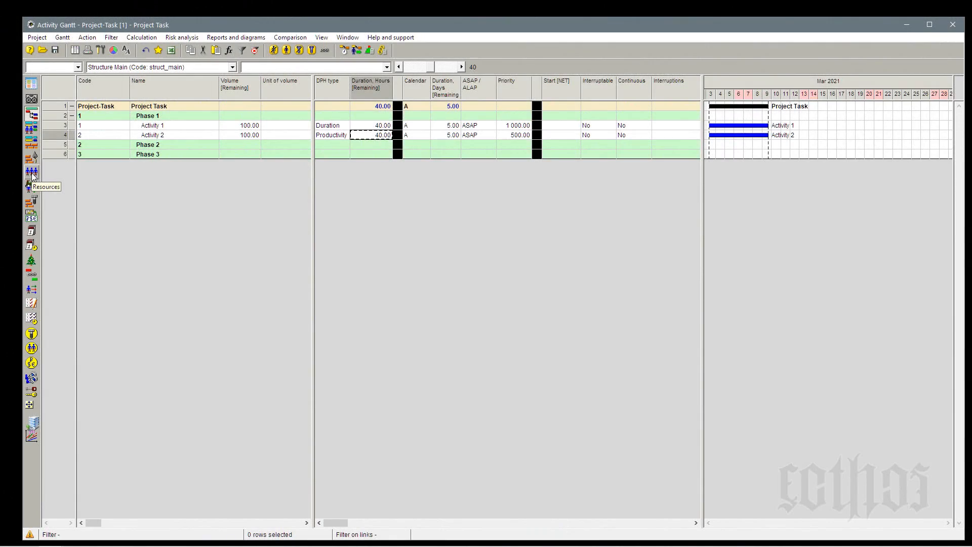
# Open the project's resources table and set the Quantity of Resource A, Resource B and Resource C to 3.
pyautogui.click(31, 173)
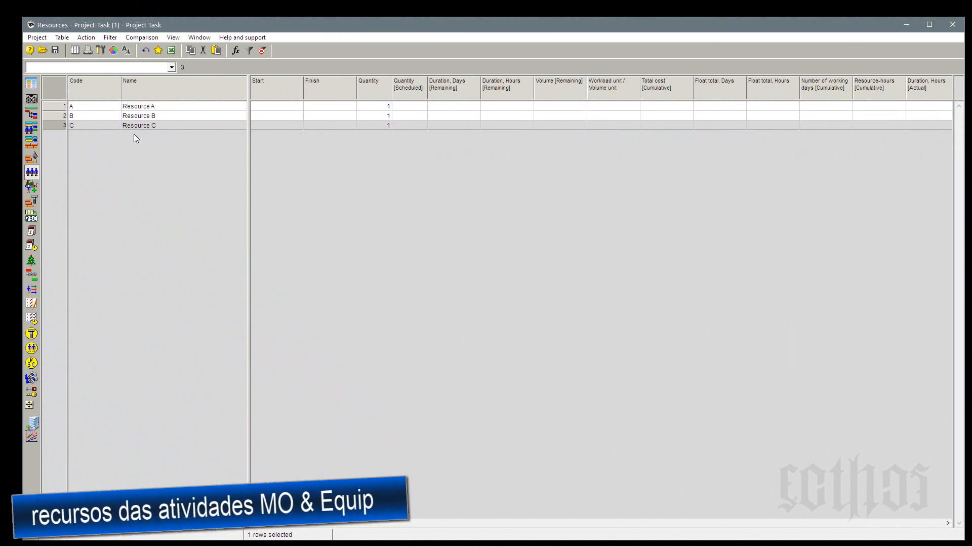
pyautogui.click(379, 108)
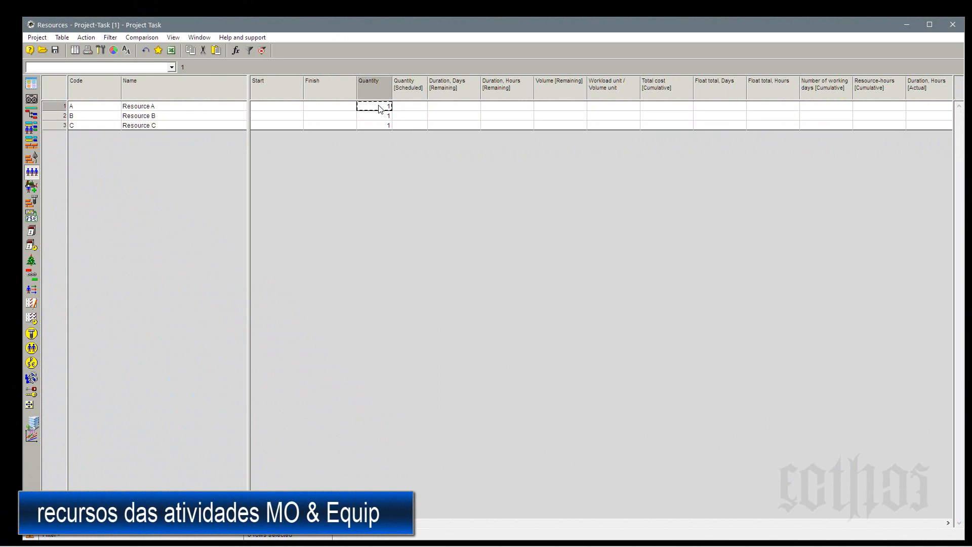
pyautogui.write('3')
pyautogui.press('Return')
pyautogui.write('3')
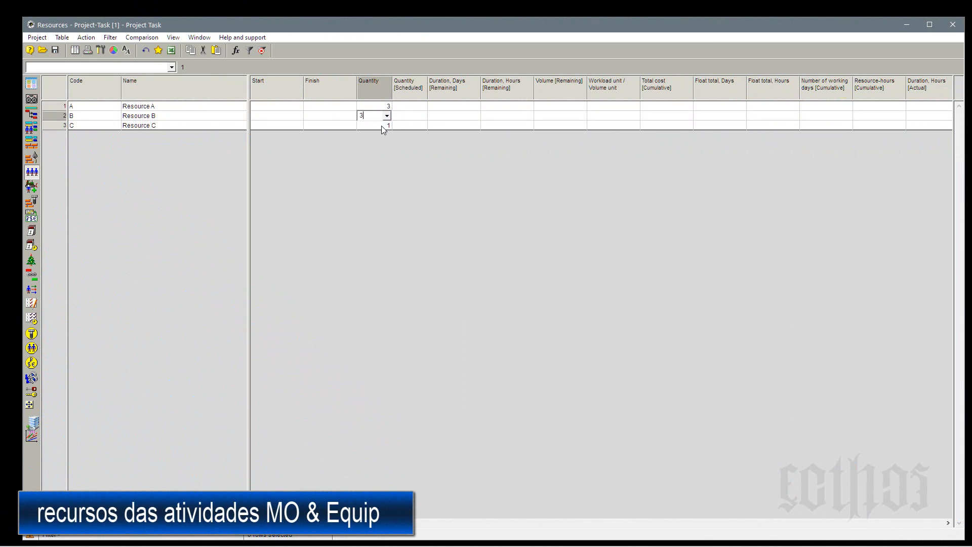
pyautogui.press('Return')
pyautogui.write('3')
pyautogui.click(380, 116)
# Add the Calendar field as a column before Start in the resources table and check each resource's calendar.
pyautogui.rightClick(286, 91)
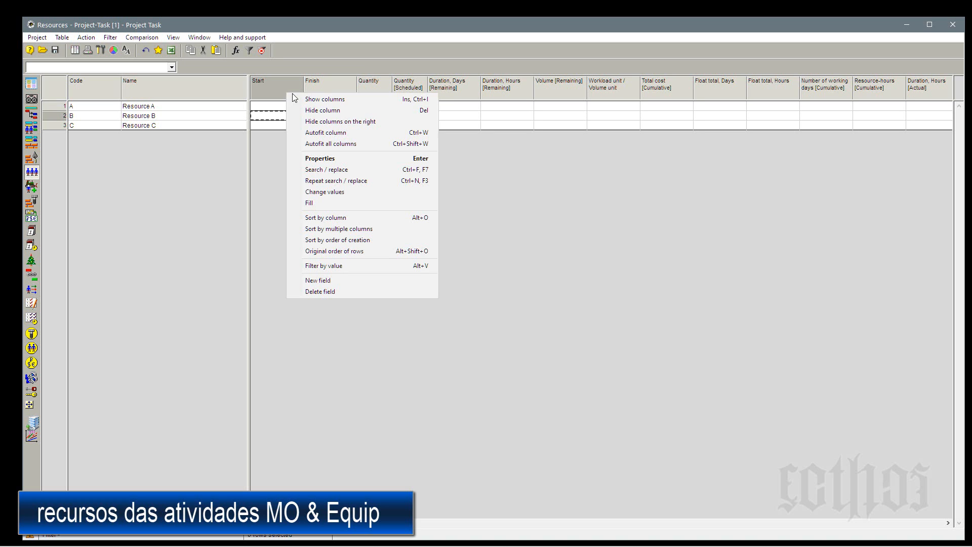
pyautogui.click(298, 97)
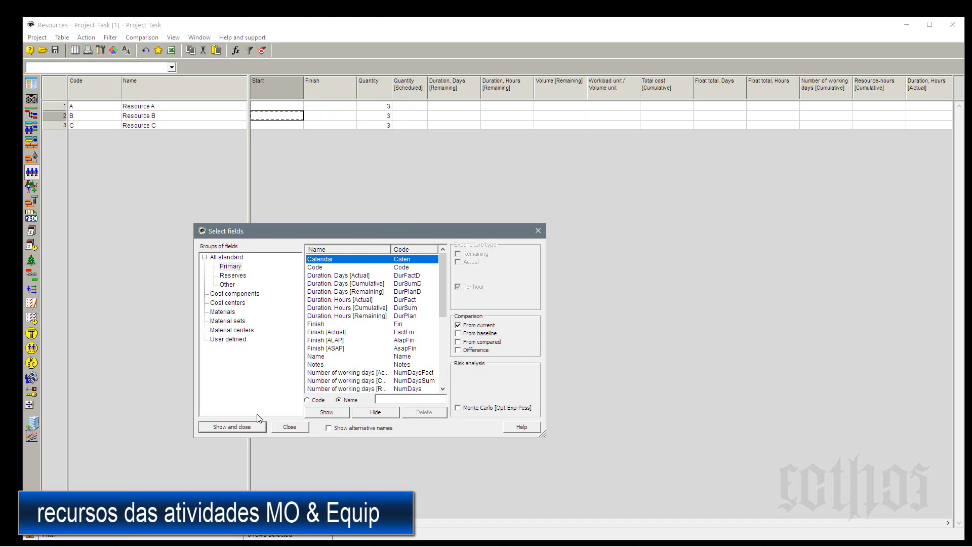
pyautogui.click(258, 427)
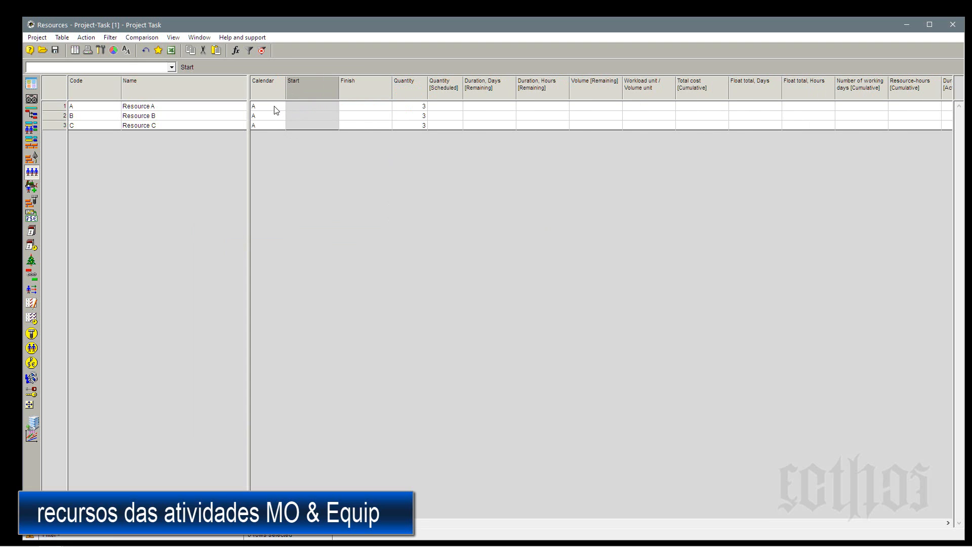
pyautogui.click(276, 107)
pyautogui.click(268, 117)
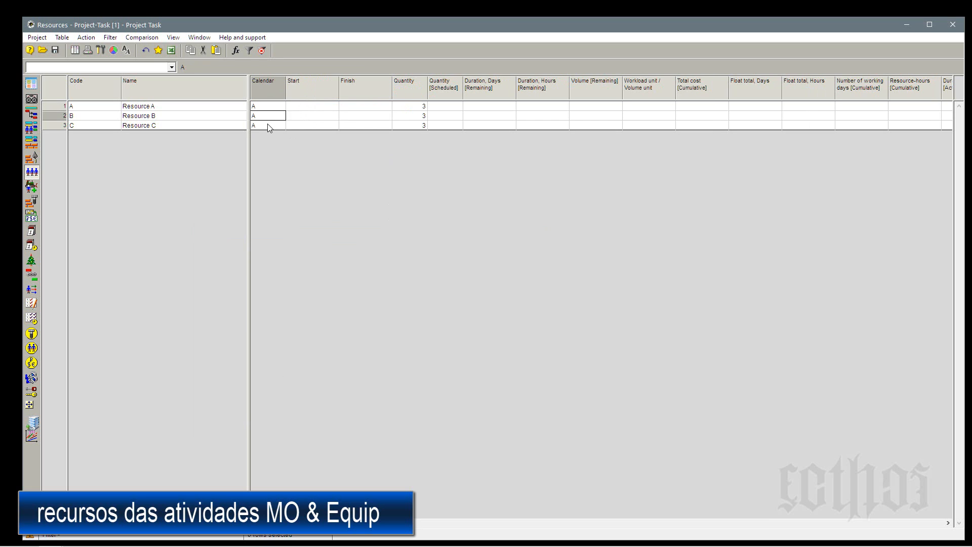
pyautogui.click(268, 127)
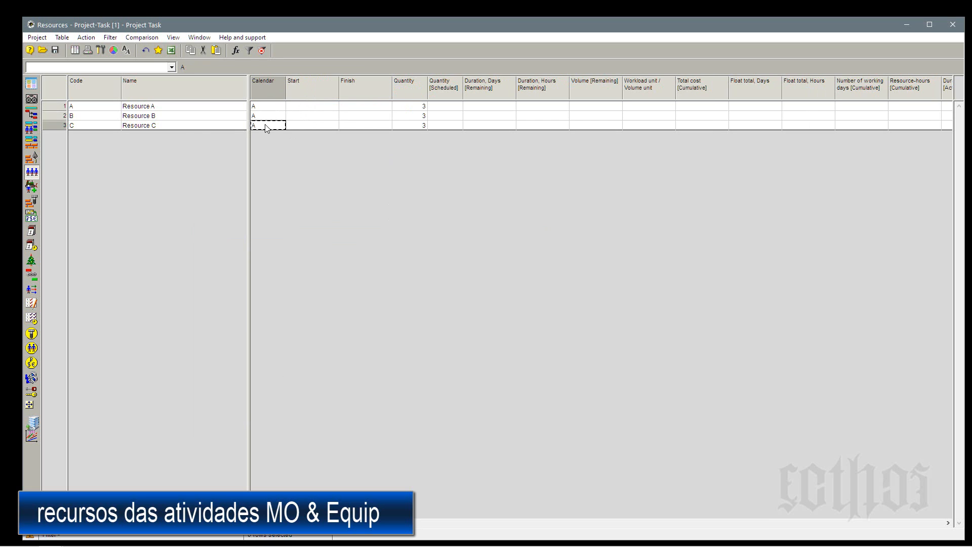
# Return to the activity Gantt and check the calendars of Activity 1 and Activity 2.
pyautogui.click(32, 115)
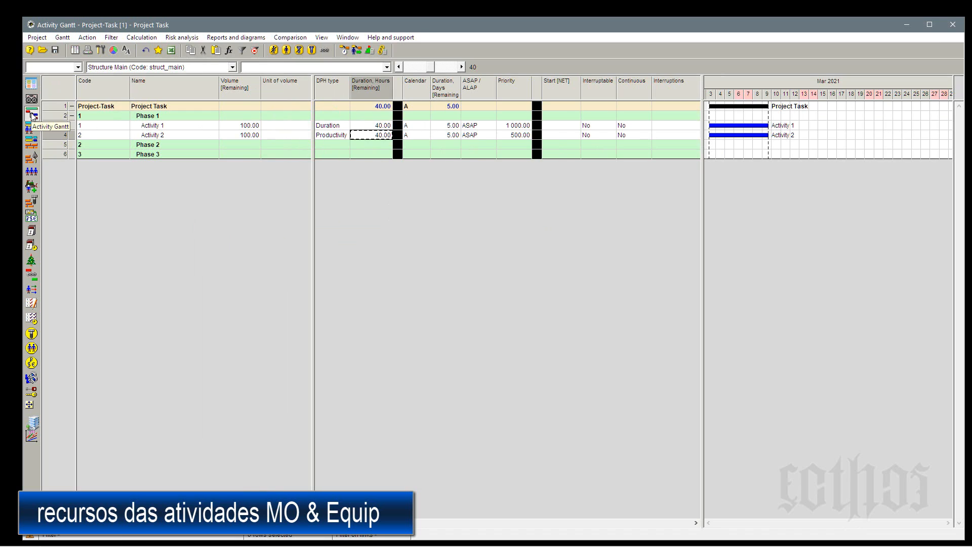
pyautogui.click(178, 126)
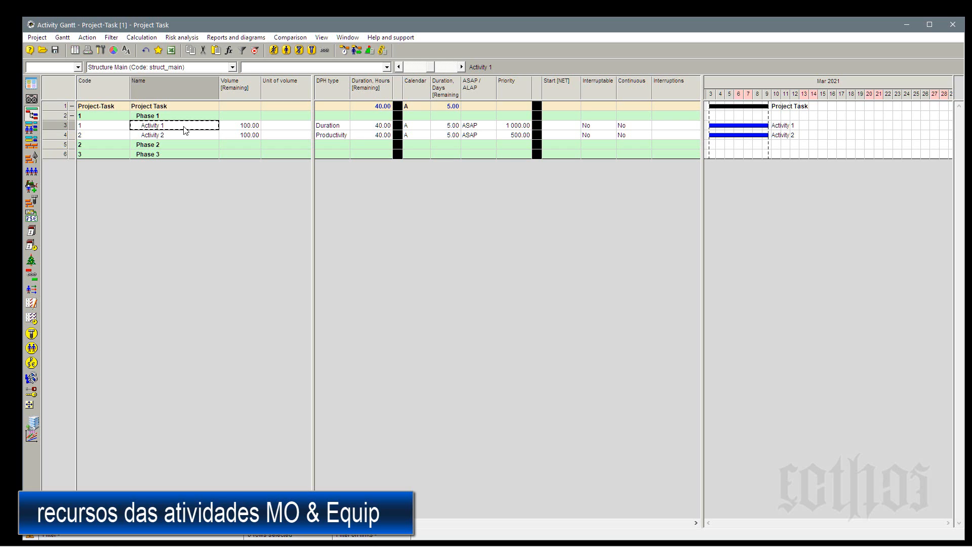
pyautogui.click(415, 129)
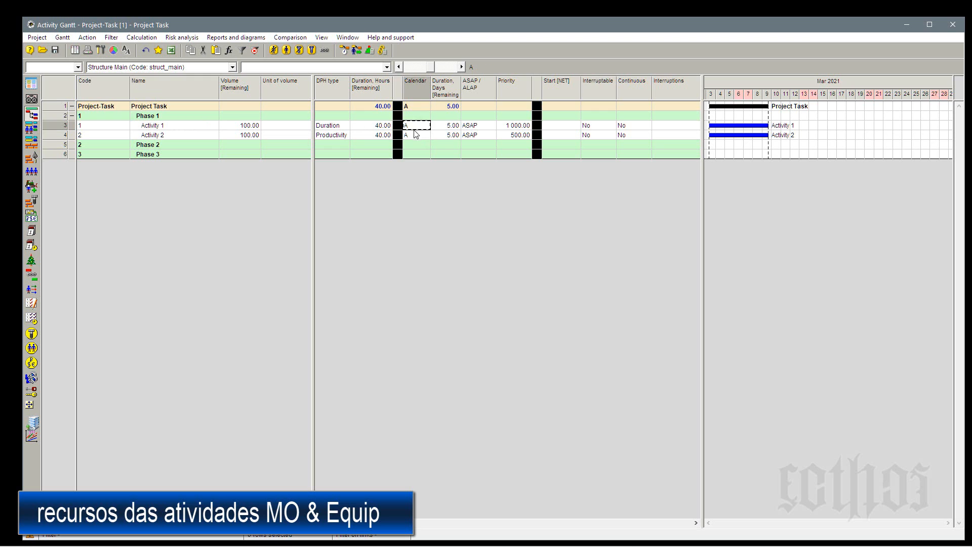
pyautogui.click(416, 136)
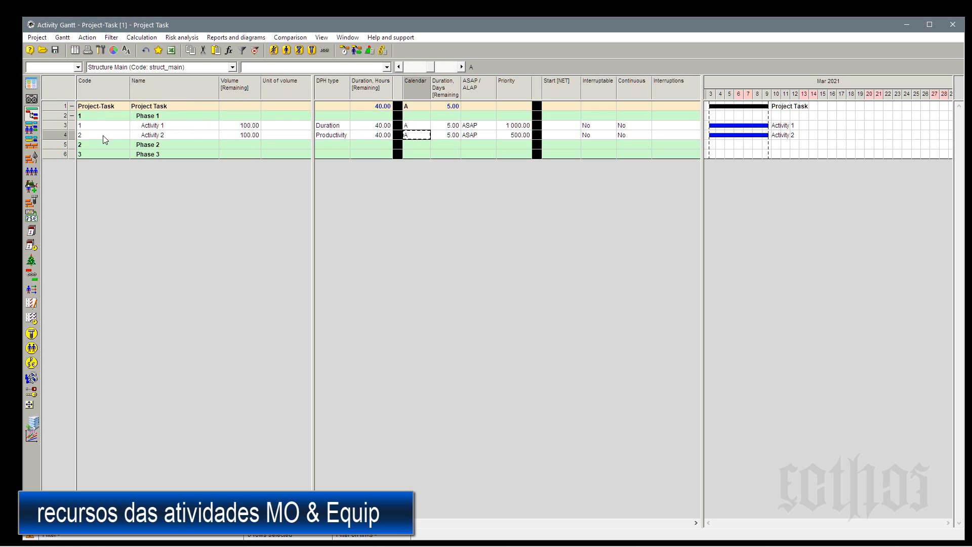
# Assign Resource A, Resource B and Resource C to Team 1 of Activity 1.
pyautogui.rightClick(57, 127)
pyautogui.click(68, 135)
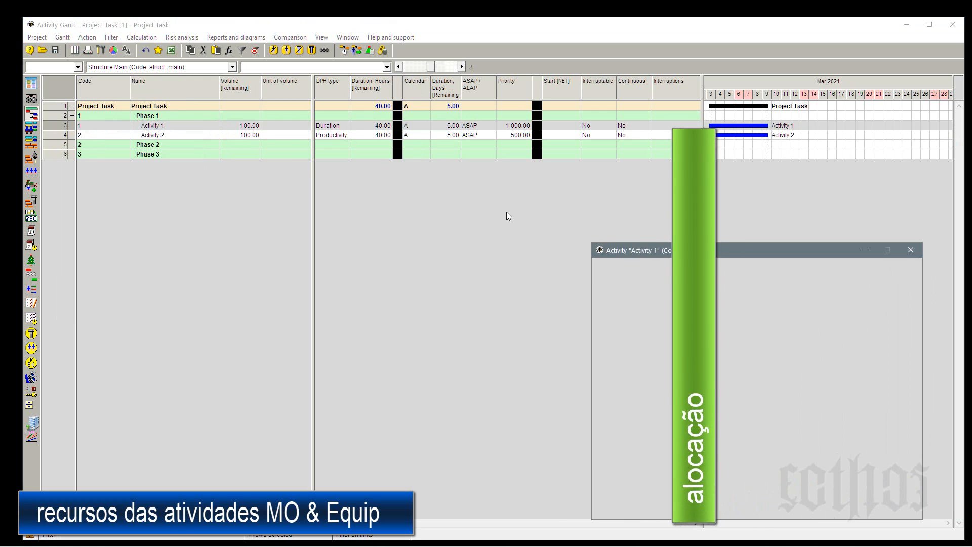
pyautogui.click(626, 297)
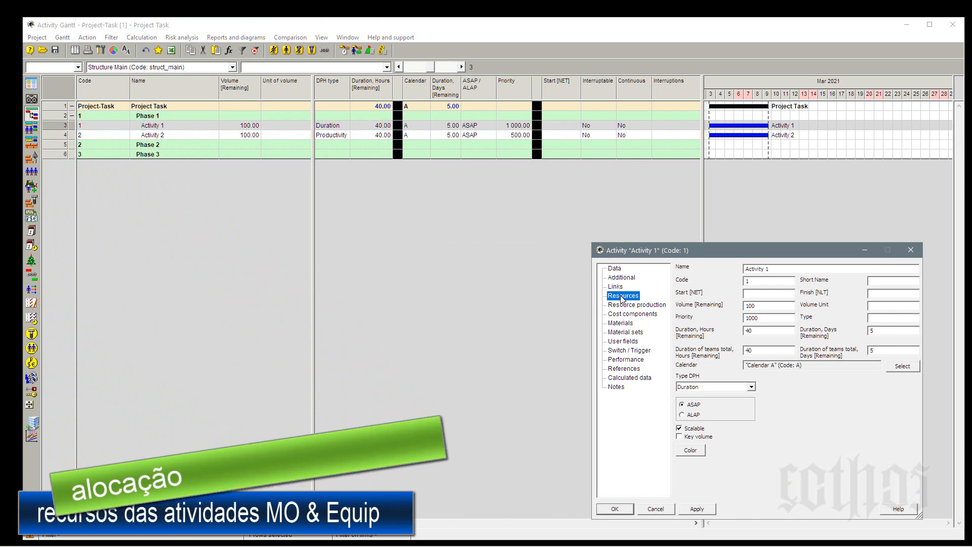
pyautogui.click(894, 277)
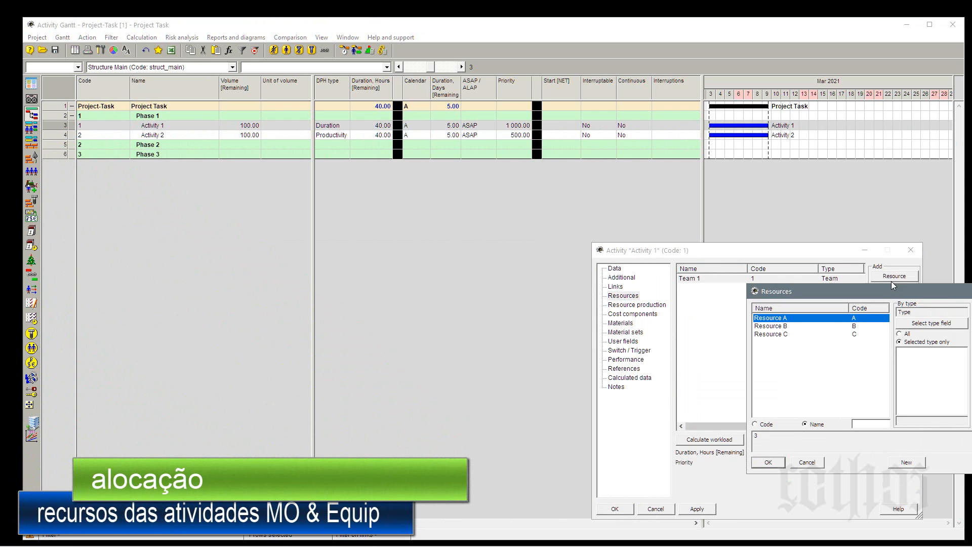
pyautogui.keyDown('shift'); pyautogui.click(779, 335); pyautogui.keyUp('shift')
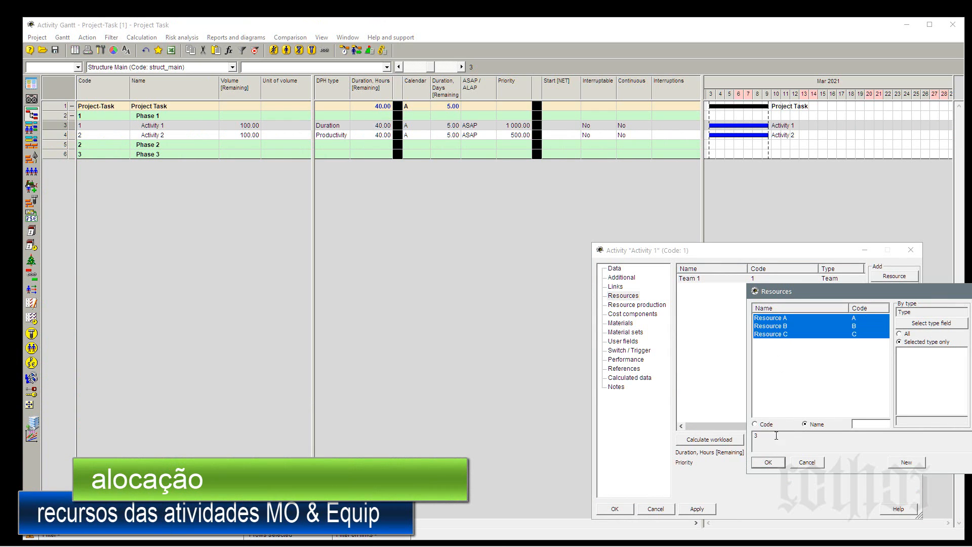
pyautogui.click(772, 463)
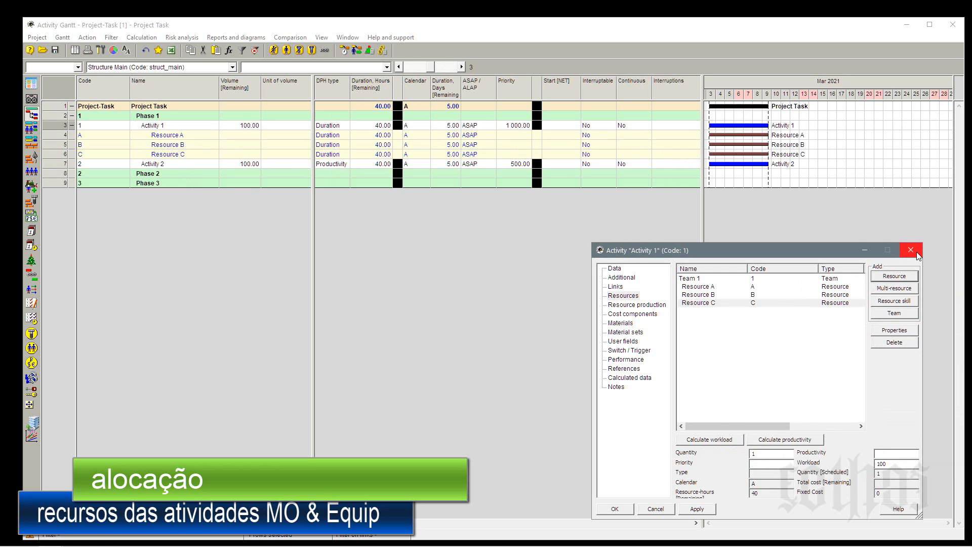
# Set the assigned quantity of Resource A, Resource B and Resource C in Activity 1 to 2 each.
pyautogui.click(708, 287)
pyautogui.doubleClick(756, 454)
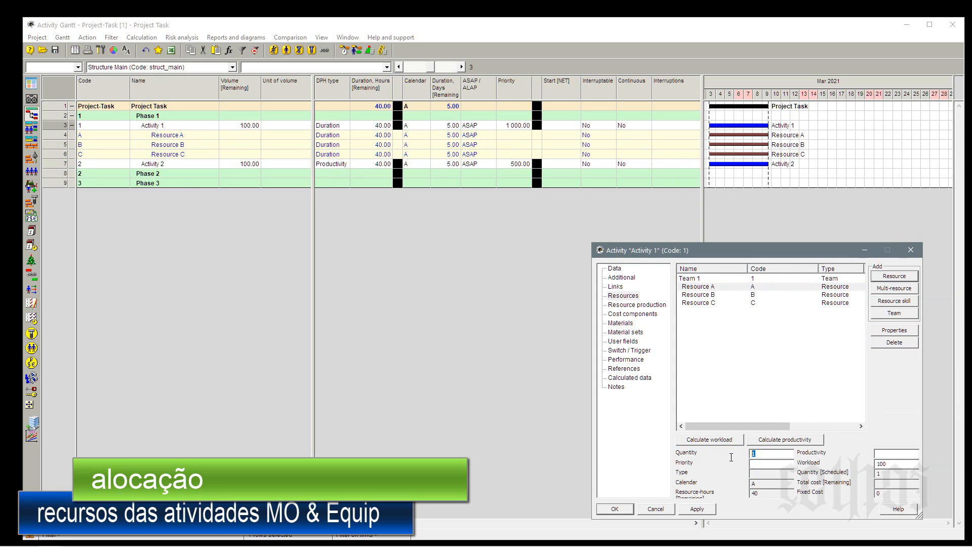
pyautogui.write('2')
pyautogui.click(708, 295)
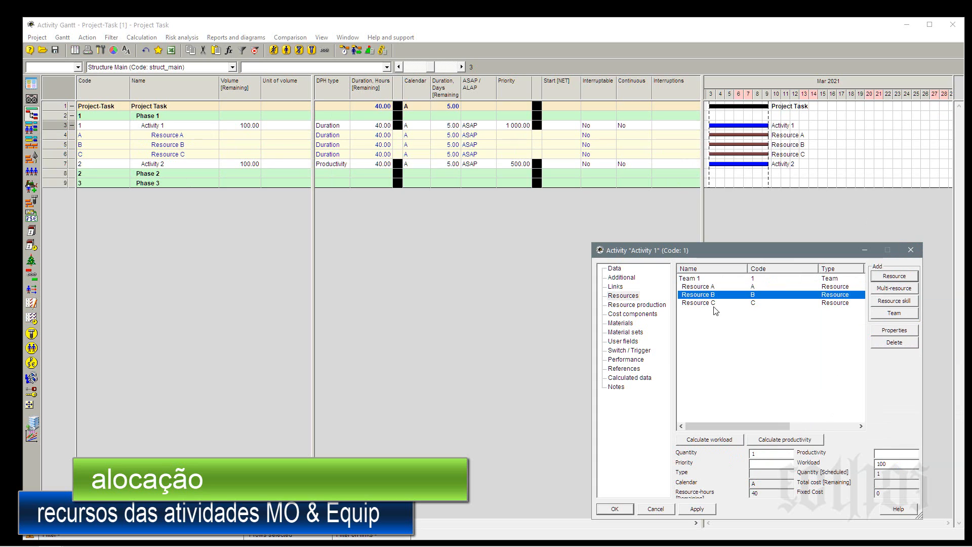
pyautogui.doubleClick(785, 455)
pyautogui.write('2')
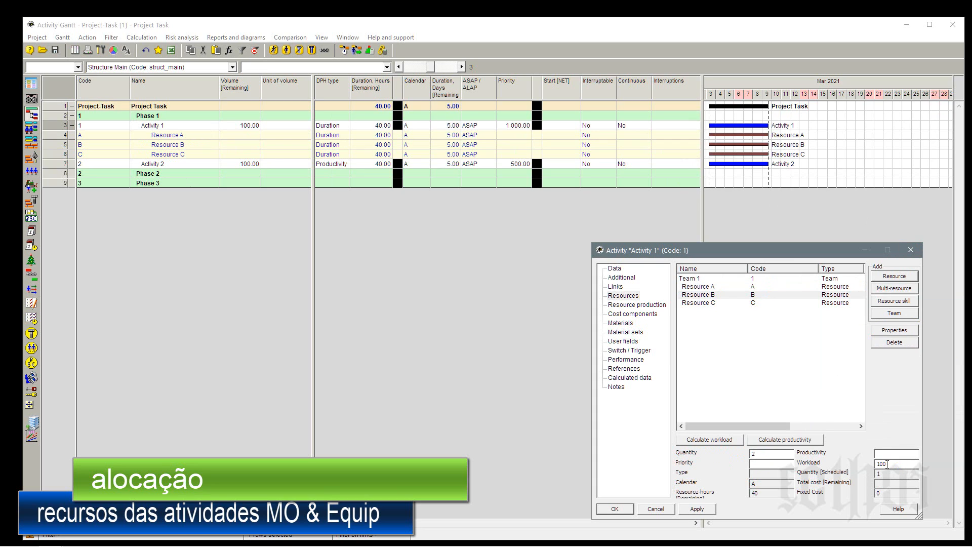
pyautogui.click(709, 303)
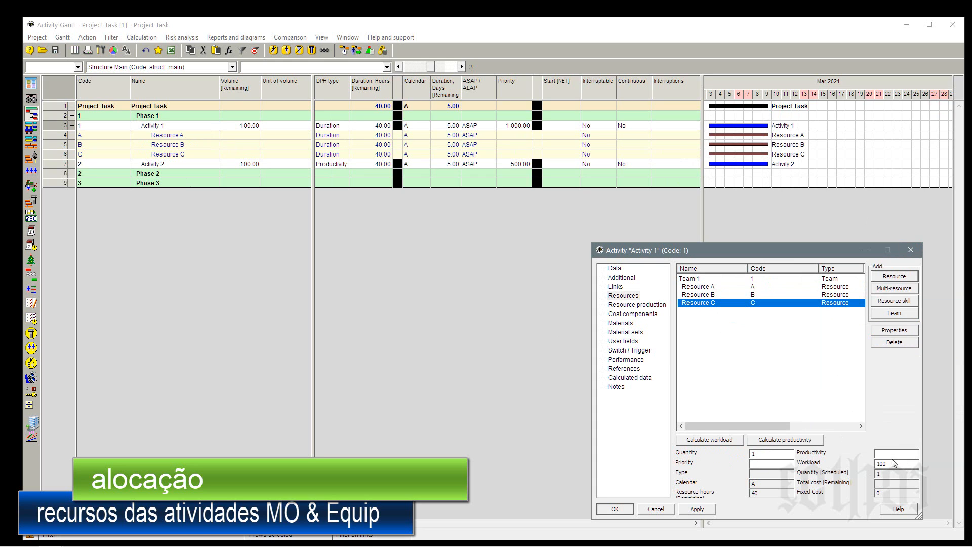
pyautogui.doubleClick(757, 454)
pyautogui.write('2')
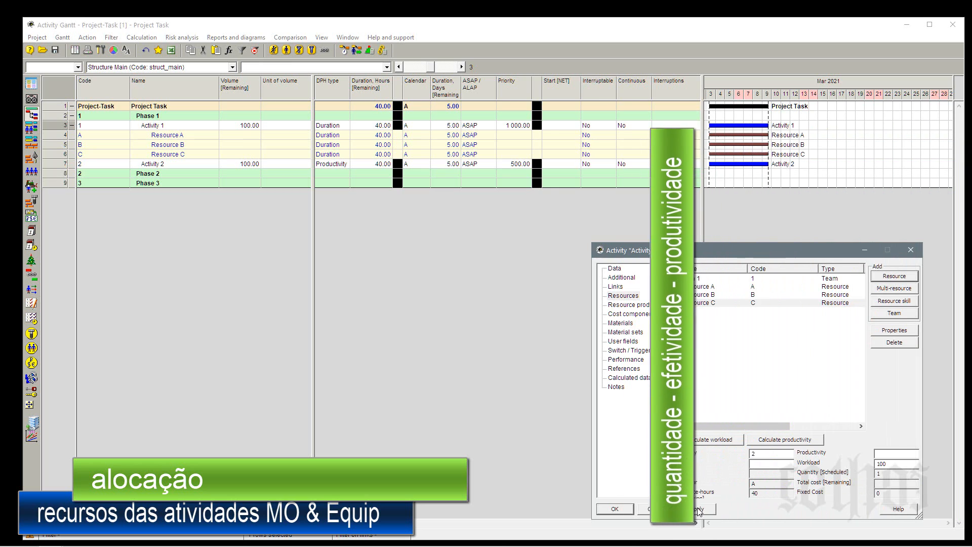
pyautogui.click(603, 512)
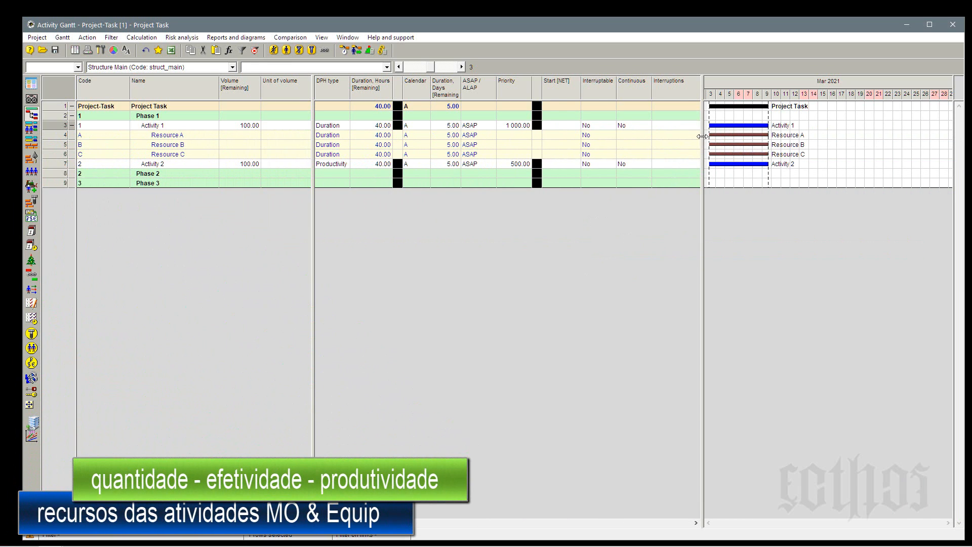
# Widen the Gantt's attribute table over the chart area and add the Quantity field as a column after Interruptions.
pyautogui.moveTo(702, 137); pyautogui.dragTo(951, 132)
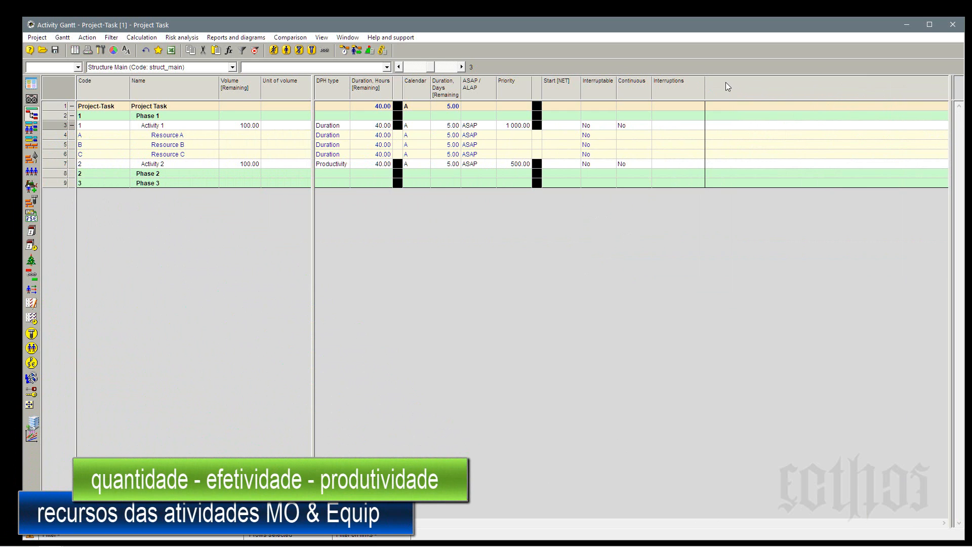
pyautogui.rightClick(739, 84)
pyautogui.click(745, 90)
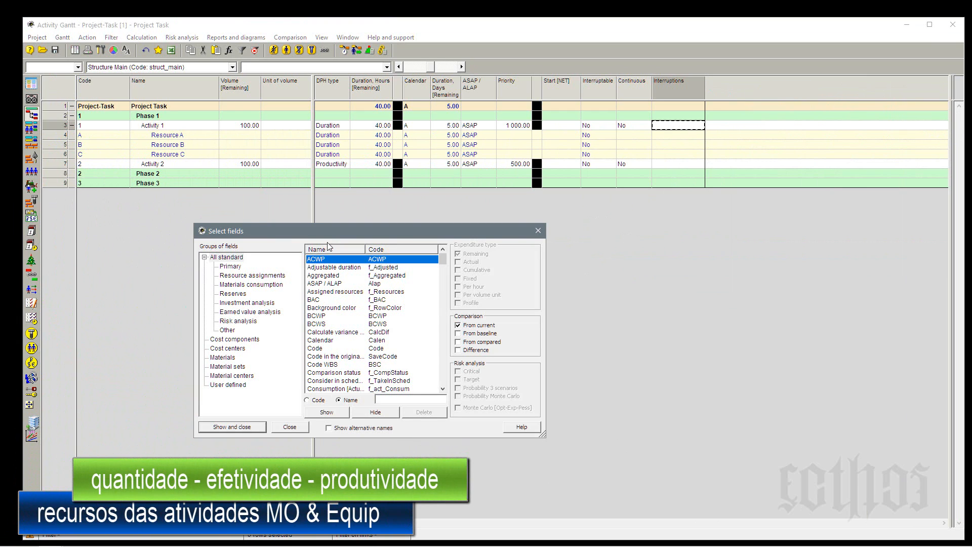
pyautogui.moveTo(529, 230); pyautogui.dragTo(844, 225)
pyautogui.click(649, 339)
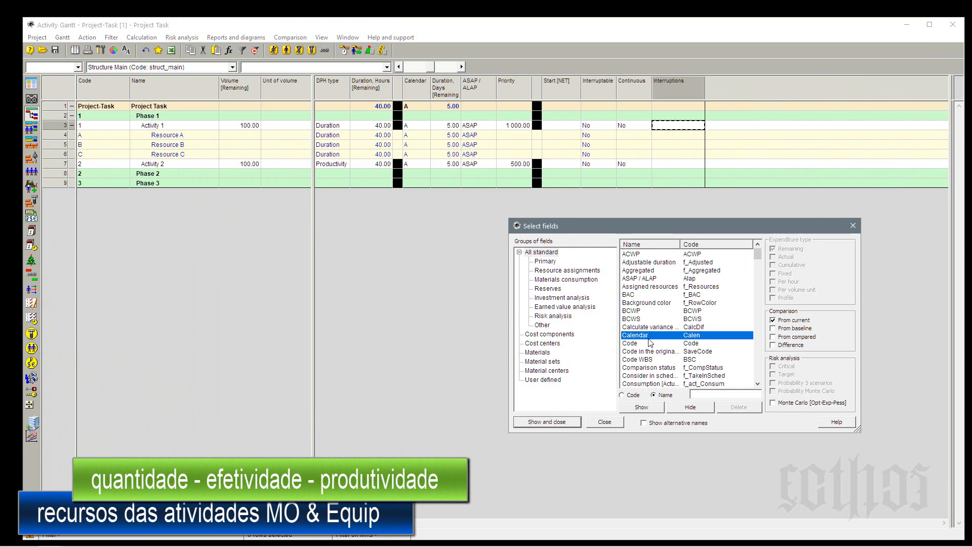
pyautogui.press('q')
pyautogui.click(640, 405)
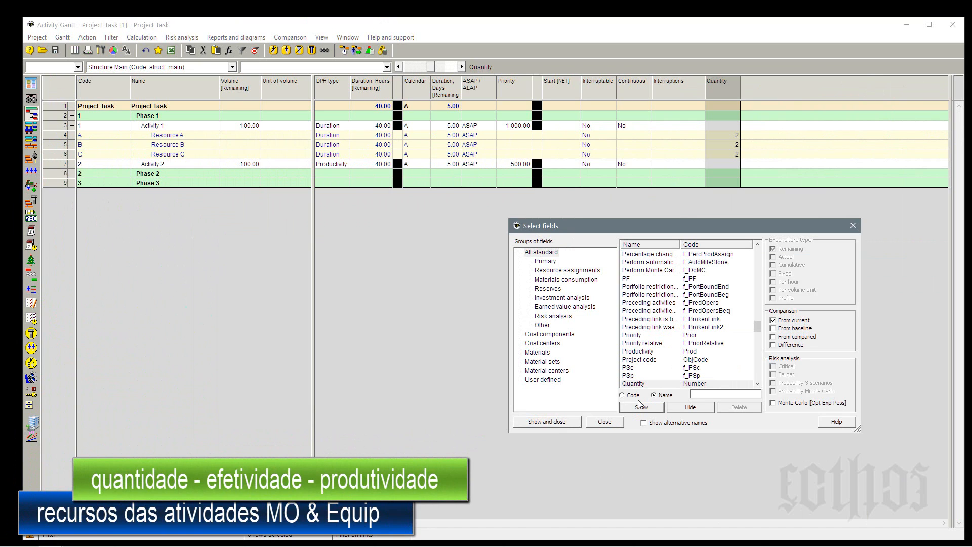
# Add the Workload and Productivity fields as columns between Interruptions and Quantity.
pyautogui.click(661, 322)
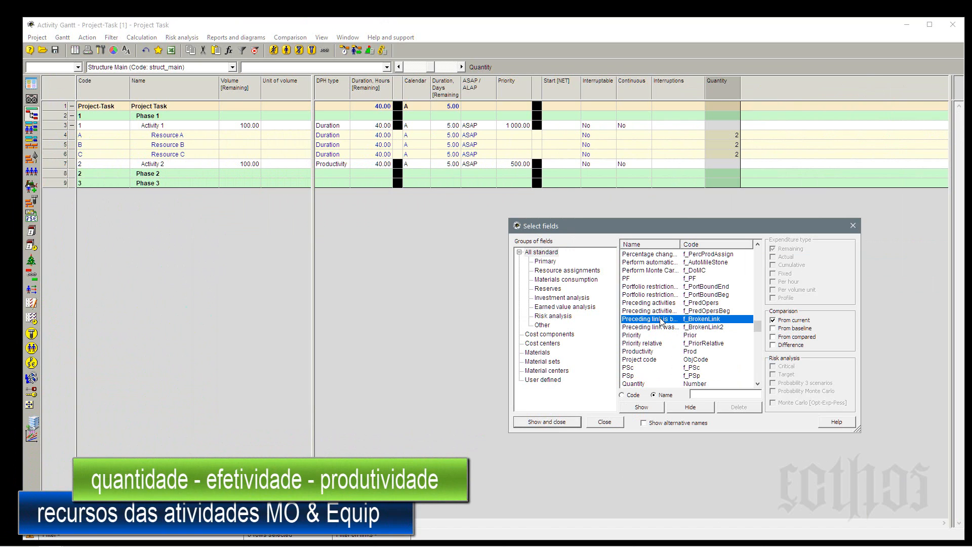
pyautogui.press('w')
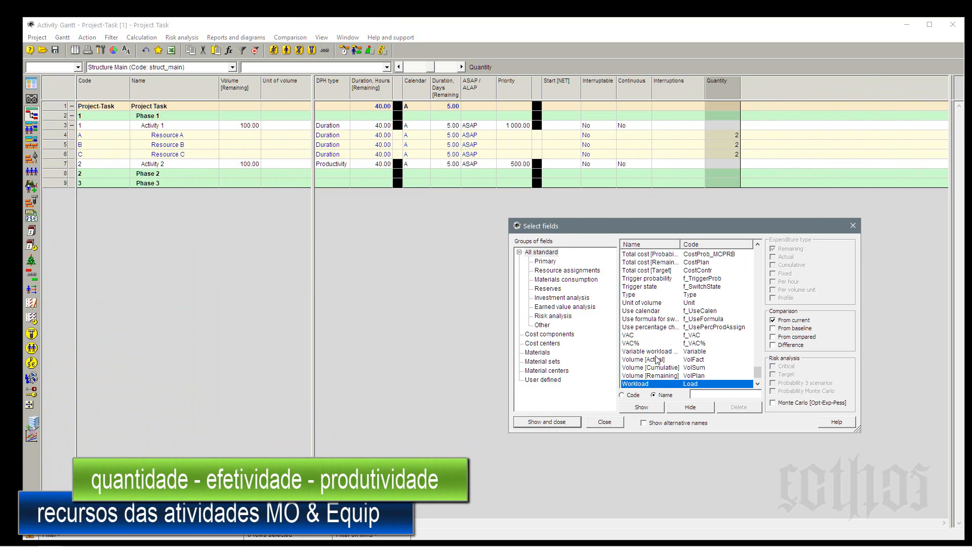
pyautogui.click(641, 407)
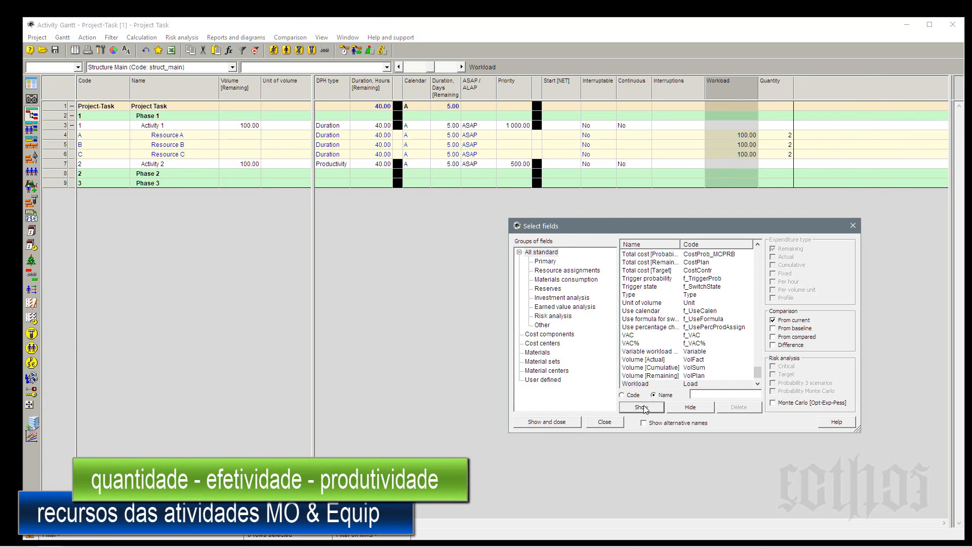
pyautogui.click(644, 367)
pyautogui.press('p')
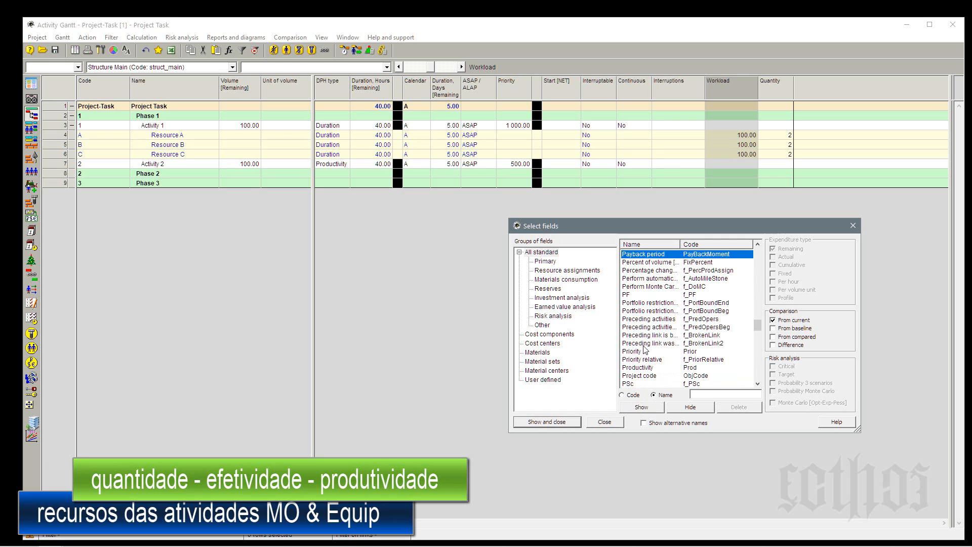
pyautogui.click(637, 368)
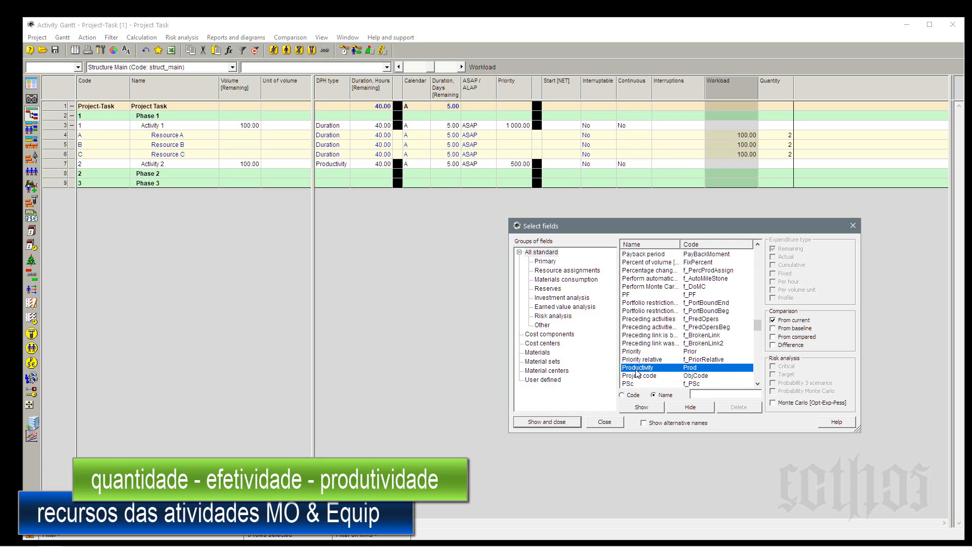
pyautogui.click(639, 406)
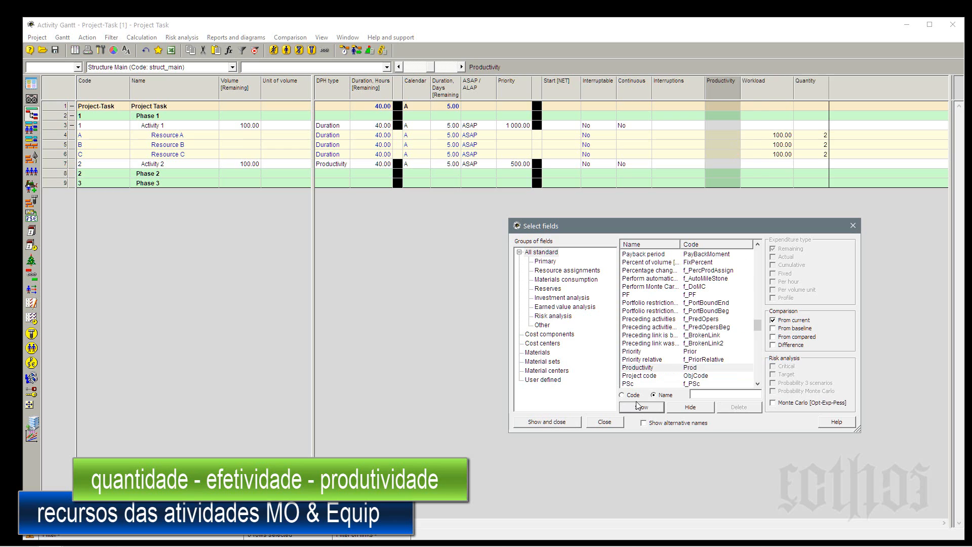
pyautogui.click(853, 226)
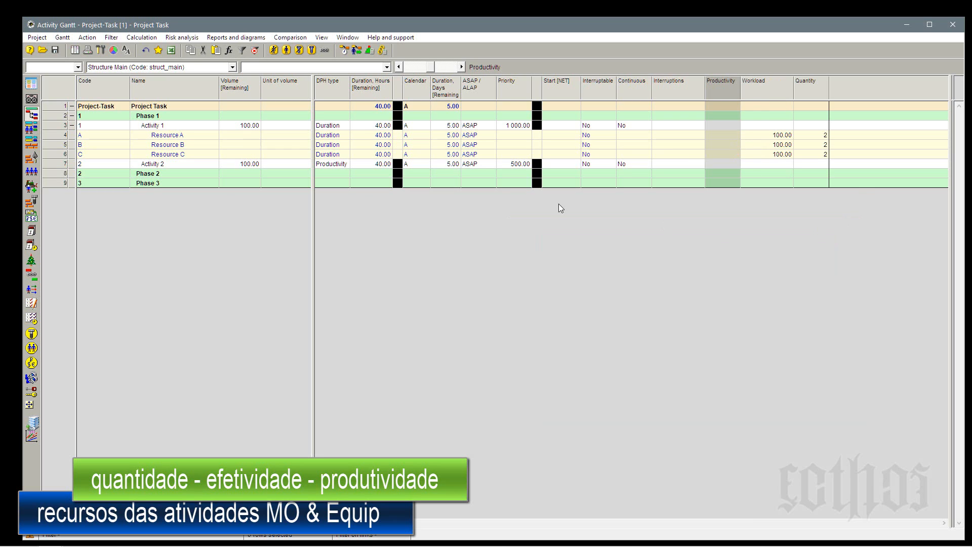
# Assign Resource A, Resource B and Resource C to Team 1 of Activity 2.
pyautogui.click(334, 129)
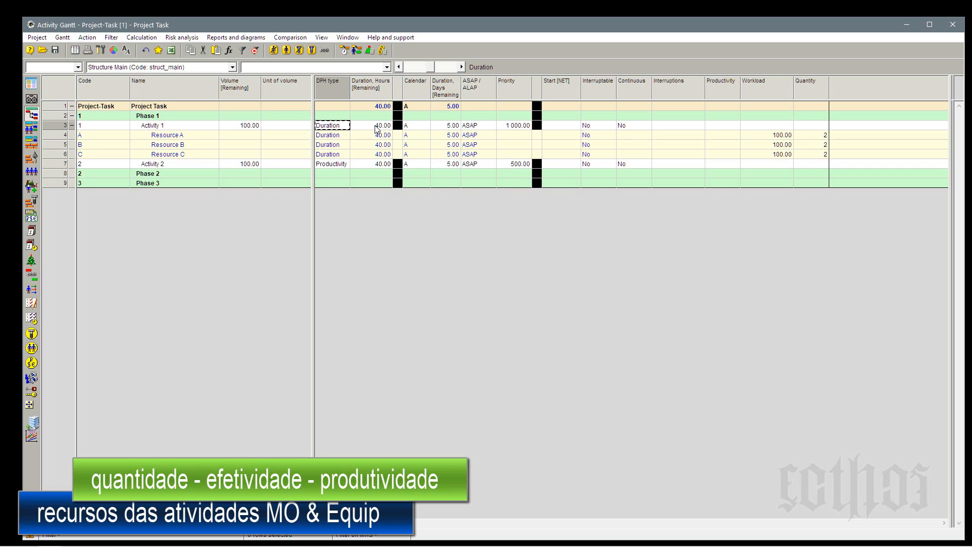
pyautogui.rightClick(61, 165)
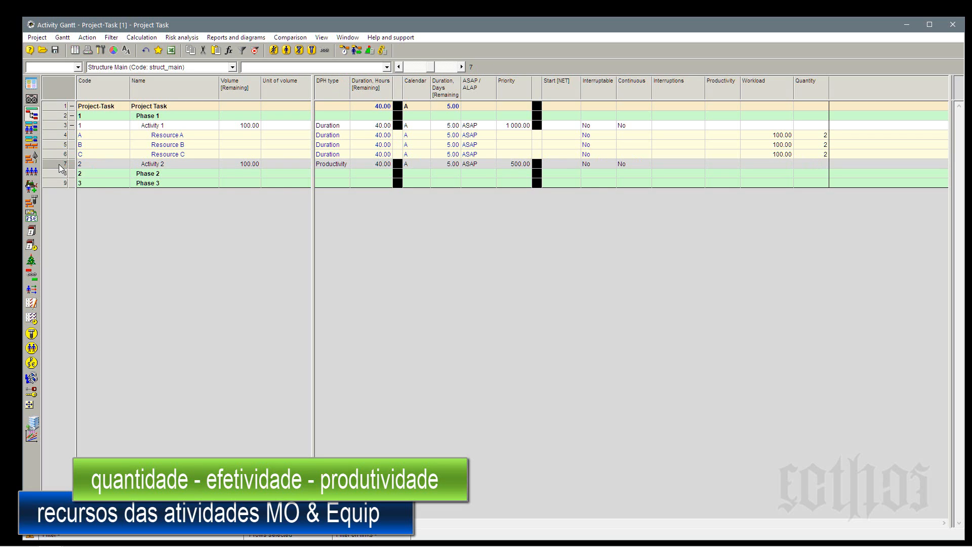
pyautogui.click(70, 172)
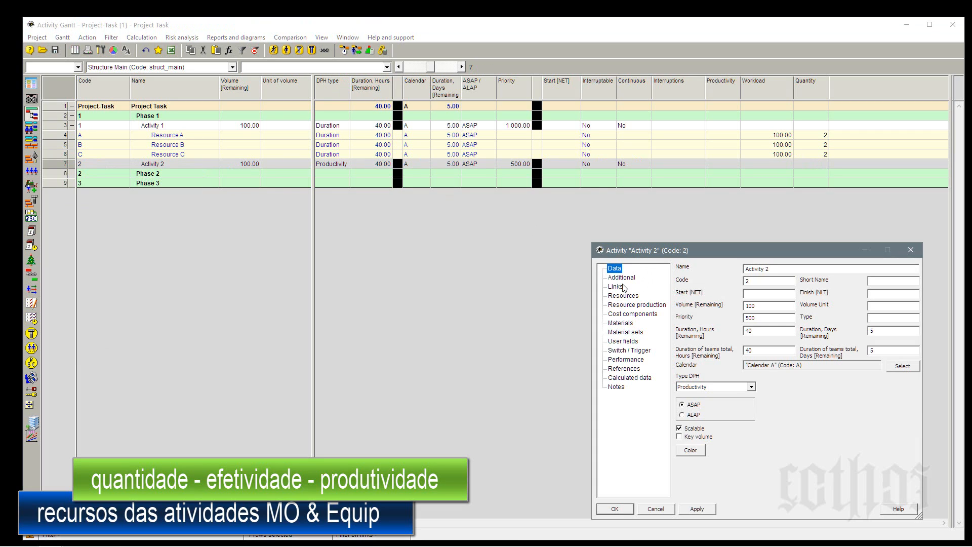
pyautogui.click(624, 297)
pyautogui.click(893, 278)
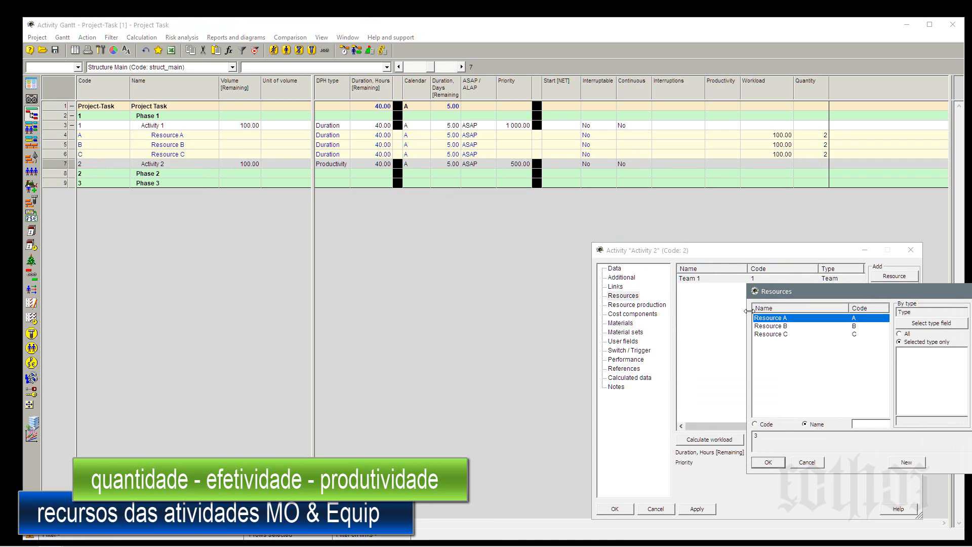
pyautogui.moveTo(903, 290); pyautogui.dragTo(762, 243)
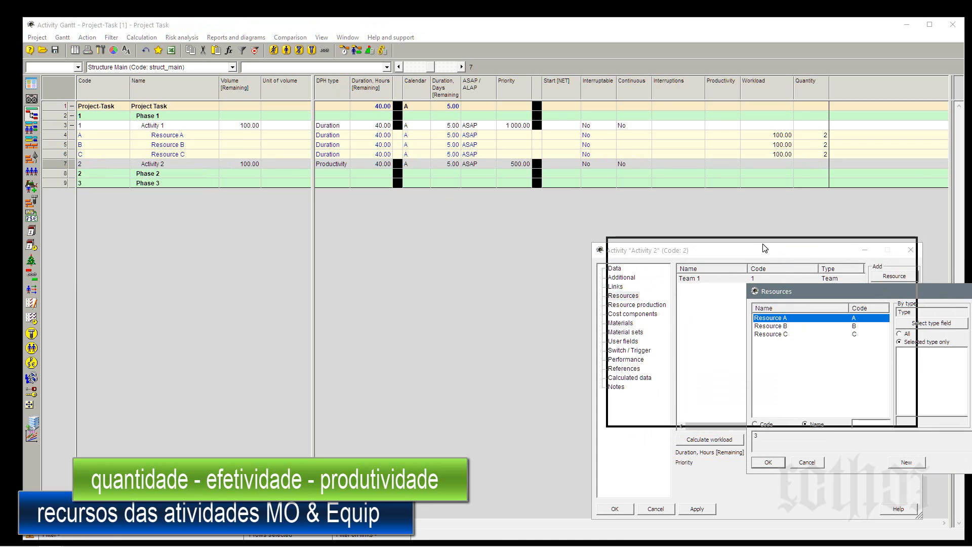
pyautogui.keyDown('shift'); pyautogui.click(636, 288); pyautogui.keyUp('shift')
pyautogui.click(630, 416)
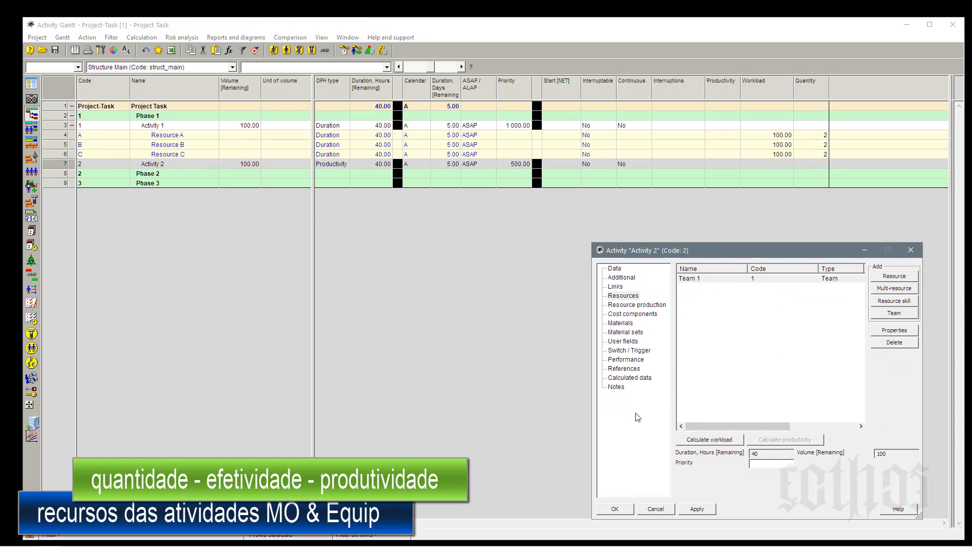
pyautogui.click(620, 509)
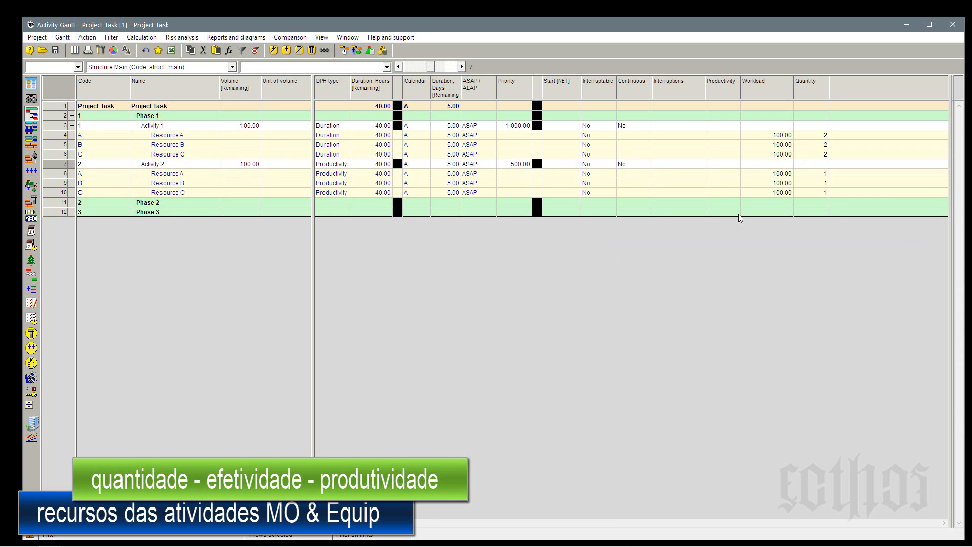
# Fill the Quantity of Activity 2's three assigned resources with 2.
pyautogui.click(814, 174)
pyautogui.moveTo(816, 181); pyautogui.dragTo(816, 192)
pyautogui.rightClick(819, 193)
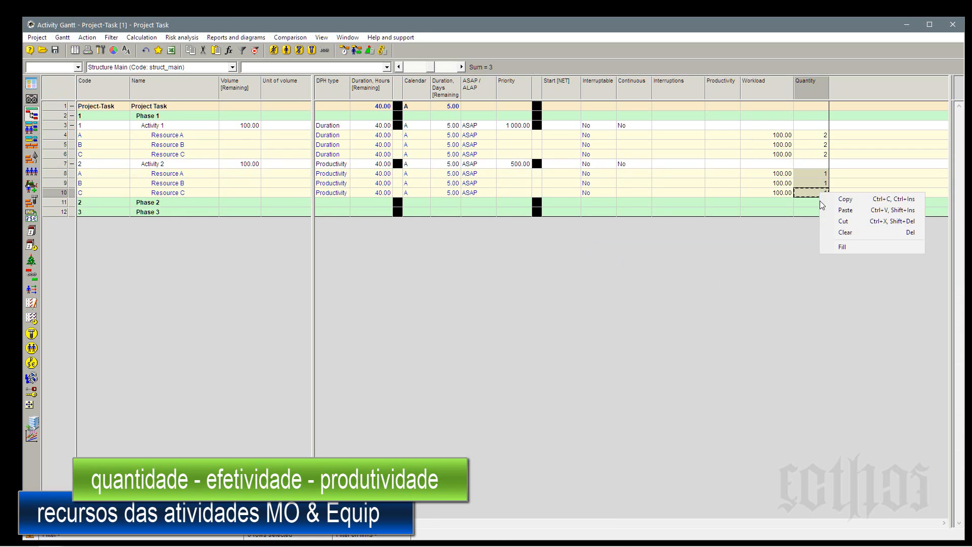
pyautogui.click(836, 244)
pyautogui.write('2')
pyautogui.press('Return')
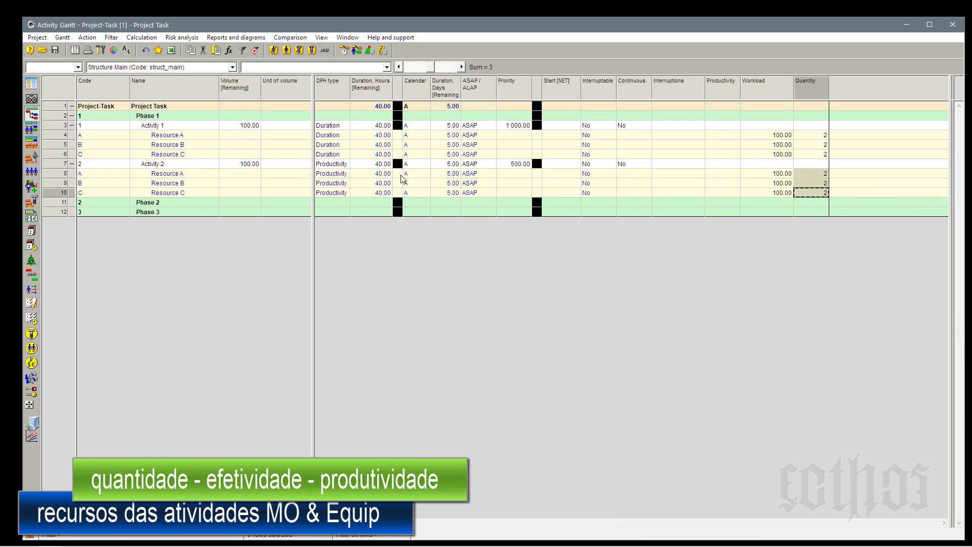
# Set Activity 2's remaining volume to 300 and its unit of volume to ton.
pyautogui.click(251, 168)
pyautogui.write('300')
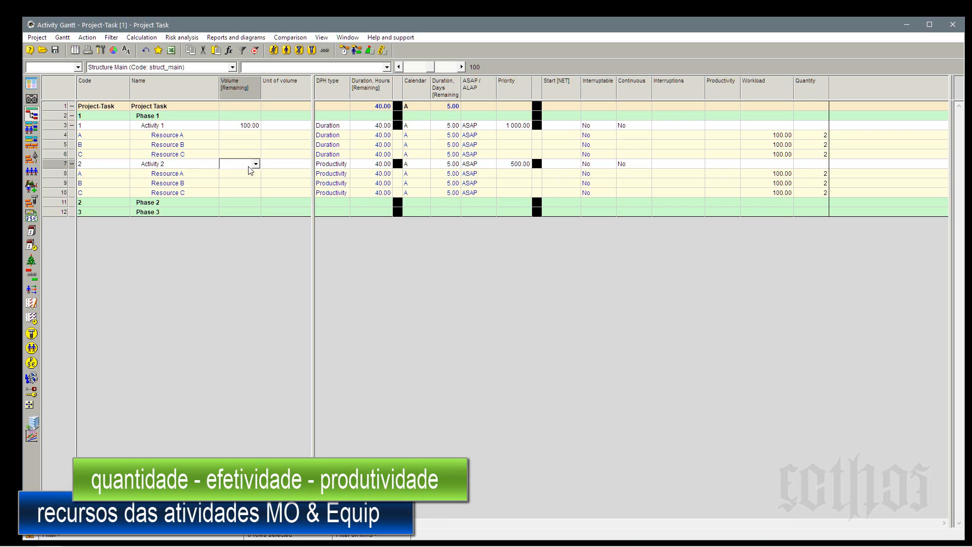
pyautogui.click(282, 167)
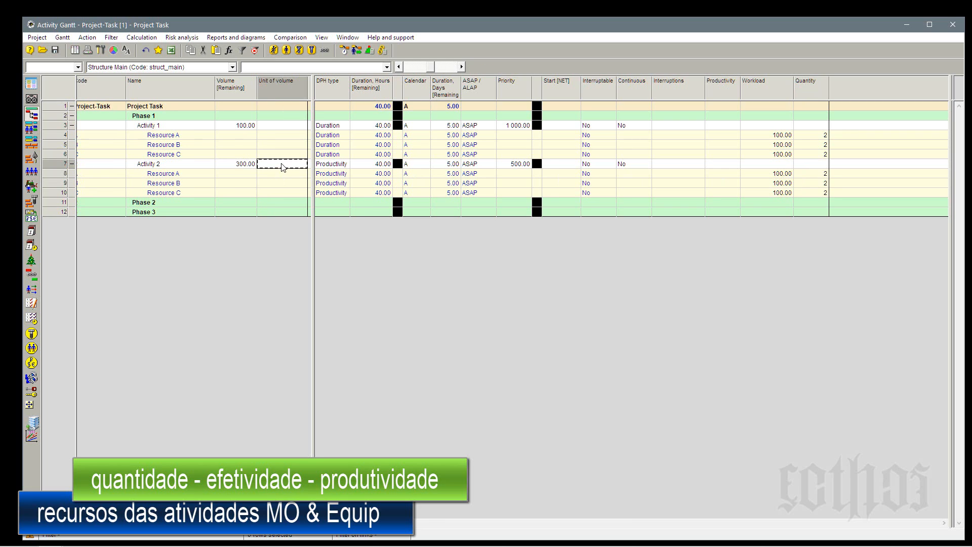
pyautogui.write('ton')
pyautogui.press('Return')
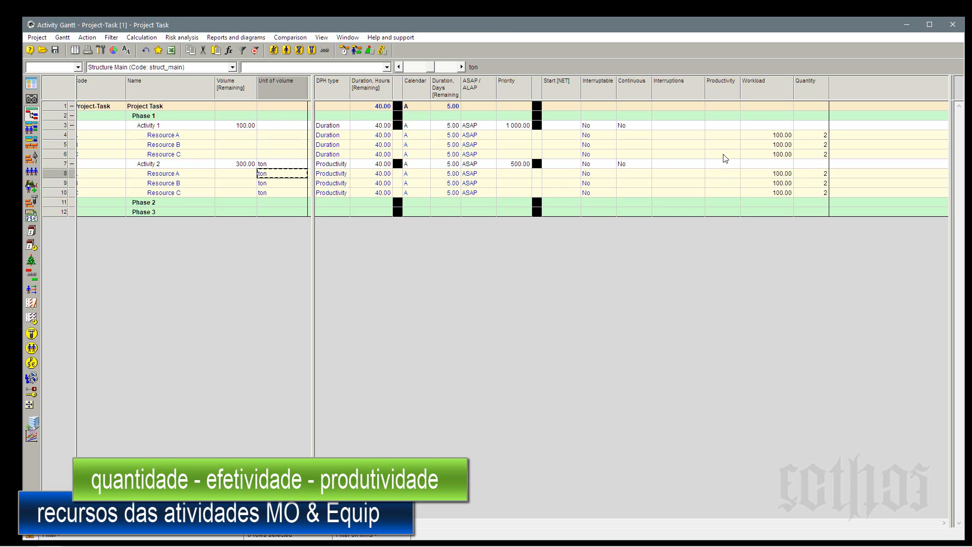
# Fill the Productivity of Activity 2's three assigned resources with 1.
pyautogui.click(726, 173)
pyautogui.keyDown('shift'); pyautogui.click(727, 195); pyautogui.keyUp('shift')
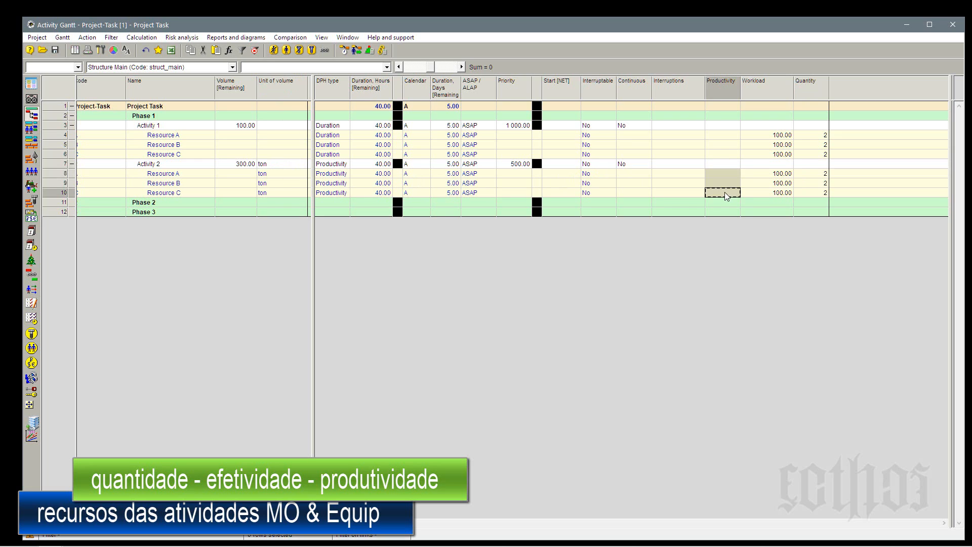
pyautogui.rightClick(727, 194)
pyautogui.click(749, 251)
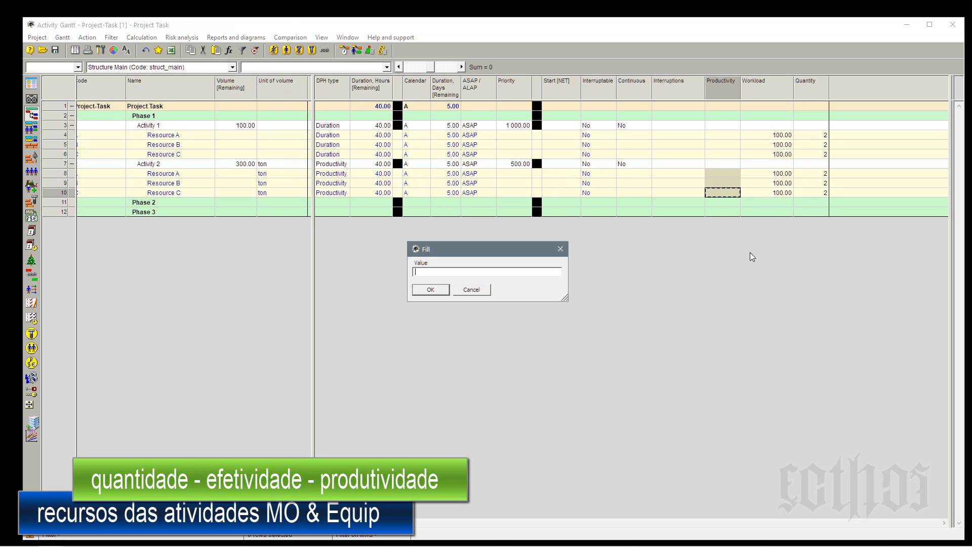
pyautogui.write('1')
pyautogui.press('Return')
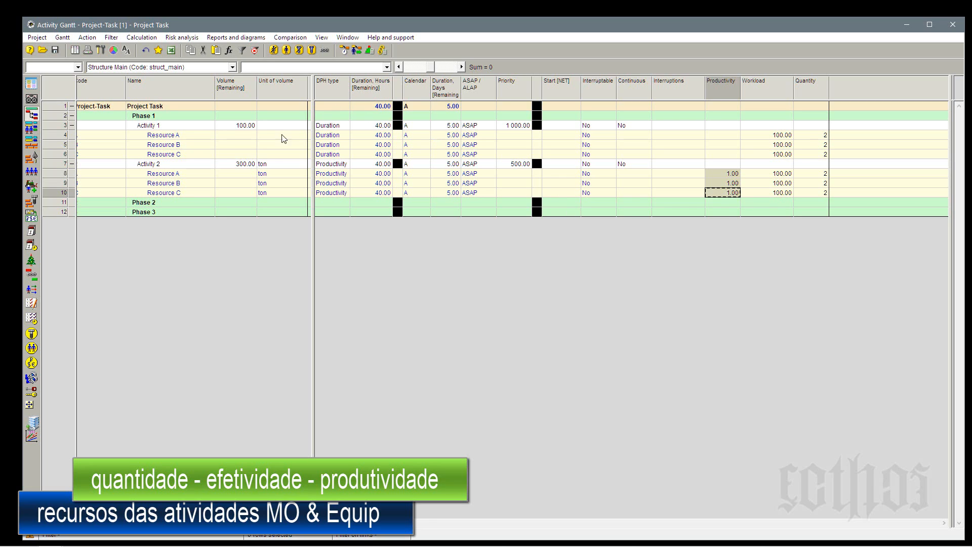
# Review Activity 2's volume, duration and its resources' productivity, workload and quantity, plus the workload and quantity of Activity 1's resources.
pyautogui.click(246, 165)
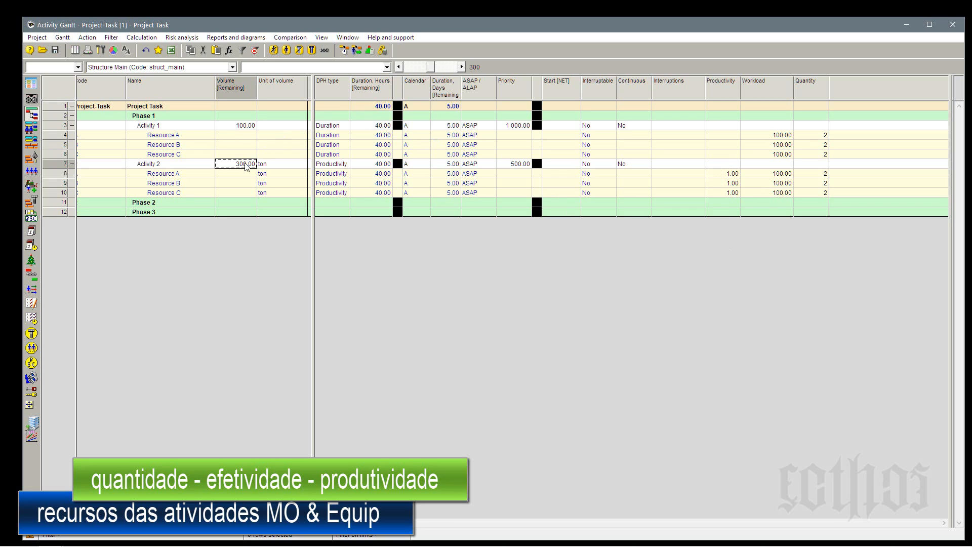
pyautogui.click(373, 166)
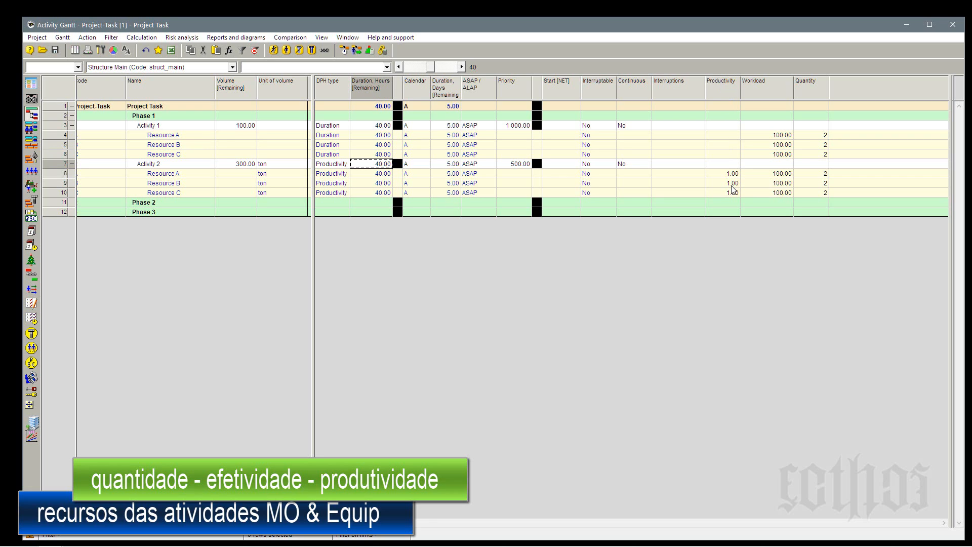
pyautogui.click(183, 175)
pyautogui.click(182, 195)
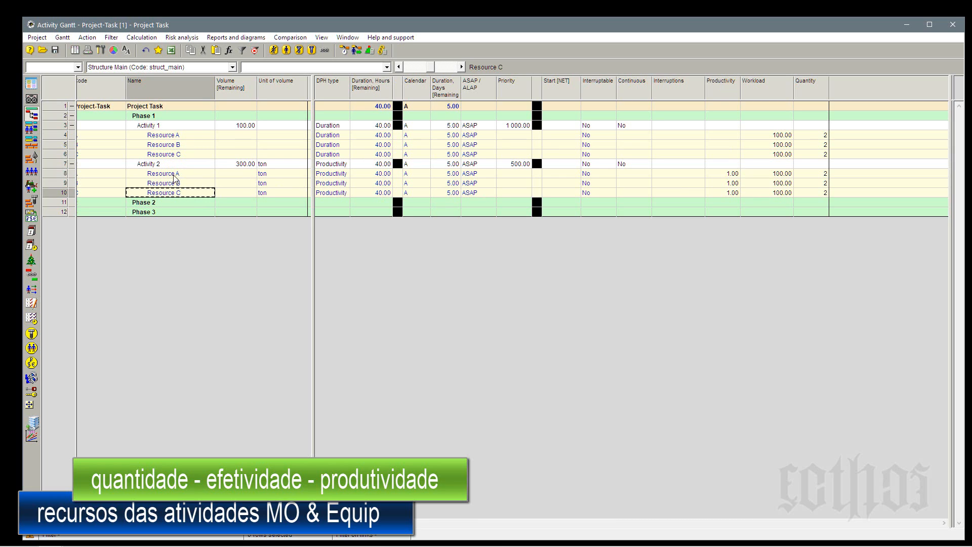
pyautogui.click(172, 165)
pyautogui.click(175, 174)
pyautogui.click(177, 183)
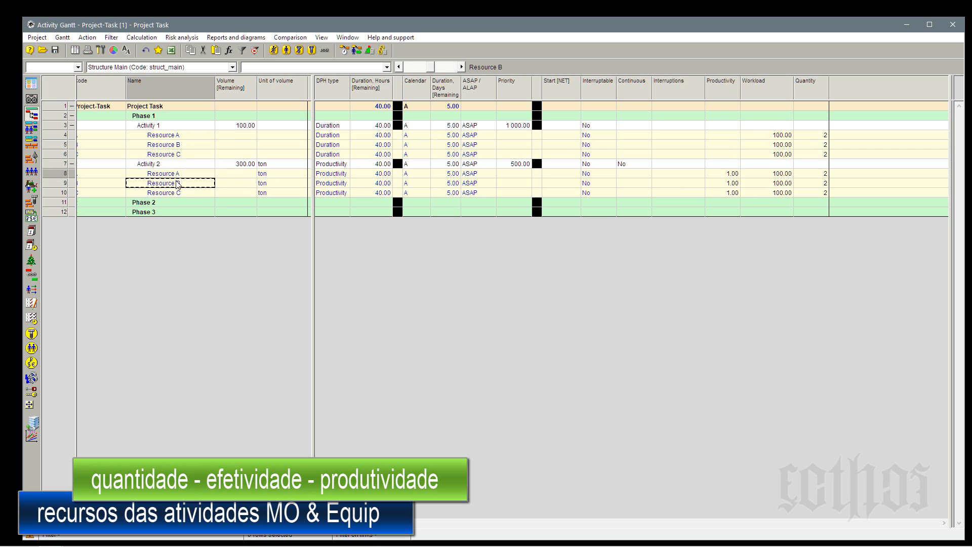
pyautogui.click(180, 194)
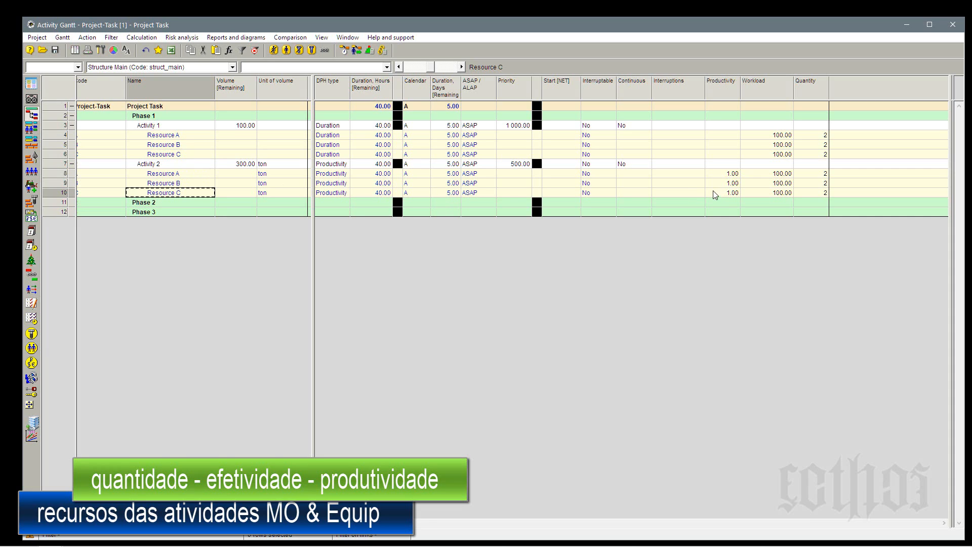
pyautogui.click(722, 175)
pyautogui.click(725, 185)
pyautogui.click(731, 194)
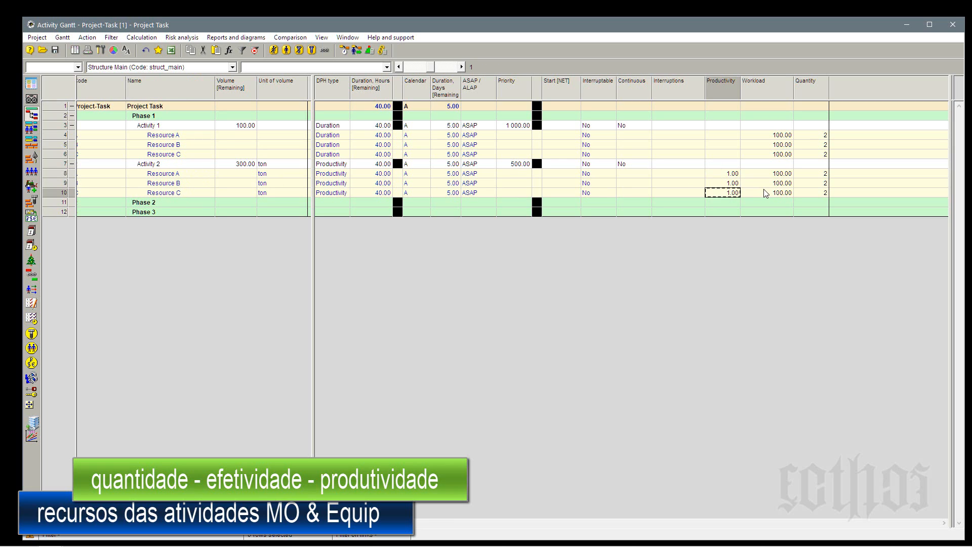
pyautogui.click(766, 194)
pyautogui.click(769, 184)
pyautogui.click(770, 175)
pyautogui.click(825, 194)
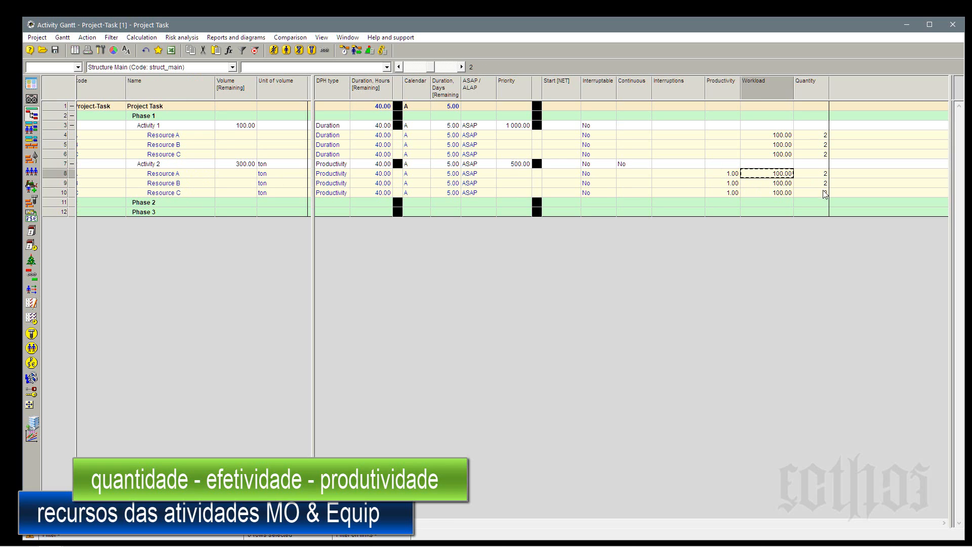
pyautogui.click(824, 184)
pyautogui.click(823, 175)
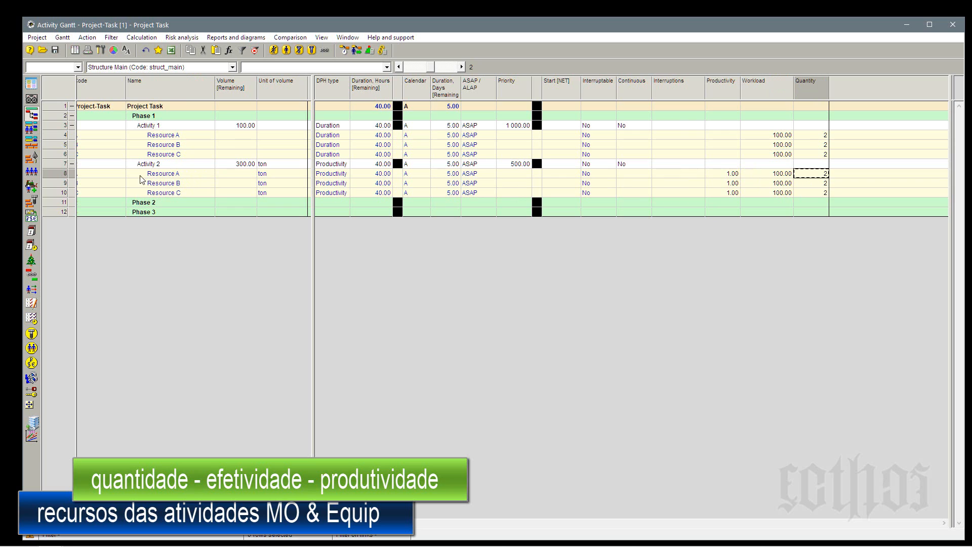
pyautogui.click(57, 164)
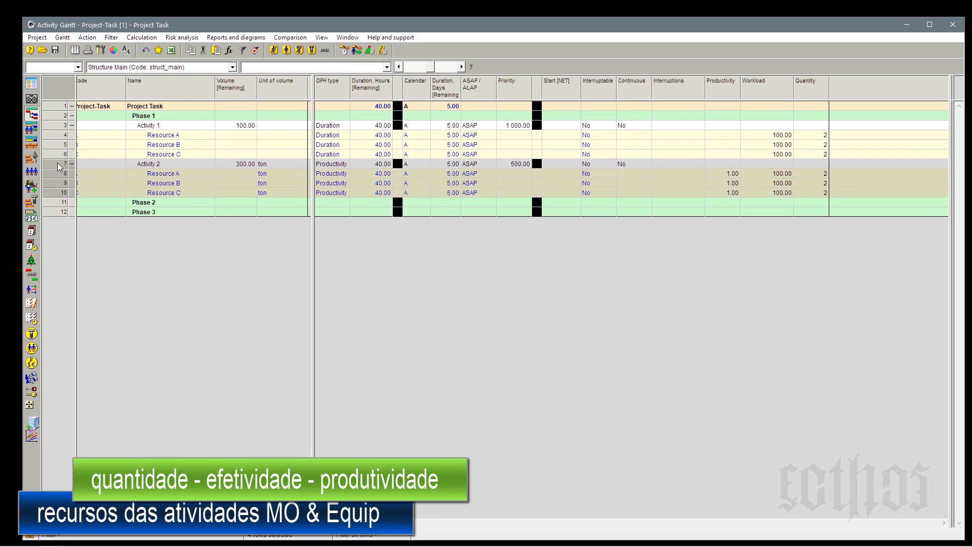
pyautogui.click(825, 154)
pyautogui.keyDown('shift'); pyautogui.click(776, 138); pyautogui.keyUp('shift')
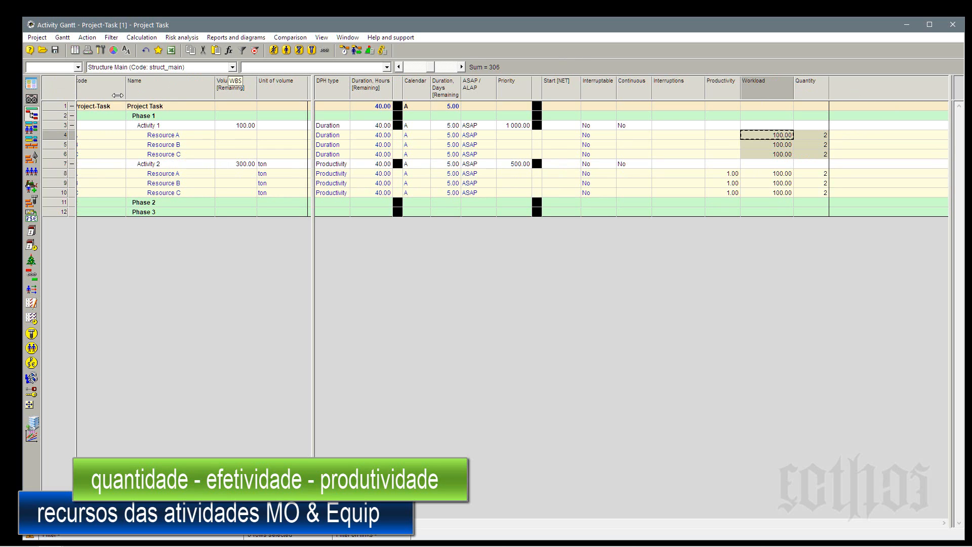
pyautogui.click(53, 127)
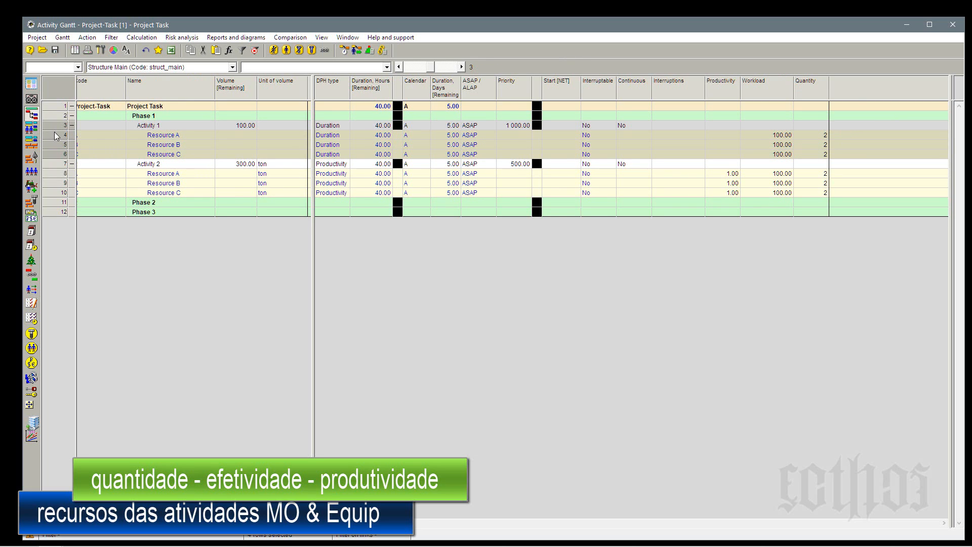
pyautogui.moveTo(55, 136); pyautogui.dragTo(60, 157)
pyautogui.rightClick(59, 154)
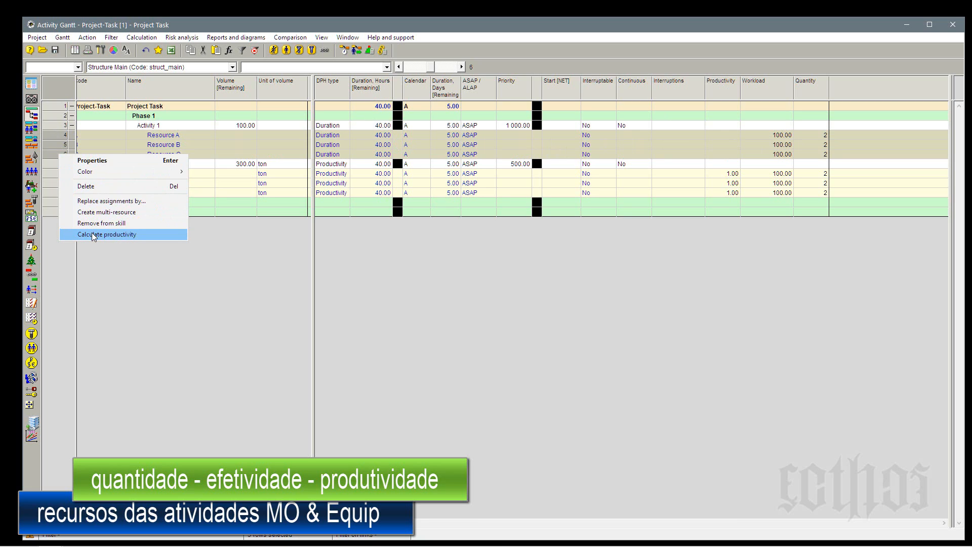
# Set Activity 1's unit of volume to km and its remaining volume to 120.
pyautogui.click(273, 130)
pyautogui.write('km')
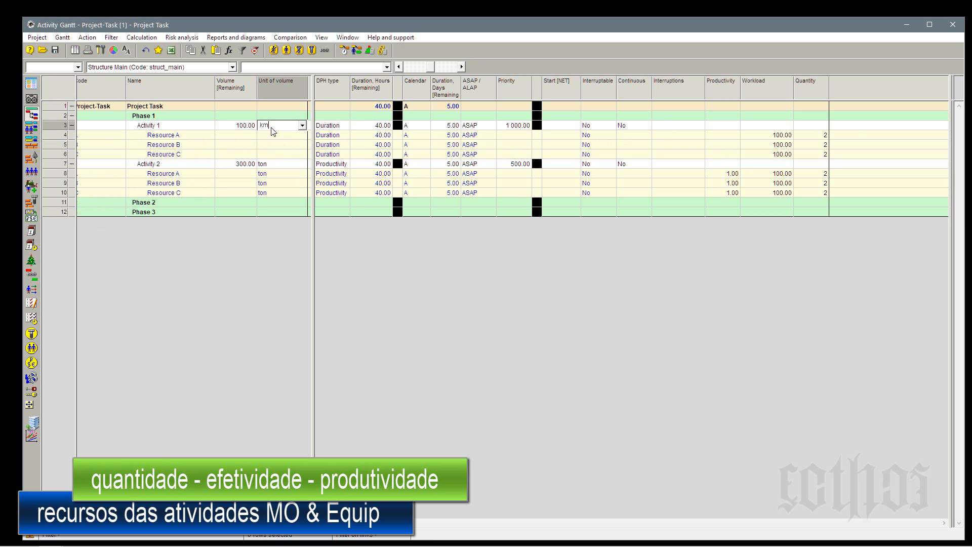
pyautogui.click(271, 154)
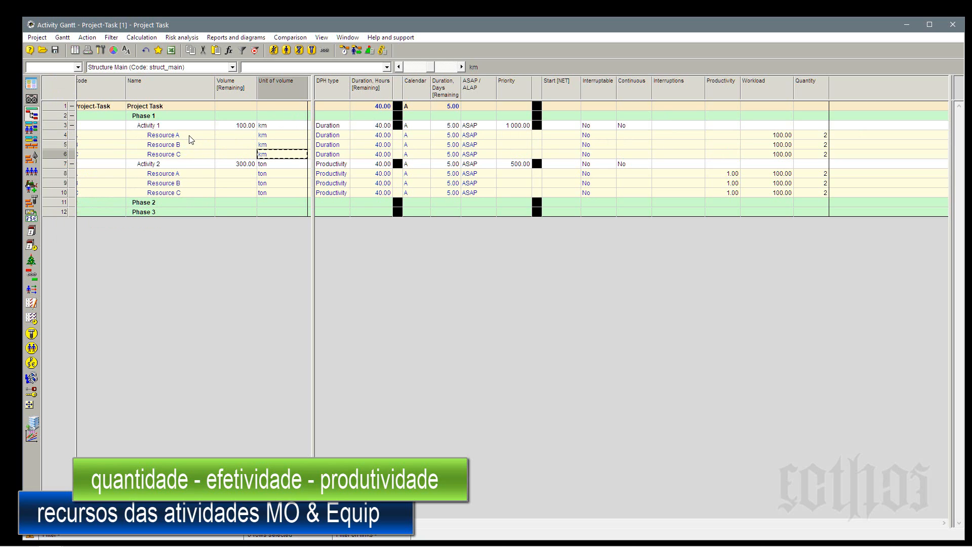
pyautogui.click(242, 127)
pyautogui.write('120')
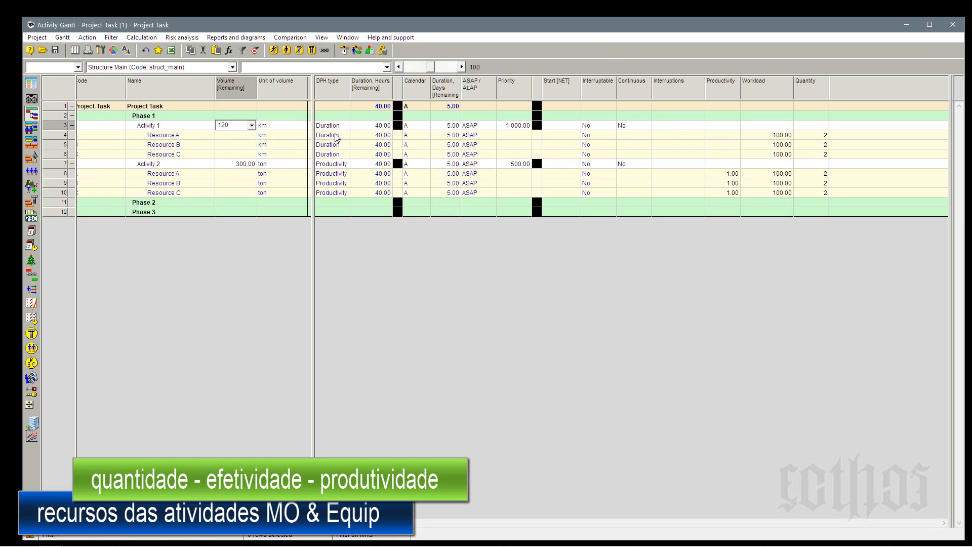
pyautogui.click(326, 136)
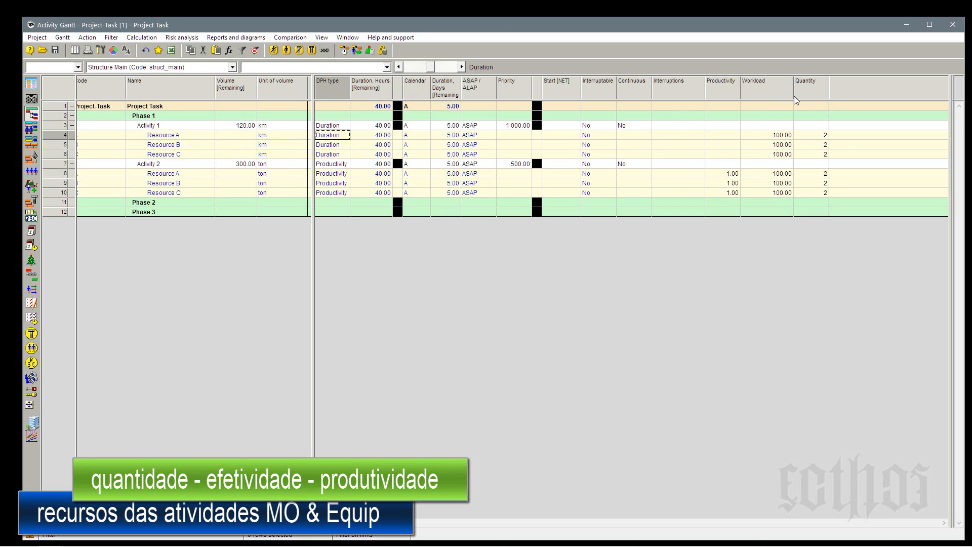
# Calculate the productivity of Activity 1's Resource A, Resource B and Resource C assignments.
pyautogui.click(376, 127)
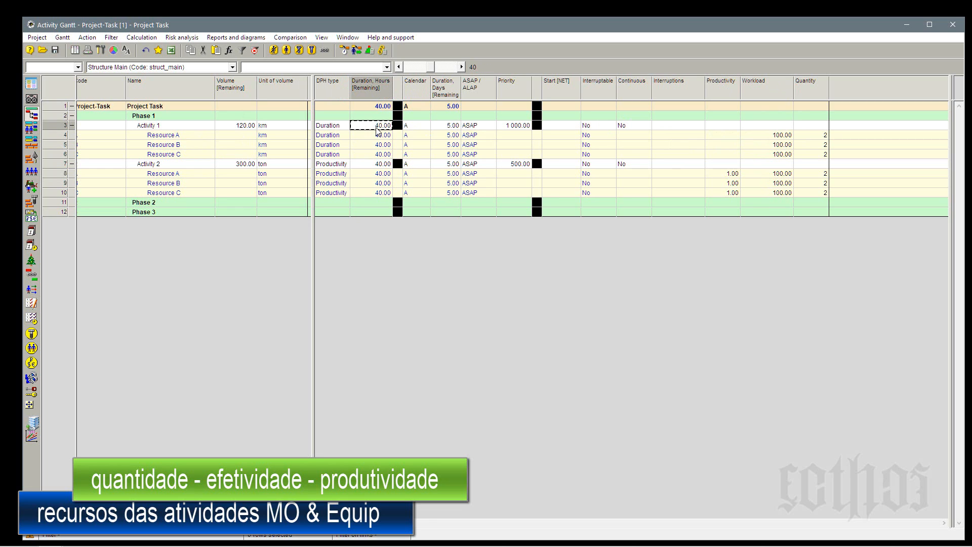
pyautogui.click(62, 135)
pyautogui.keyDown('shift'); pyautogui.click(63, 154); pyautogui.keyUp('shift')
pyautogui.rightClick(63, 154)
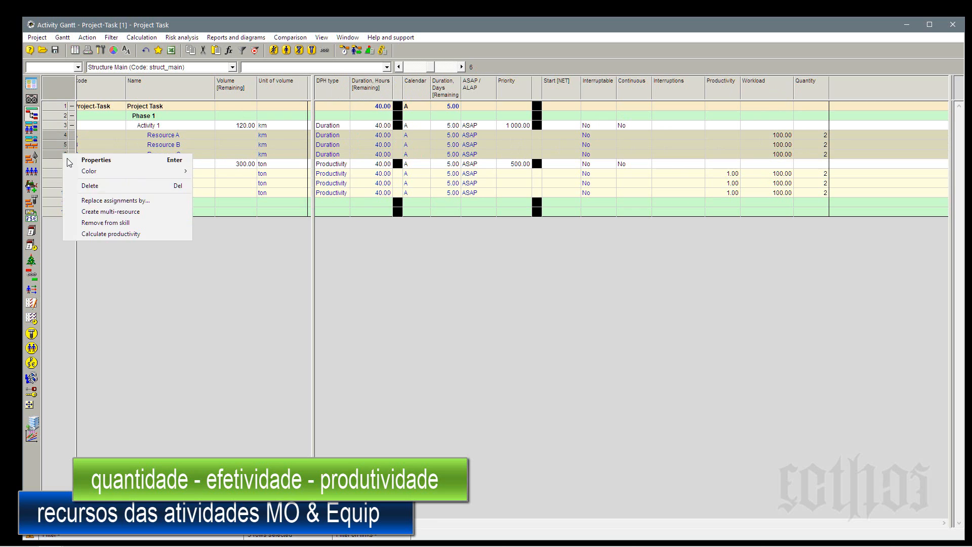
pyautogui.click(105, 234)
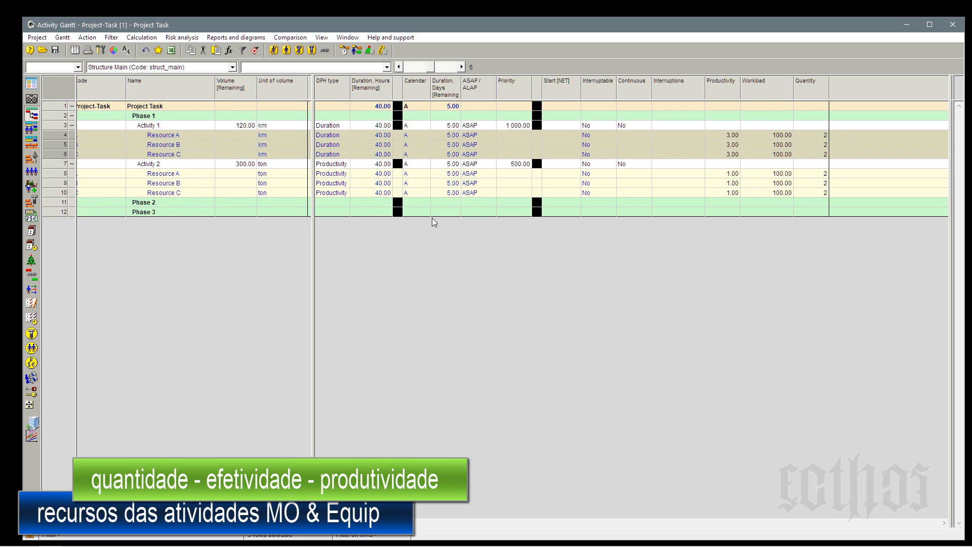
pyautogui.click(734, 135)
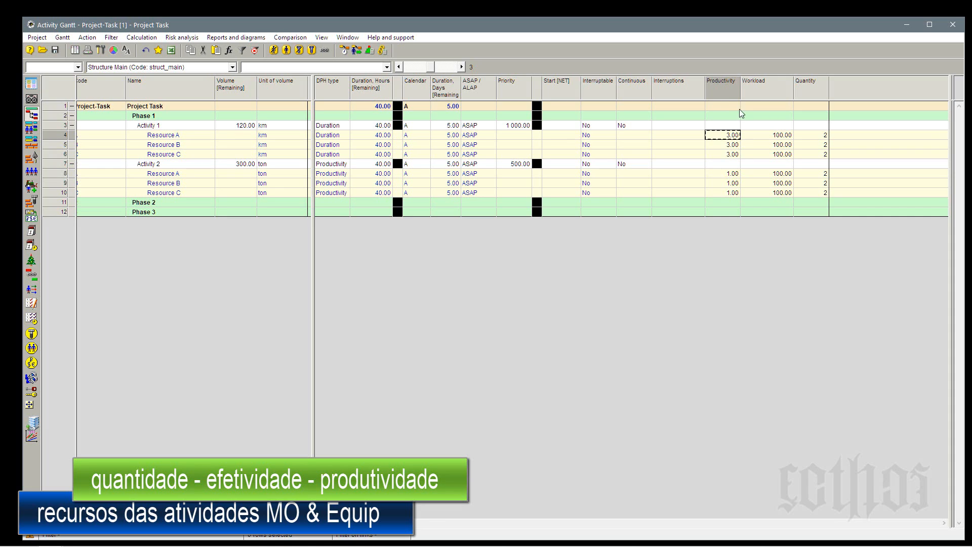
# Run simple scheduling of the project in the Forward direction with the offered options.
pyautogui.click(60, 174)
pyautogui.click(57, 165)
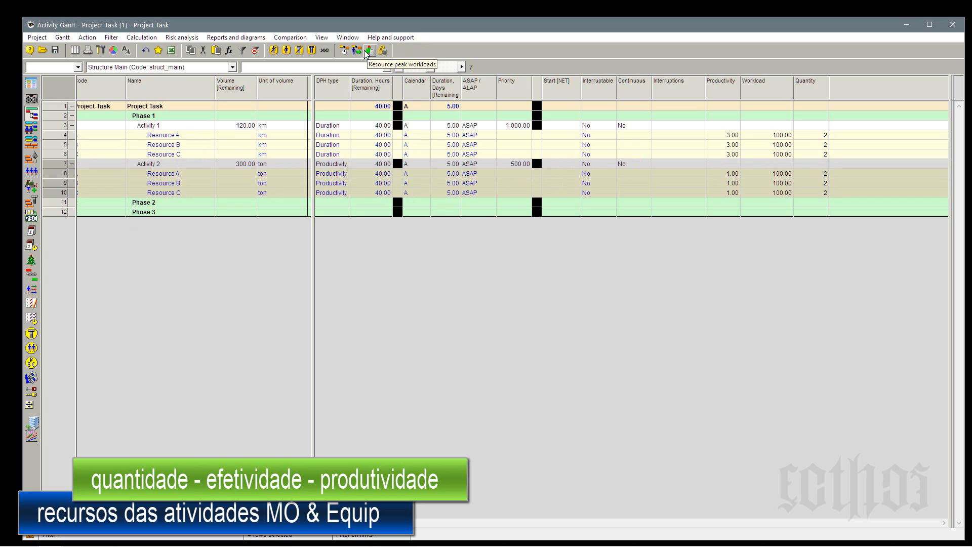
pyautogui.click(346, 51)
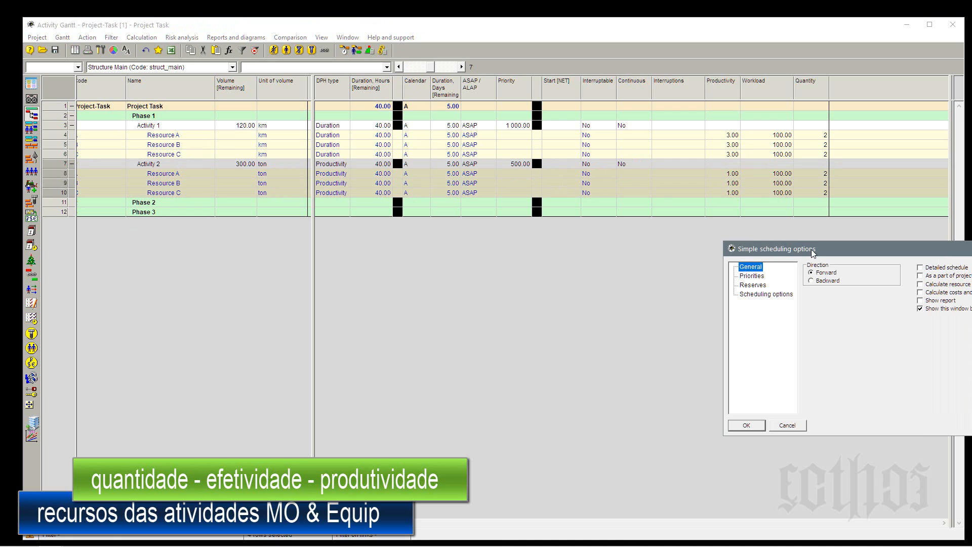
pyautogui.moveTo(811, 249); pyautogui.dragTo(512, 249)
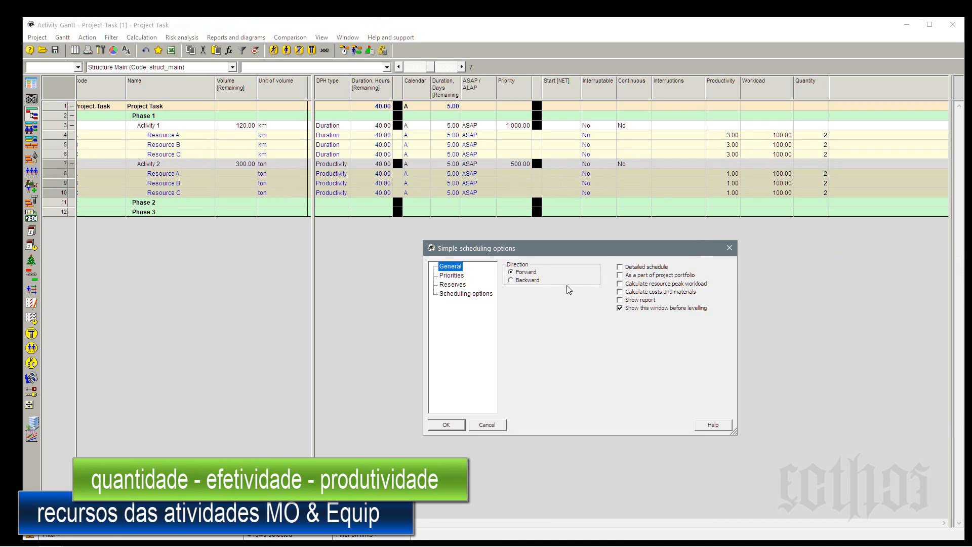
pyautogui.click(446, 425)
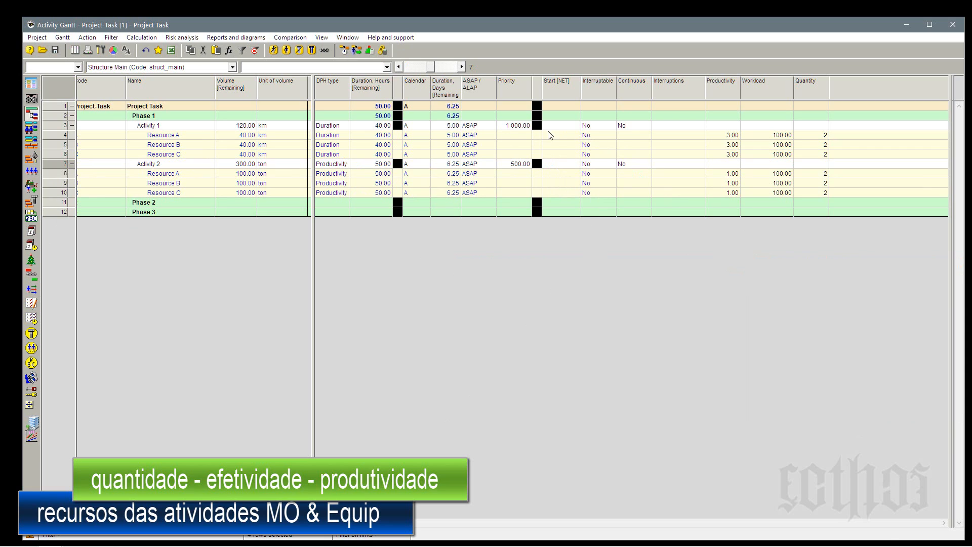
# Compare the remaining durations of Activity 1 and Activity 2 and check the productivity of Activity 1's resources.
pyautogui.click(381, 126)
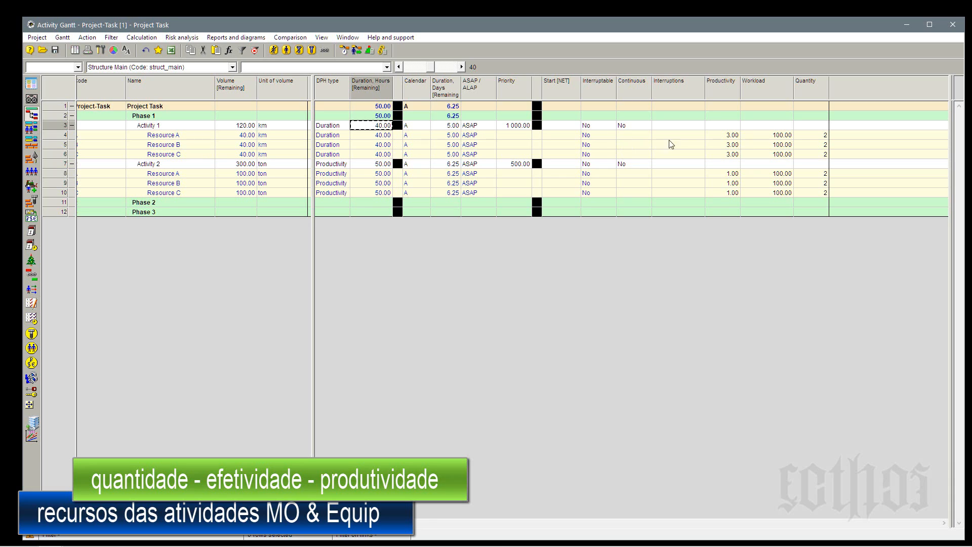
pyautogui.click(718, 136)
pyautogui.keyDown('shift'); pyautogui.click(721, 155); pyautogui.keyUp('shift')
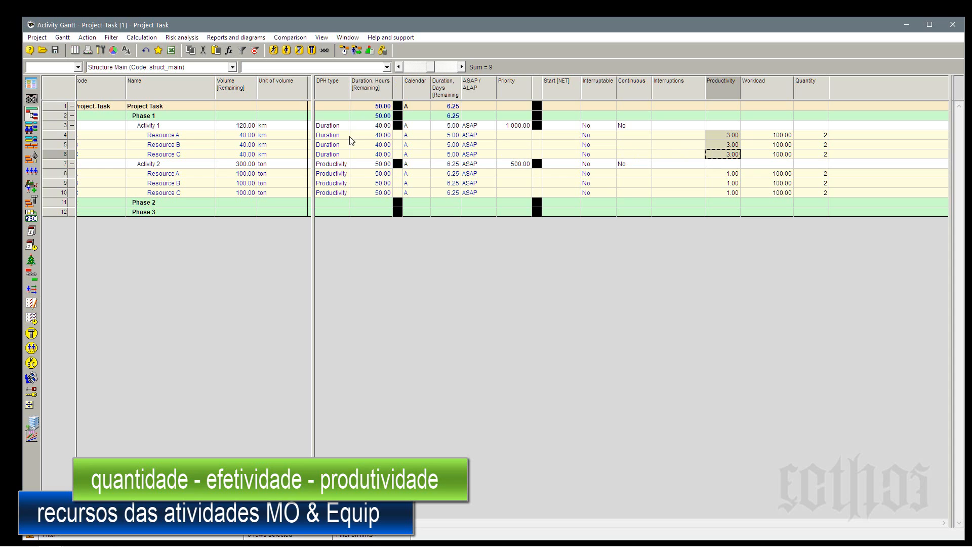
pyautogui.click(362, 128)
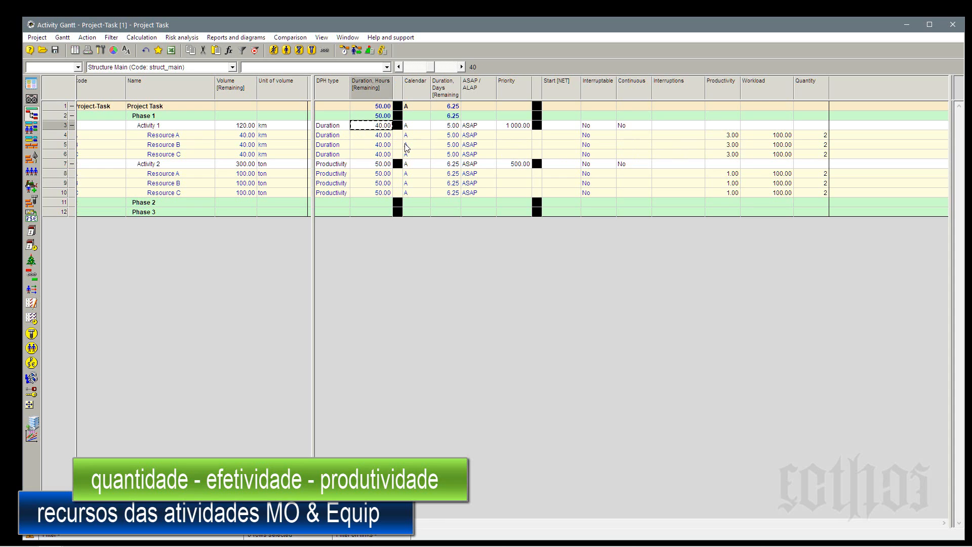
pyautogui.click(383, 165)
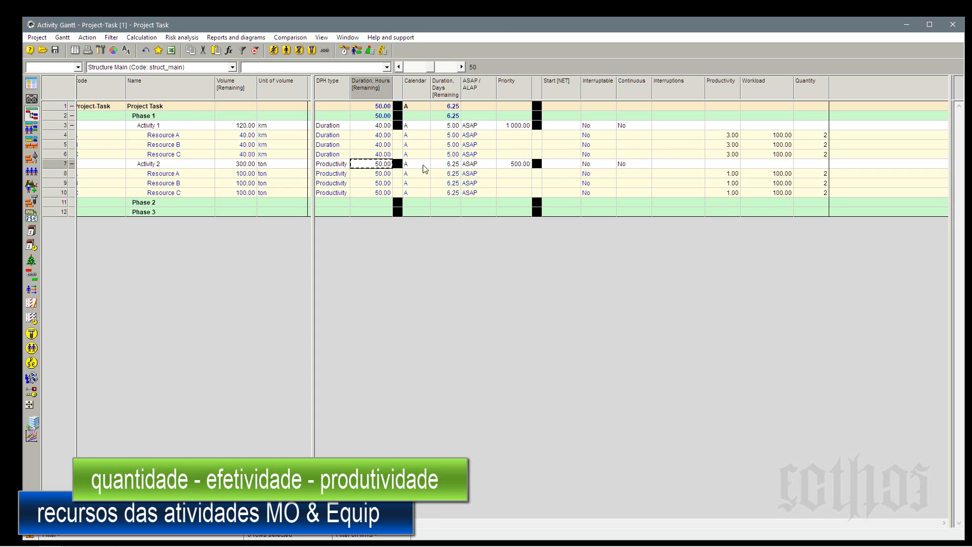
pyautogui.click(442, 167)
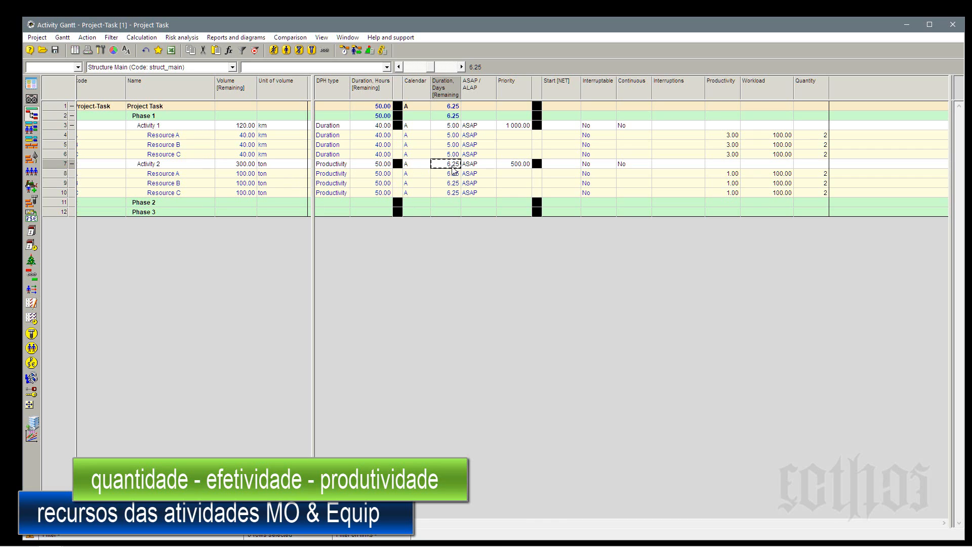
# Examine how Activity 2's remaining duration relates to its volume and its resources' productivity and quantity, comparing it with Activity 1.
pyautogui.click(381, 169)
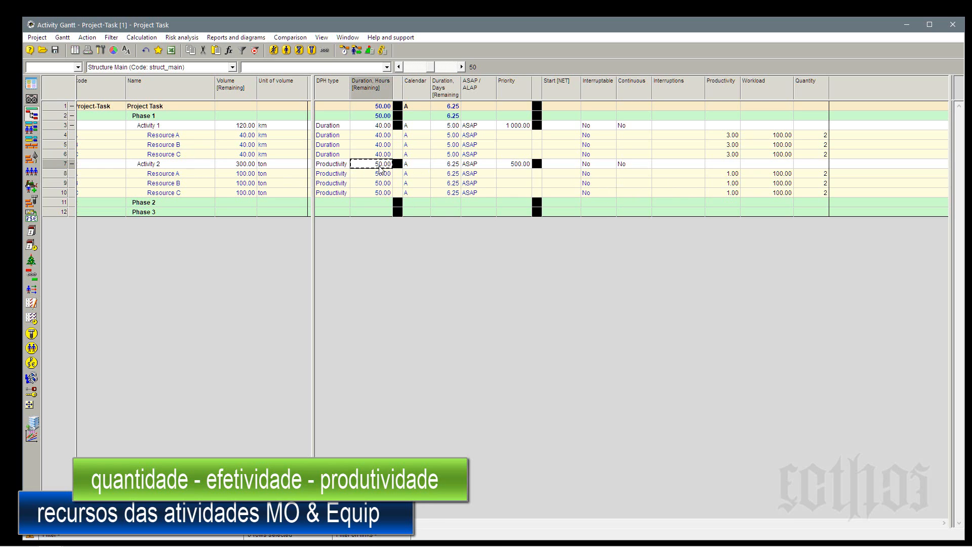
pyautogui.click(725, 175)
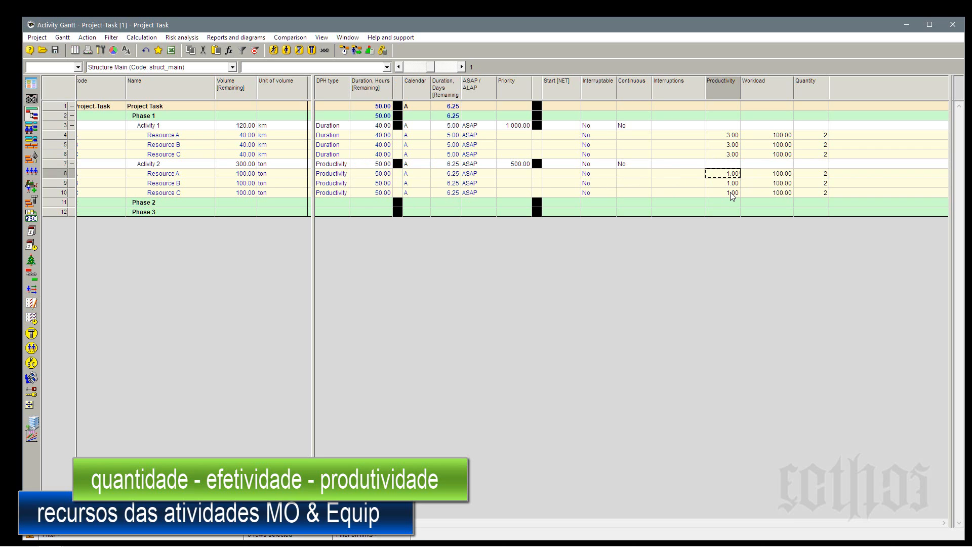
pyautogui.click(823, 183)
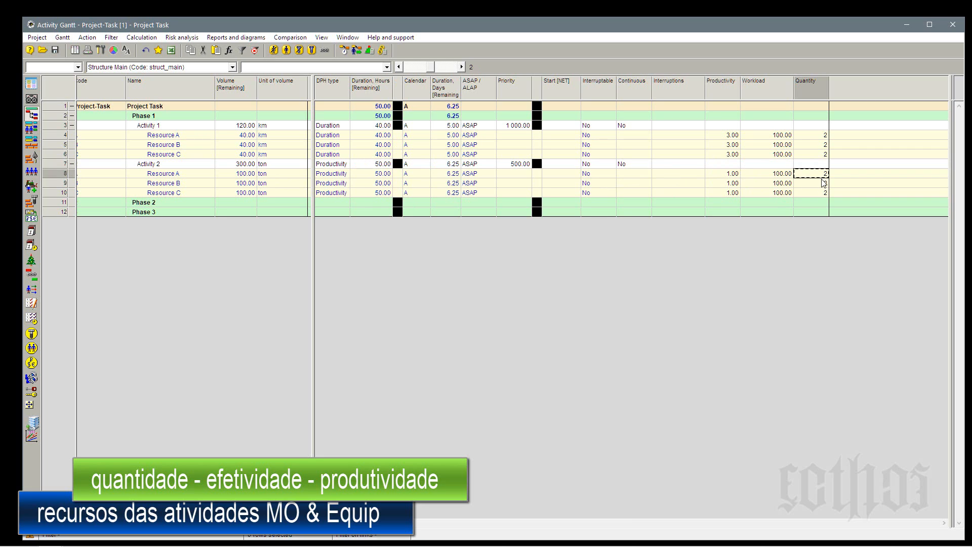
pyautogui.click(822, 192)
pyautogui.click(821, 183)
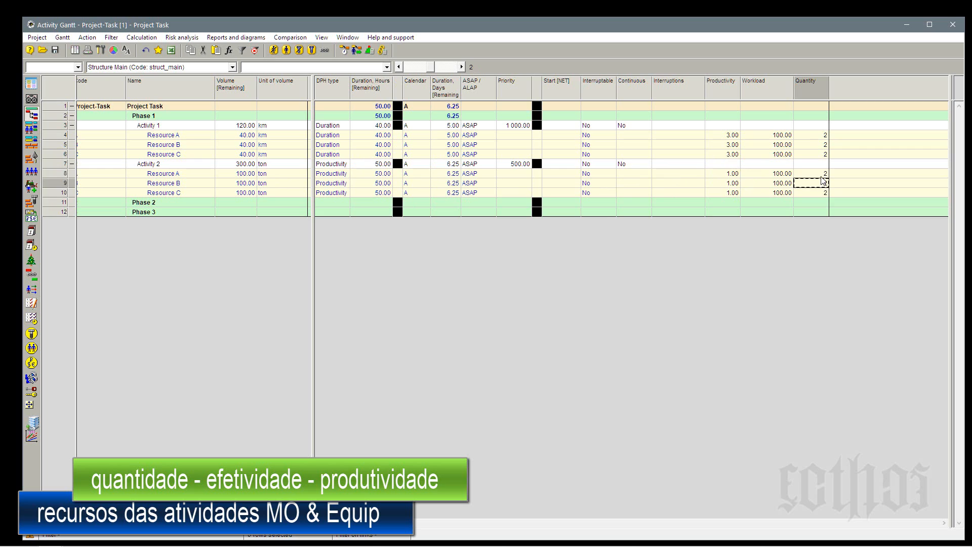
pyautogui.click(821, 175)
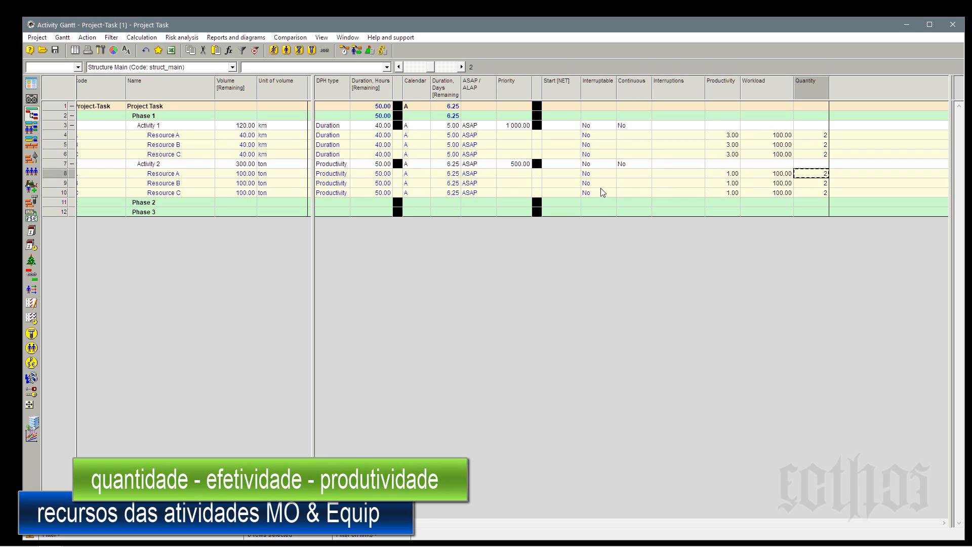
pyautogui.click(238, 164)
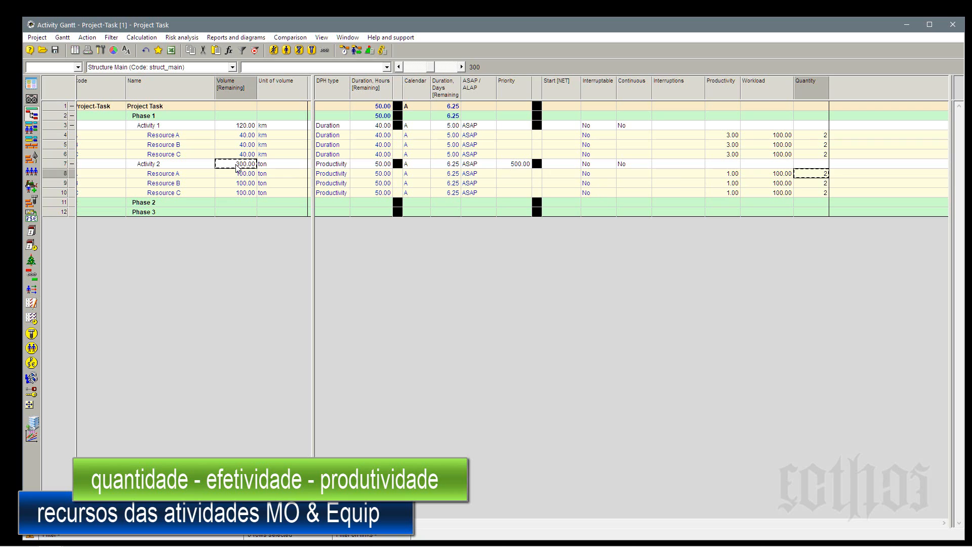
pyautogui.click(386, 165)
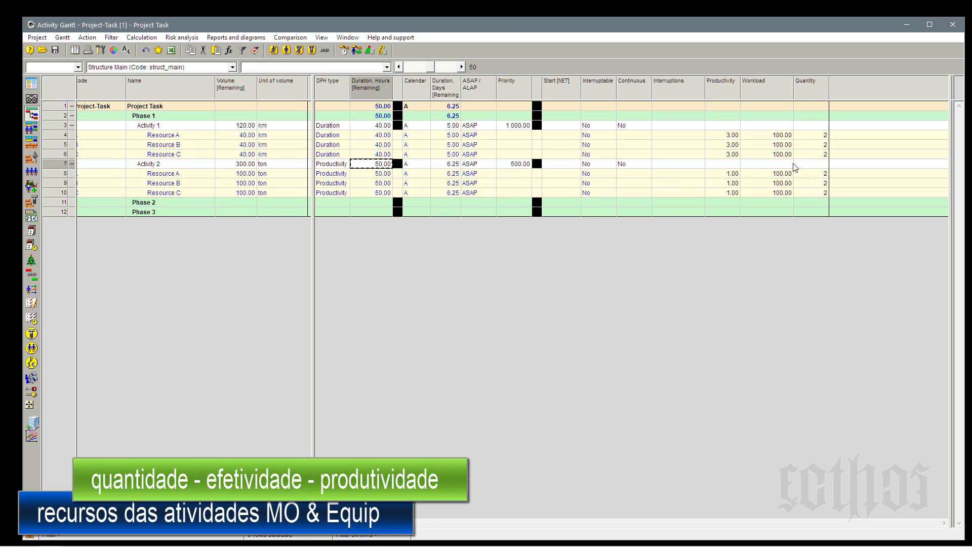
pyautogui.click(57, 168)
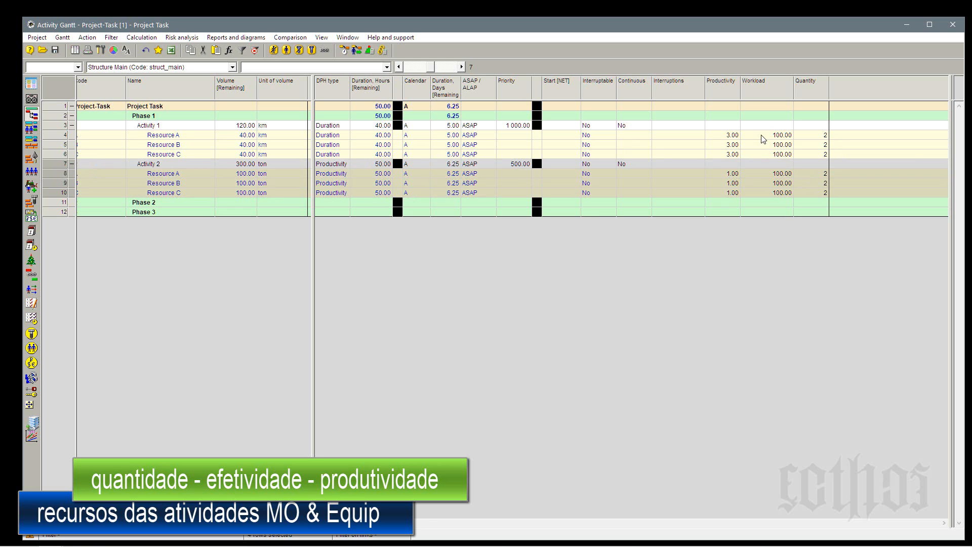
pyautogui.click(60, 128)
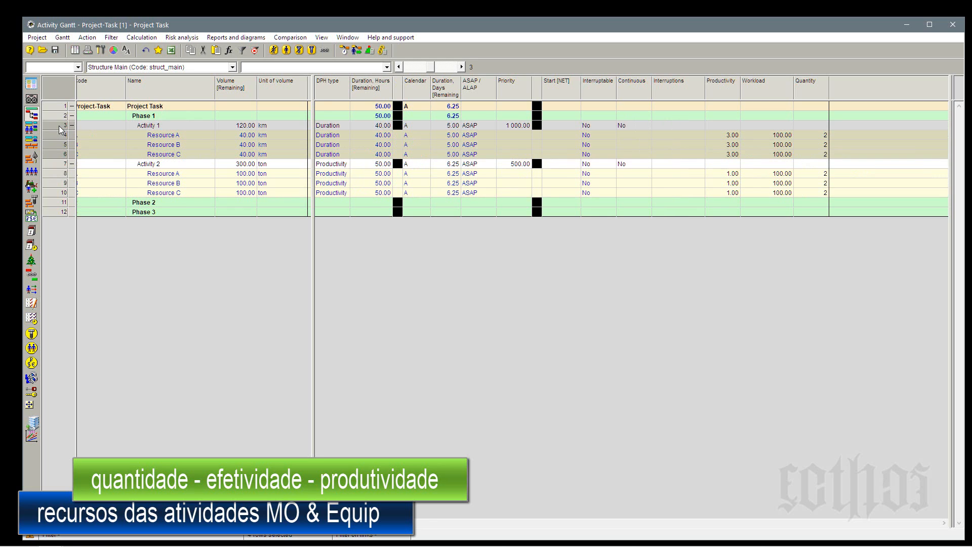
pyautogui.click(60, 164)
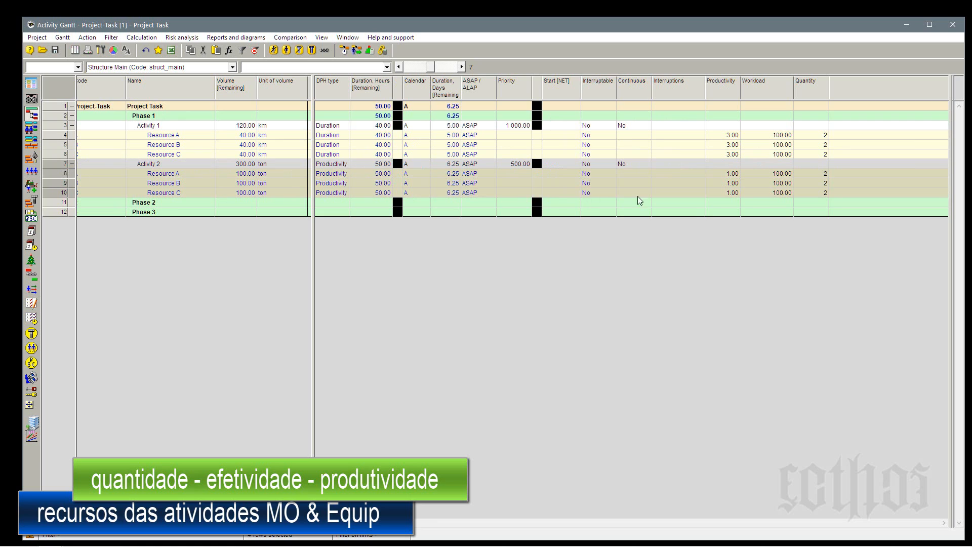
# Insert a new user field column before the Productivity column and narrow it.
pyautogui.rightClick(713, 87)
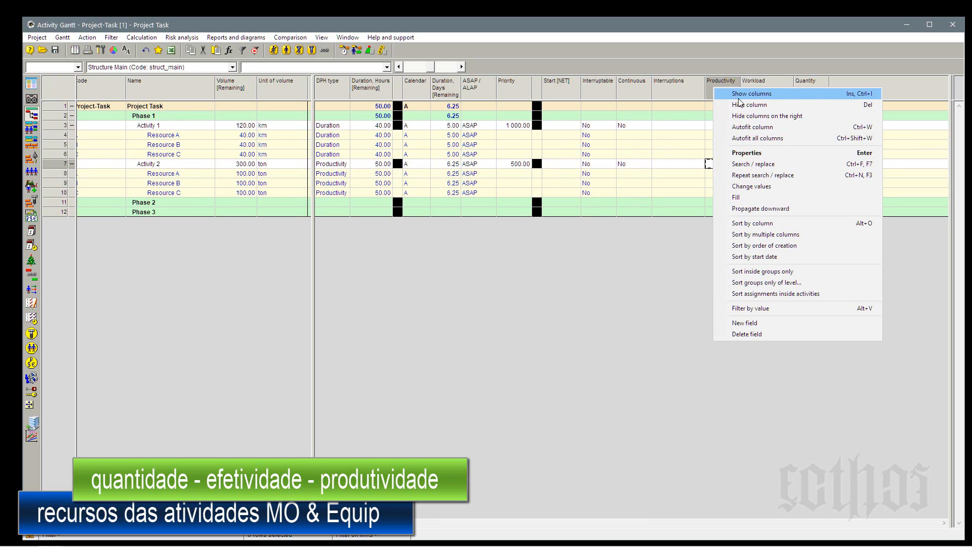
pyautogui.click(745, 322)
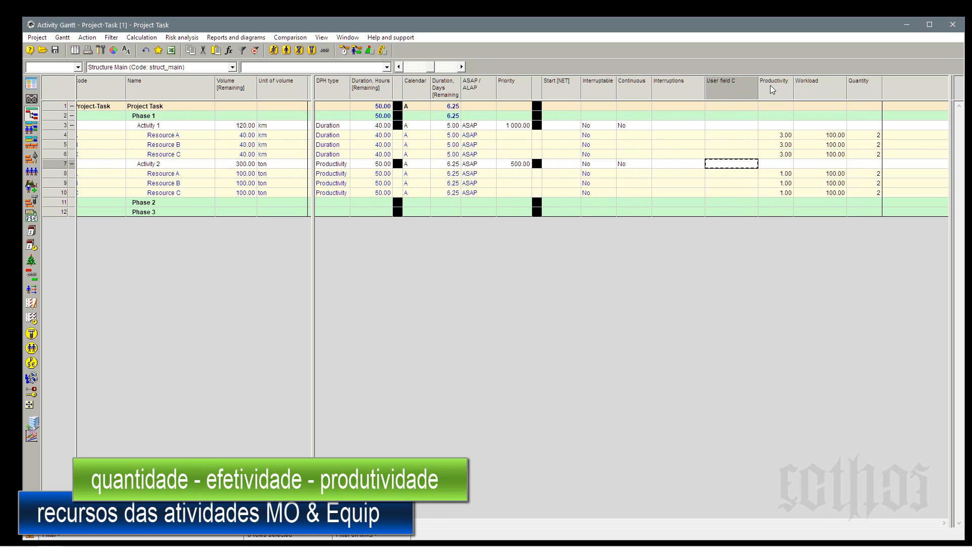
pyautogui.moveTo(758, 89); pyautogui.dragTo(724, 94)
# Set the new user field's width to 8 and enable its Is color option.
pyautogui.click(712, 92)
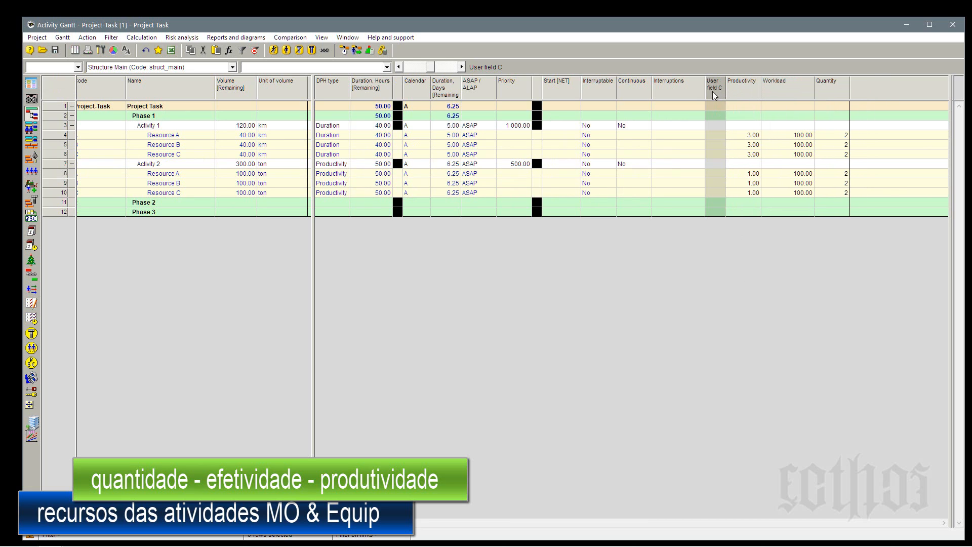
pyautogui.doubleClick(712, 91)
pyautogui.moveTo(589, 224); pyautogui.dragTo(551, 228)
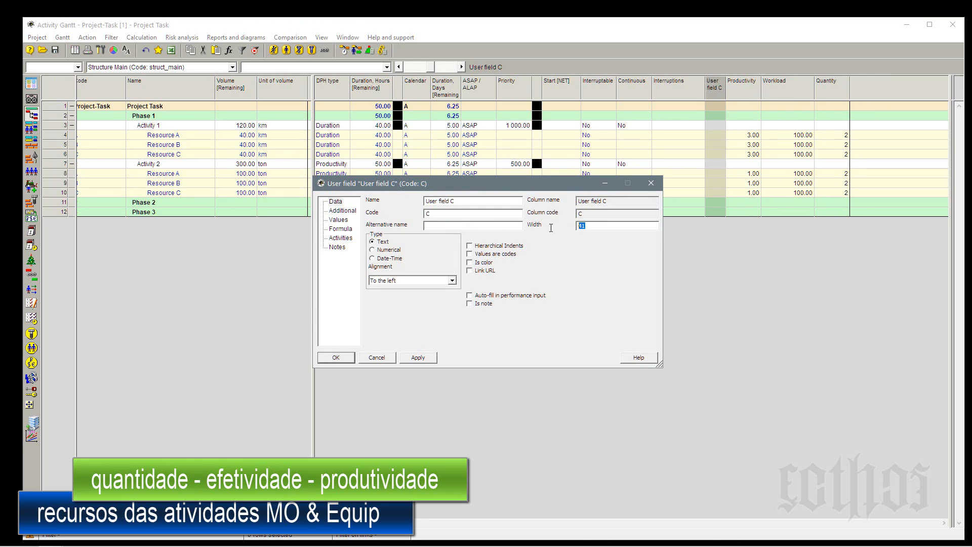
pyautogui.write('8')
pyautogui.click(337, 357)
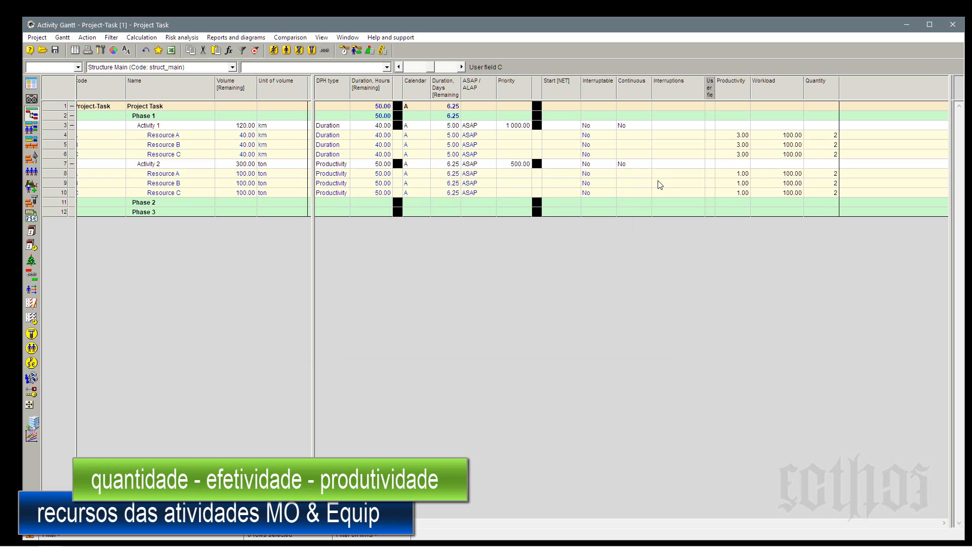
# Clear the name of the narrow color field so that its column header is blank.
pyautogui.doubleClick(713, 88)
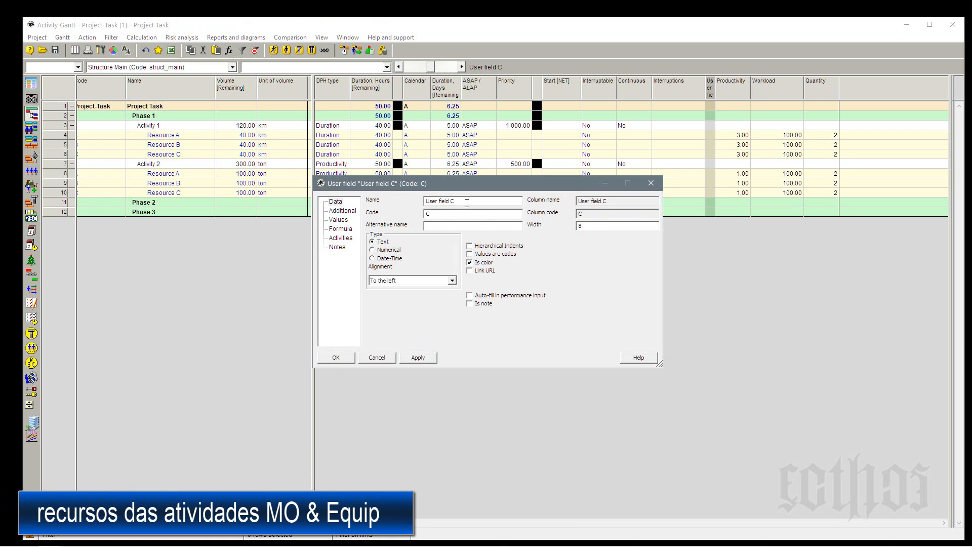
pyautogui.press('Delete')
pyautogui.click(336, 357)
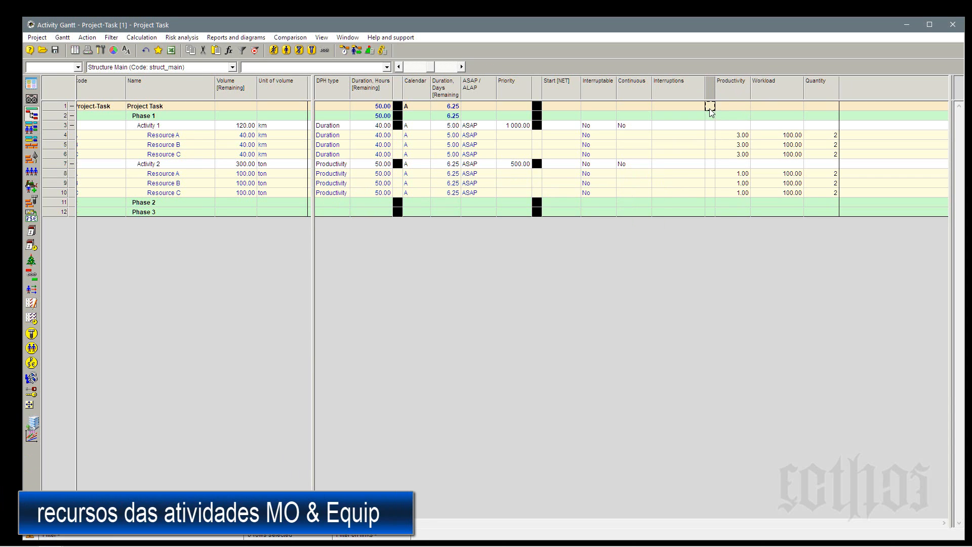
# Color the Project Task row's cell in the unnamed separator column black and propagate it downward to the phases and activities.
pyautogui.doubleClick(710, 105)
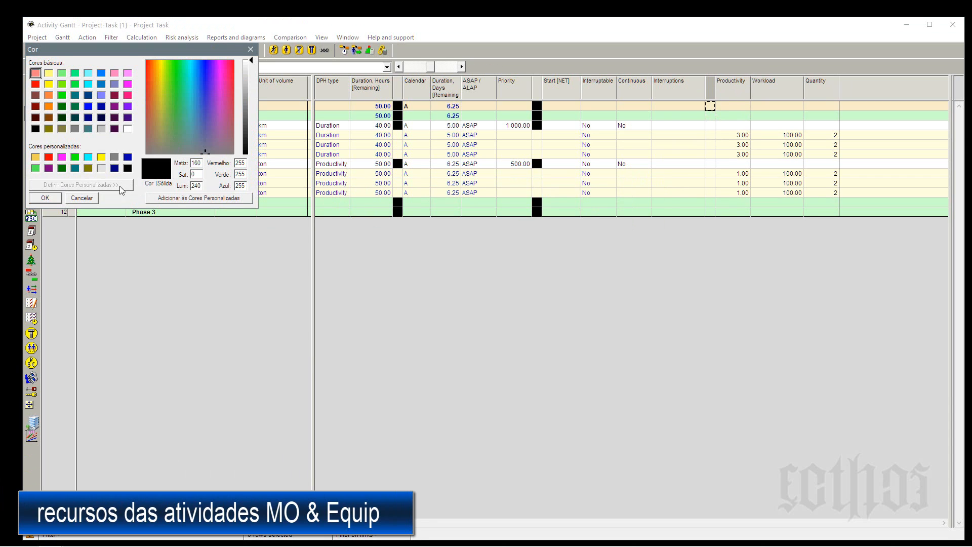
pyautogui.click(45, 198)
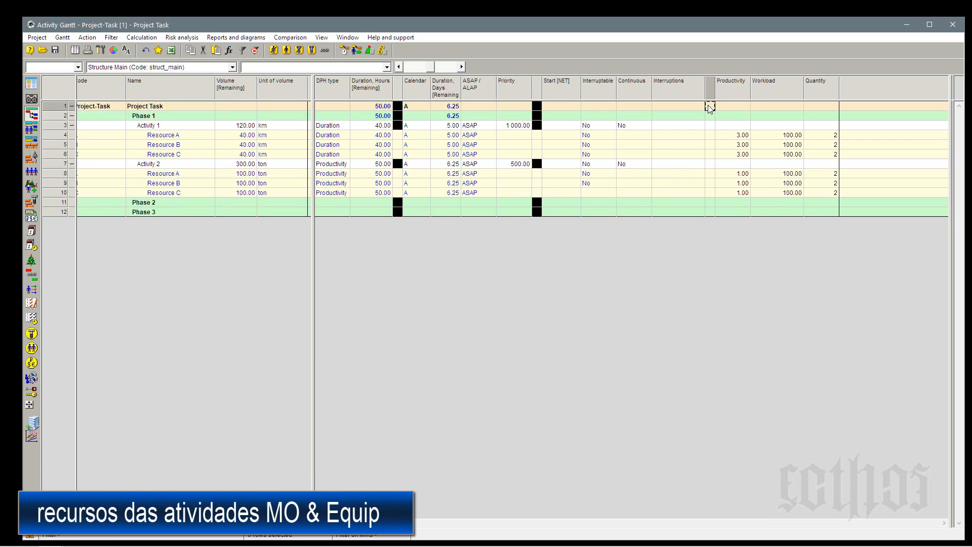
pyautogui.doubleClick(709, 106)
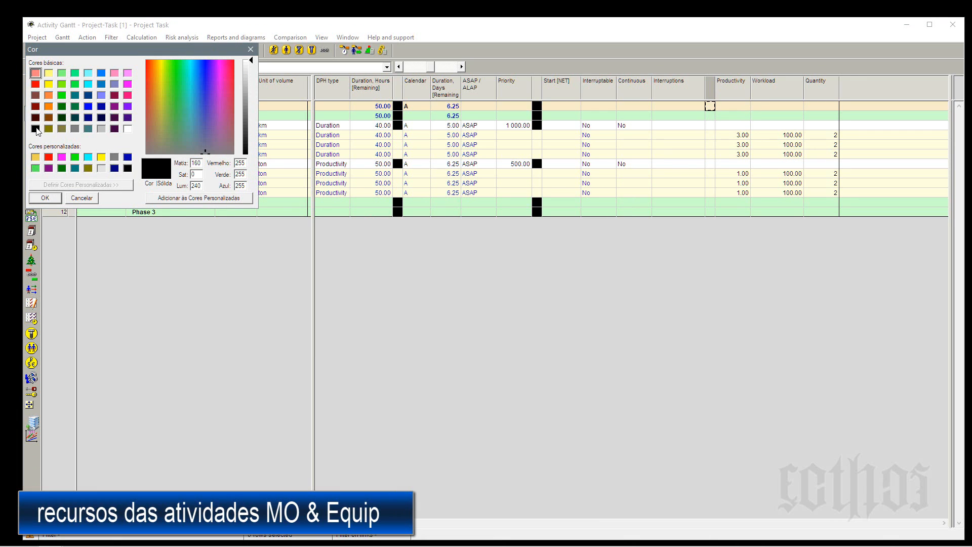
pyautogui.click(56, 198)
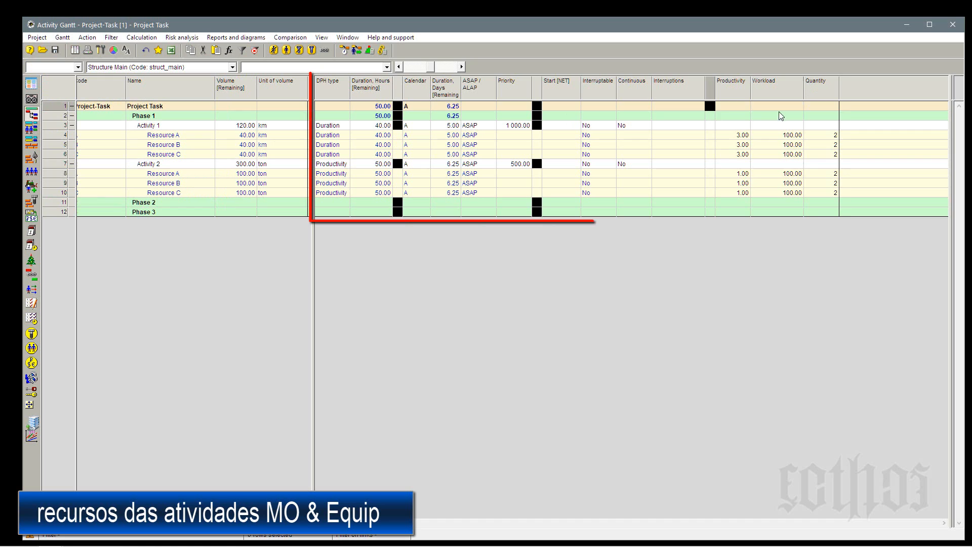
pyautogui.rightClick(709, 106)
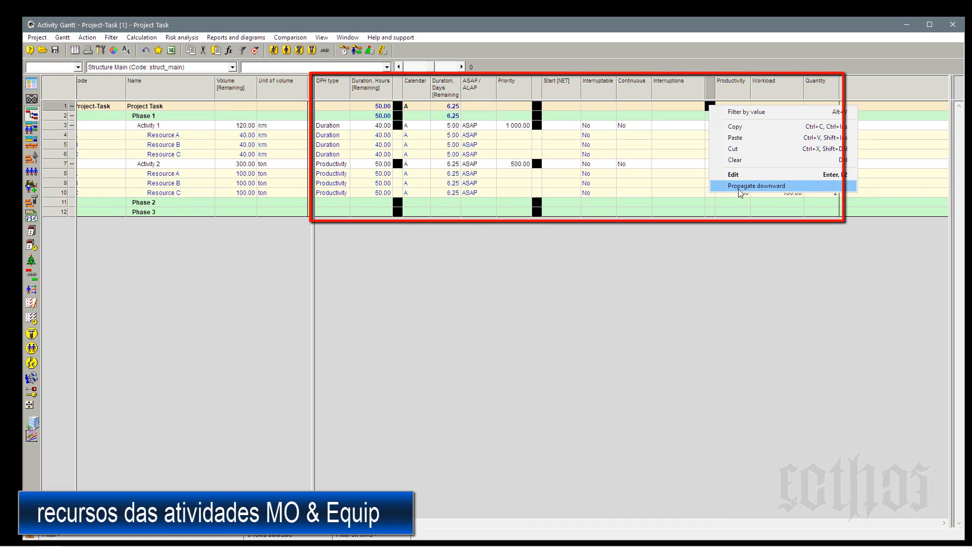
pyautogui.click(738, 186)
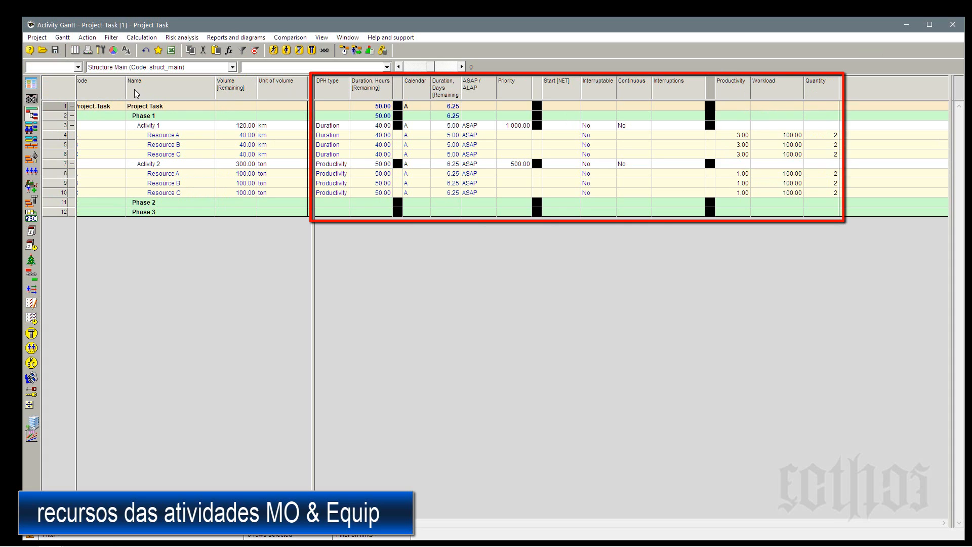
pyautogui.click(105, 136)
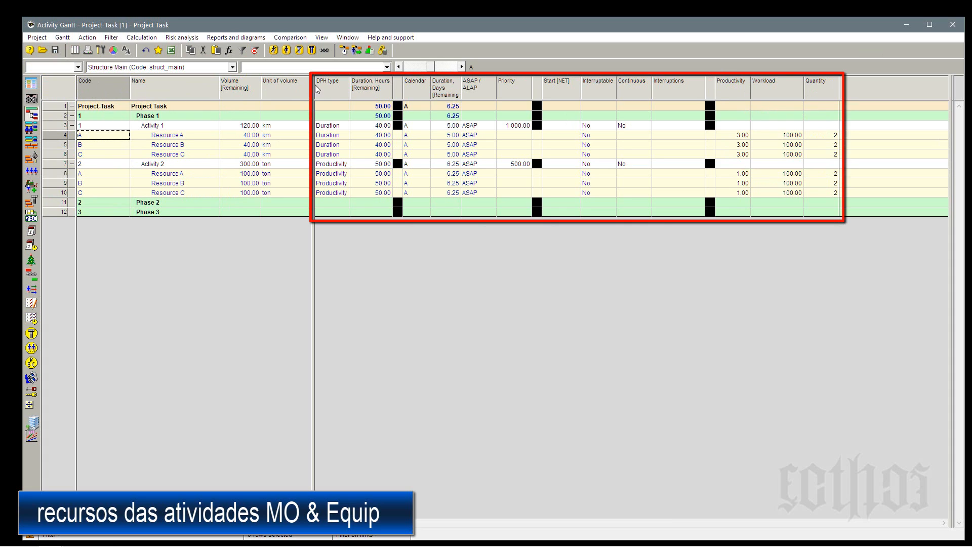
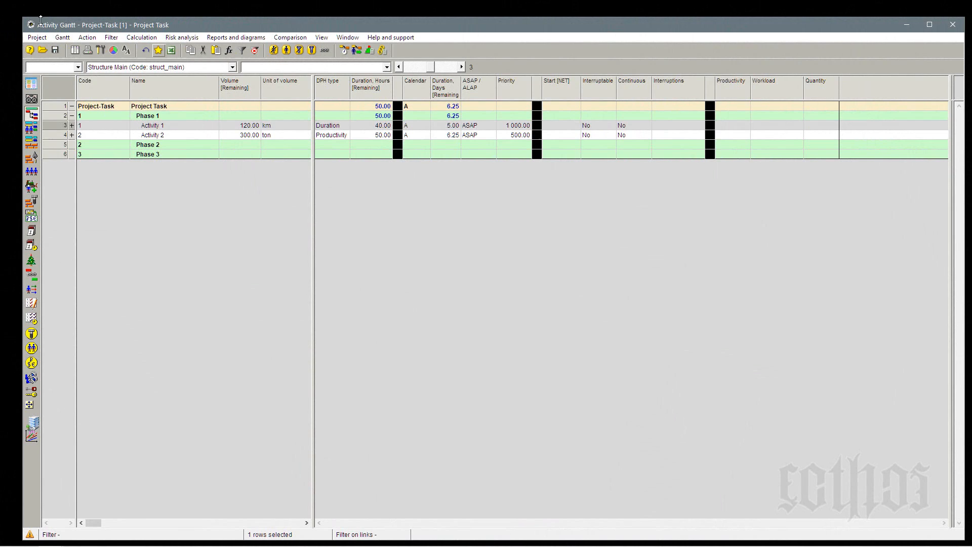
# Save the current Gantt layout in the project as a new layout named "001 - base".
pyautogui.click(62, 37)
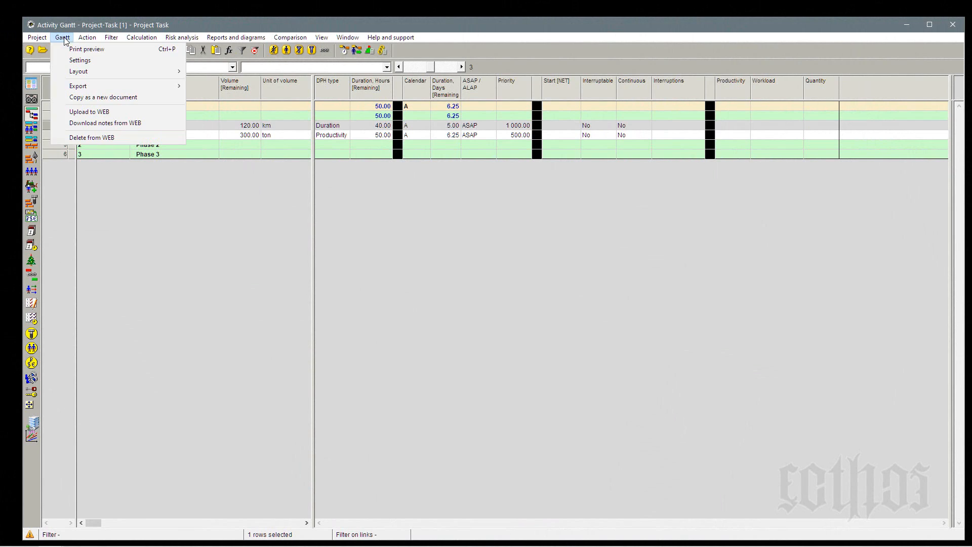
pyautogui.moveTo(84, 71)
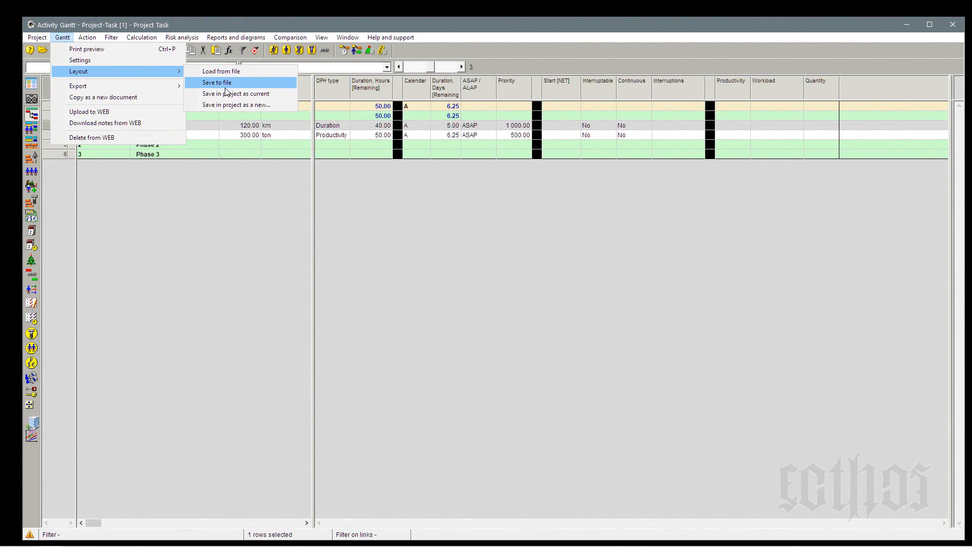
pyautogui.click(226, 104)
pyautogui.write('001')
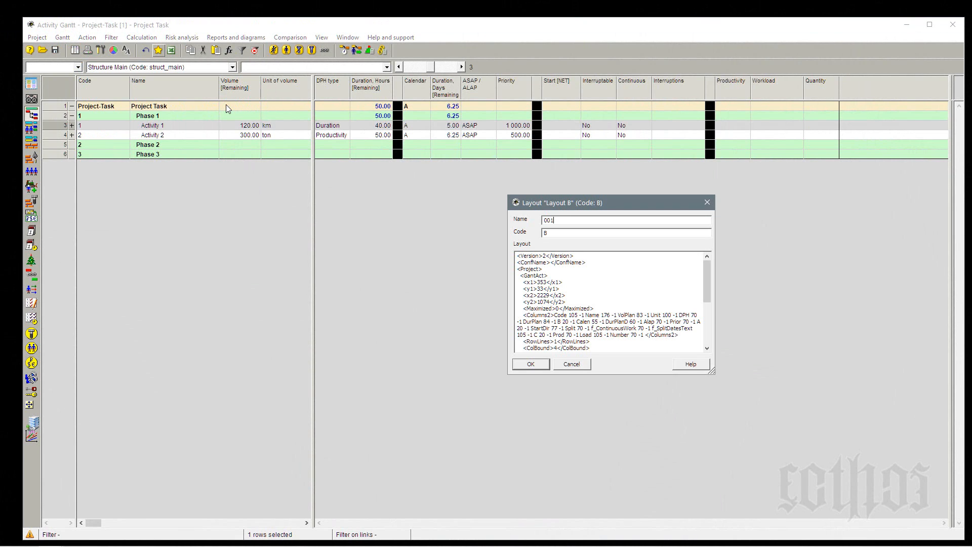
pyautogui.write(' - base')
pyautogui.press('Return')
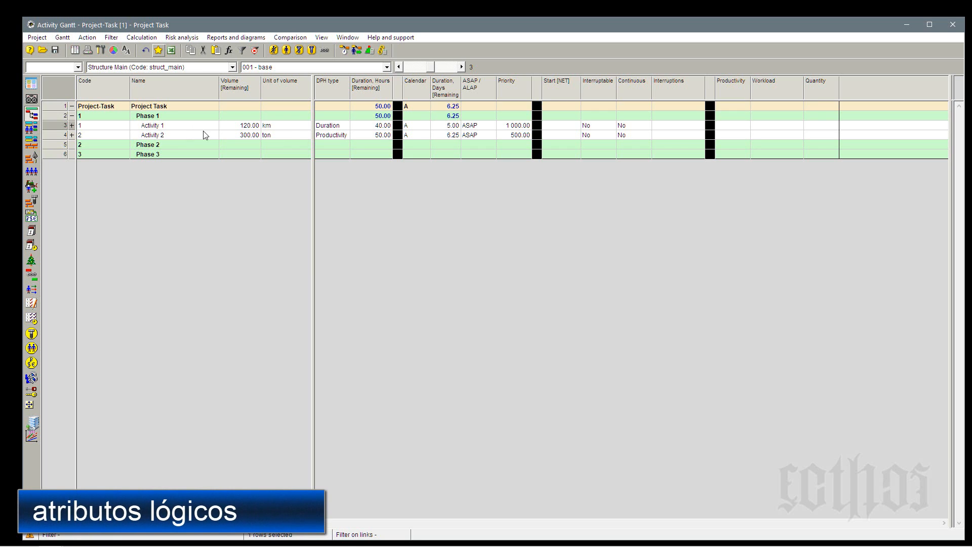
# Set Activity 2 in Phase 1 to the Duration type with 40 remaining hours and run simple scheduling.
pyautogui.click(332, 135)
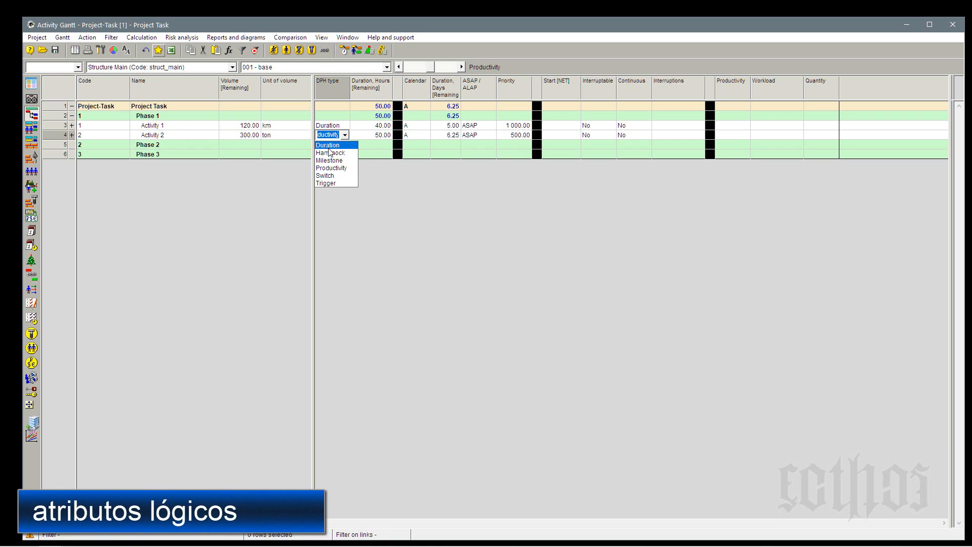
pyautogui.click(328, 146)
pyautogui.click(379, 136)
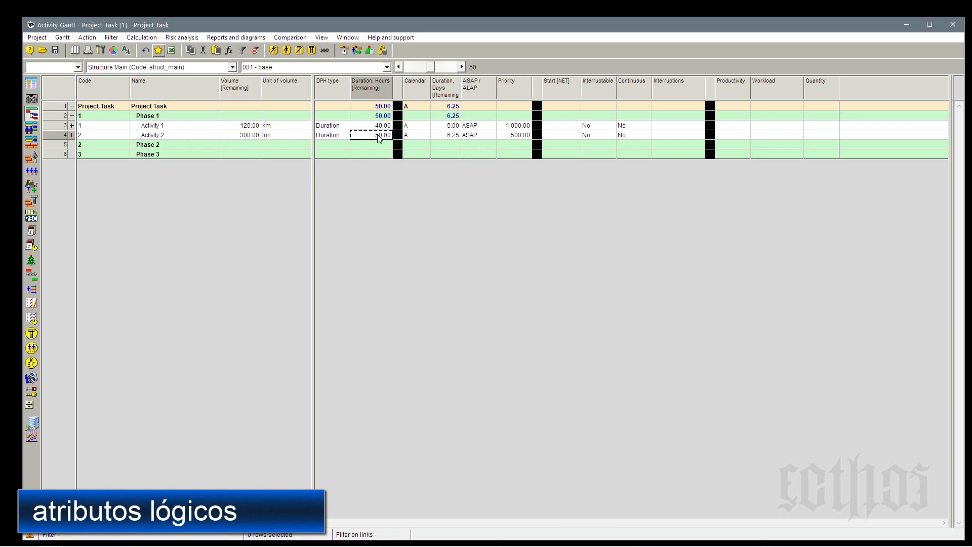
pyautogui.write('40')
pyautogui.press('Return')
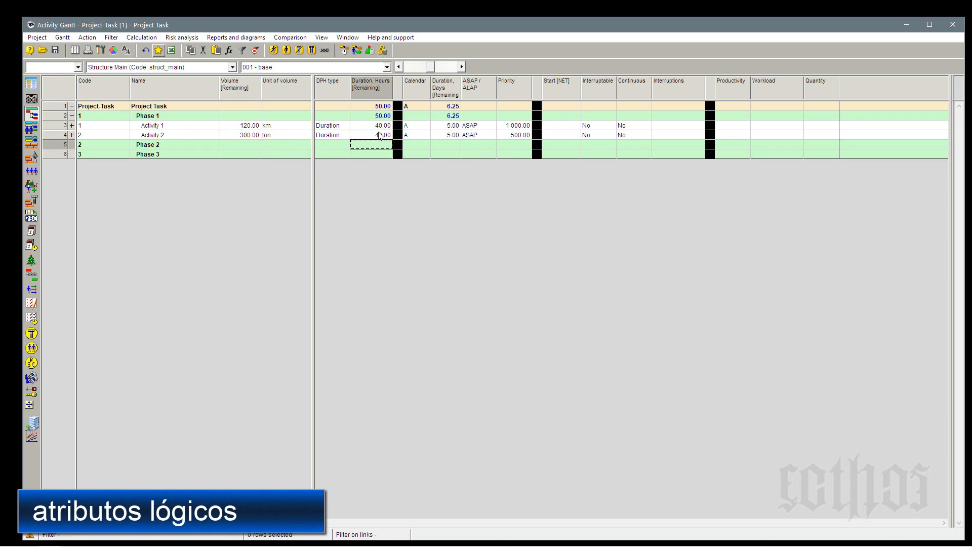
pyautogui.click(345, 52)
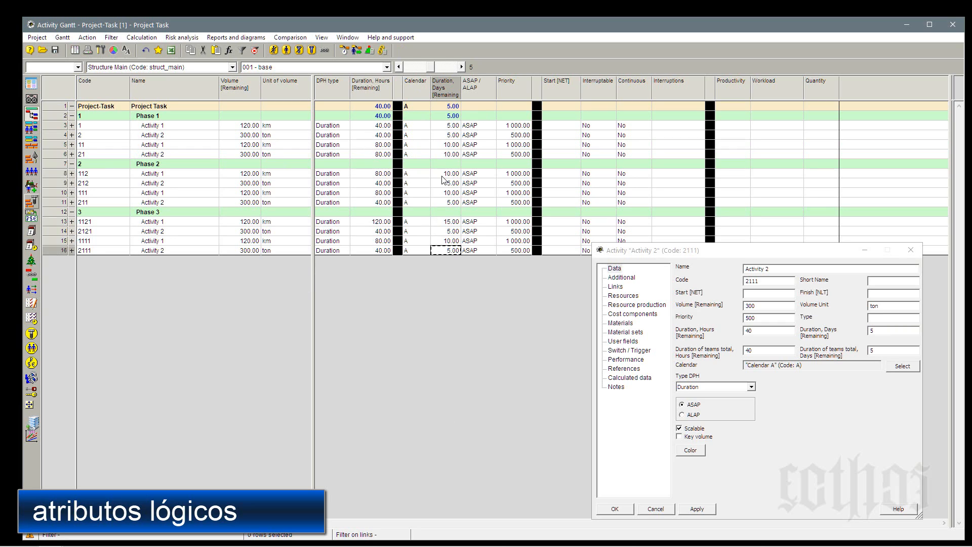
pyautogui.click(446, 126)
pyautogui.click(446, 135)
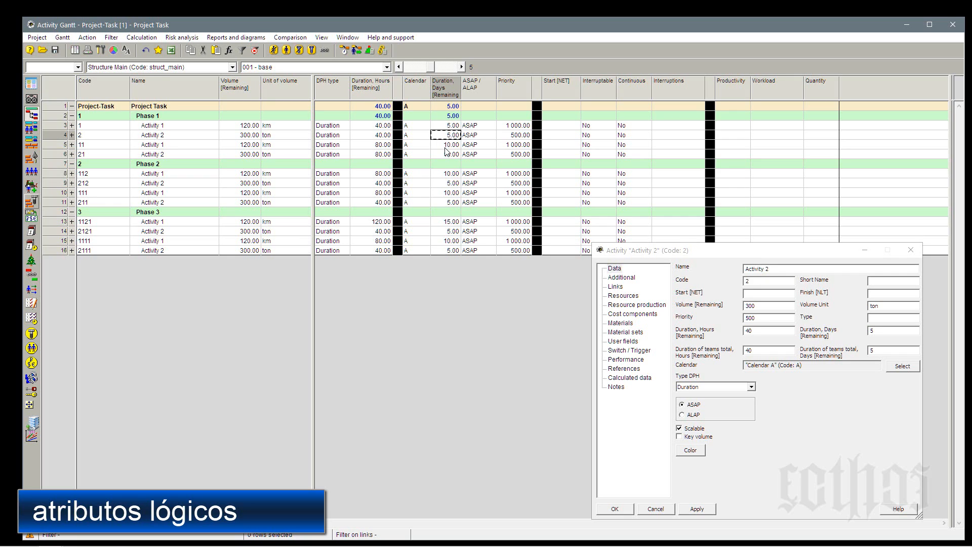
pyautogui.click(446, 145)
pyautogui.click(446, 154)
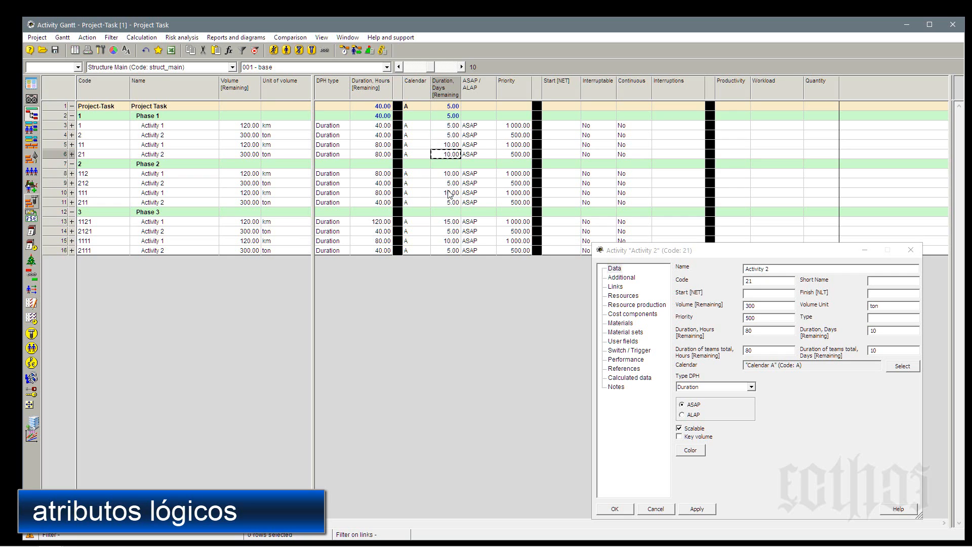
# Hide all columns that follow the black separator column after Duration, Hours.
pyautogui.rightClick(451, 90)
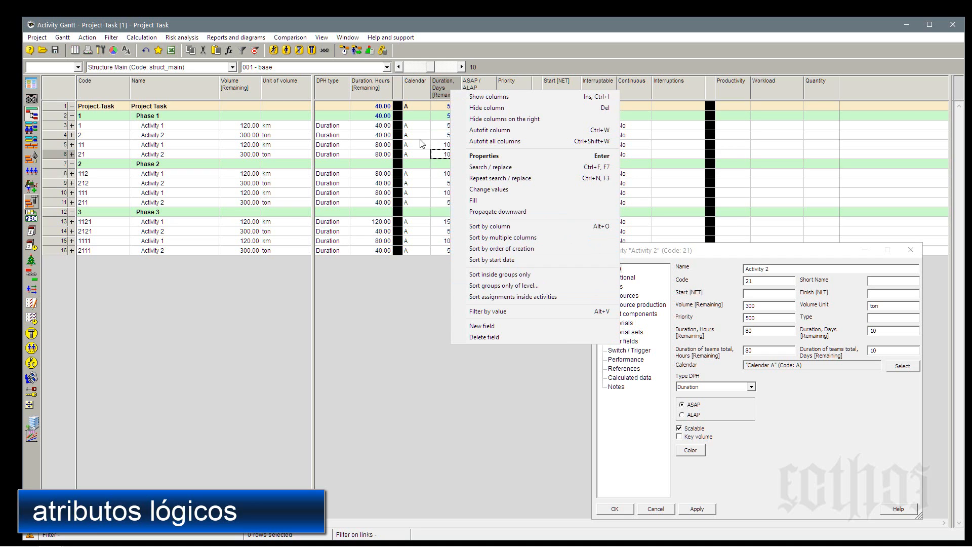
pyautogui.rightClick(398, 81)
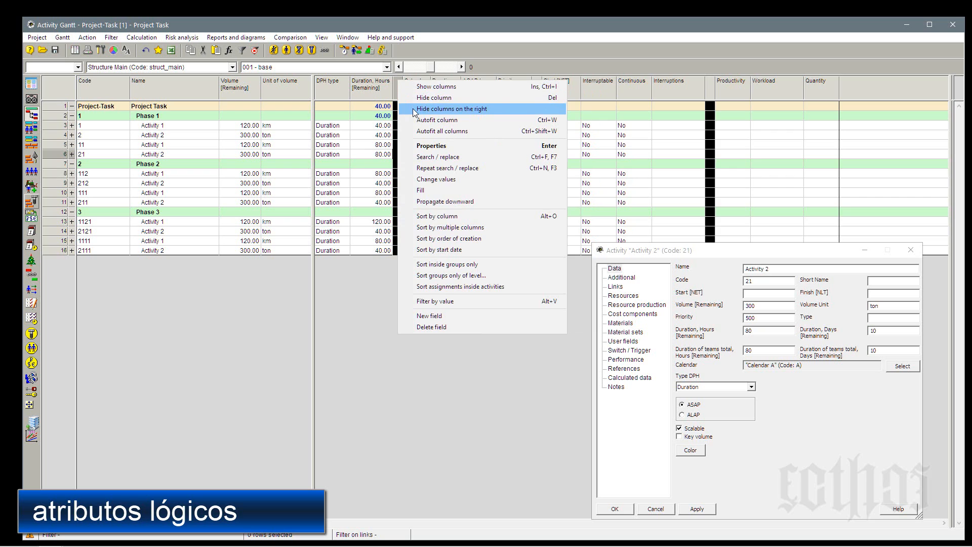
pyautogui.click(413, 109)
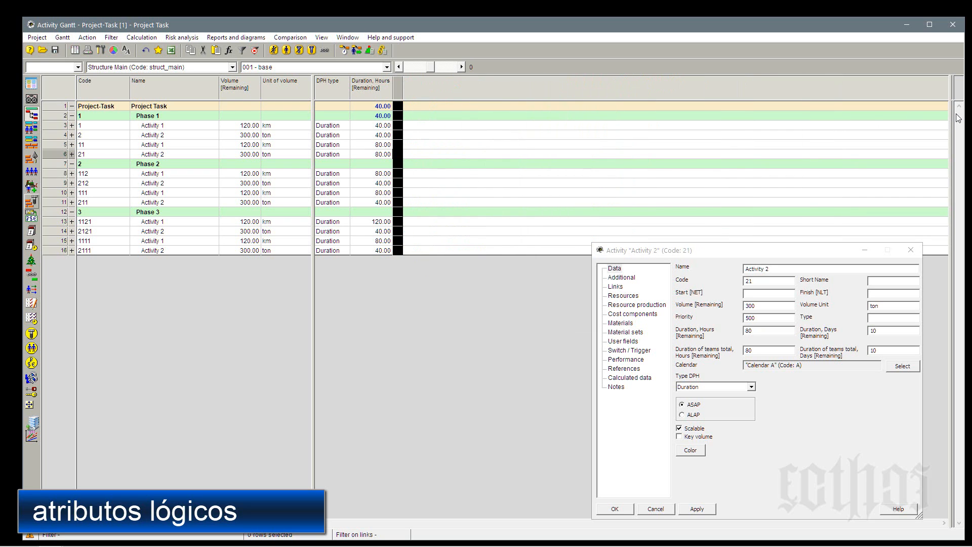
# Reveal the Gantt bar chart beside the table, close the activity properties window and widen the table area.
pyautogui.moveTo(951, 118); pyautogui.dragTo(399, 187)
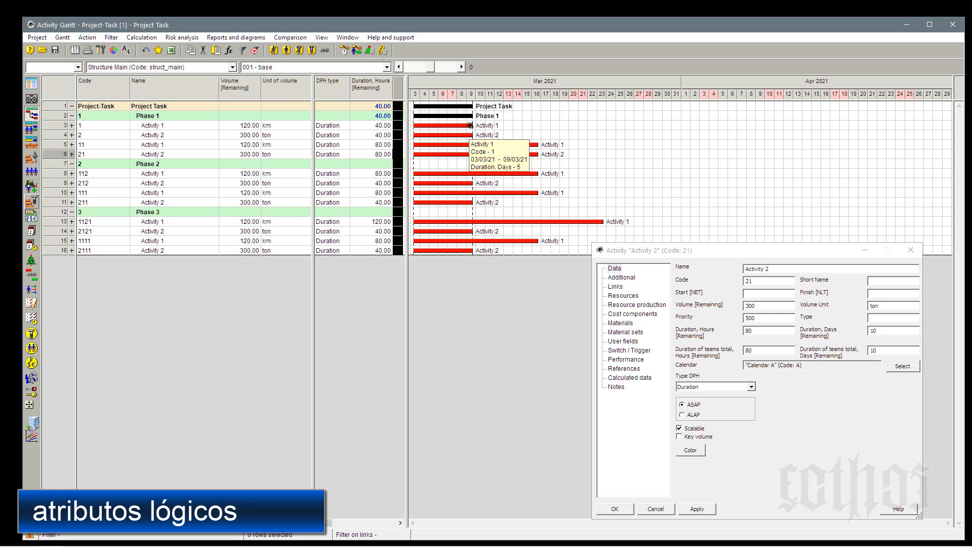
pyautogui.click(910, 252)
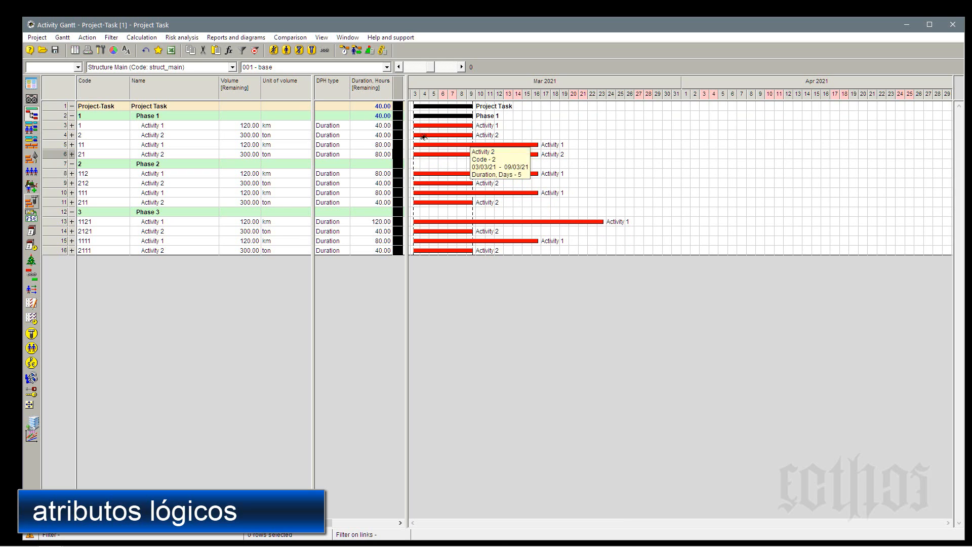
pyautogui.moveTo(407, 136); pyautogui.dragTo(481, 141)
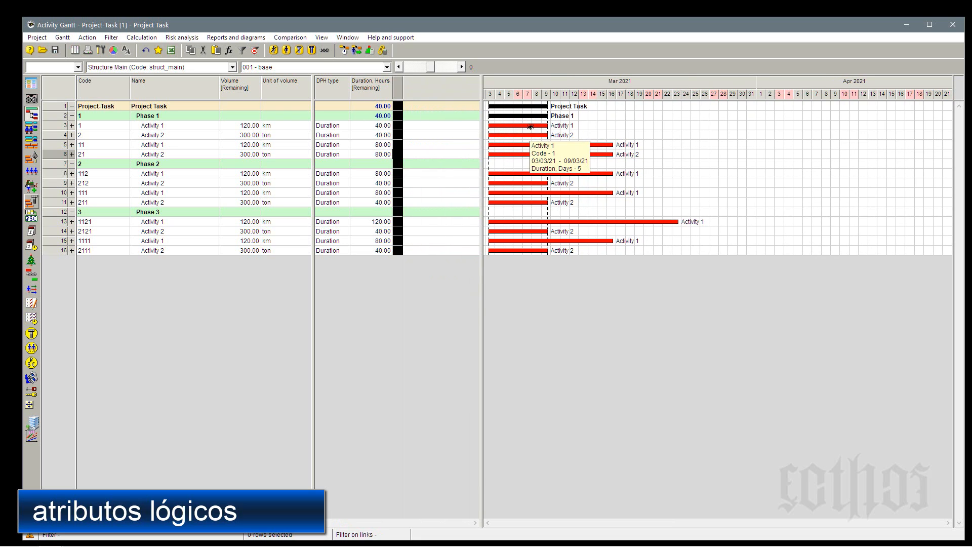
# Link activities 1, 2 and 11 of Phase 1 finish-to-start on the chart and run simple scheduling.
pyautogui.moveTo(530, 126); pyautogui.dragTo(533, 135)
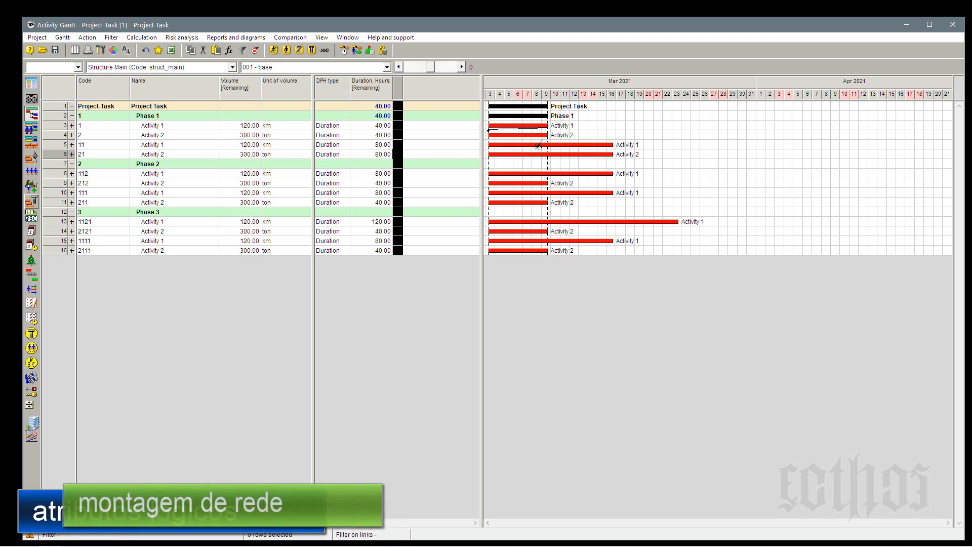
pyautogui.click(344, 51)
pyautogui.click(446, 424)
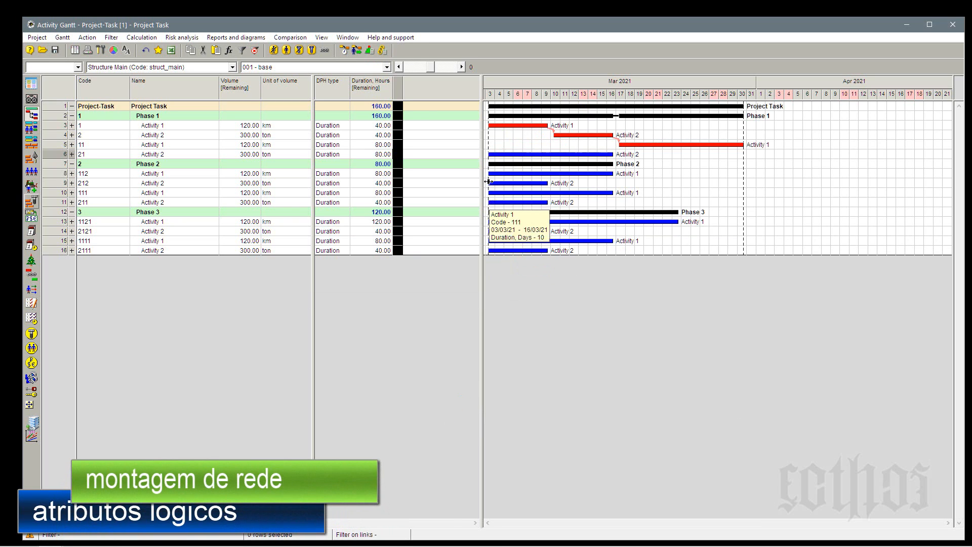
# Show the Preceding activities column after the black separator column.
pyautogui.rightClick(441, 87)
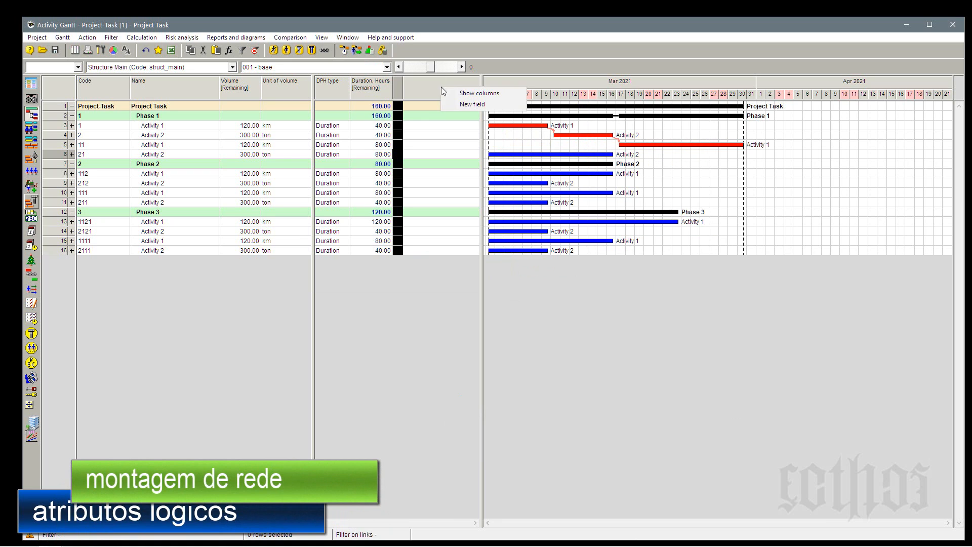
pyautogui.click(448, 93)
pyautogui.write('pr')
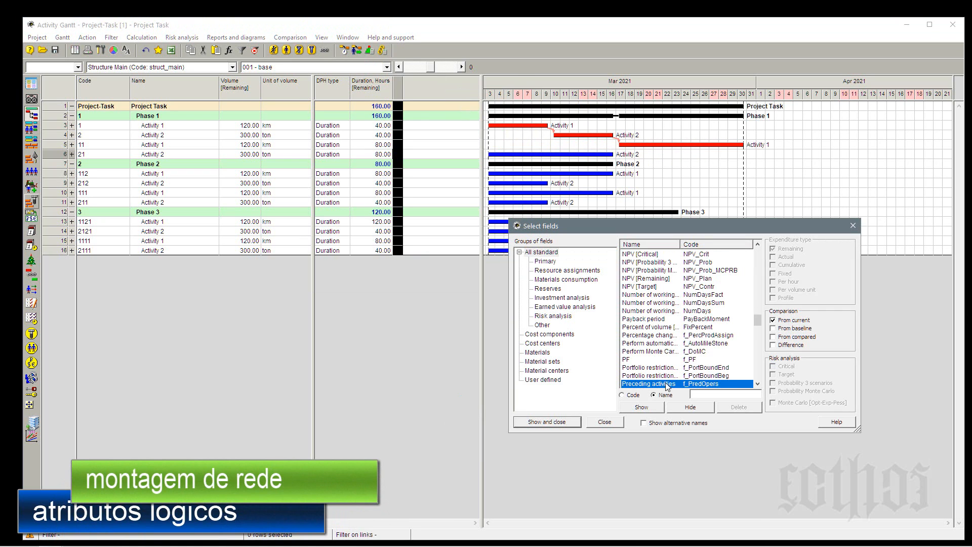
pyautogui.click(658, 410)
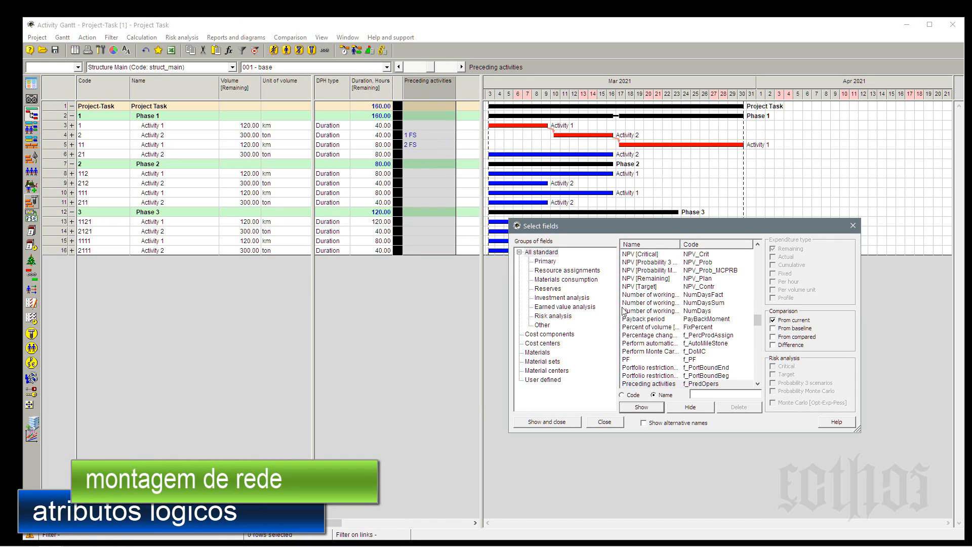
# Find the Succeeding activities field in the standard fields, show it as a column and close the field selection.
pyautogui.click(633, 330)
pyautogui.press('s')
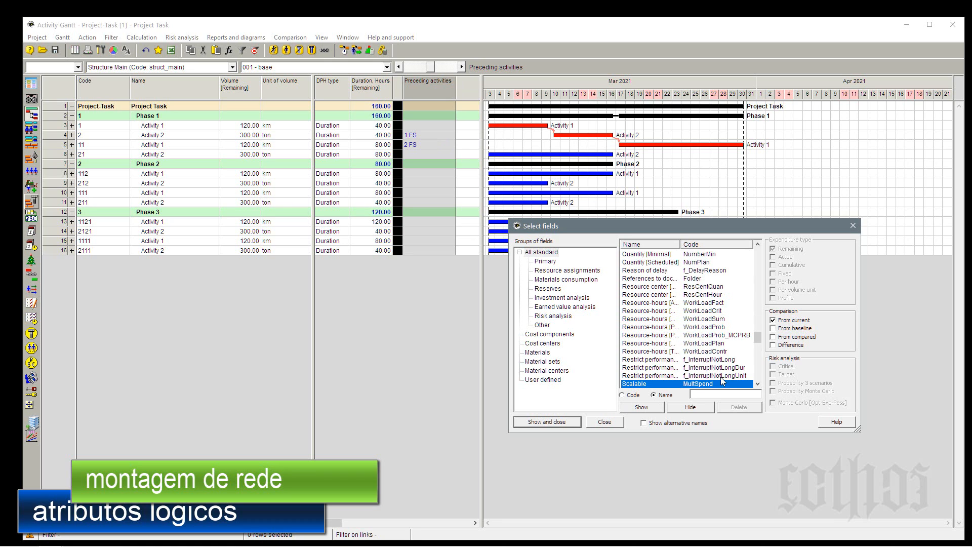
pyautogui.scroll(-3, 673, 361)
pyautogui.scroll(-3, 654, 332)
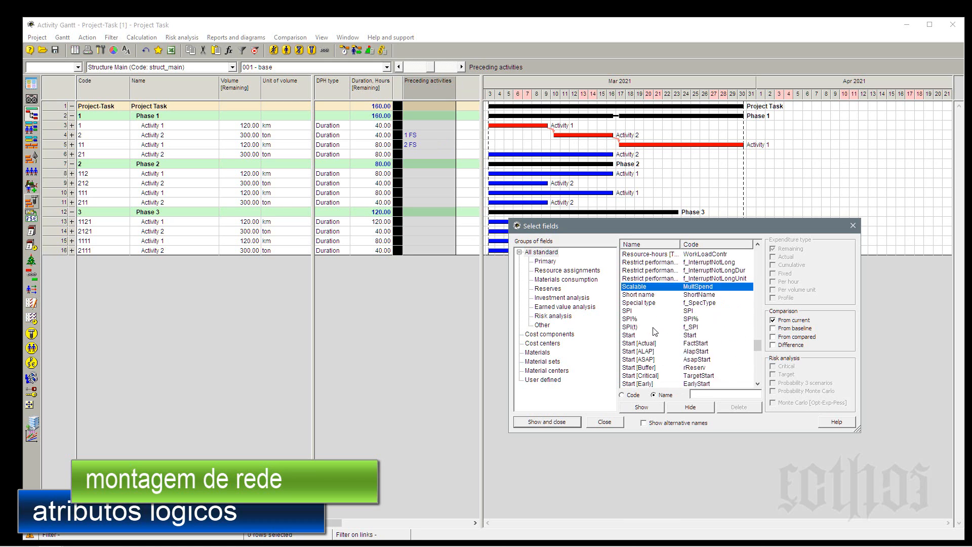
pyautogui.scroll(-6, 653, 332)
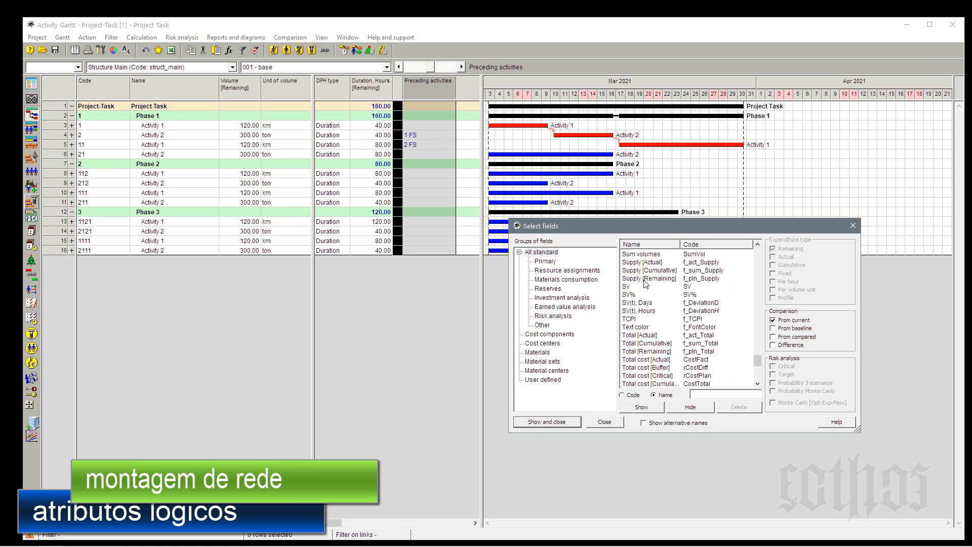
pyautogui.scroll(2, 646, 284)
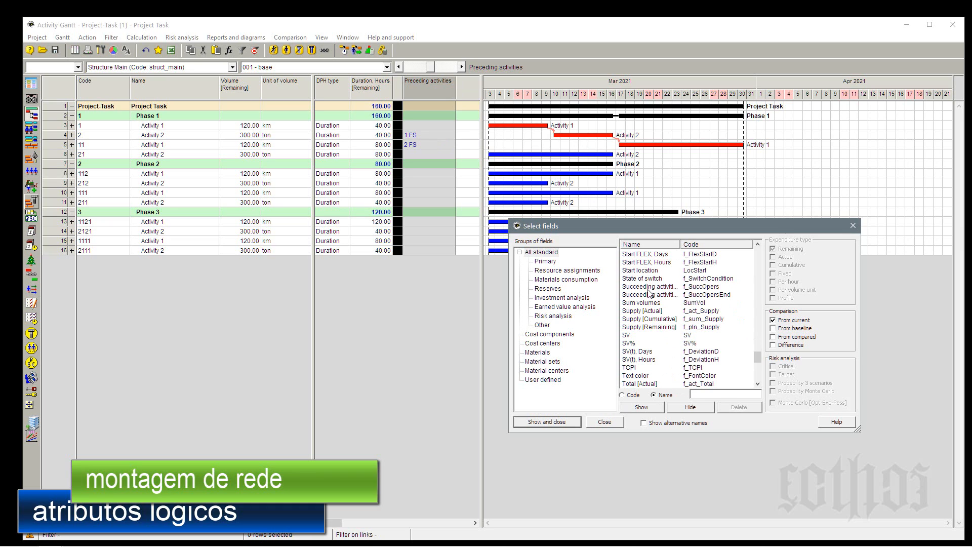
pyautogui.doubleClick(680, 243)
pyautogui.click(664, 287)
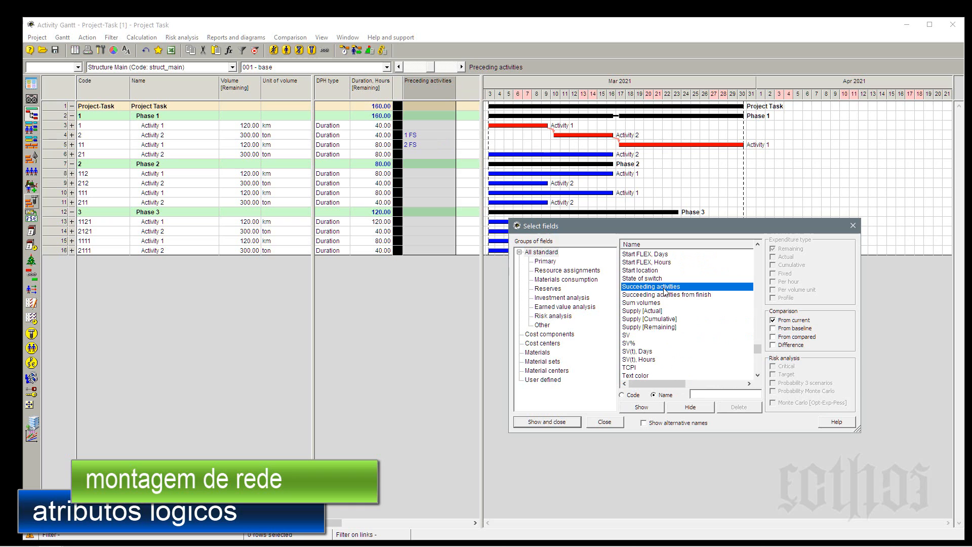
pyautogui.click(552, 421)
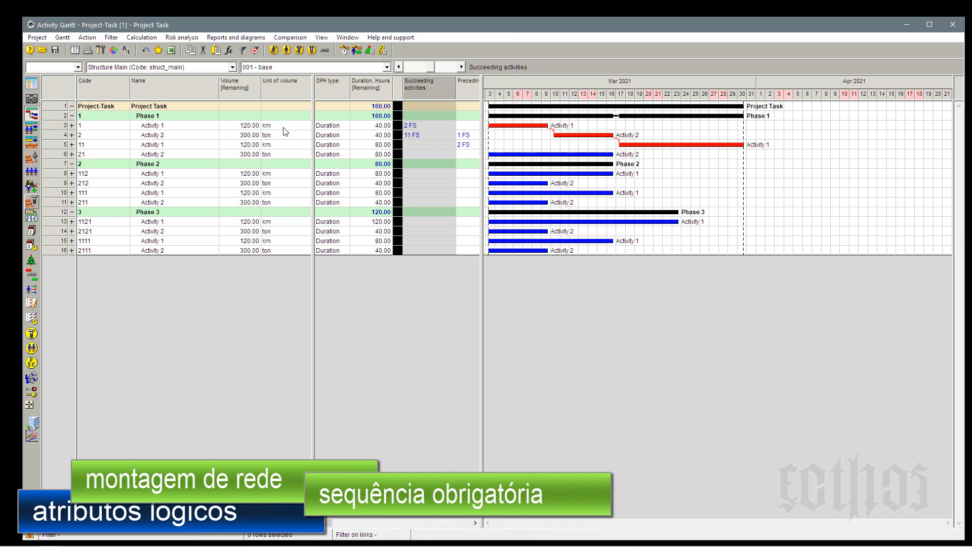
# Examine the succeeding activity links of activities 1 and 2 in Phase 1 against the chart.
pyautogui.click(417, 126)
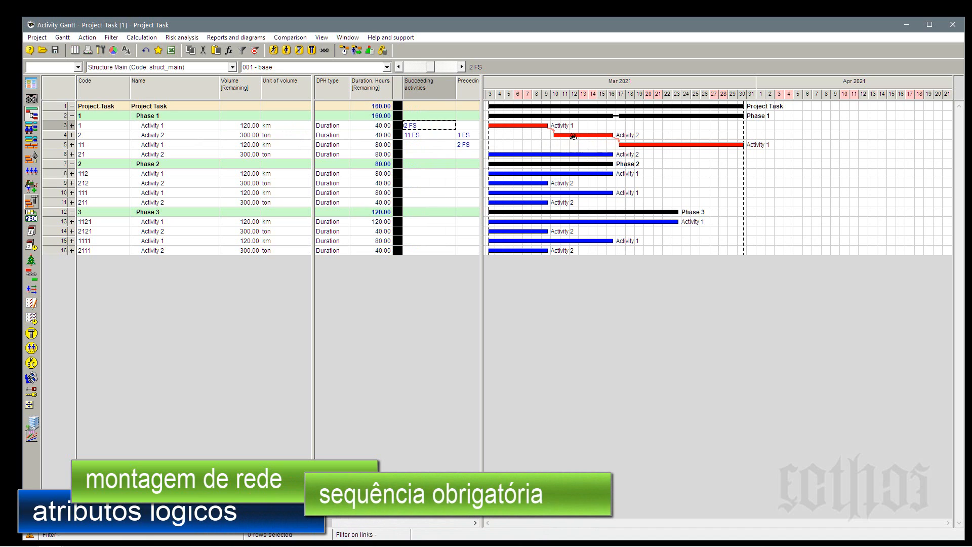
pyautogui.moveTo(578, 138)
pyautogui.click(423, 135)
pyautogui.click(425, 126)
pyautogui.click(428, 135)
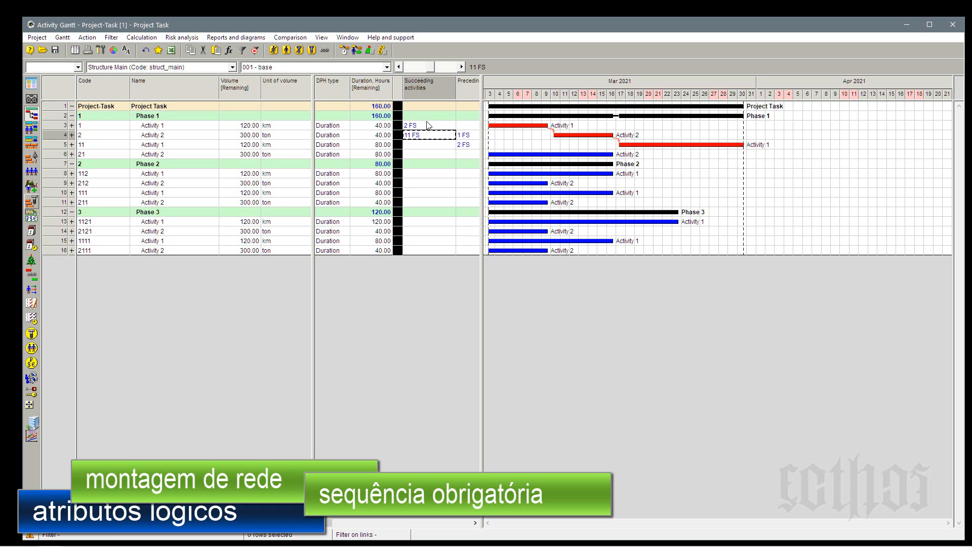
pyautogui.click(429, 126)
pyautogui.click(429, 136)
# Move the black separator column to follow Preceding activities and fit the table area so it ends there.
pyautogui.moveTo(483, 130); pyautogui.dragTo(510, 128)
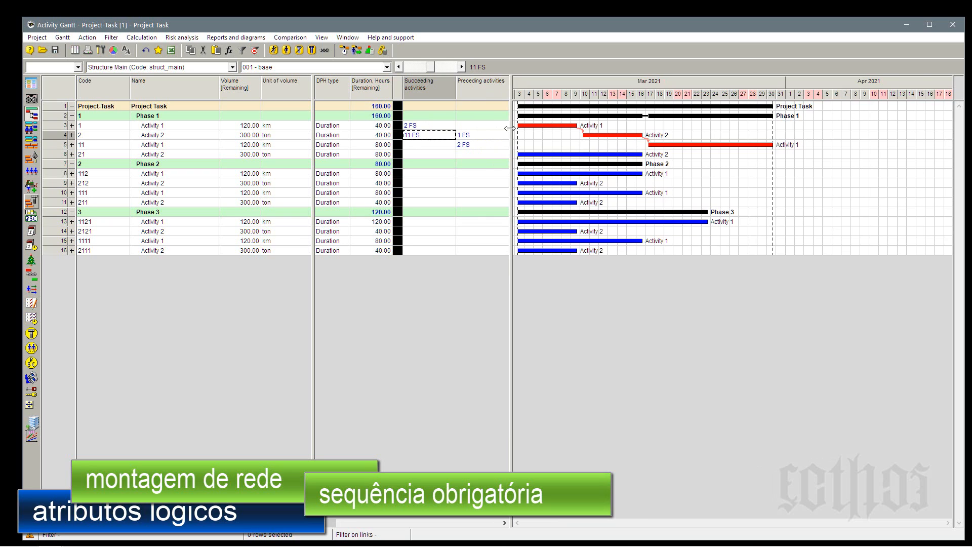
pyautogui.moveTo(510, 128); pyautogui.dragTo(639, 127)
pyautogui.moveTo(399, 92); pyautogui.dragTo(531, 104)
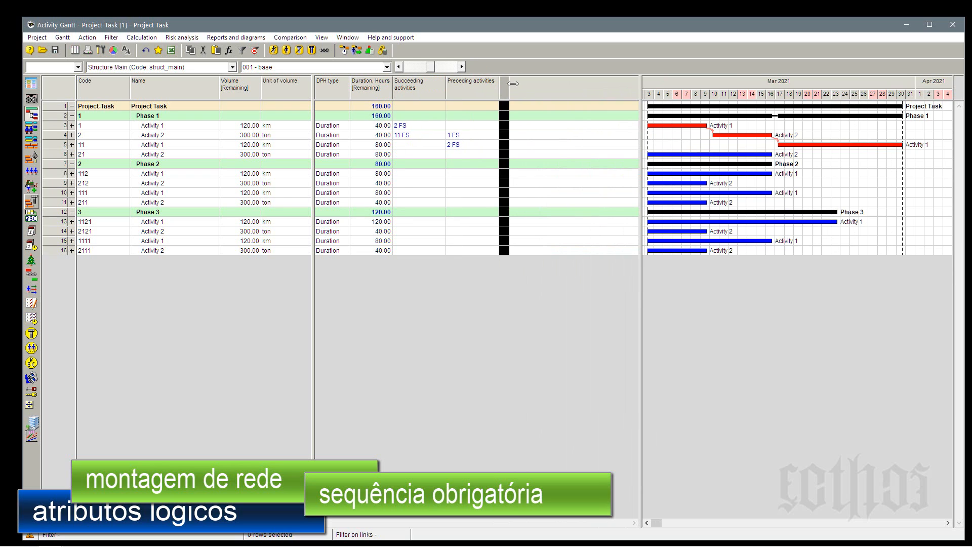
pyautogui.moveTo(642, 92); pyautogui.dragTo(501, 103)
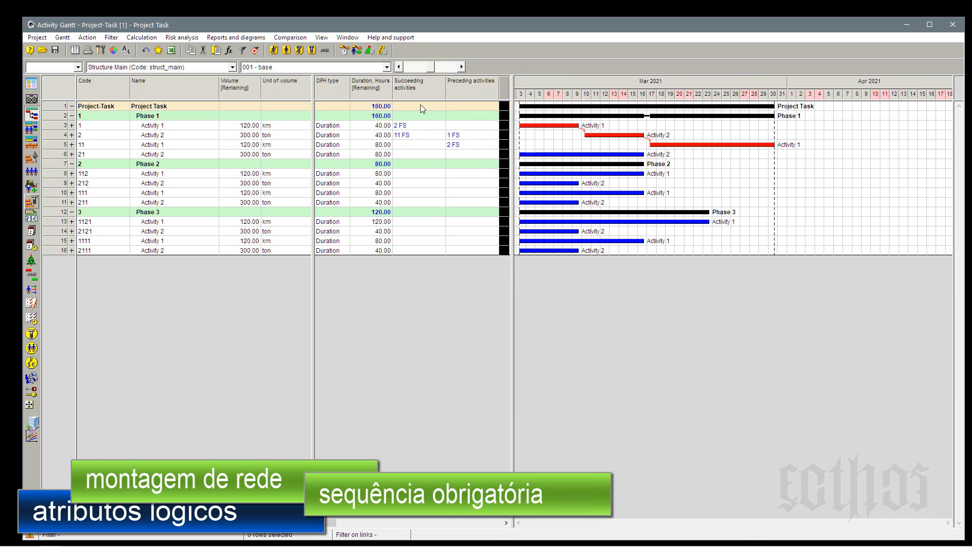
# Narrow the fixed area holding the Code to Unit of volume columns slightly.
pyautogui.click(99, 136)
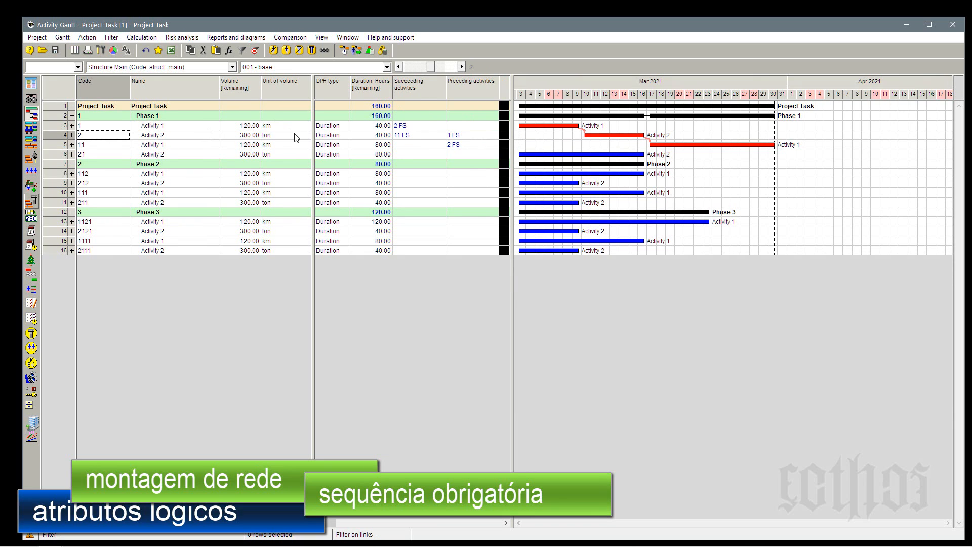
pyautogui.click(294, 135)
pyautogui.click(160, 145)
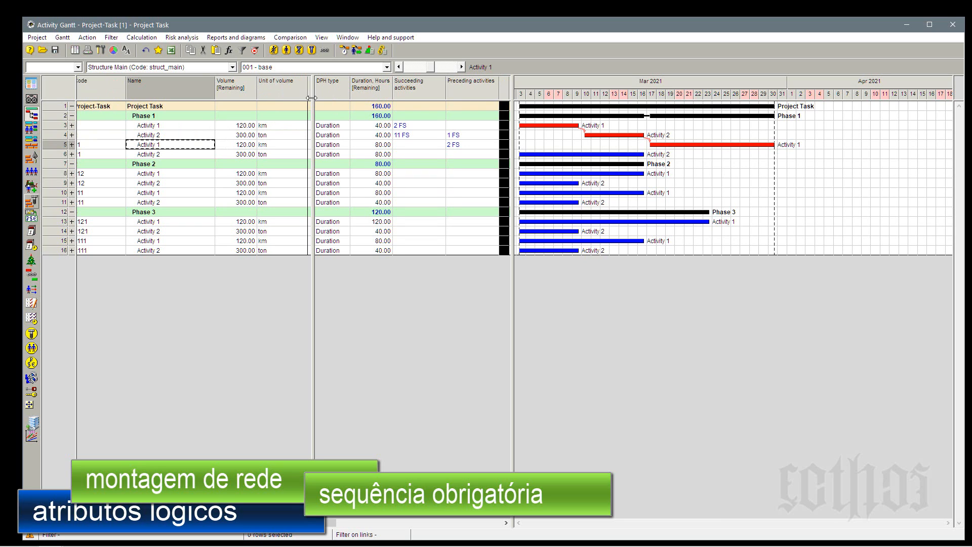
pyautogui.moveTo(313, 97); pyautogui.dragTo(308, 97)
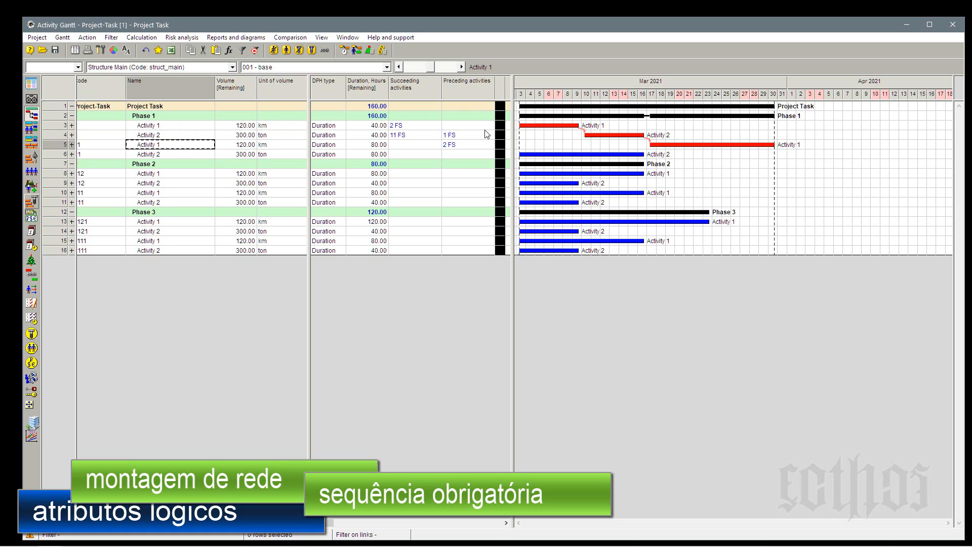
# In Phase 2, link activity 112 to 212 and 212 to both 111 and 211 as Finish-Start, and recalculate the schedule forward.
pyautogui.moveTo(605, 132)
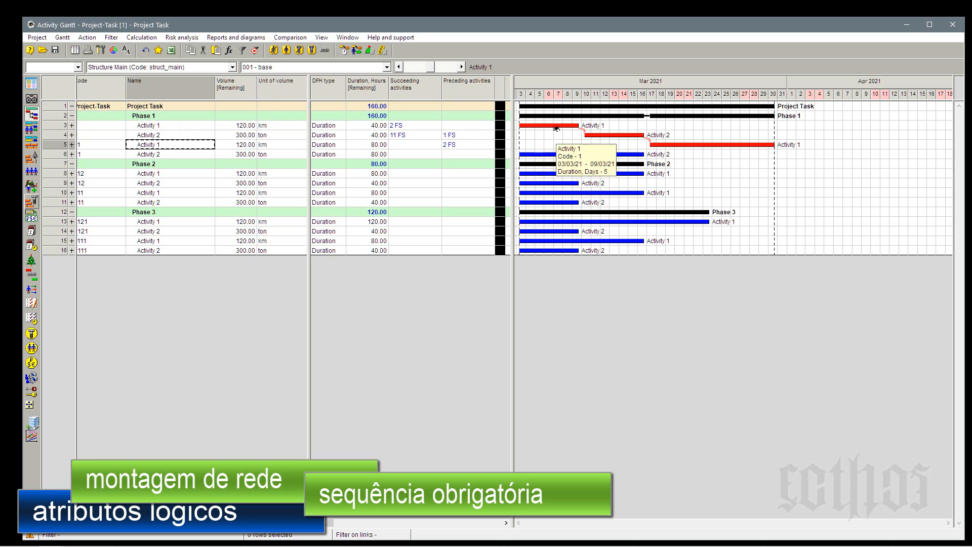
pyautogui.moveTo(682, 148)
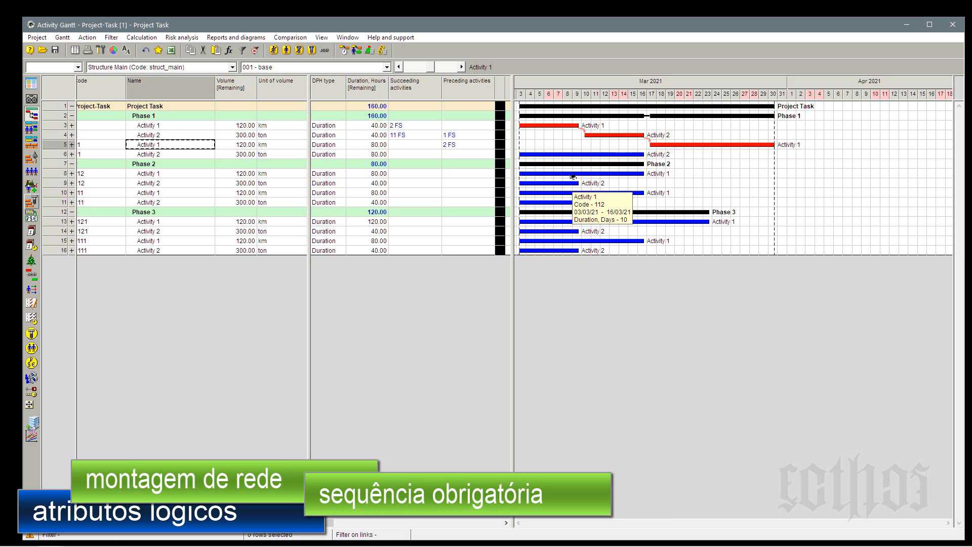
pyautogui.moveTo(572, 175); pyautogui.dragTo(571, 202)
pyautogui.click(344, 50)
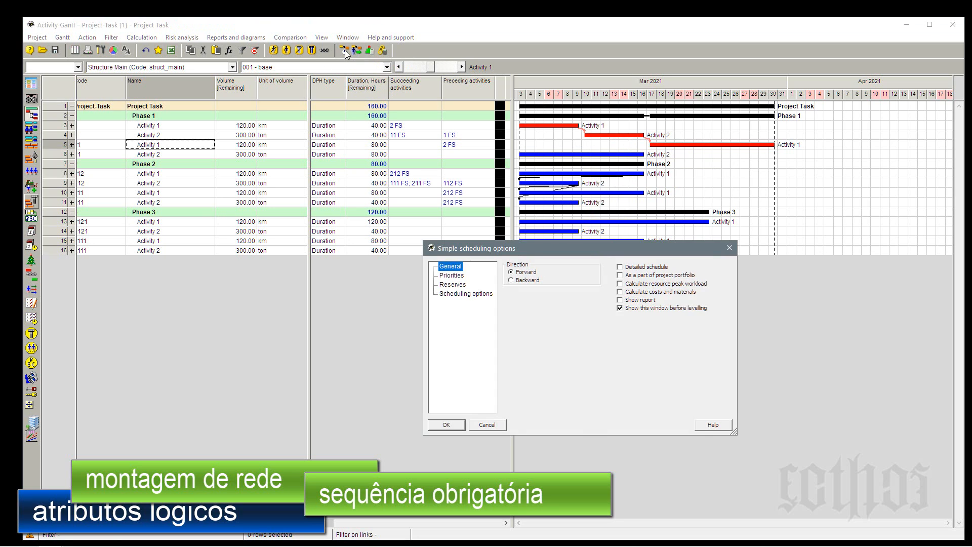
pyautogui.press('Return')
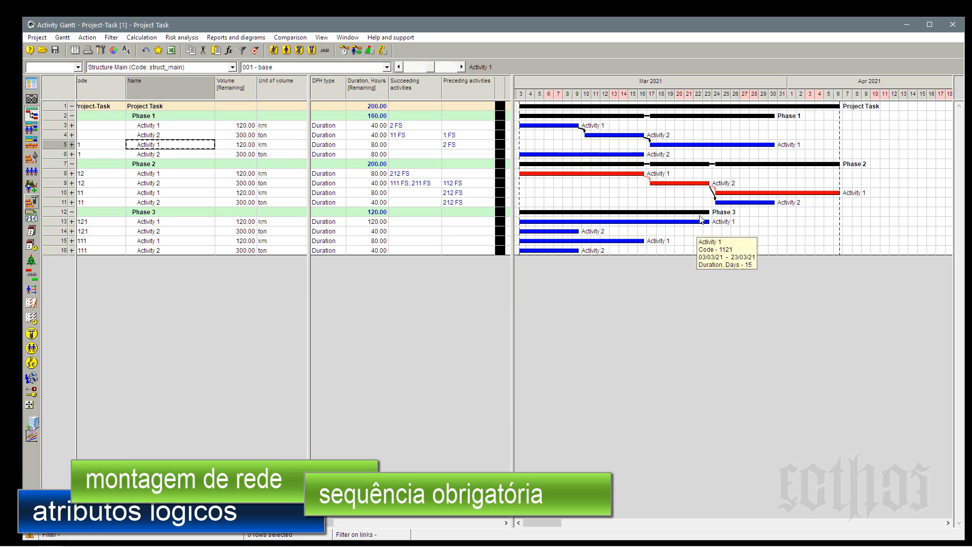
# Open the links of Phase 2's Activity 2 (code 212) and move its window clear of the chart.
pyautogui.moveTo(684, 182)
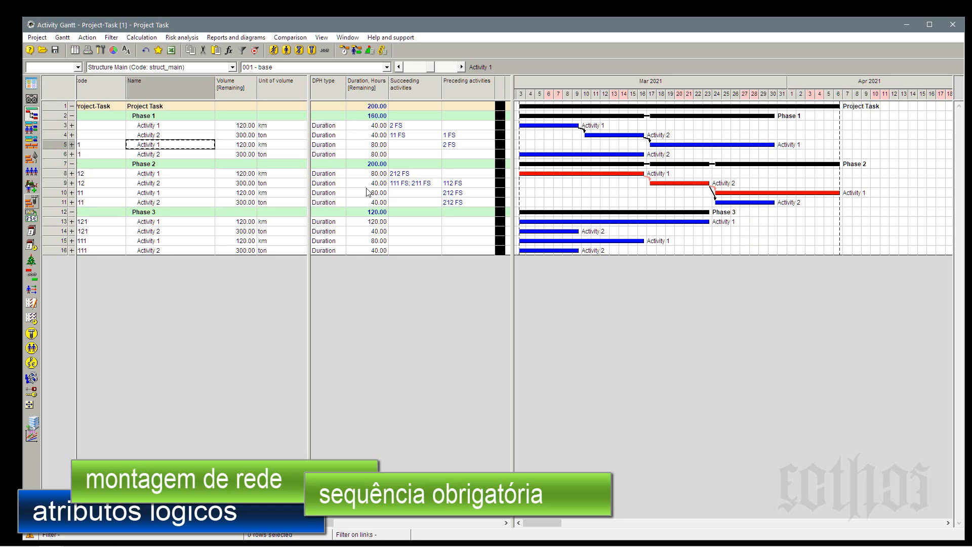
pyautogui.click(428, 182)
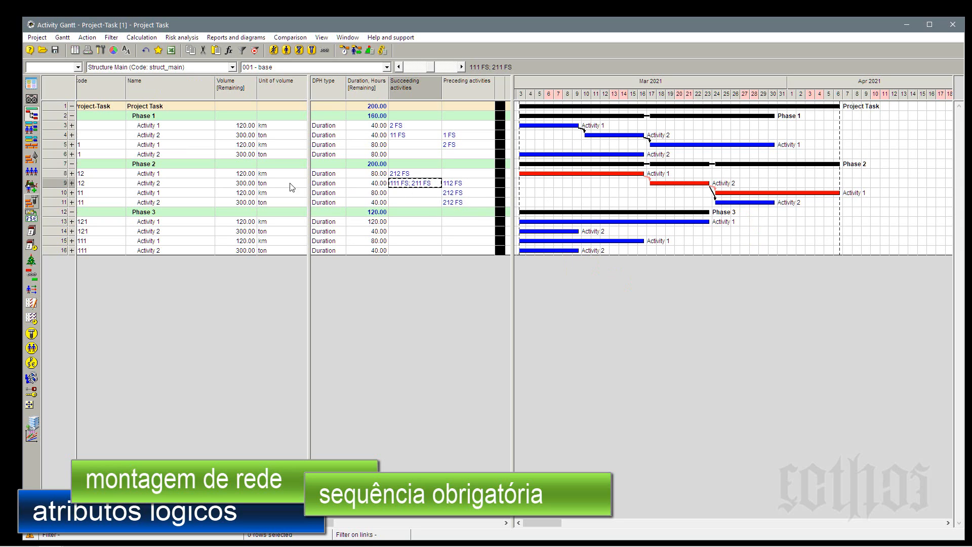
pyautogui.doubleClick(58, 183)
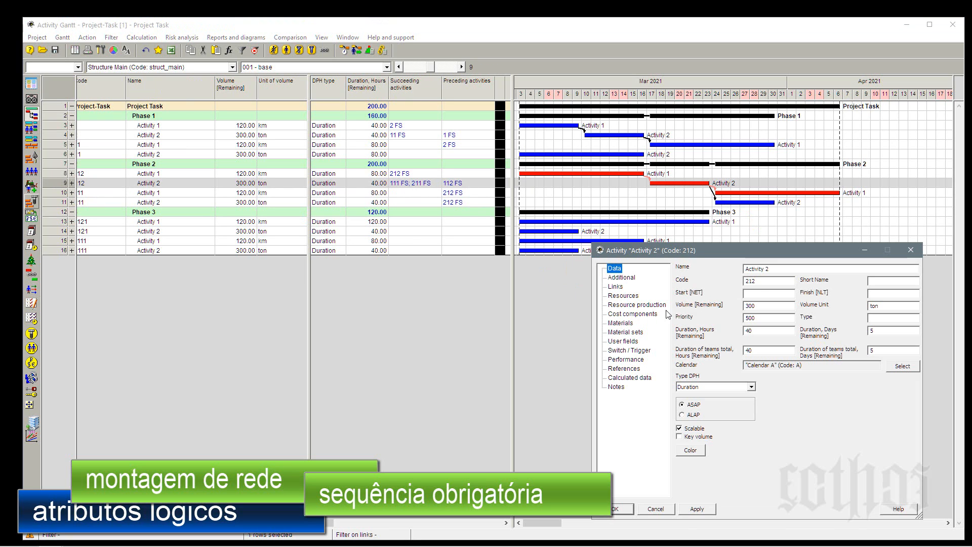
pyautogui.click(614, 286)
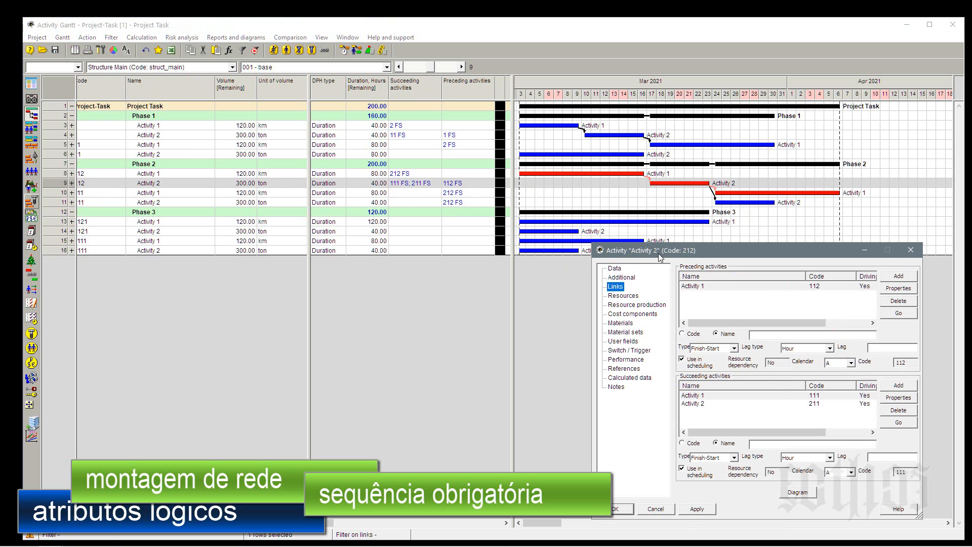
pyautogui.moveTo(726, 249); pyautogui.dragTo(255, 244)
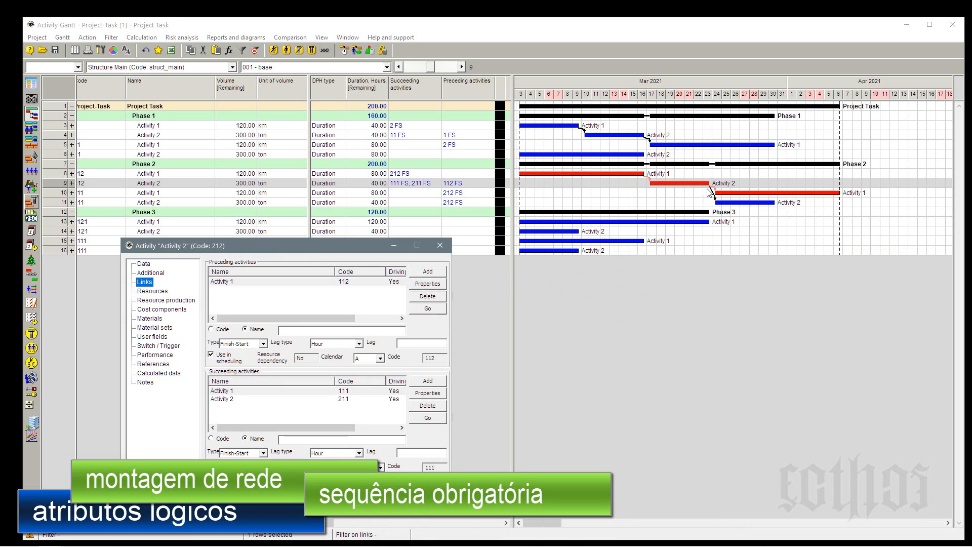
# Examine the preceding and succeeding links of activity 212 against the chart, including the available lag types.
pyautogui.click(235, 282)
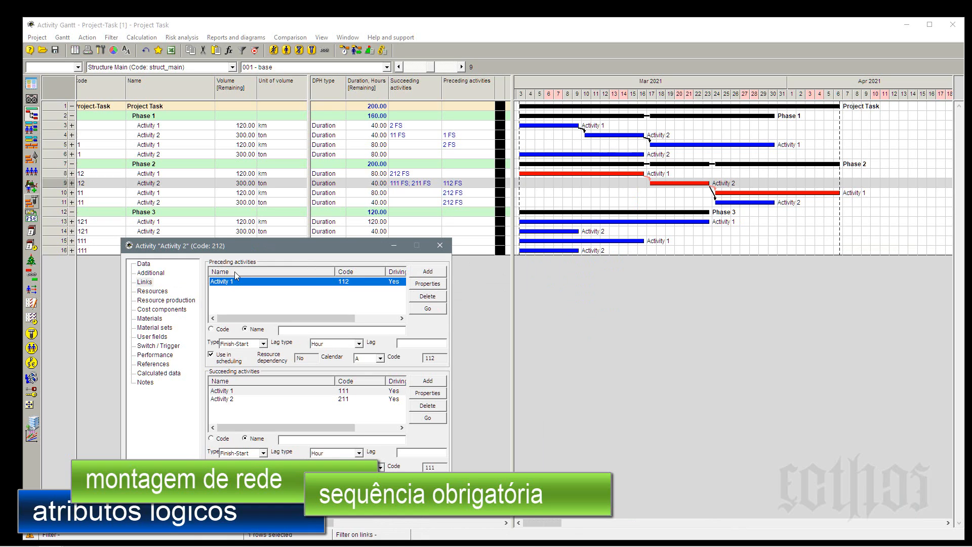
pyautogui.click(227, 392)
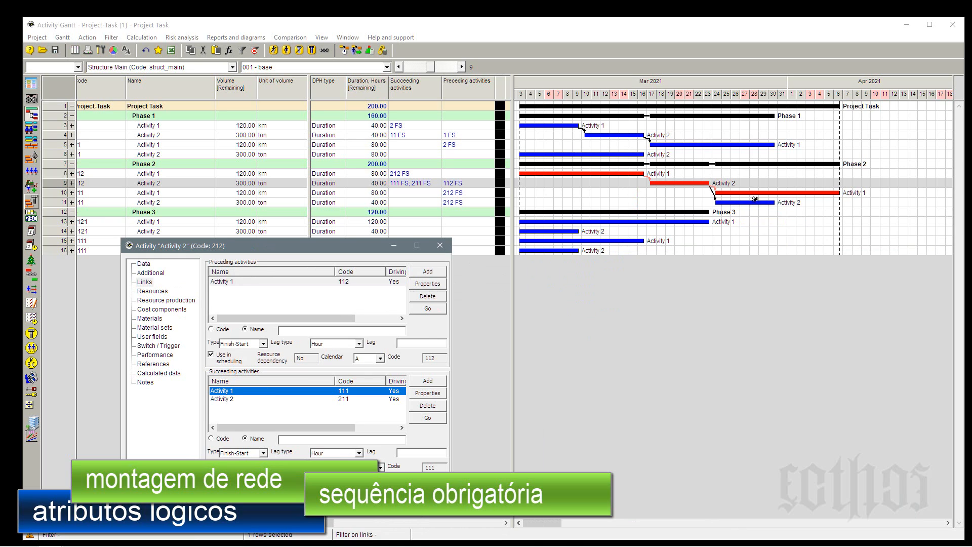
pyautogui.click(236, 402)
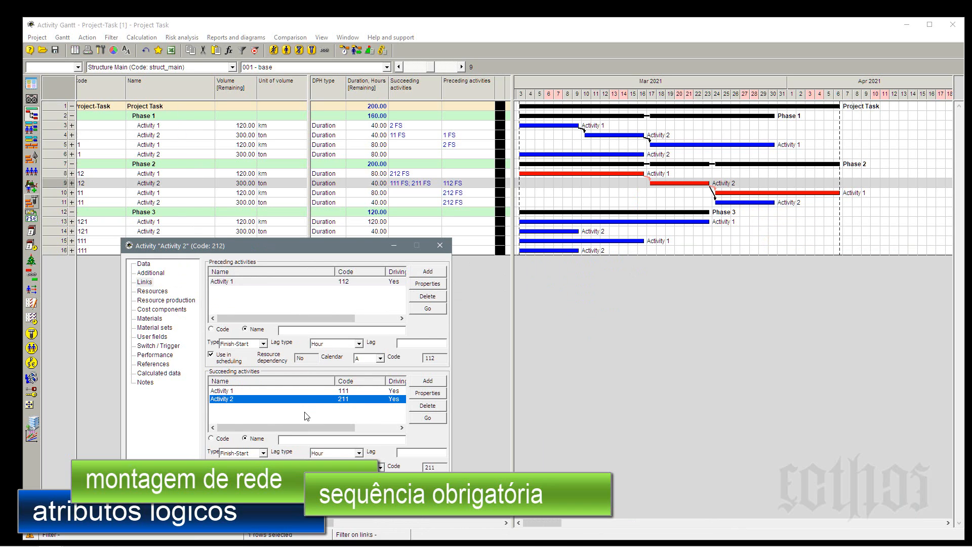
pyautogui.click(230, 391)
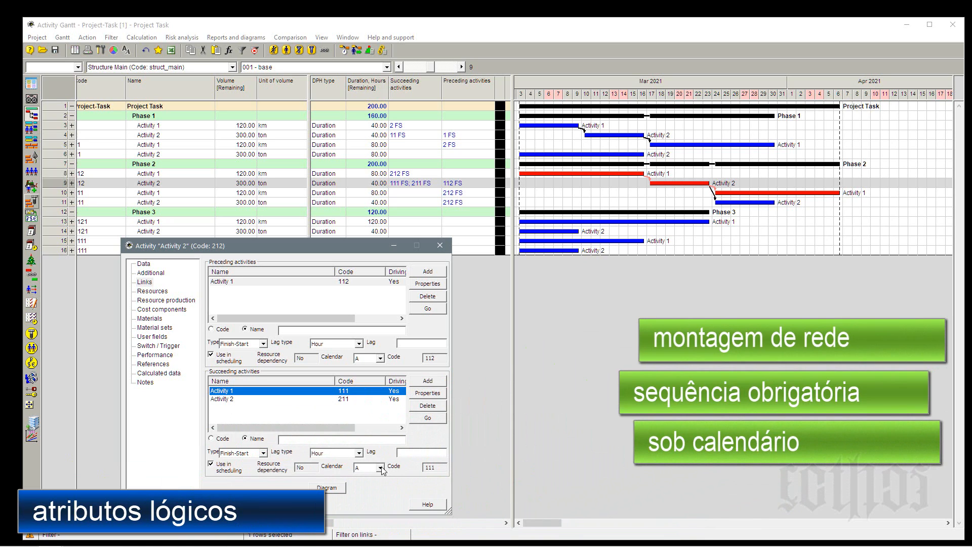
pyautogui.click(359, 454)
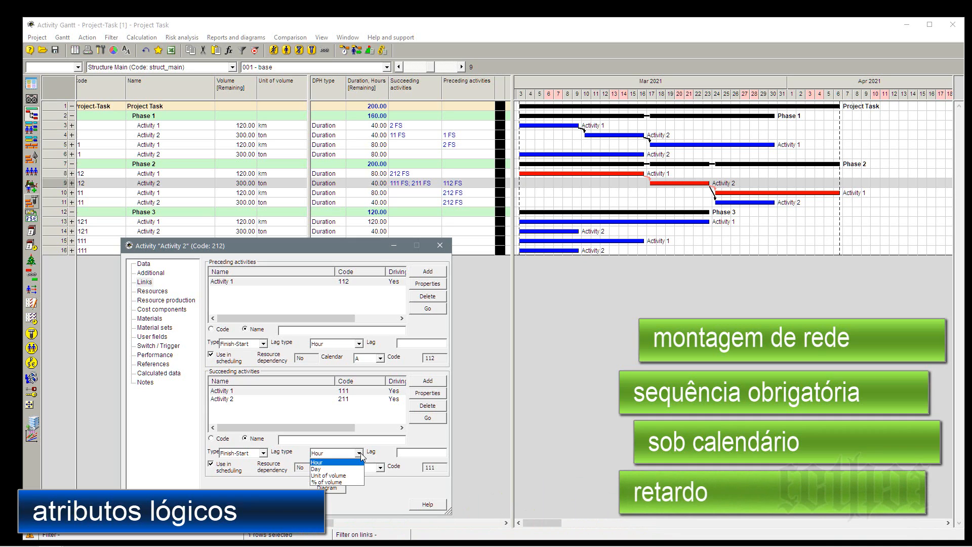
pyautogui.click(359, 453)
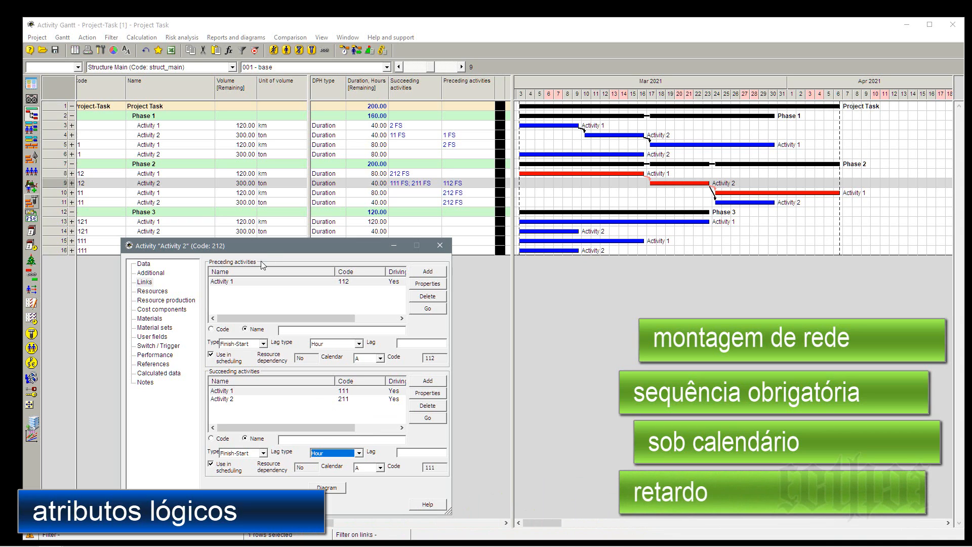
# Set a time lag of 72 hours on the Finish-Start link from activity 212 to activity 111.
pyautogui.click(696, 184)
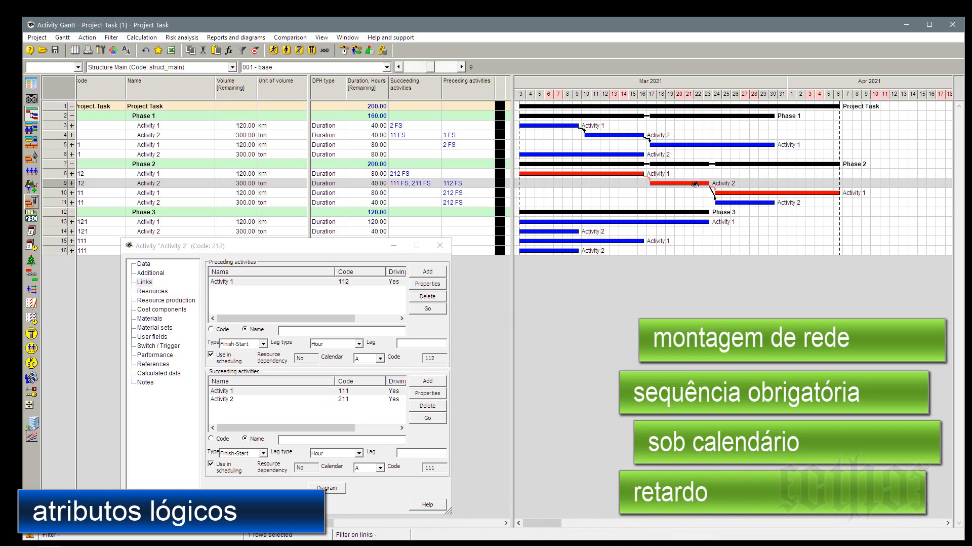
pyautogui.moveTo(695, 184); pyautogui.dragTo(760, 194)
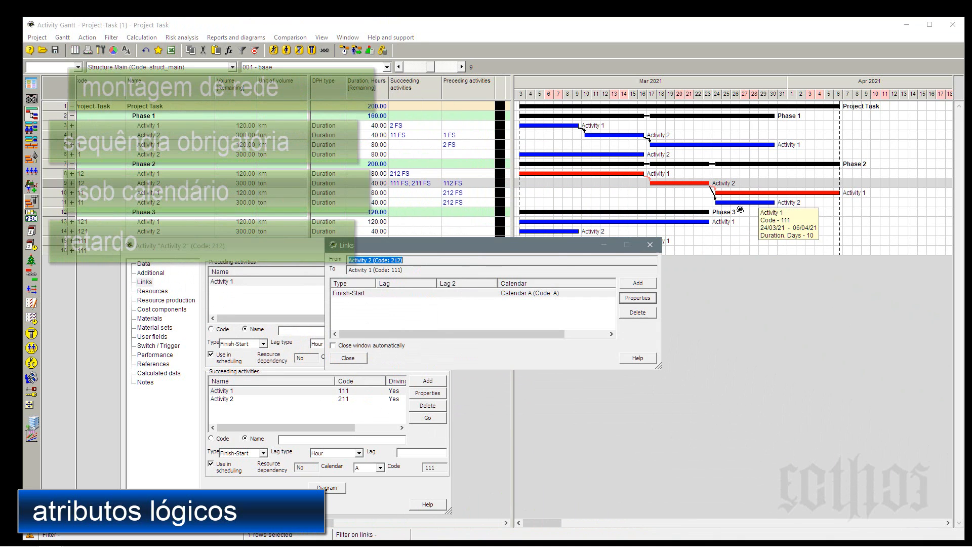
pyautogui.moveTo(548, 248); pyautogui.dragTo(766, 292)
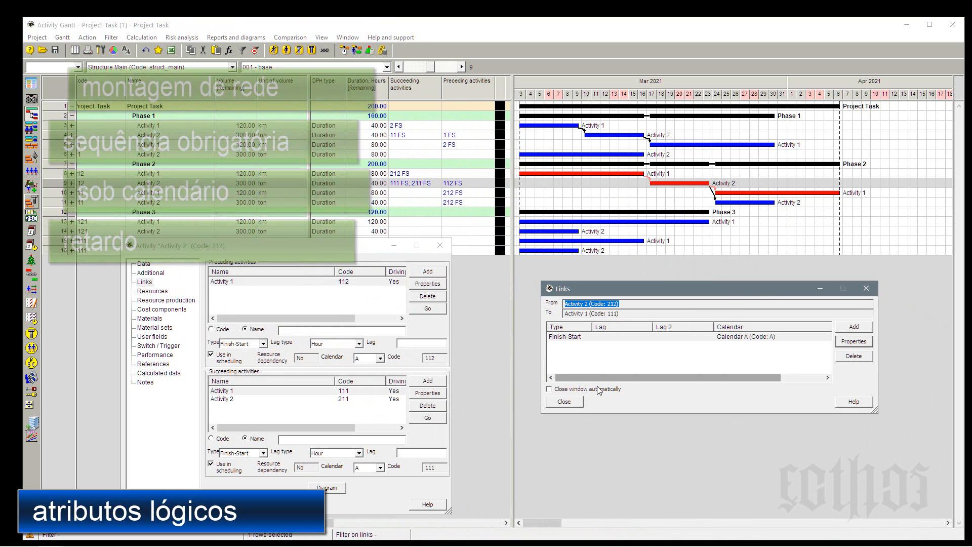
pyautogui.click(559, 338)
pyautogui.click(853, 342)
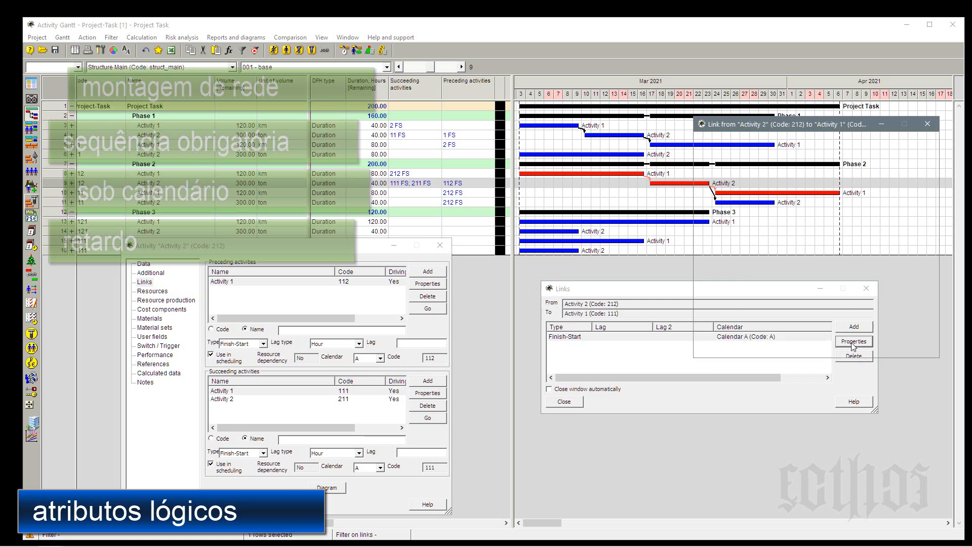
pyautogui.moveTo(820, 128); pyautogui.dragTo(620, 278)
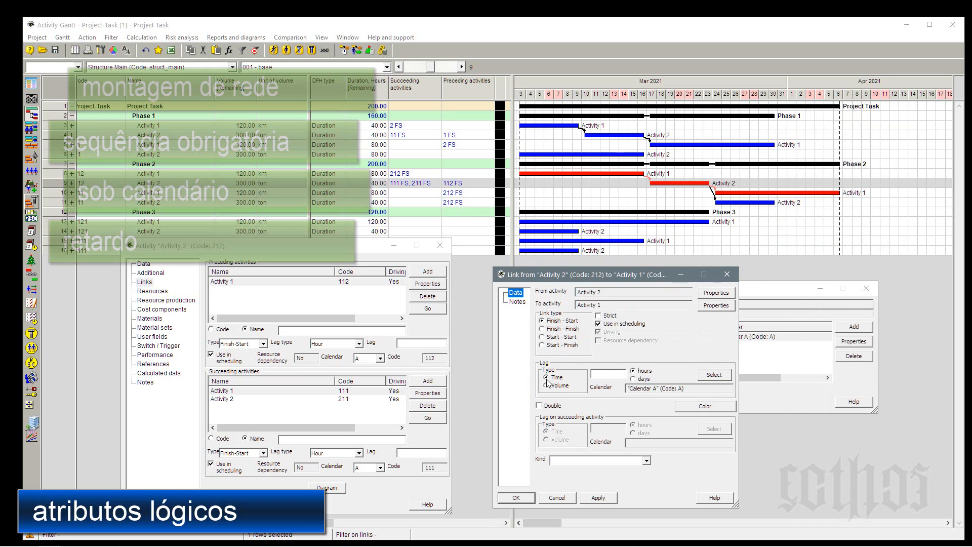
pyautogui.click(600, 375)
pyautogui.write('72')
pyautogui.click(512, 497)
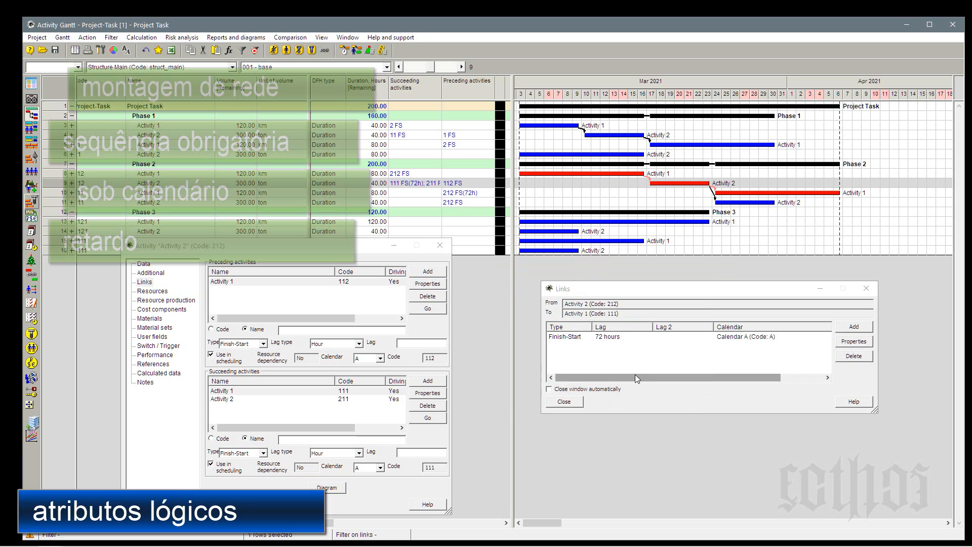
# Recalculate the schedule forward and check the dates of activity 111 in the chart.
pyautogui.click(345, 49)
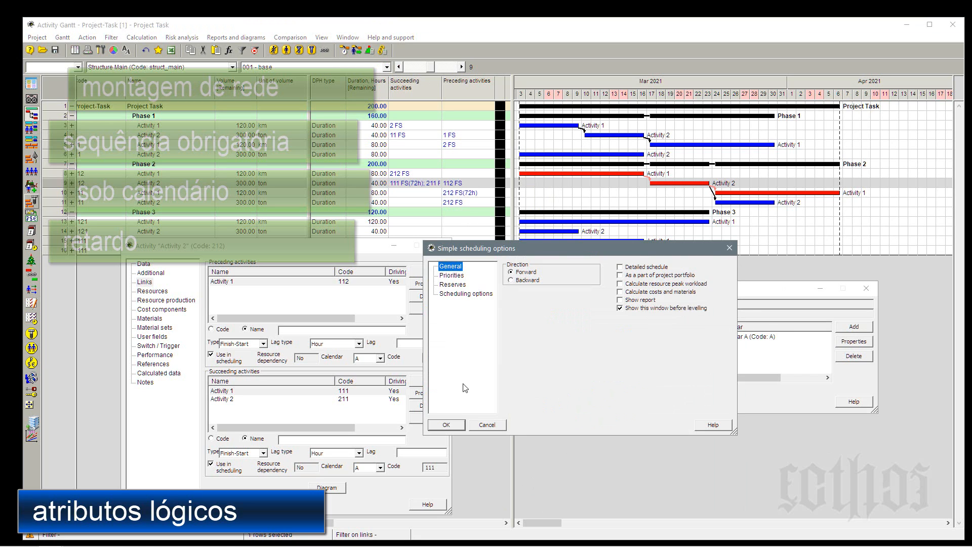
pyautogui.click(451, 424)
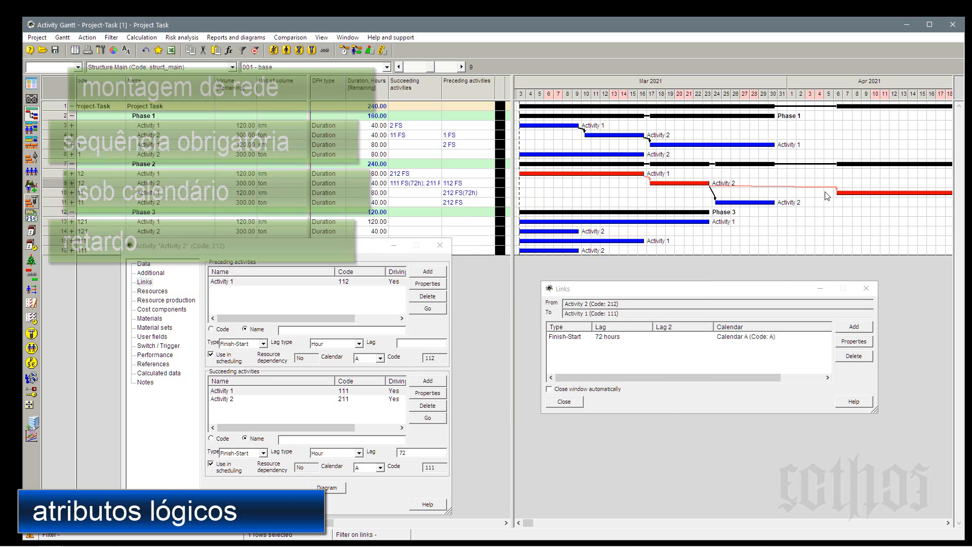
pyautogui.moveTo(838, 194)
pyautogui.moveTo(678, 185)
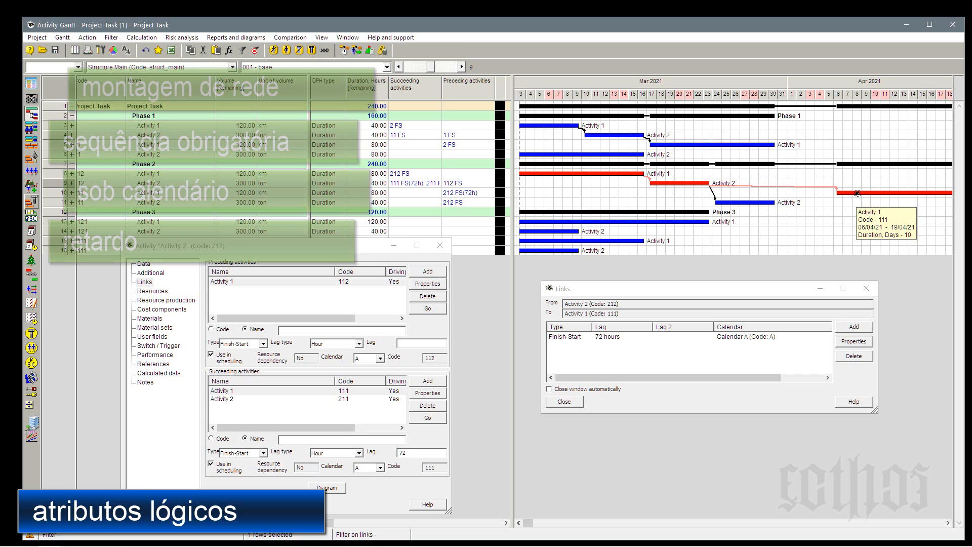
# Examine the lag and the available calendars of the link from activity 212 to activity 111.
pyautogui.click(617, 337)
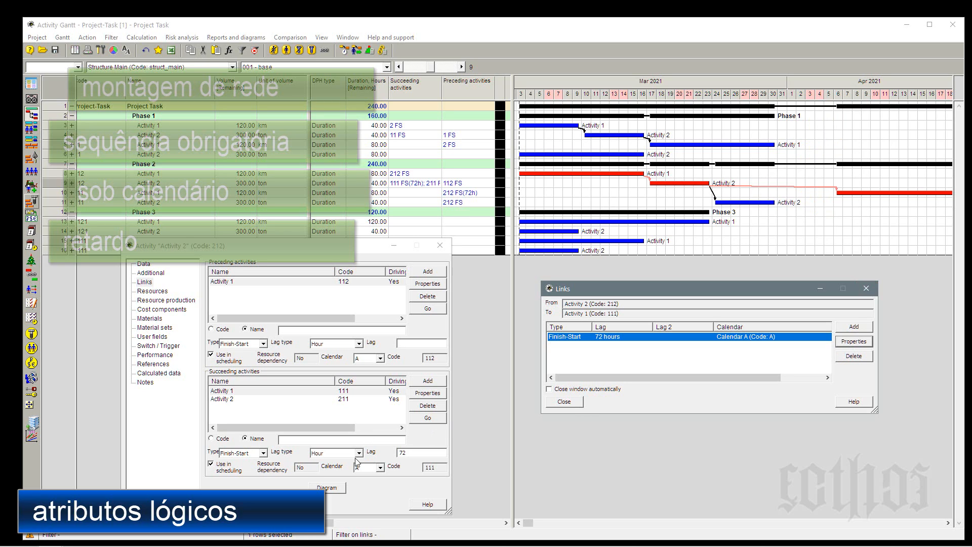
pyautogui.click(381, 467)
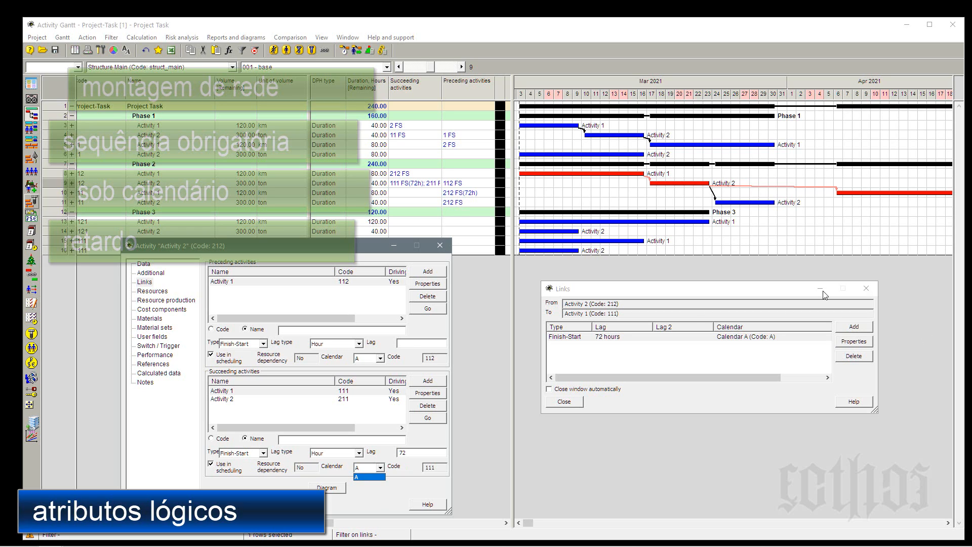
pyautogui.click(491, 314)
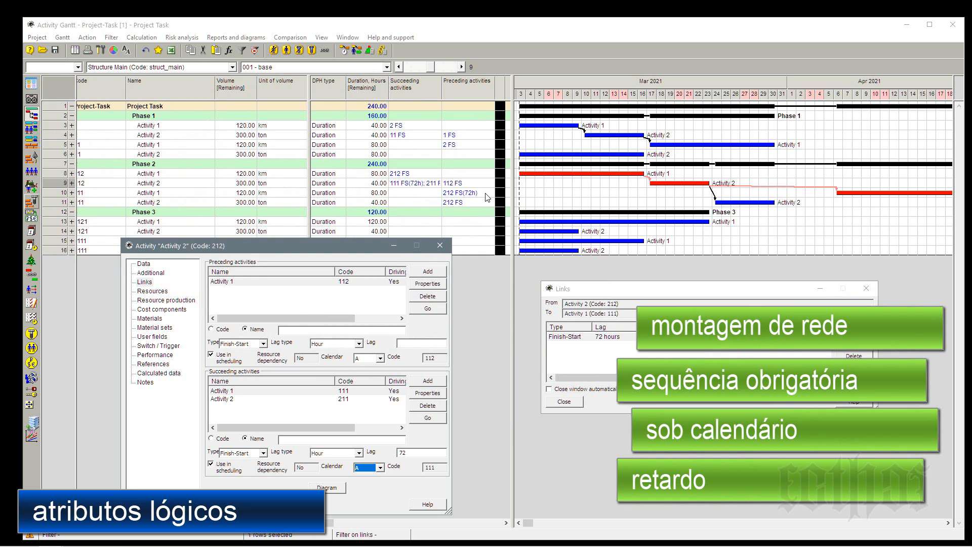
# Check the lagged link in Phase 2's table rows and widen the Succeeding activities column to fit its full text.
pyautogui.click(194, 189)
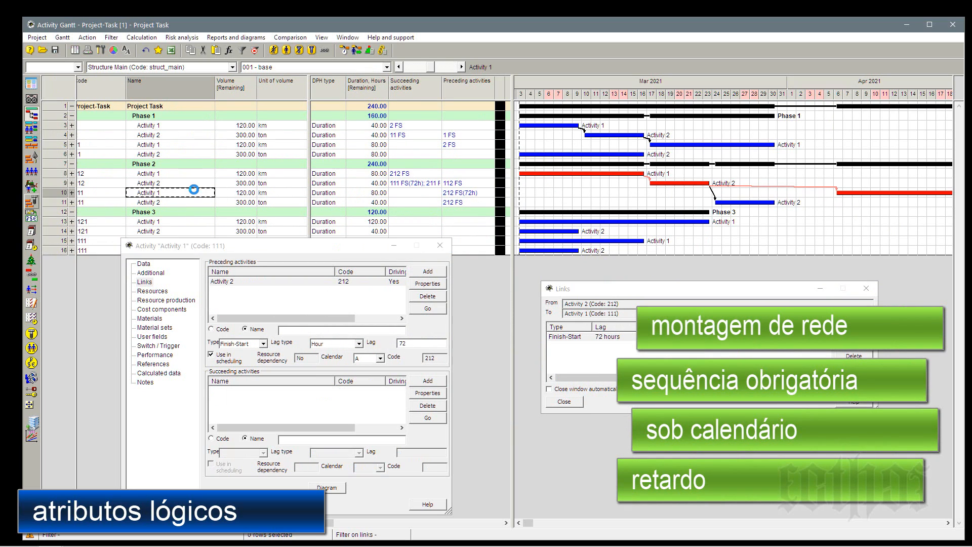
pyautogui.click(191, 166)
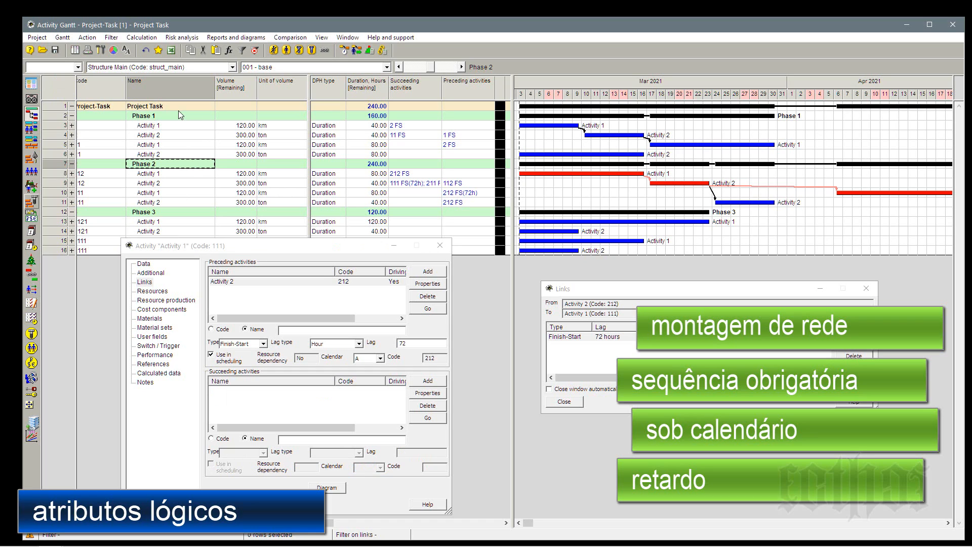
pyautogui.click(460, 196)
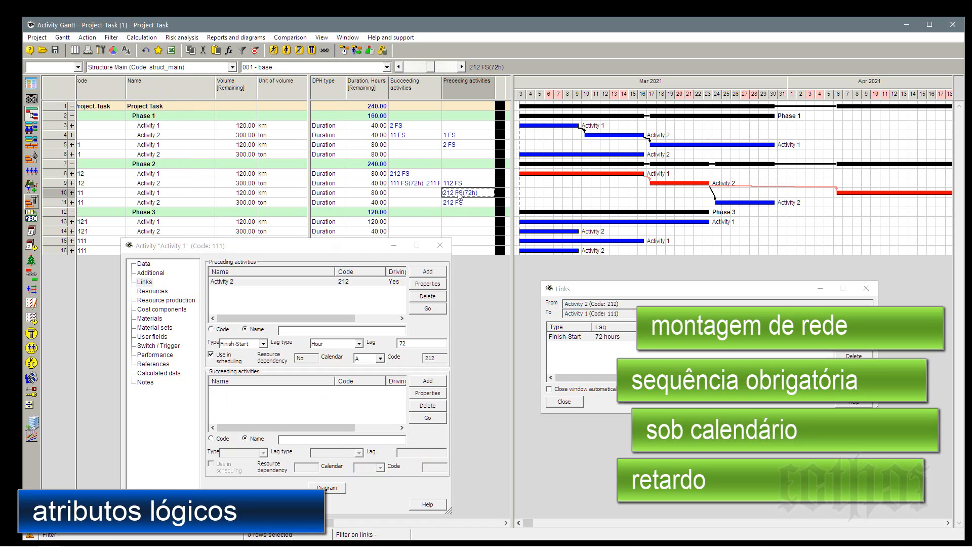
pyautogui.click(435, 185)
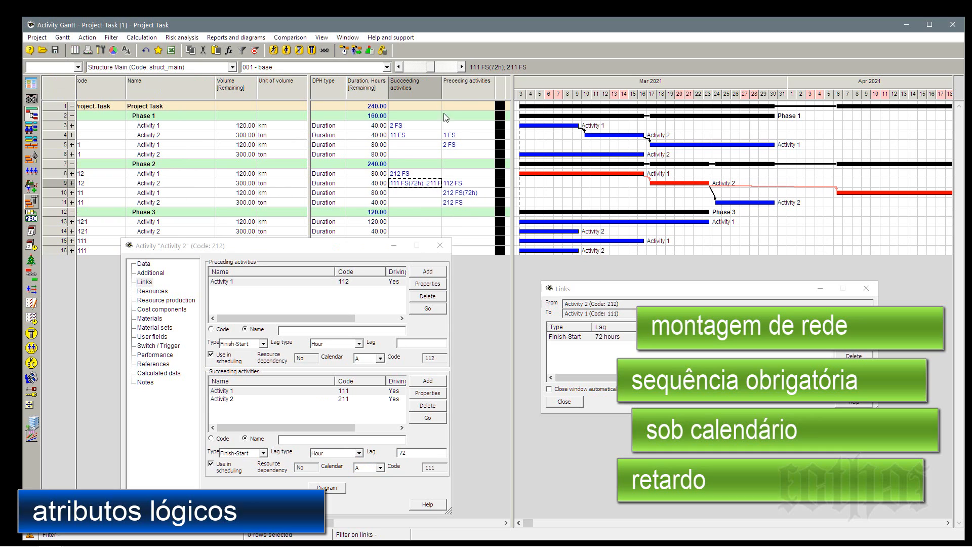
pyautogui.doubleClick(441, 96)
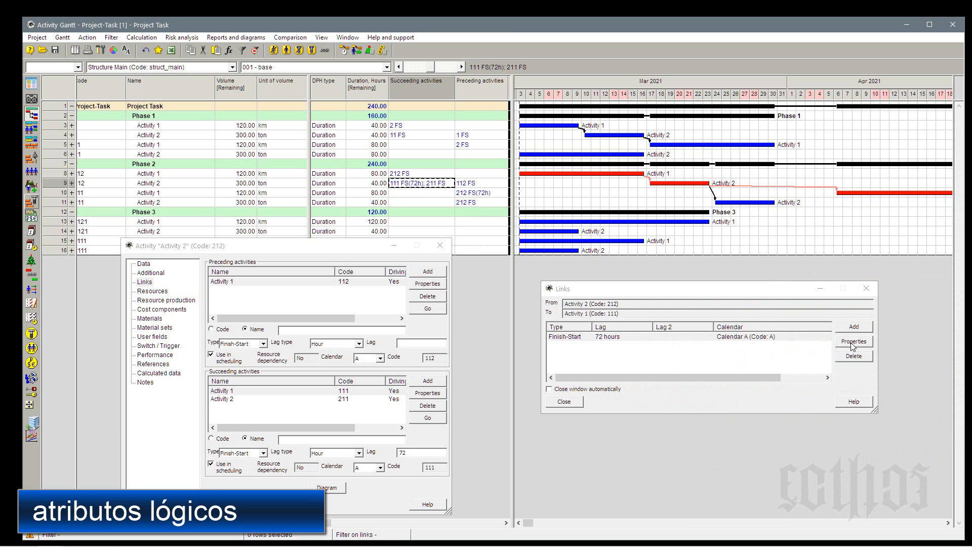
# Examine the links and lag settings from Phase 2's activity 212 to its succeeding activities 111 and 211.
pyautogui.moveTo(851, 197)
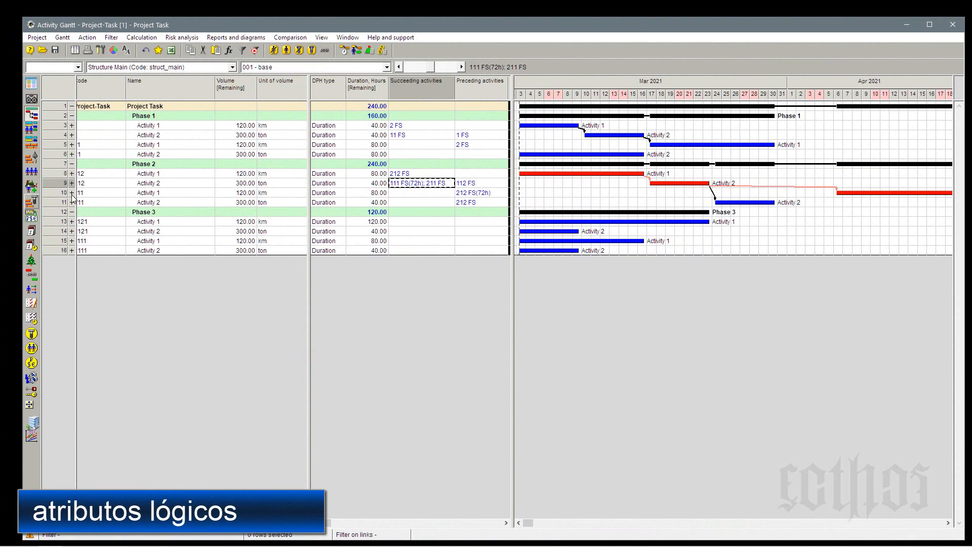
pyautogui.doubleClick(58, 185)
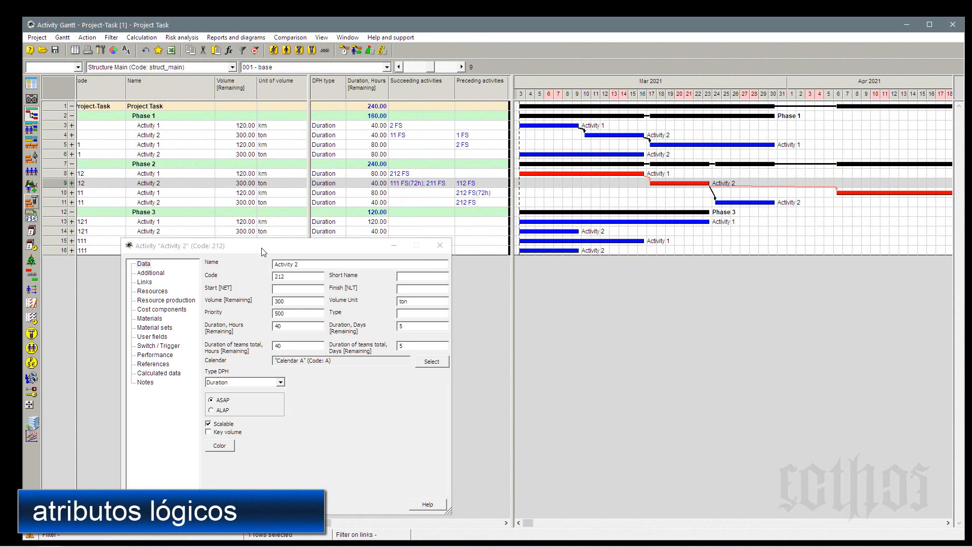
pyautogui.click(144, 282)
pyautogui.click(335, 391)
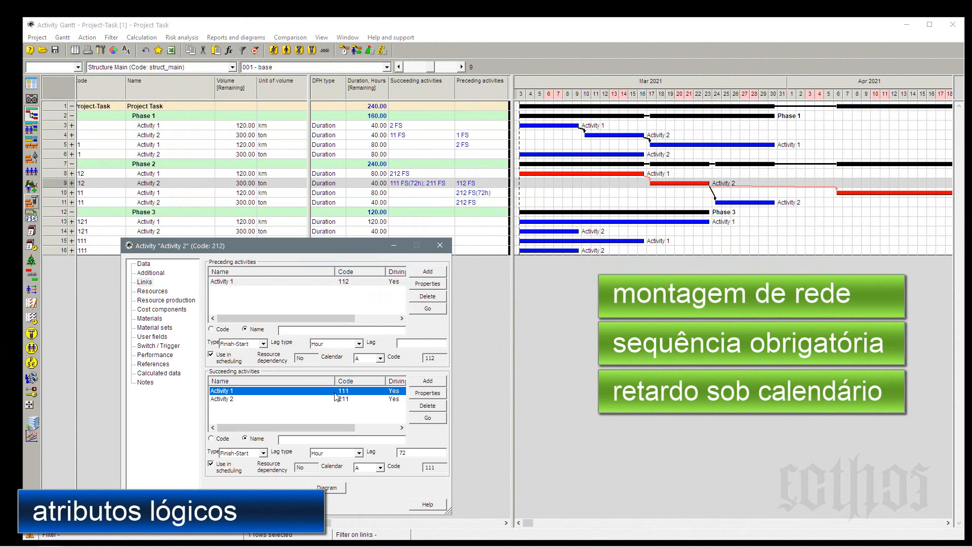
pyautogui.click(422, 454)
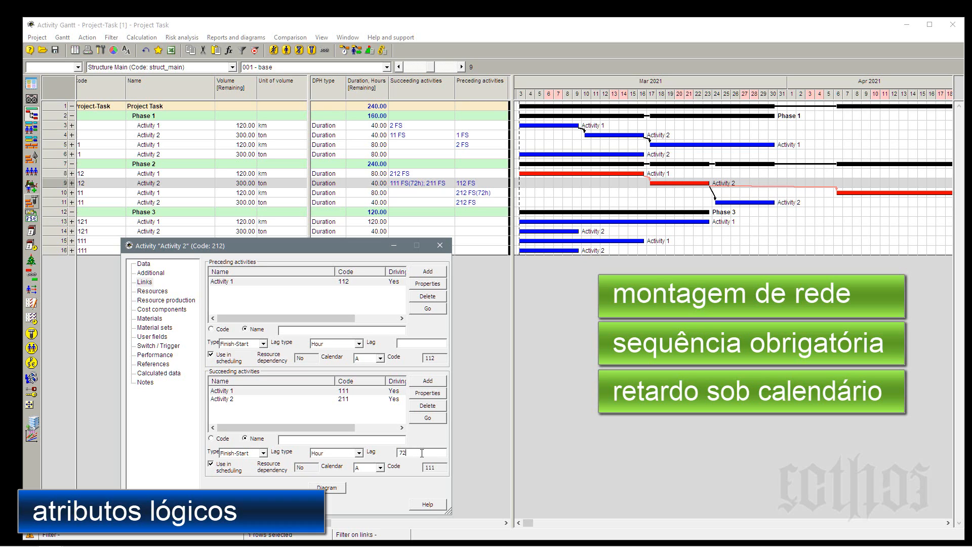
pyautogui.click(341, 400)
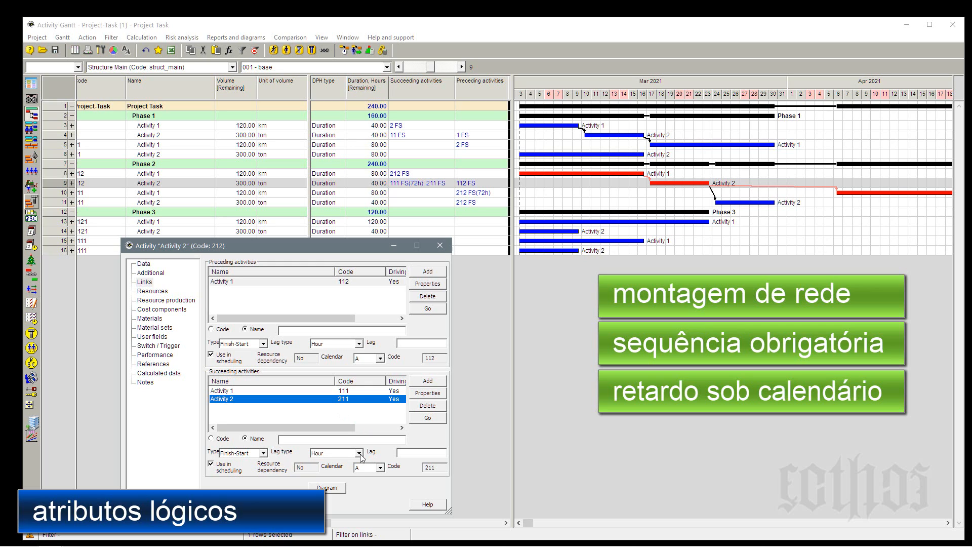
# Set a volume lag of -20 % of volume on the Finish-Start link from activity 212 to activity 211.
pyautogui.moveTo(691, 186)
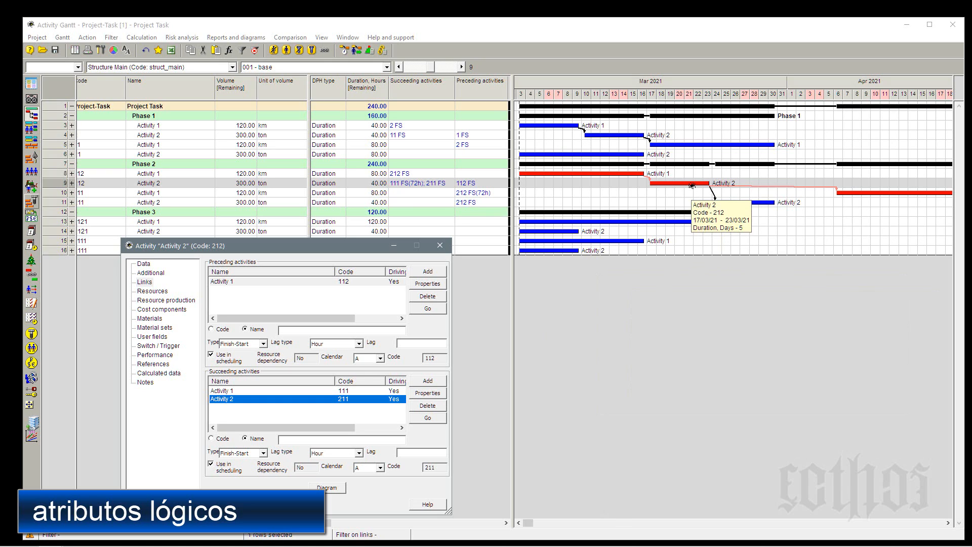
pyautogui.moveTo(692, 186); pyautogui.dragTo(732, 203)
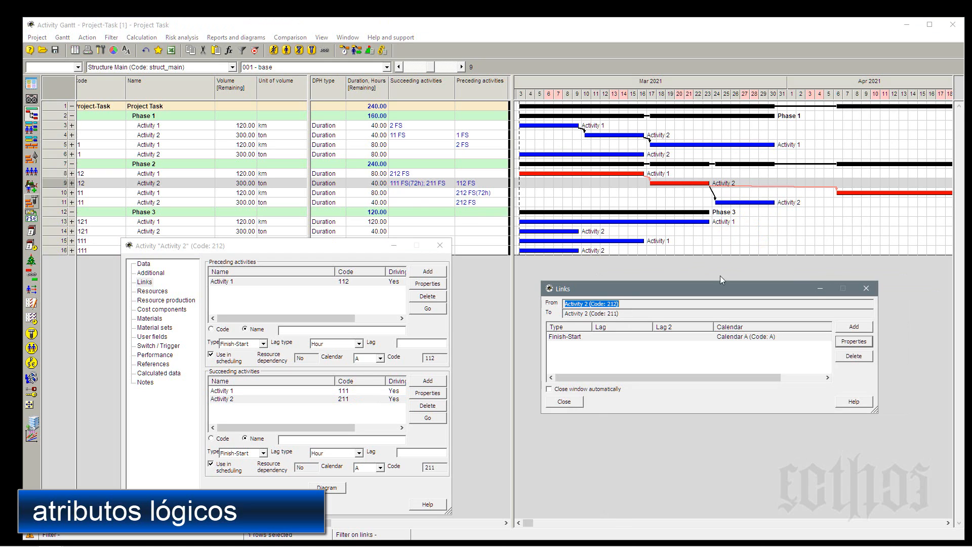
pyautogui.click(780, 336)
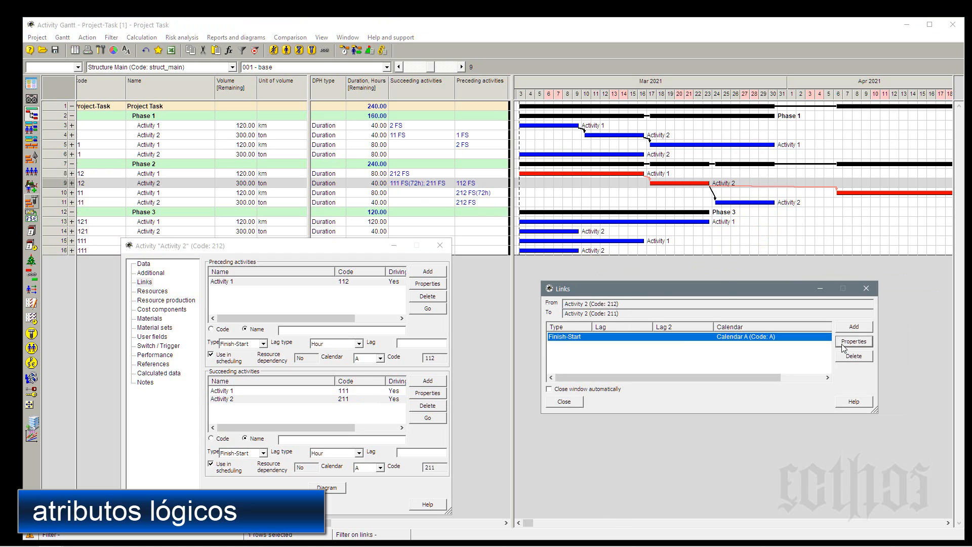
pyautogui.click(844, 345)
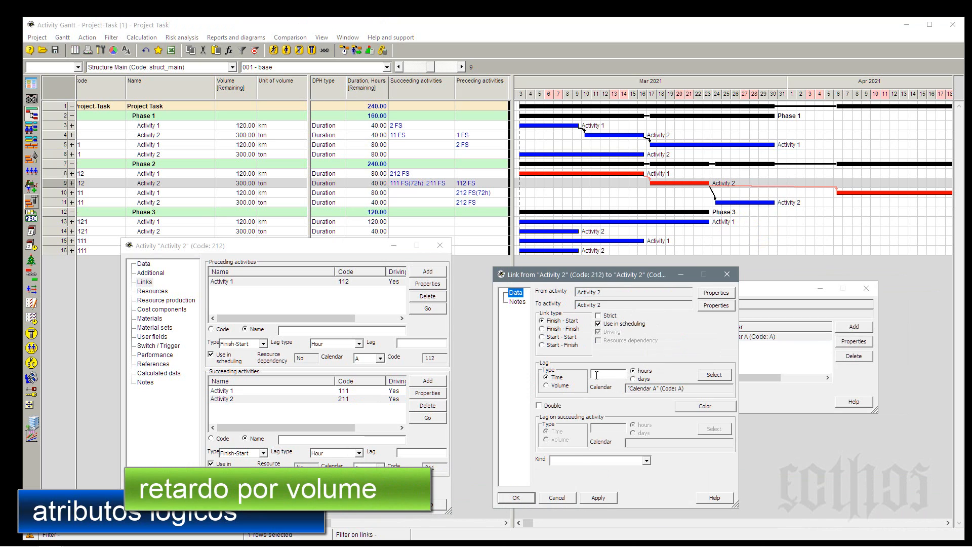
pyautogui.click(547, 386)
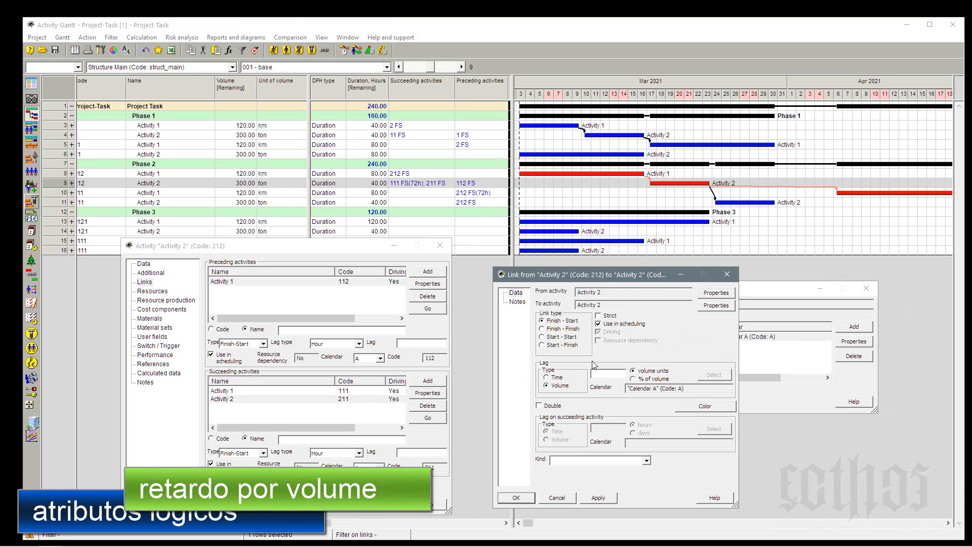
pyautogui.click(633, 378)
pyautogui.click(609, 372)
pyautogui.write('-20')
pyautogui.click(598, 498)
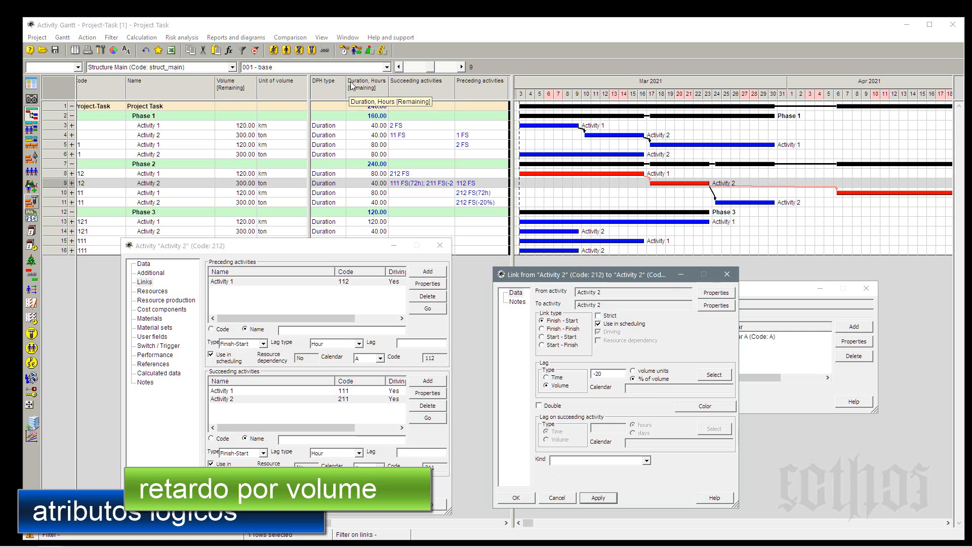
# Recalculate the schedule forward, then check activity 211's dates and the lagged links of activities 111 and 211.
pyautogui.click(346, 50)
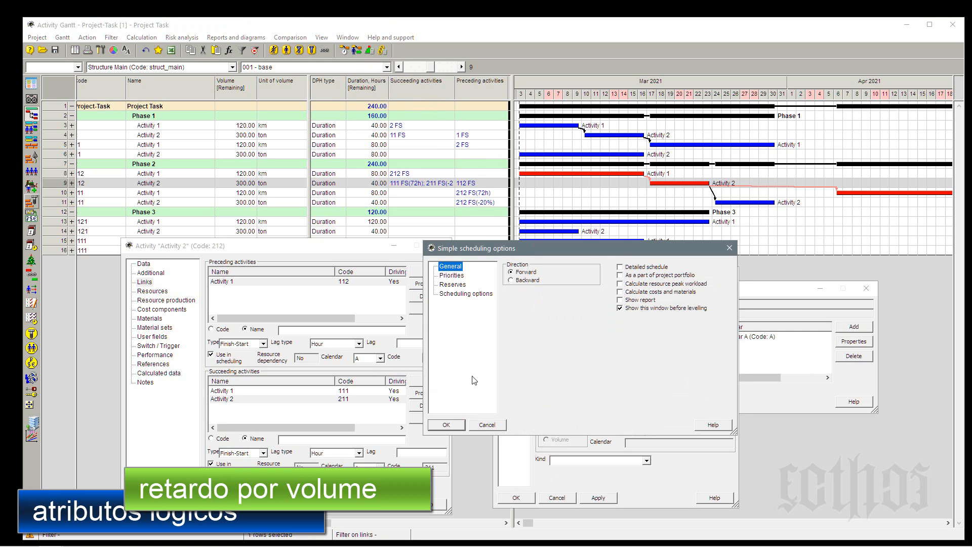
pyautogui.click(456, 425)
pyautogui.moveTo(729, 203)
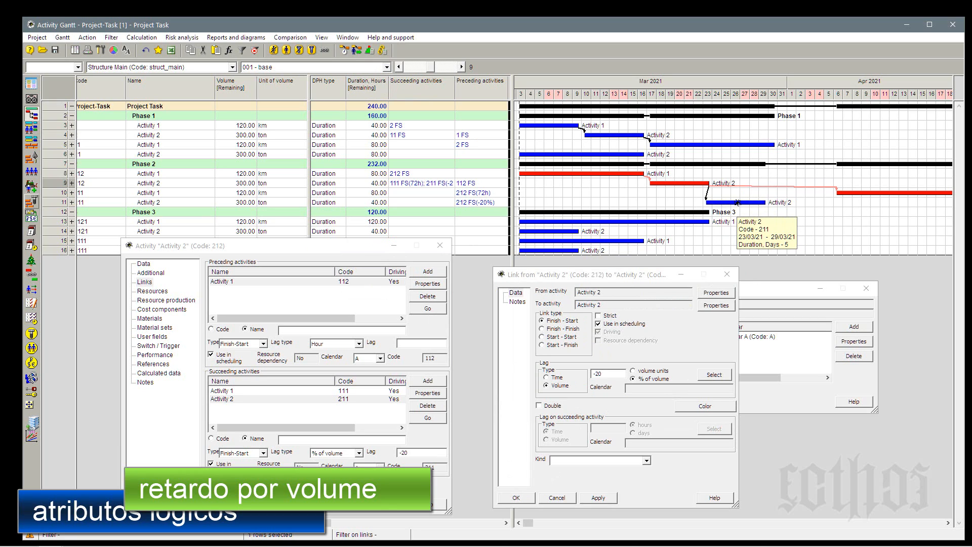
pyautogui.moveTo(707, 183)
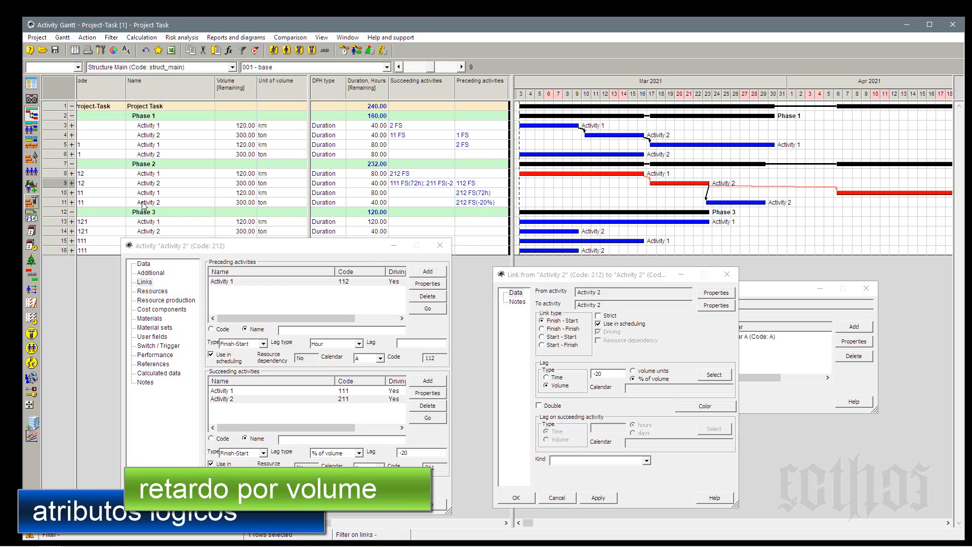
pyautogui.click(65, 194)
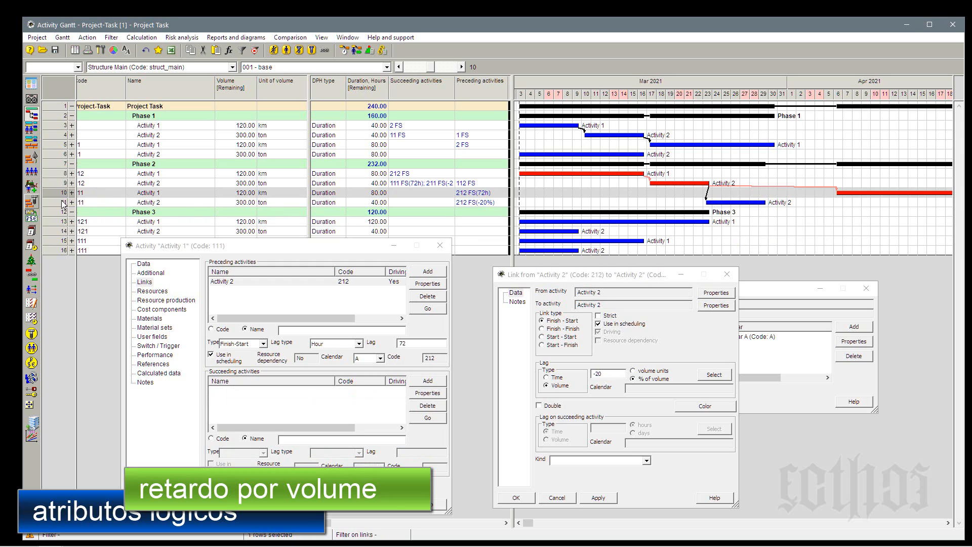
pyautogui.click(61, 201)
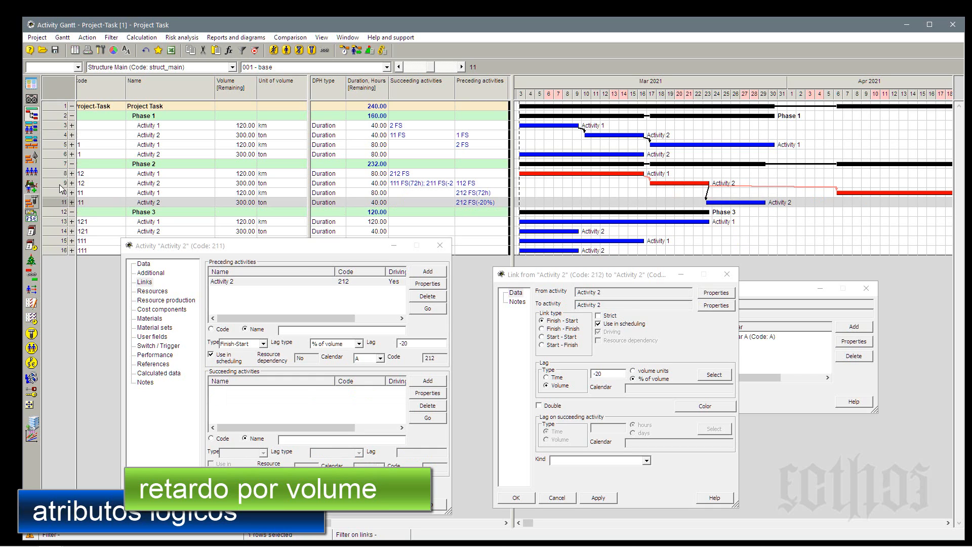
pyautogui.click(55, 183)
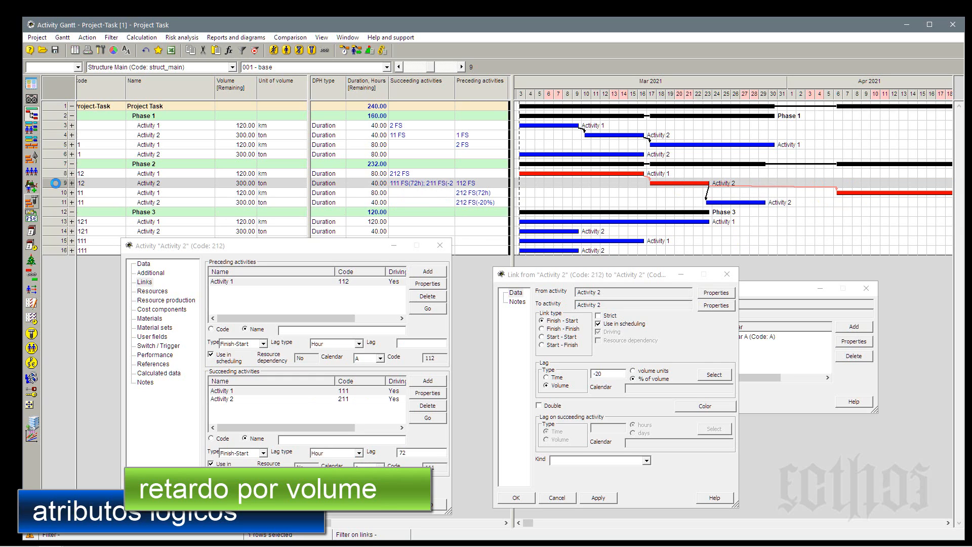
# Set the lag from activity 212 to activity 211 to -50 % of volume and recalculate the schedule forward.
pyautogui.doubleClick(620, 374)
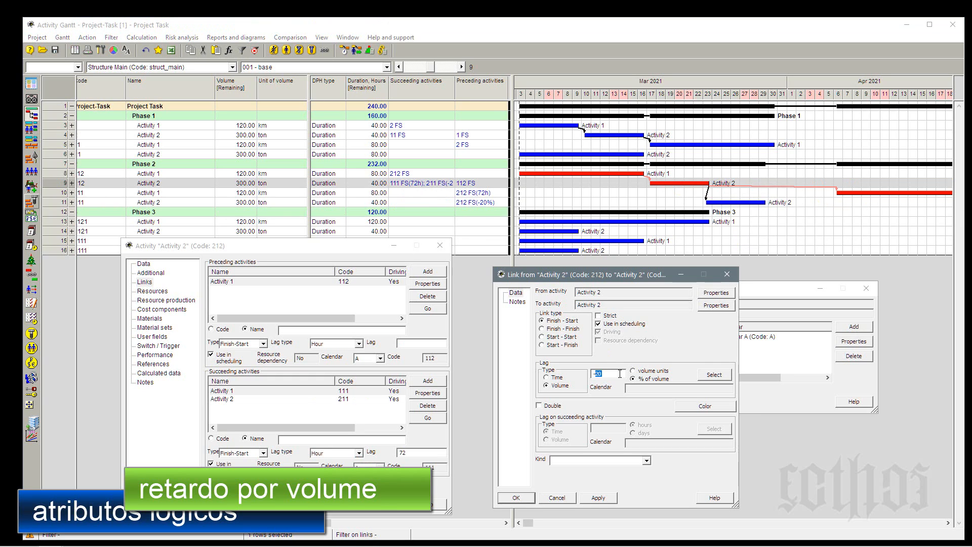
pyautogui.write('50')
pyautogui.click(340, 52)
pyautogui.press('Return')
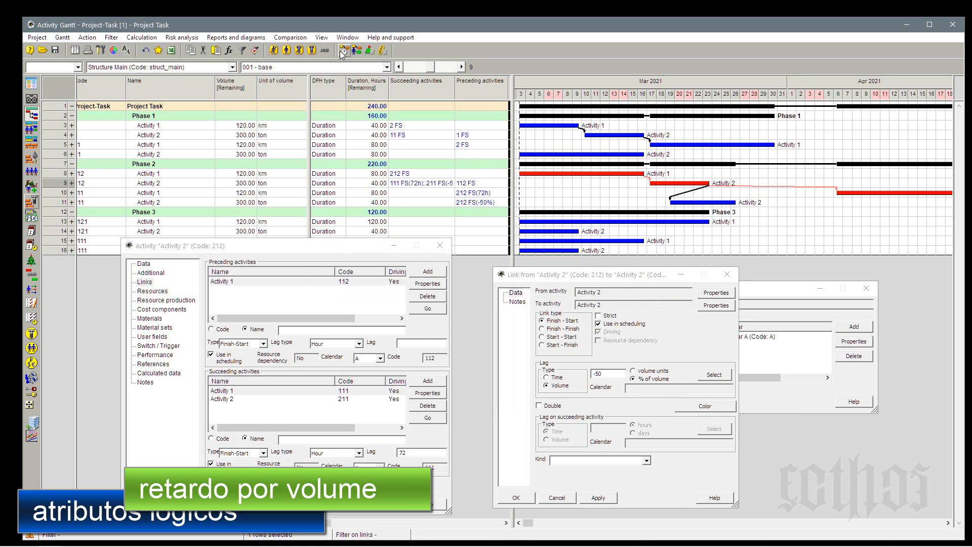
# Examine the dates of activities 212 and 211 in the chart and Phase 2's volumes, units and link lags, and close the Links window.
pyautogui.moveTo(726, 200)
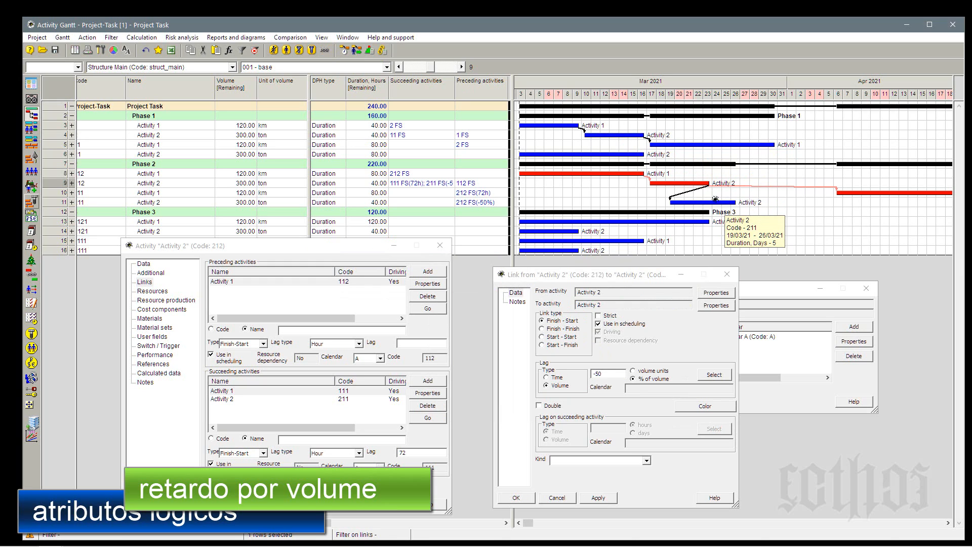
pyautogui.moveTo(679, 181)
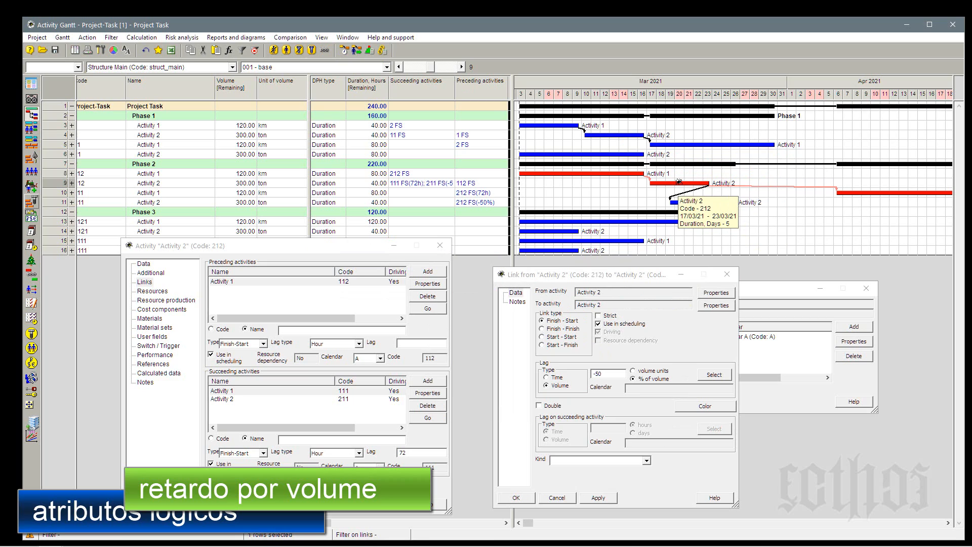
pyautogui.moveTo(684, 205)
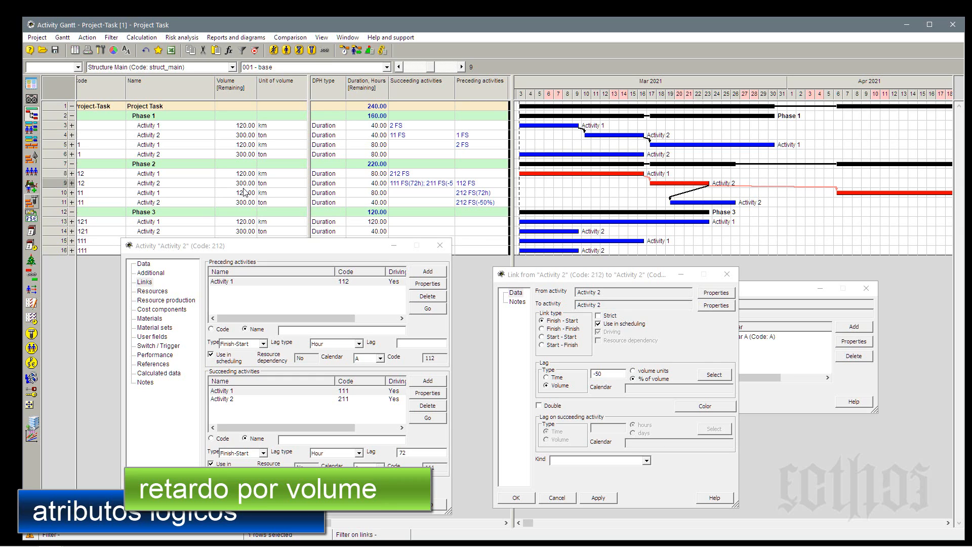
pyautogui.click(284, 185)
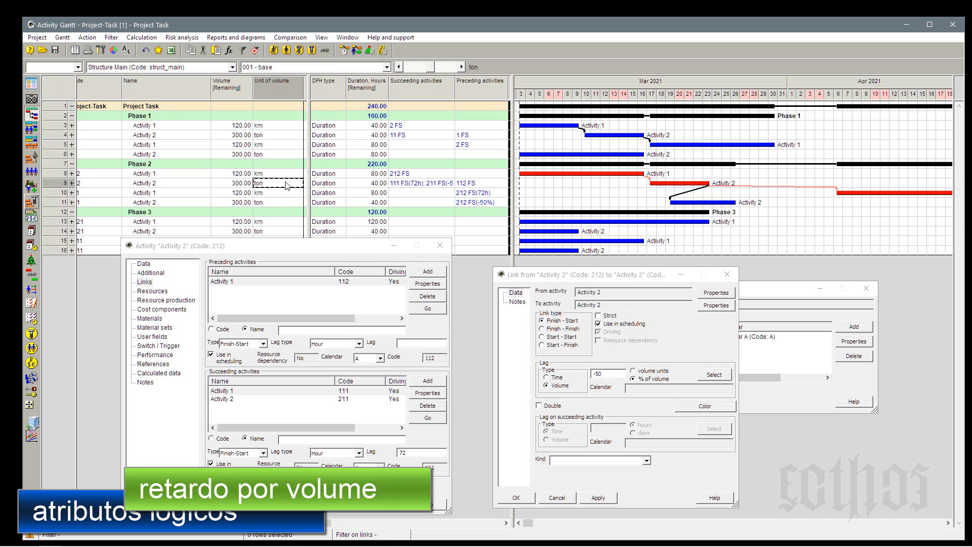
pyautogui.click(283, 192)
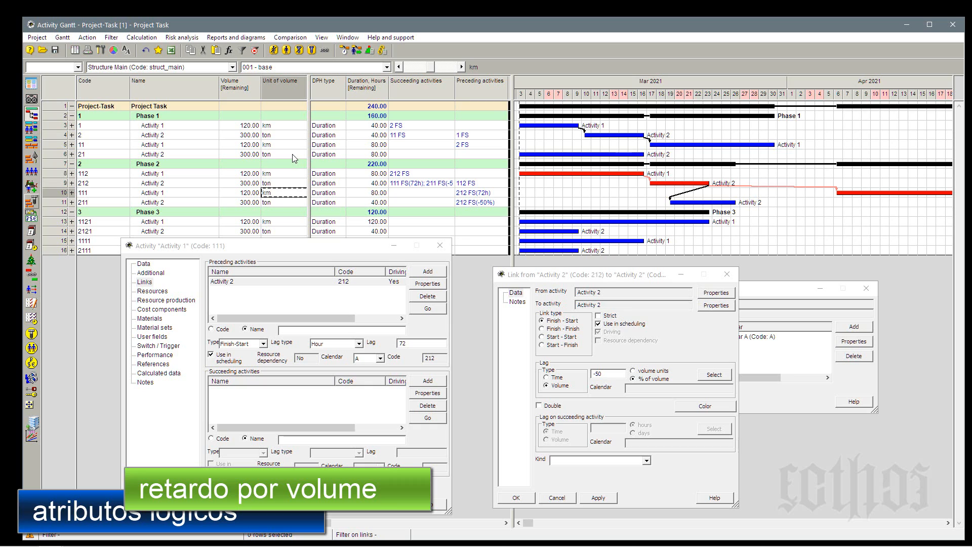
pyautogui.click(763, 292)
pyautogui.moveTo(764, 293); pyautogui.dragTo(836, 315)
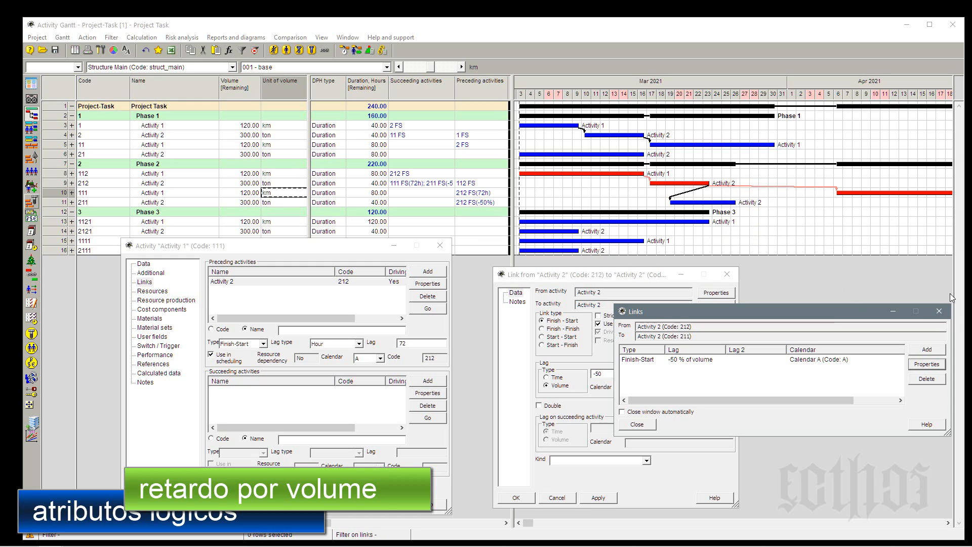
pyautogui.click(939, 312)
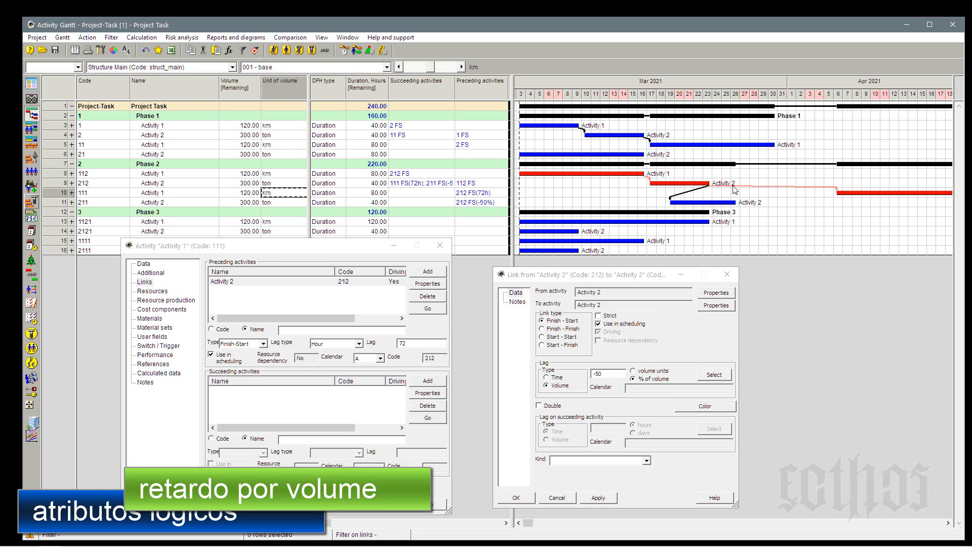
pyautogui.moveTo(847, 194)
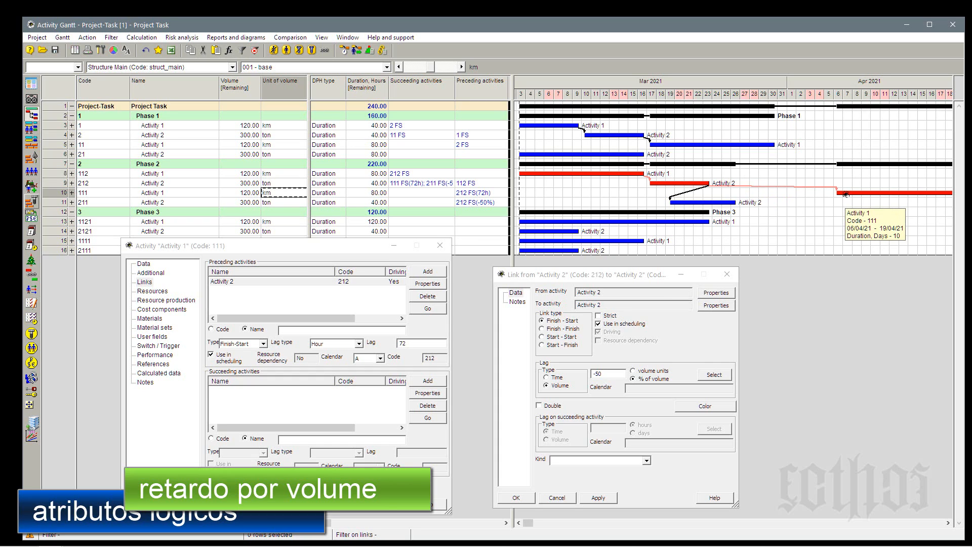
pyautogui.click(247, 173)
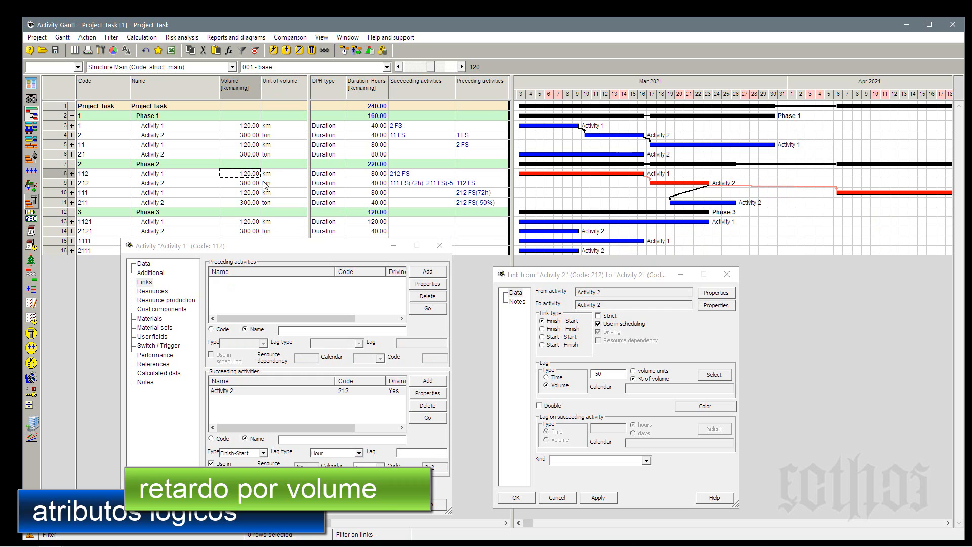
pyautogui.click(416, 185)
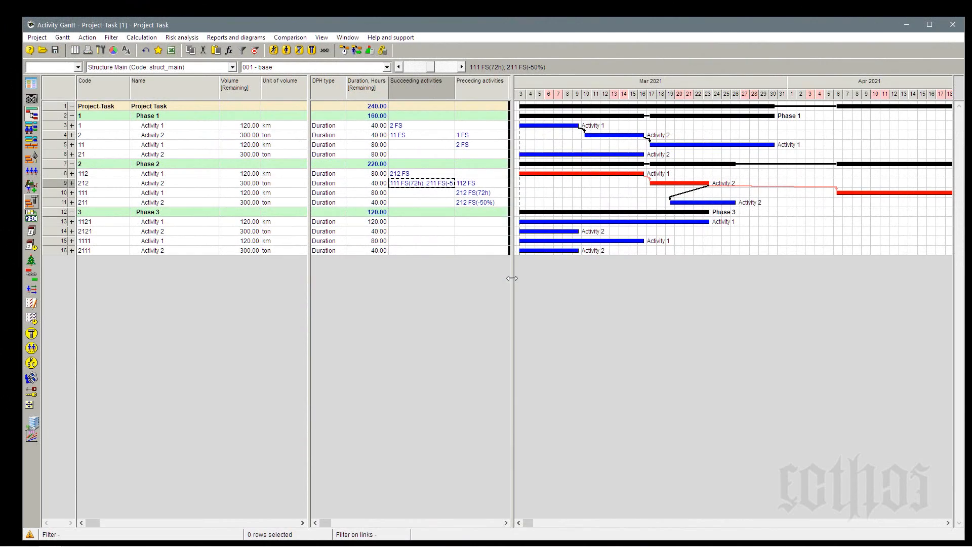
# Widen the table area slightly and rescale the Gantt timeline to fit the whole project.
pyautogui.moveTo(512, 278)
pyautogui.mouseDown()
pyautogui.moveTo(538, 278)
pyautogui.moveTo(517, 279)
pyautogui.mouseUp()
pyautogui.rightClick(656, 84)
pyautogui.click(672, 101)
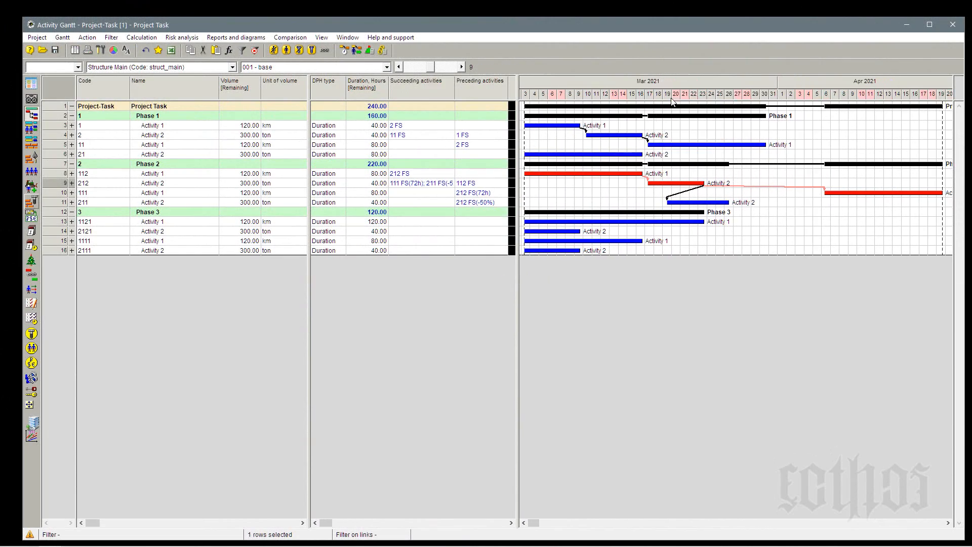
# Add Finish-Start links in Phase 3 from 1121 to 2121 and 1111 and from 1111 to 2111, and recalculate the schedule.
pyautogui.moveTo(585, 219); pyautogui.dragTo(567, 251)
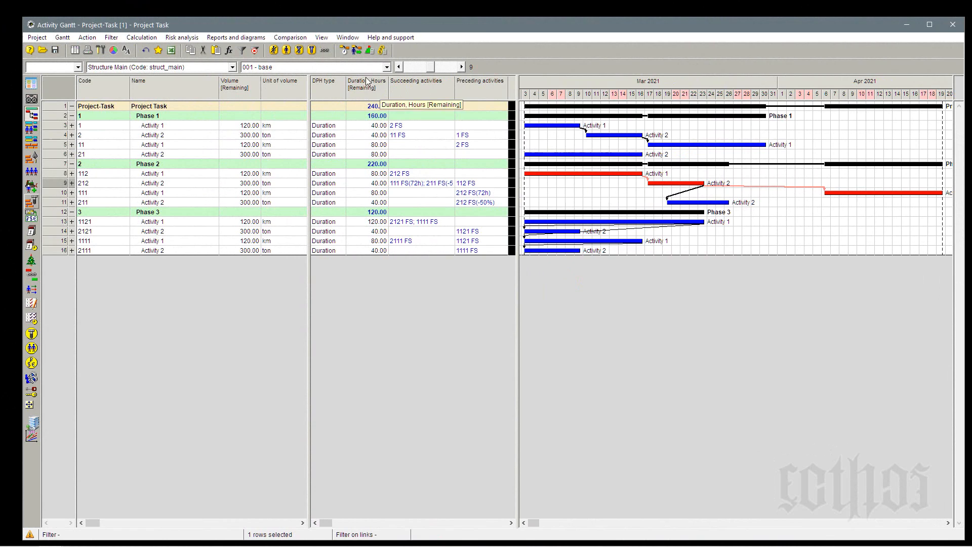
pyautogui.click(344, 51)
pyautogui.press('Return')
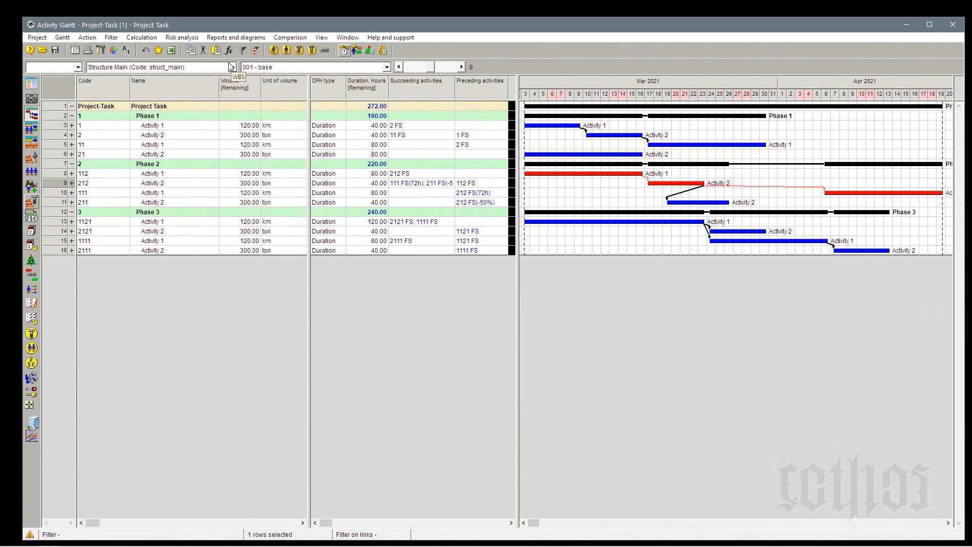
# Save the current Gantt layout in the project as a new layout named "002 - Base complementqar".
pyautogui.click(62, 37)
pyautogui.moveTo(75, 75)
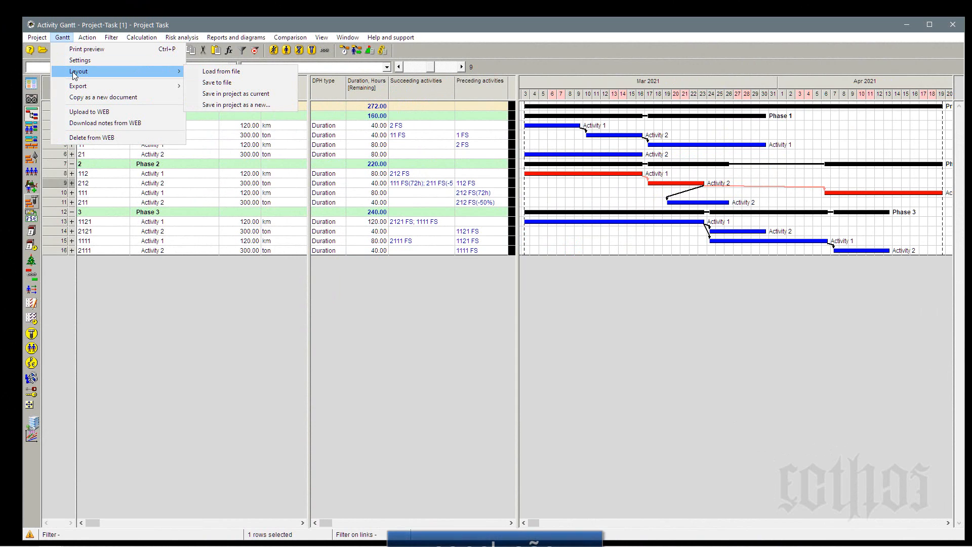
pyautogui.click(232, 103)
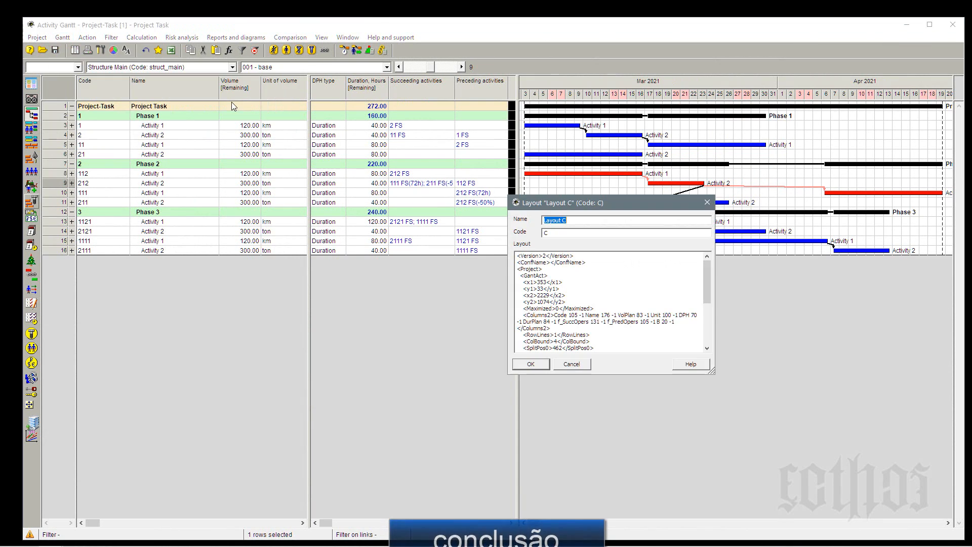
pyautogui.write('002 - Base')
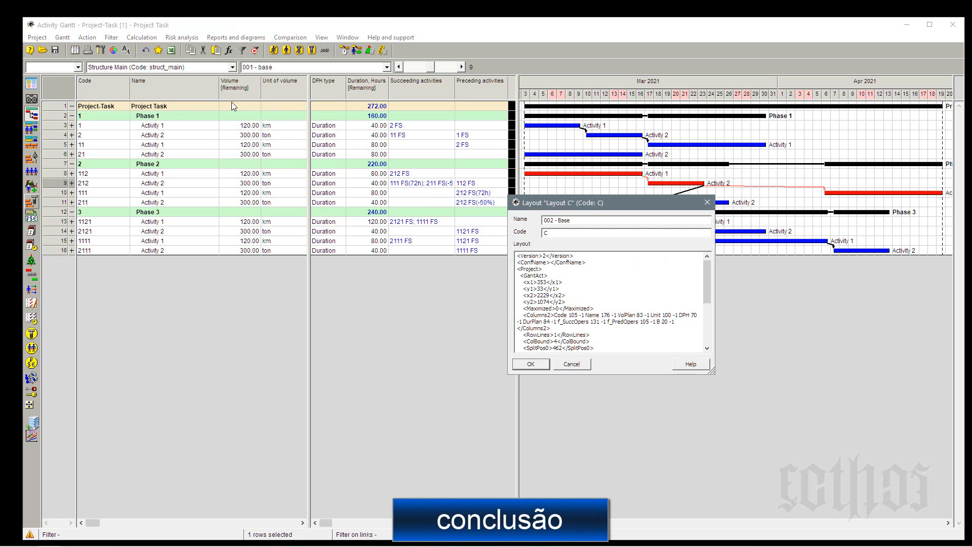
pyautogui.write(' complementqar')
pyautogui.click(530, 364)
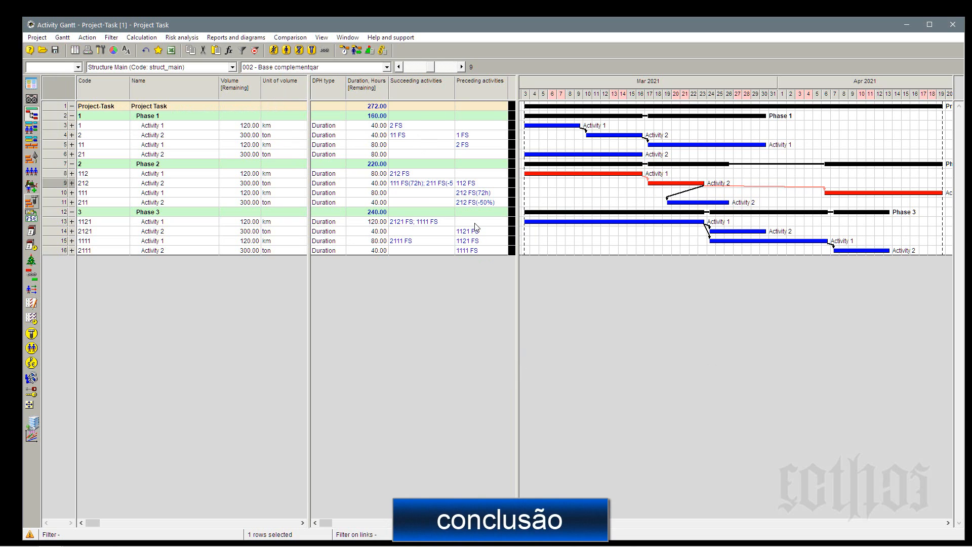
# Add two activities directly under the project, above Phase 1, and name them start and finish.
pyautogui.click(57, 107)
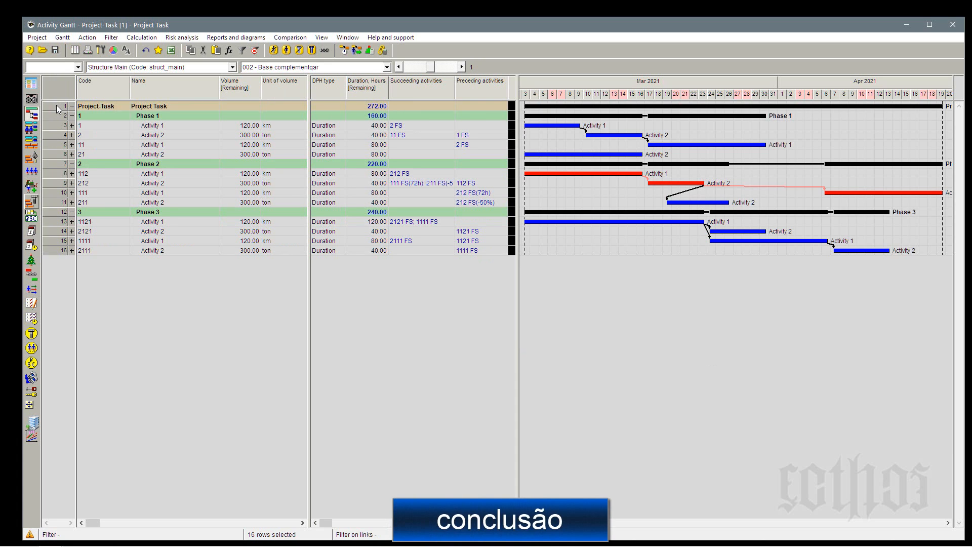
pyautogui.click(146, 117)
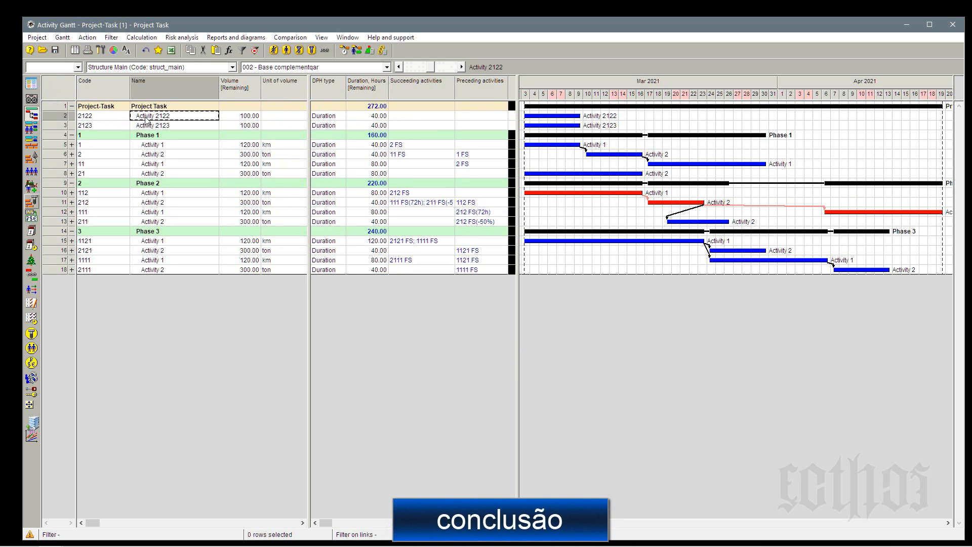
pyautogui.write('inicio')
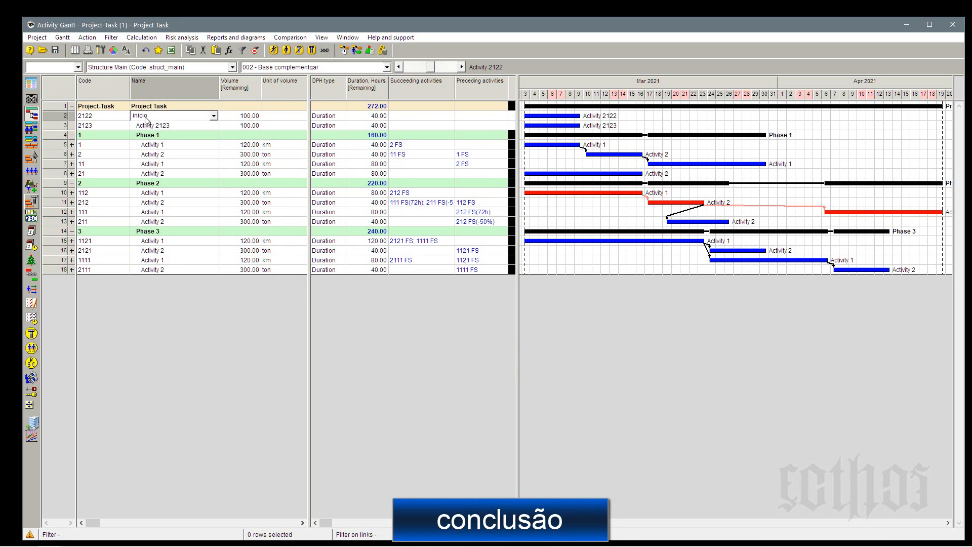
pyautogui.doubleClick(146, 119)
pyautogui.write('styart')
pyautogui.click(165, 128)
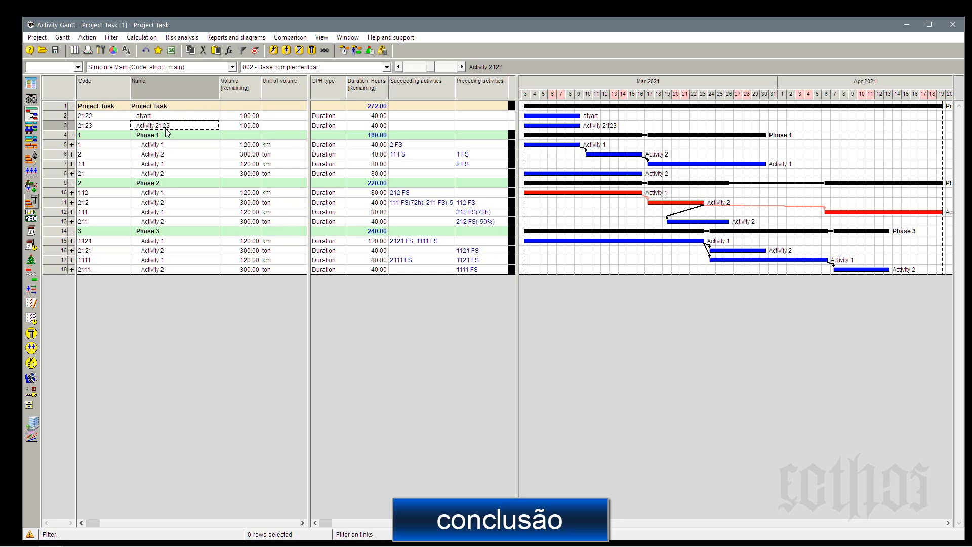
pyautogui.write('finish')
pyautogui.press('Up')
pyautogui.write('s')
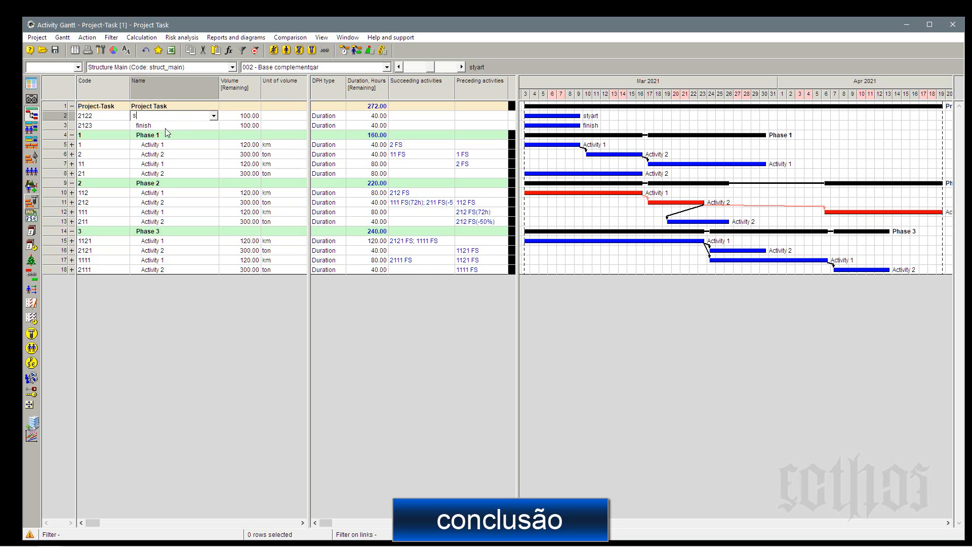
pyautogui.write('tart')
pyautogui.click(165, 128)
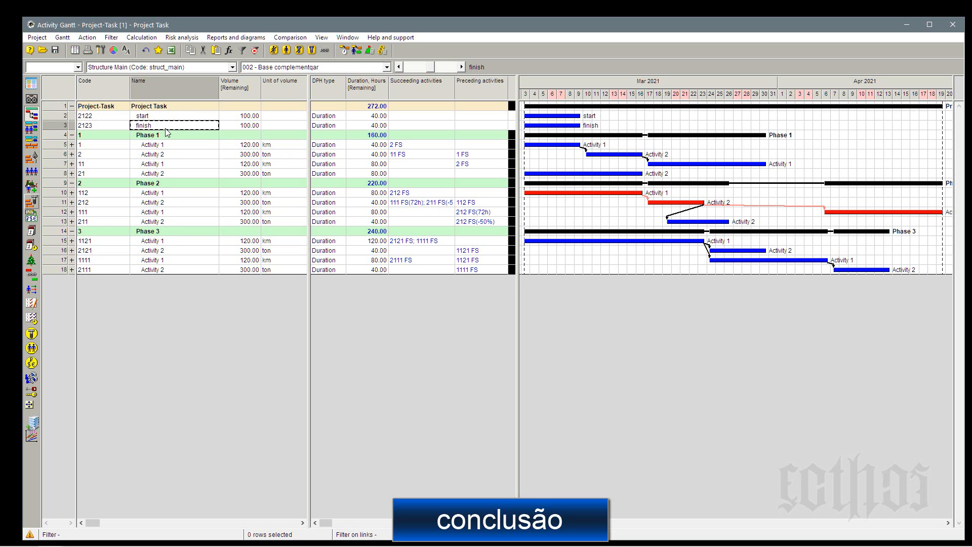
# Fill the DPH type of the start and finish activities with Milestone.
pyautogui.moveTo(333, 117); pyautogui.dragTo(334, 128)
pyautogui.rightClick(334, 129)
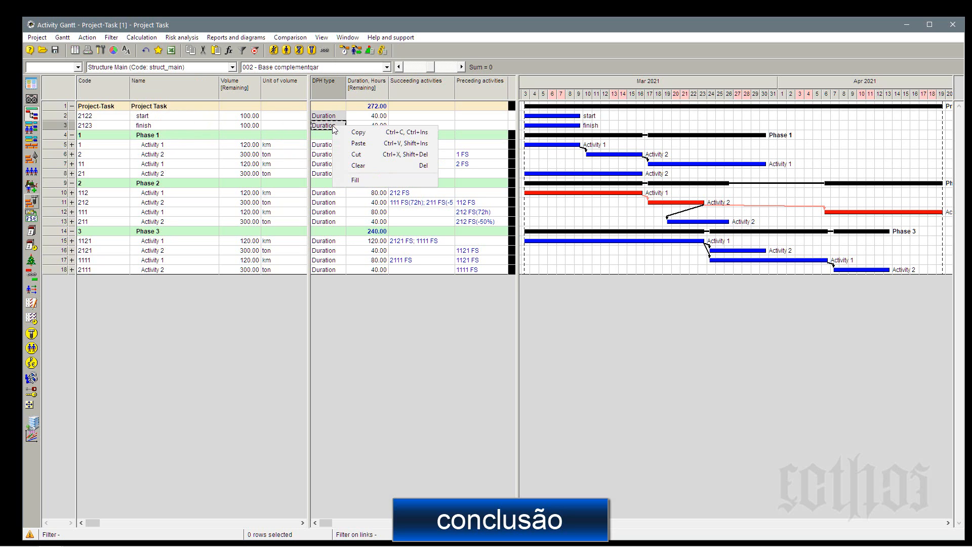
pyautogui.click(354, 180)
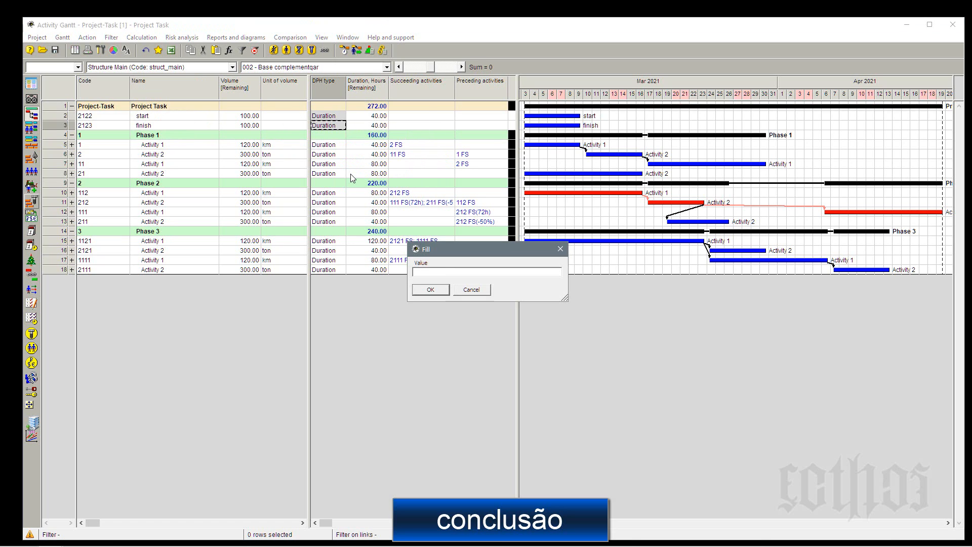
pyautogui.write('m')
pyautogui.press('Return')
pyautogui.click(548, 186)
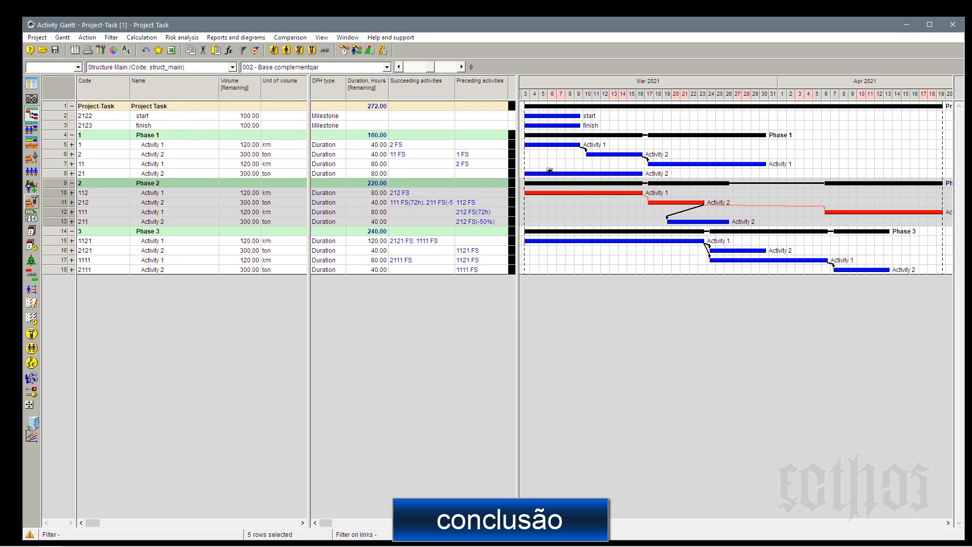
# Add Finish-Start links from the start milestone to activities 1, 112 and 1121, and recalculate the schedule.
pyautogui.moveTo(582, 116)
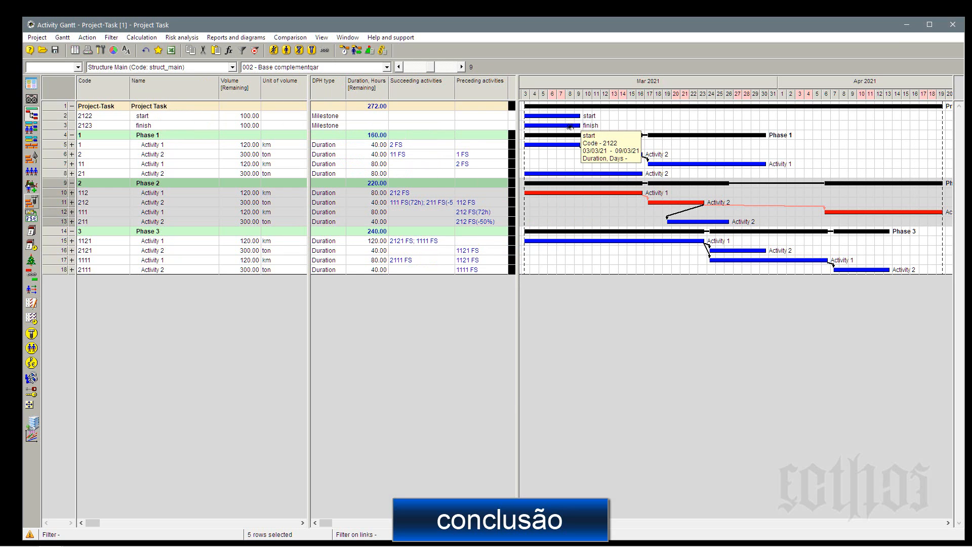
pyautogui.click(440, 155)
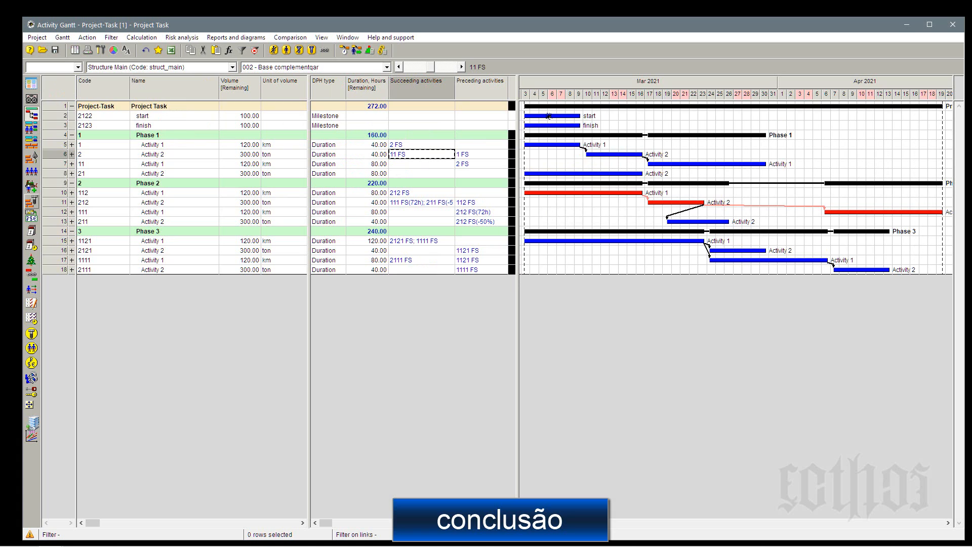
pyautogui.moveTo(548, 116)
pyautogui.mouseDown()
pyautogui.moveTo(550, 146)
pyautogui.moveTo(565, 120)
pyautogui.moveTo(567, 193)
pyautogui.mouseUp()
pyautogui.moveTo(563, 115); pyautogui.dragTo(566, 241)
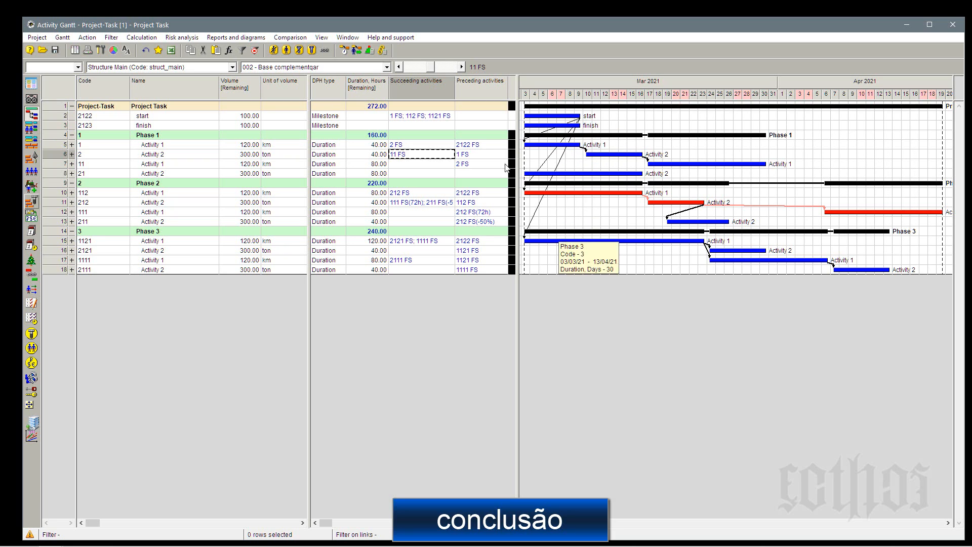
pyautogui.click(347, 52)
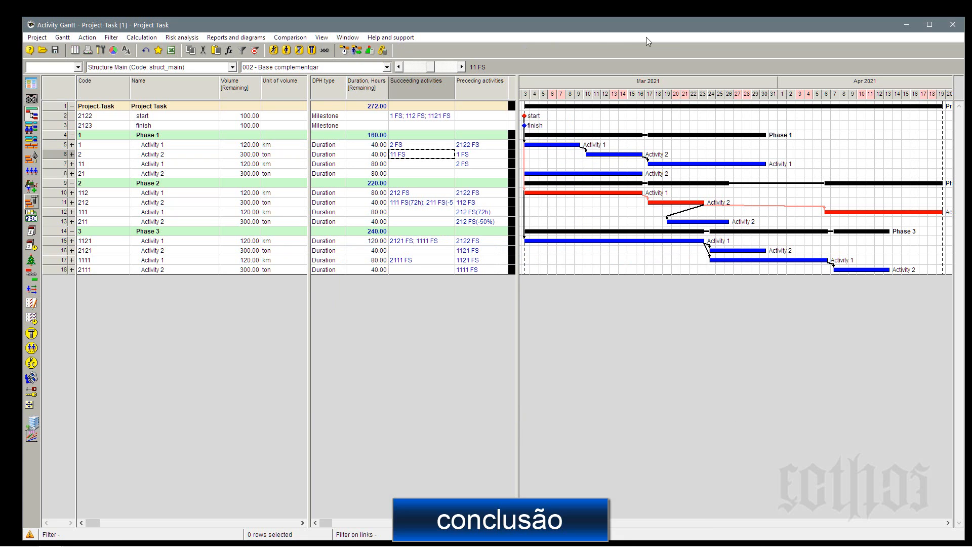
# Add Finish-Start links from activities 11, 111 and 2111 to the finish milestone, and recalculate the schedule.
pyautogui.moveTo(753, 165); pyautogui.dragTo(527, 125)
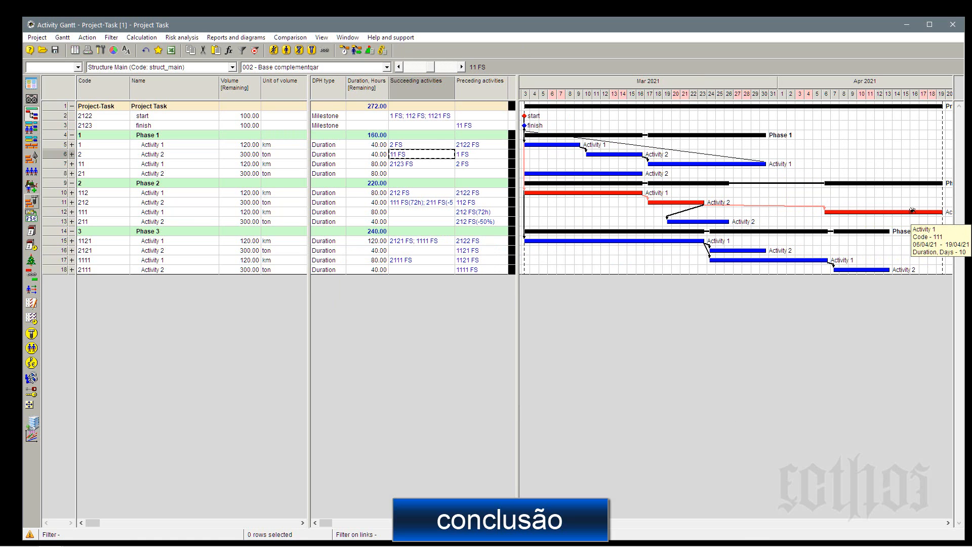
pyautogui.moveTo(941, 211); pyautogui.dragTo(538, 126)
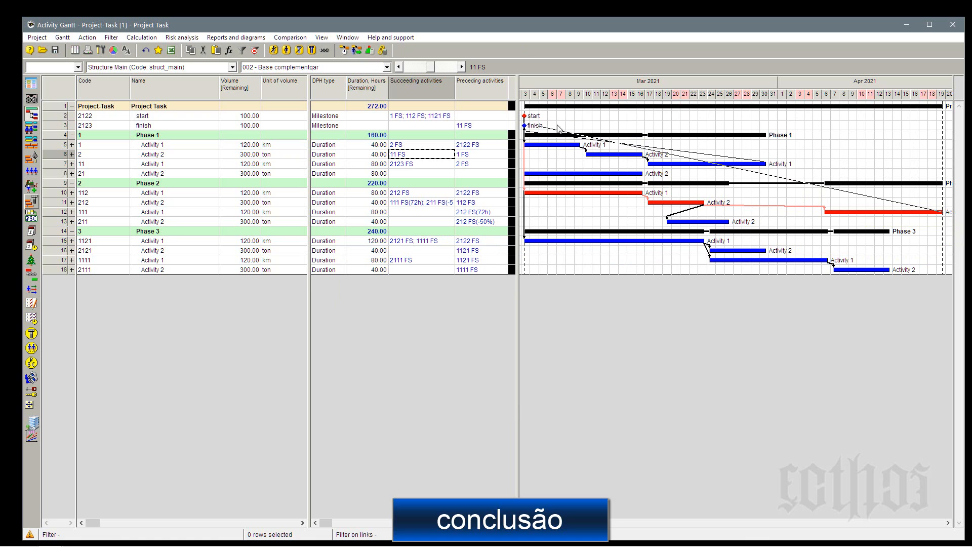
pyautogui.moveTo(889, 270); pyautogui.dragTo(536, 126)
pyautogui.click(346, 49)
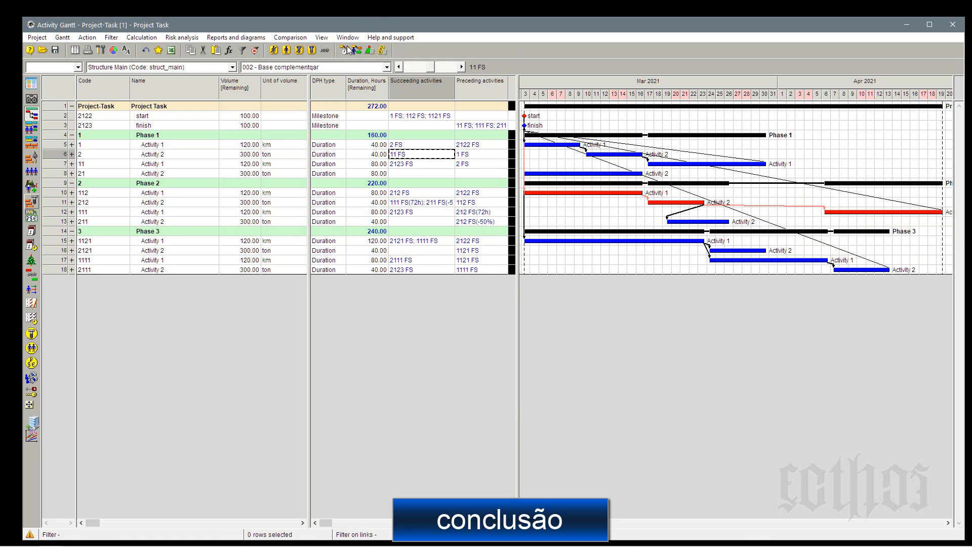
pyautogui.press('Return')
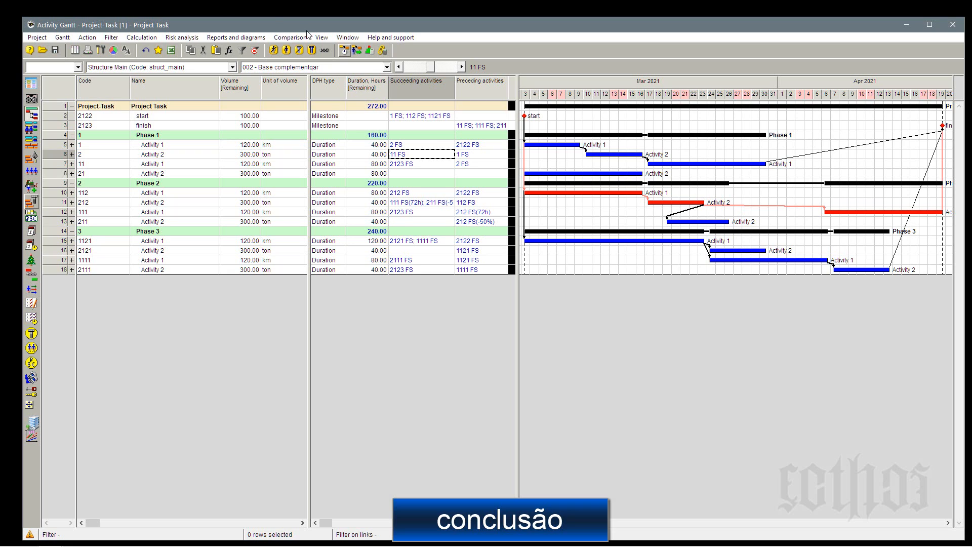
# Save the Gantt layout in the project as the current layout.
pyautogui.click(62, 37)
pyautogui.moveTo(86, 74)
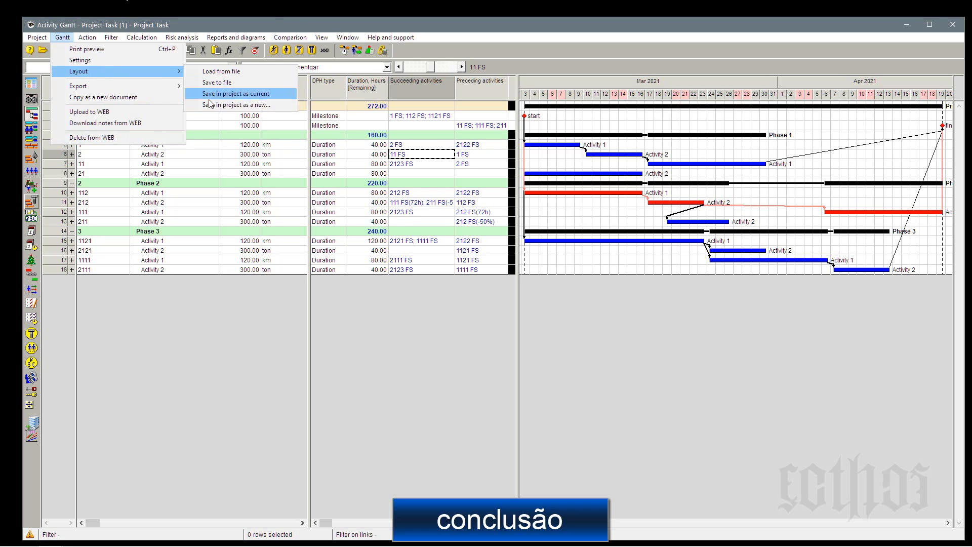
pyautogui.click(229, 93)
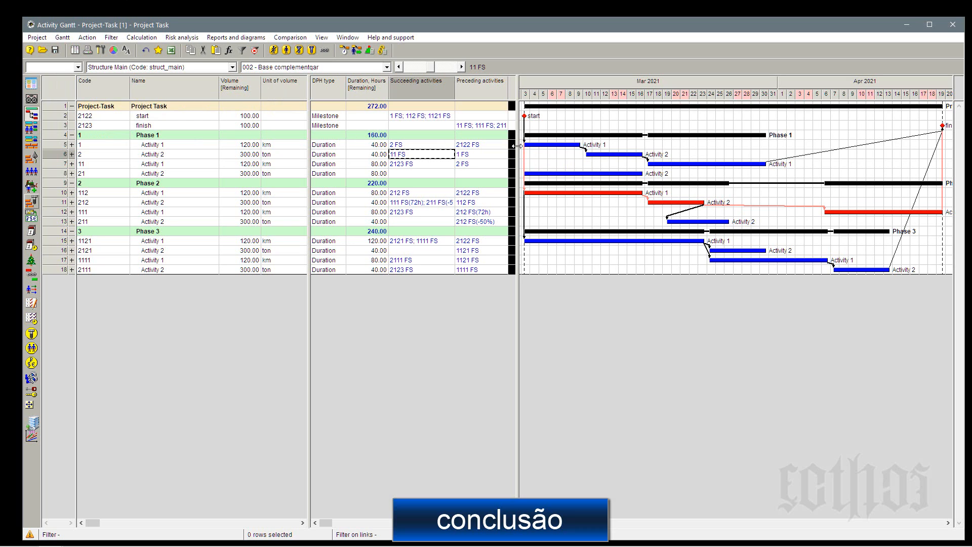
# Widen the table area, move the Duration, Hours column before DPH type and hide all columns after it.
pyautogui.moveTo(522, 147); pyautogui.dragTo(652, 132)
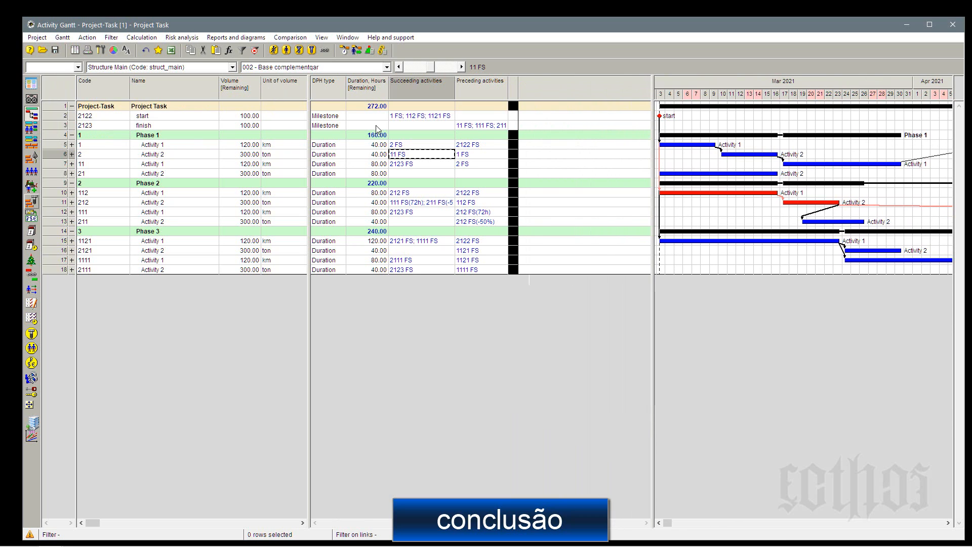
pyautogui.click(370, 206)
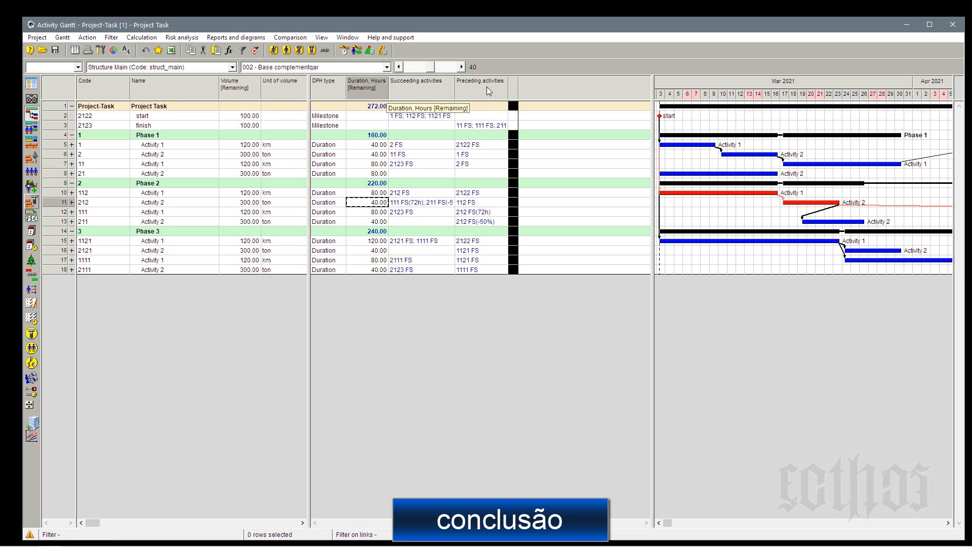
pyautogui.click(367, 90)
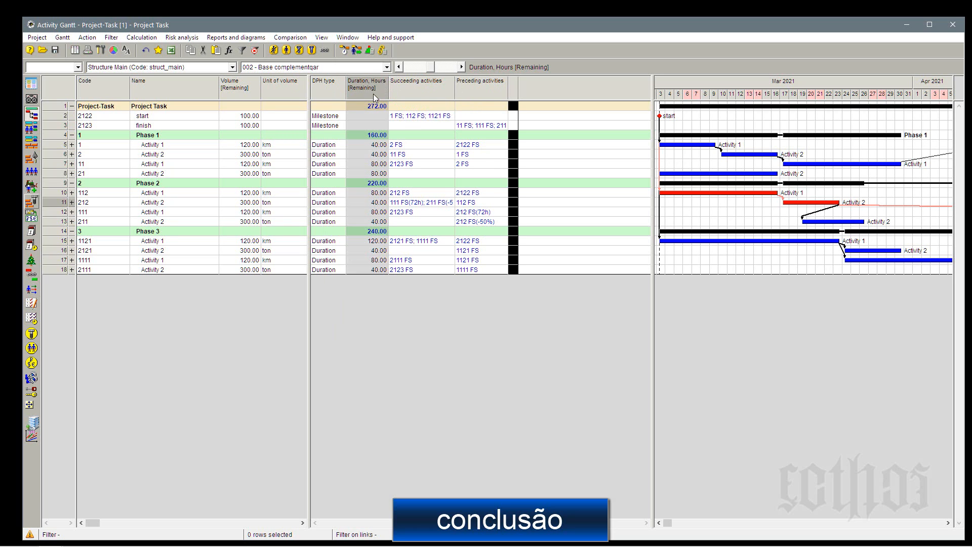
pyautogui.moveTo(367, 90); pyautogui.dragTo(310, 95)
pyautogui.rightClick(337, 87)
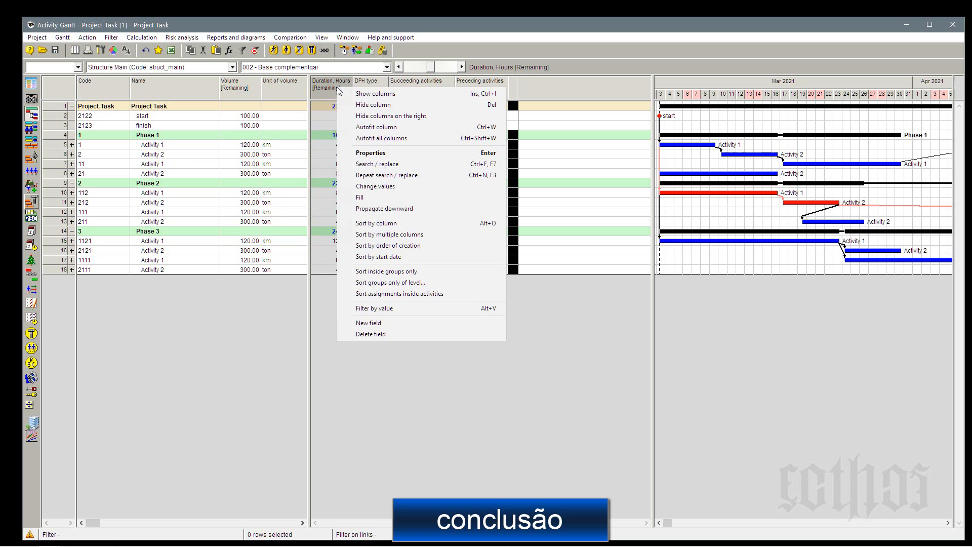
pyautogui.click(366, 116)
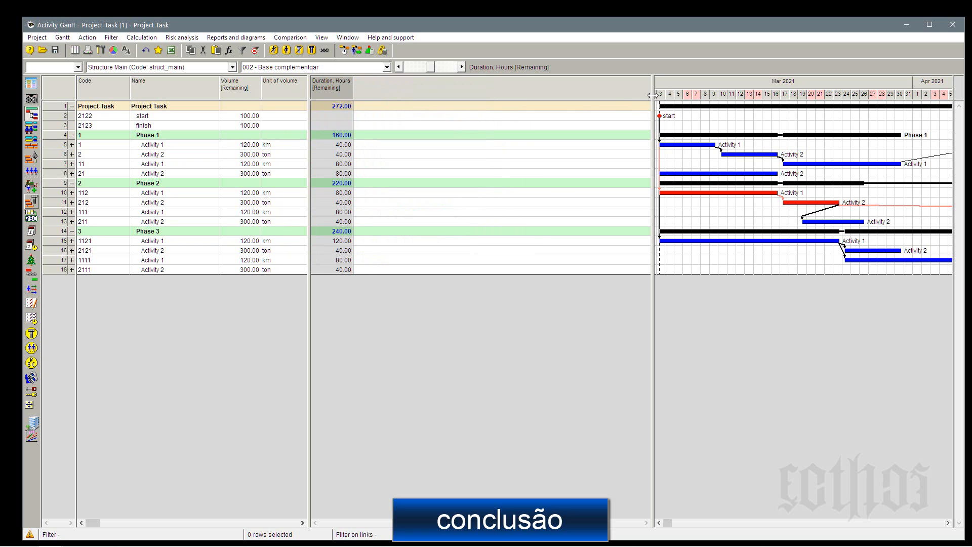
pyautogui.moveTo(652, 95); pyautogui.dragTo(615, 95)
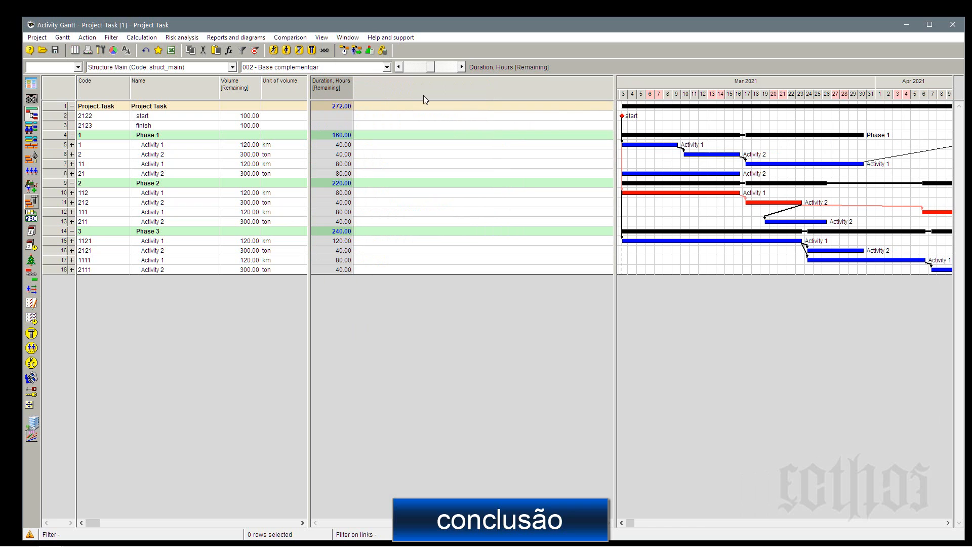
# Show the resource assignment columns Quantity, Quantity [Minimal], Quantity [Scheduled], Workload [Minimal] and Workload [Scheduled] after the duration column.
pyautogui.rightClick(365, 84)
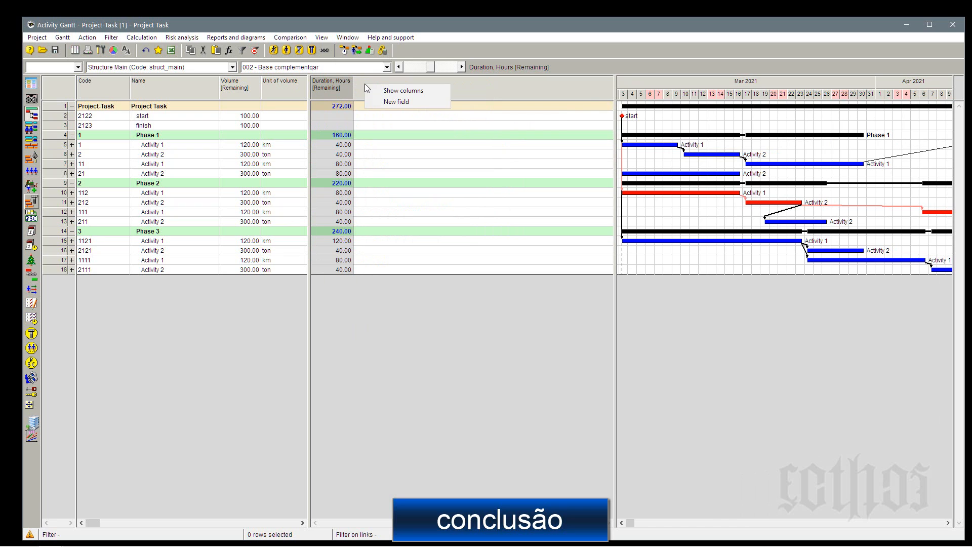
pyautogui.click(379, 90)
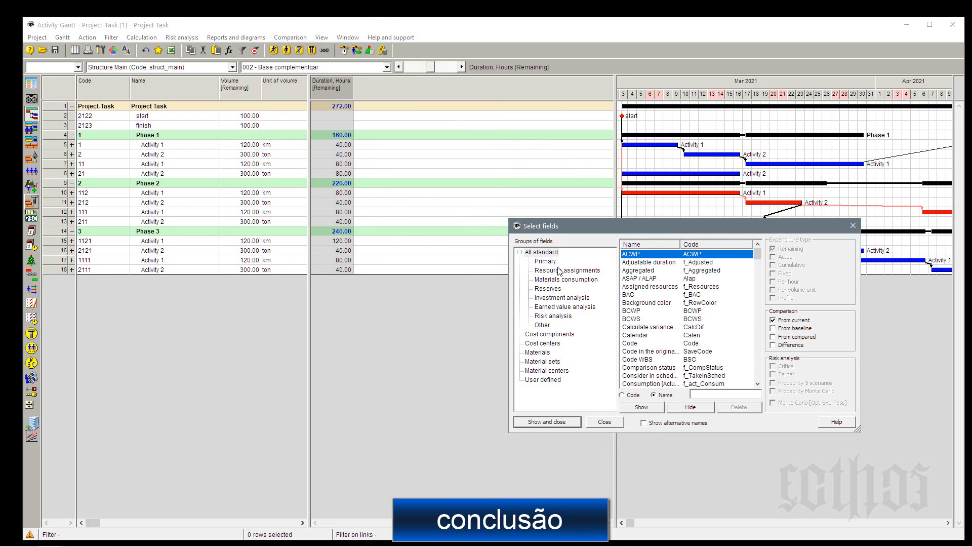
pyautogui.click(559, 272)
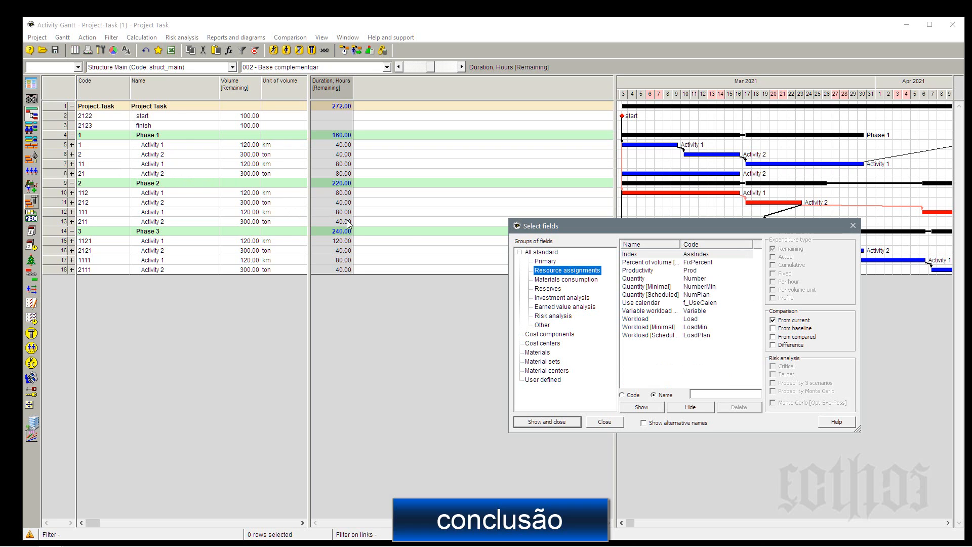
pyautogui.doubleClick(680, 244)
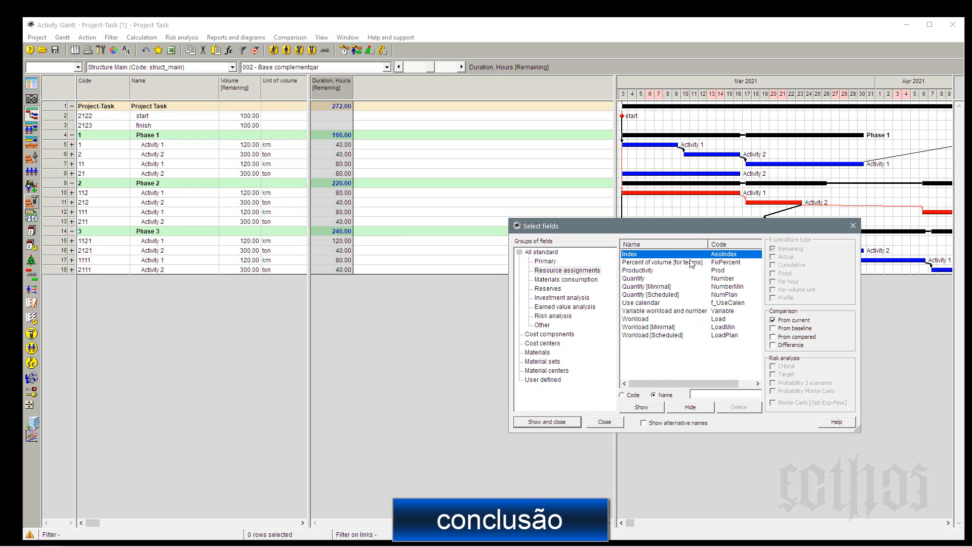
pyautogui.click(640, 281)
pyautogui.keyDown('ctrl'); pyautogui.click(639, 288); pyautogui.keyUp('ctrl')
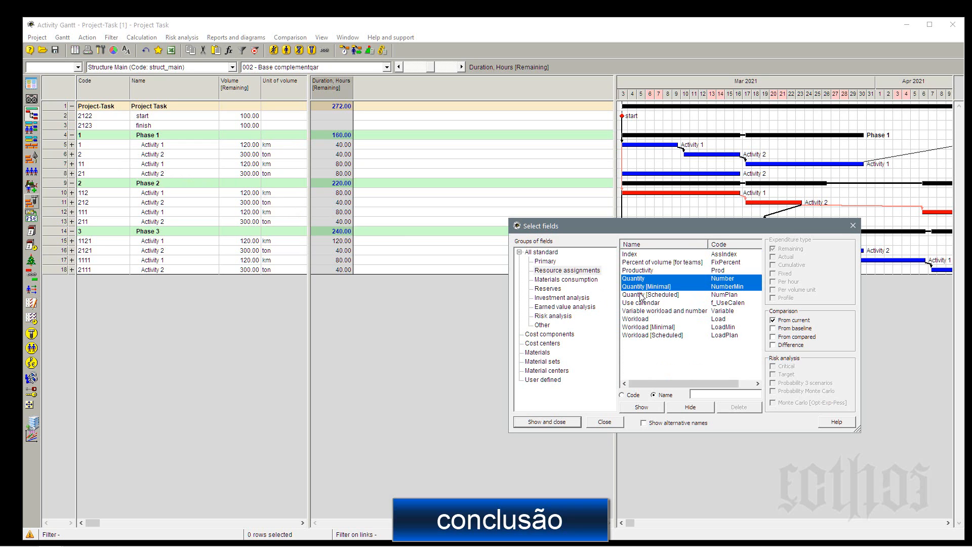
pyautogui.keyDown('ctrl'); pyautogui.click(641, 295); pyautogui.keyUp('ctrl')
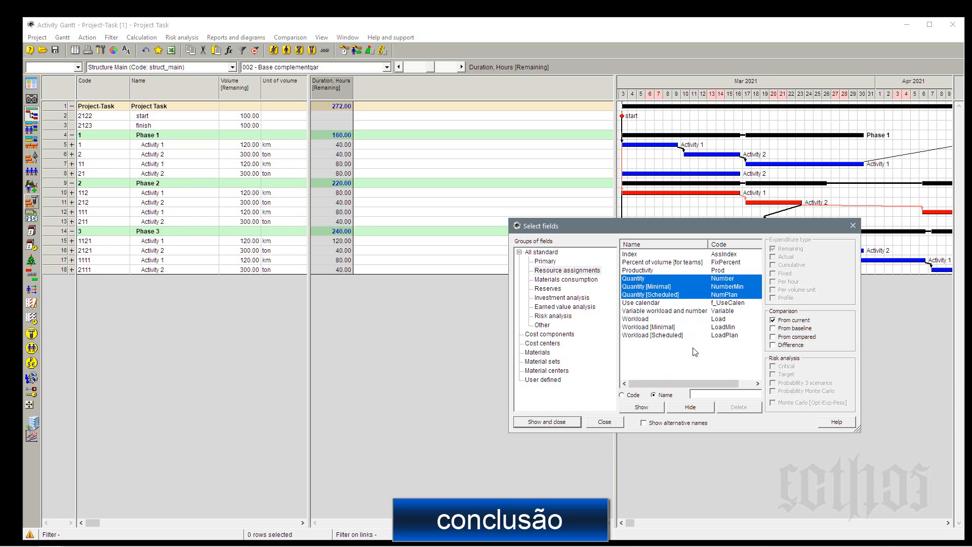
pyautogui.keyDown('ctrl'); pyautogui.click(665, 337); pyautogui.keyUp('ctrl')
pyautogui.keyDown('ctrl'); pyautogui.click(662, 329); pyautogui.keyUp('ctrl')
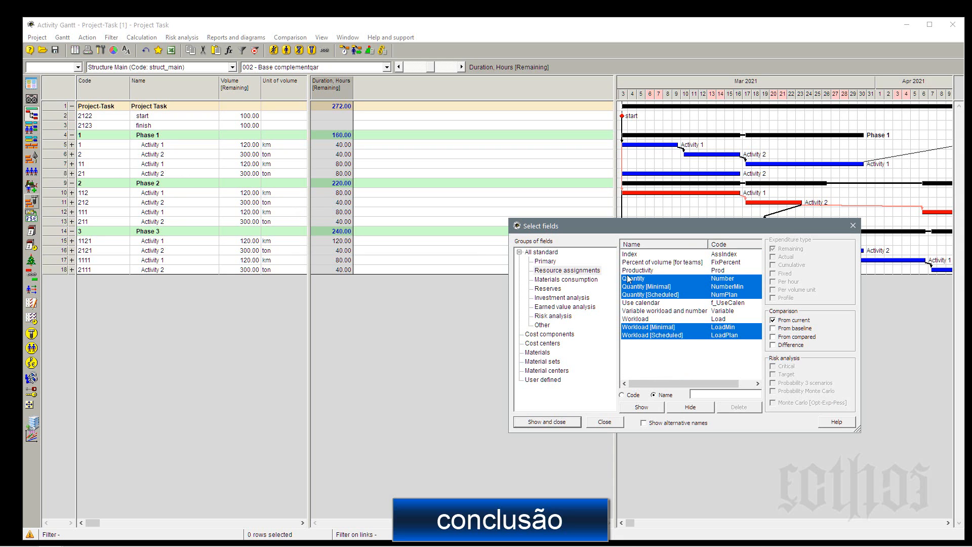
pyautogui.click(546, 421)
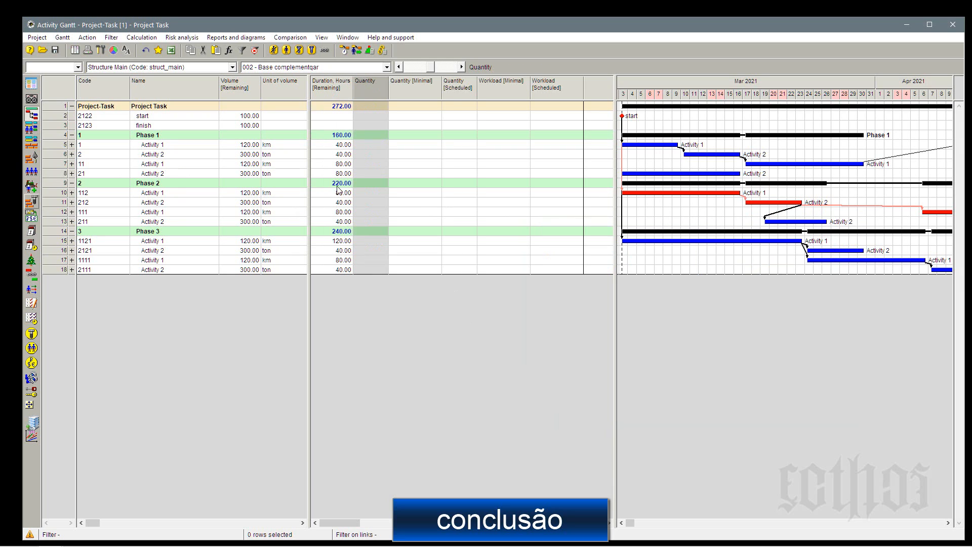
# Expand activity 1 of Phase 1, narrow the table area to its columns, and set Resource A's minimal quantity to 1.
pyautogui.click(71, 145)
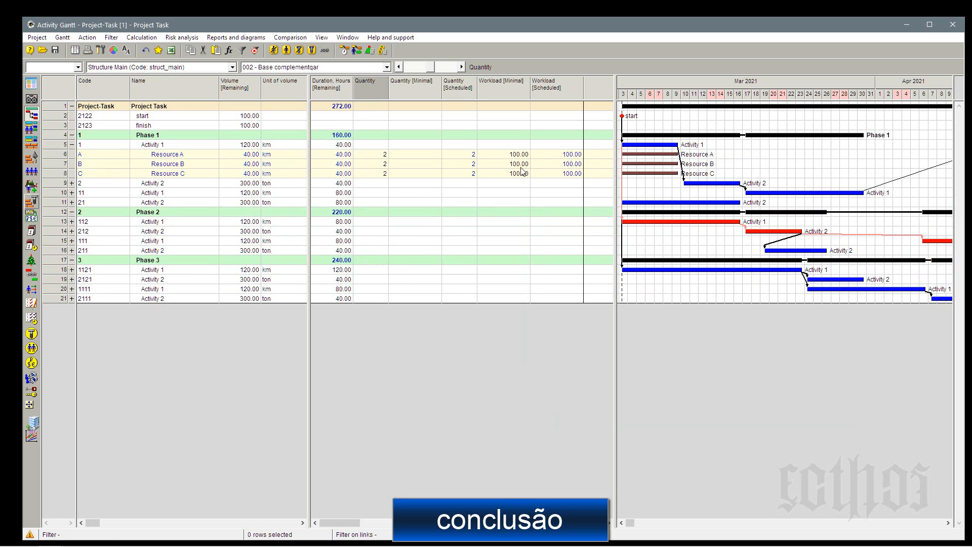
pyautogui.moveTo(616, 111); pyautogui.dragTo(589, 139)
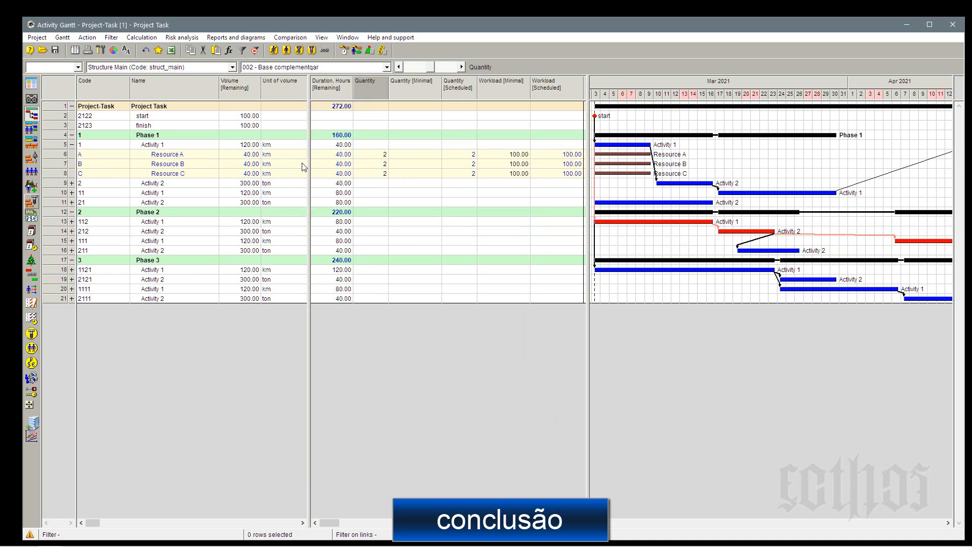
pyautogui.click(380, 158)
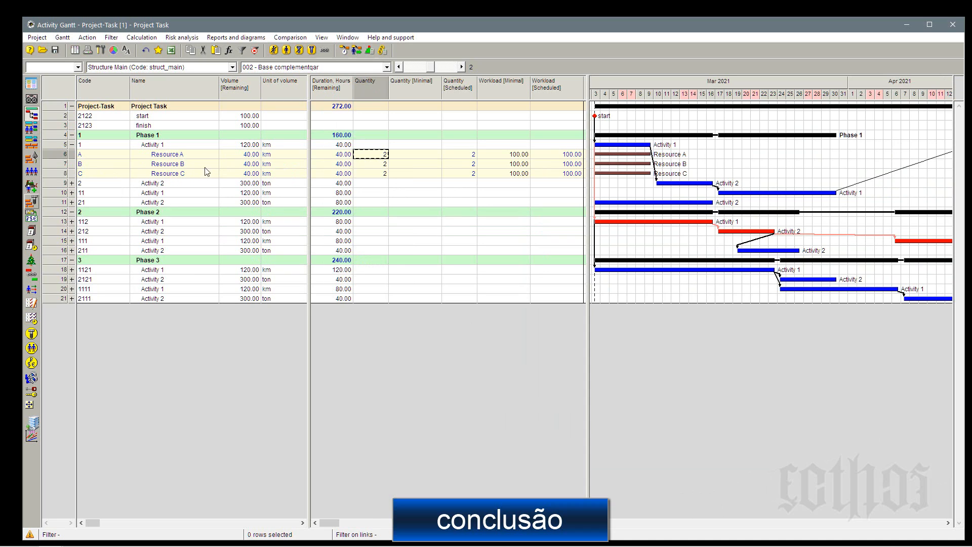
pyautogui.click(409, 157)
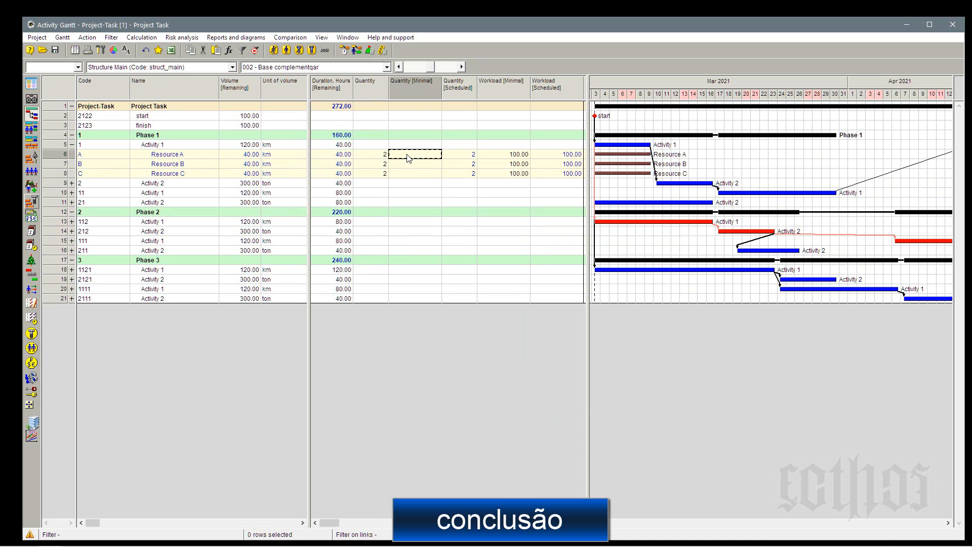
pyautogui.write('1')
pyautogui.click(412, 168)
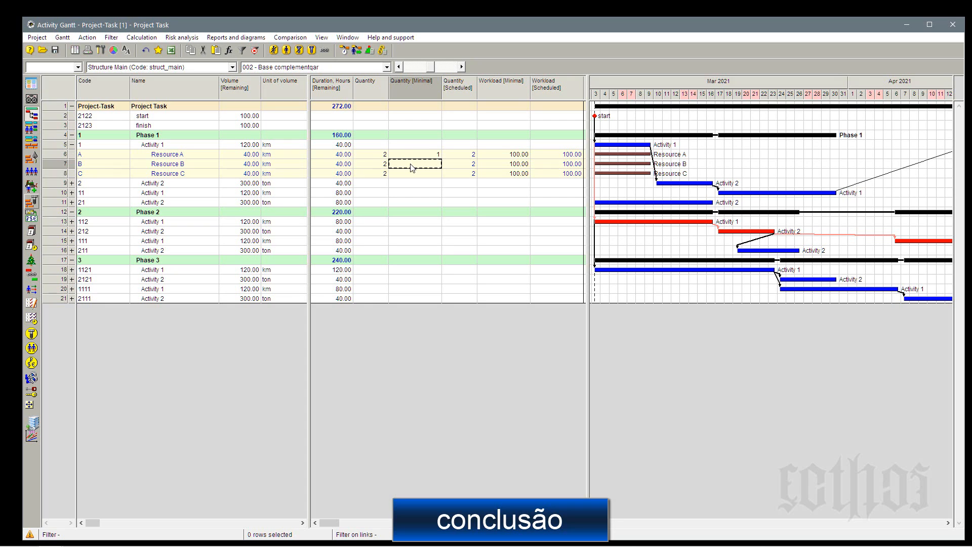
# Set the minimal quantity to 2 for Resource B and 1 for Resource C in activity 1 of Phase 1.
pyautogui.click(385, 156)
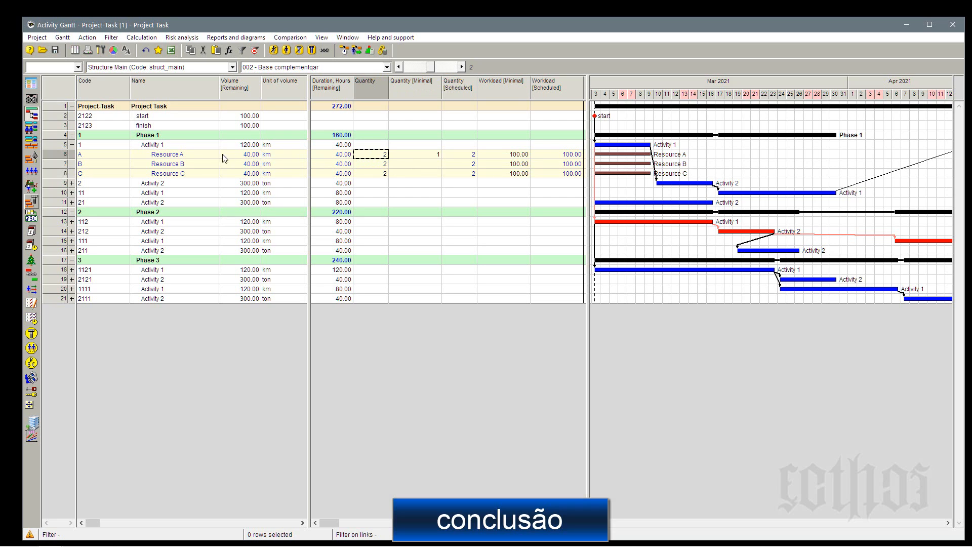
pyautogui.click(436, 159)
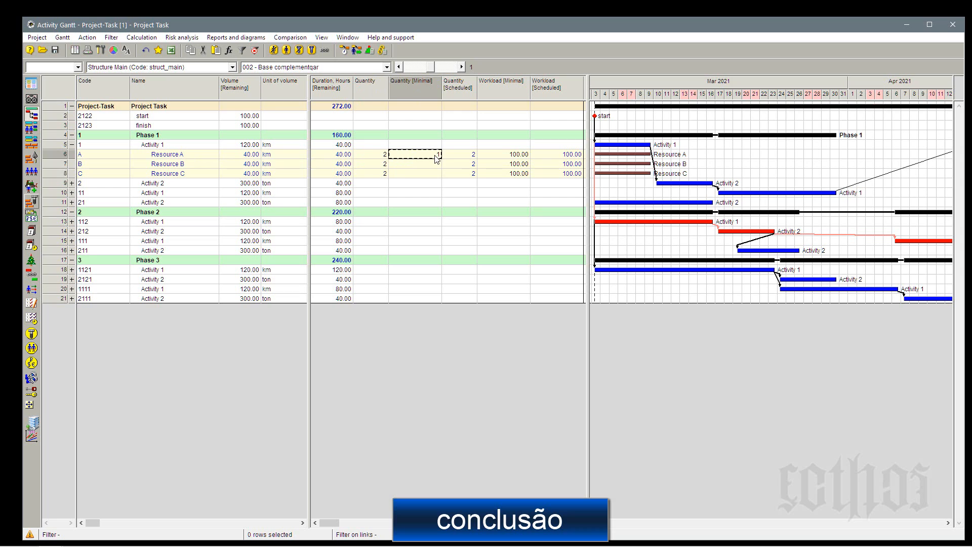
pyautogui.click(377, 166)
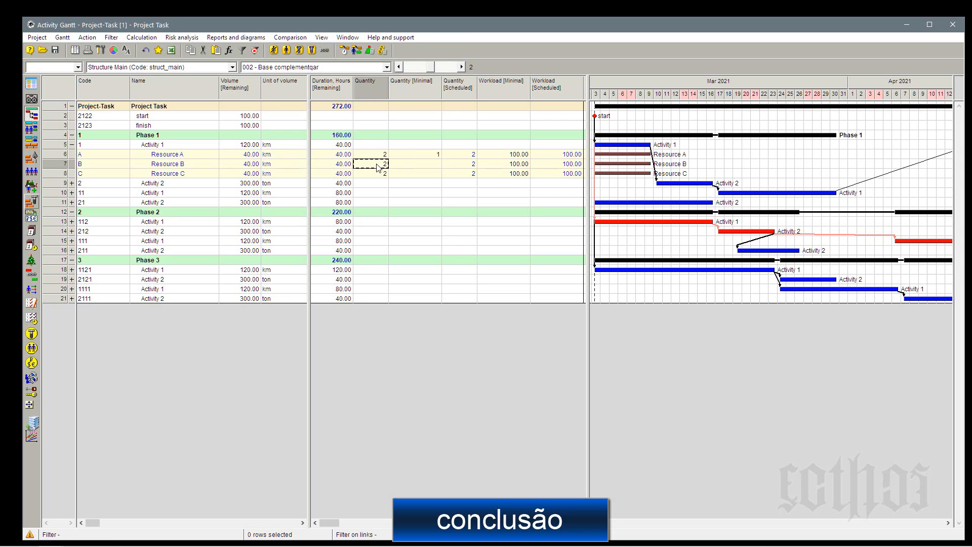
pyautogui.click(414, 167)
pyautogui.write('2')
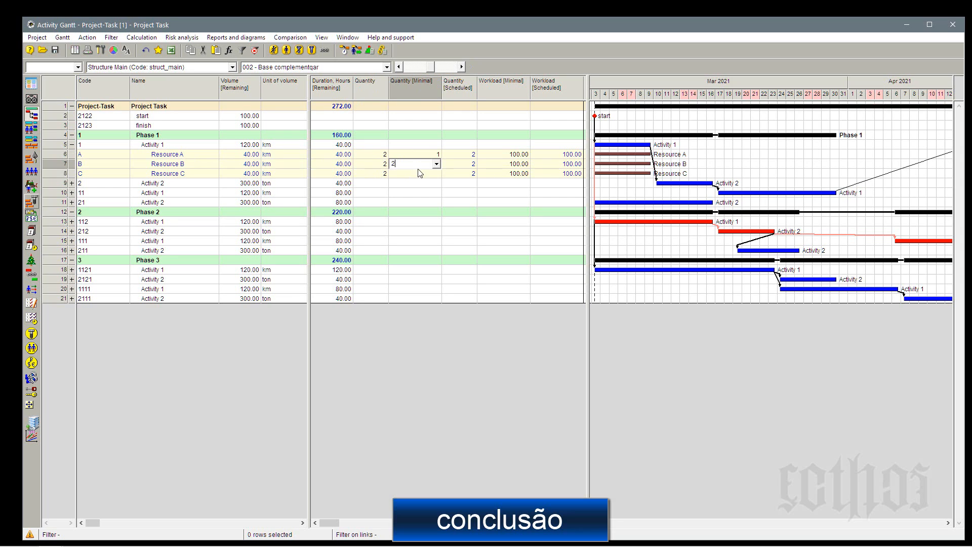
pyautogui.click(419, 174)
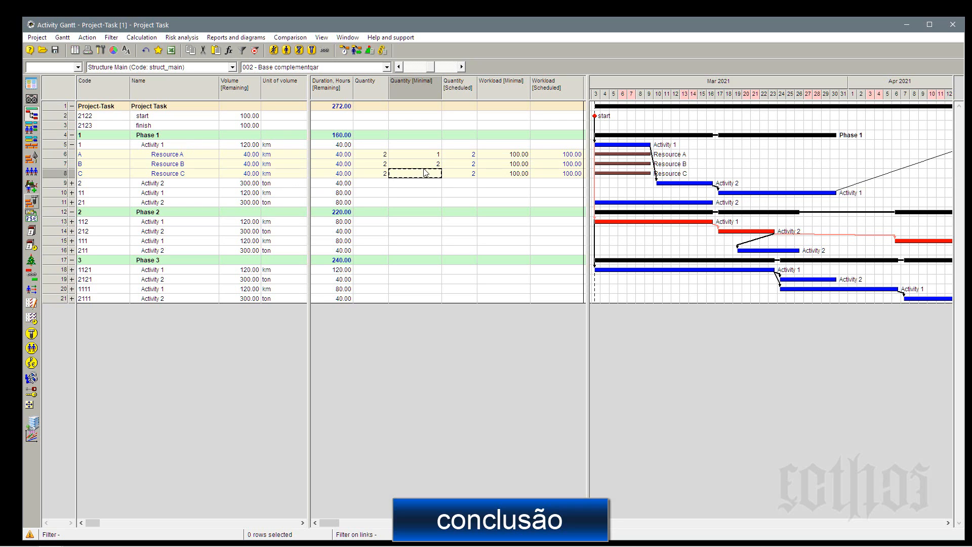
pyautogui.write('1')
pyautogui.click(464, 176)
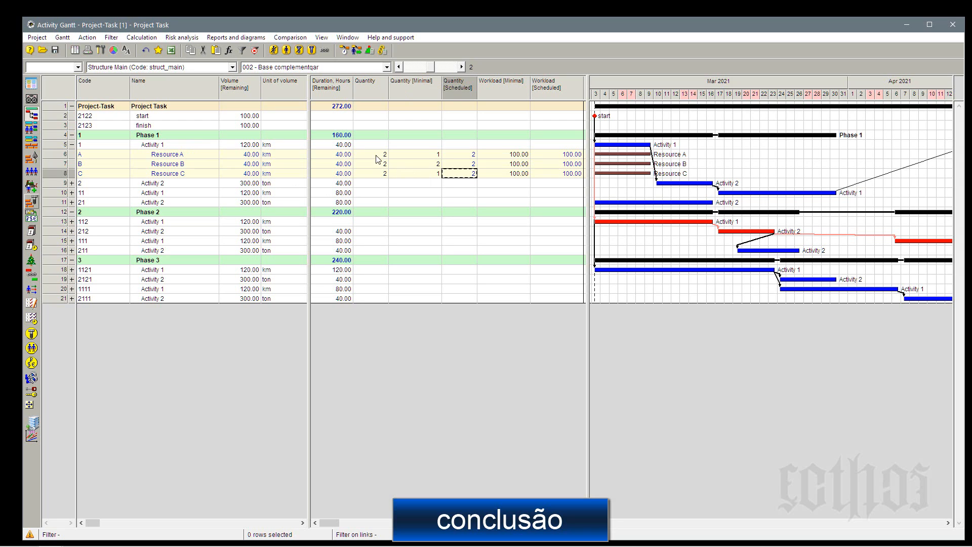
# Review the quantities and workloads of activity 1's resources, and set Resource B's minimal workload to 50.
pyautogui.click(376, 155)
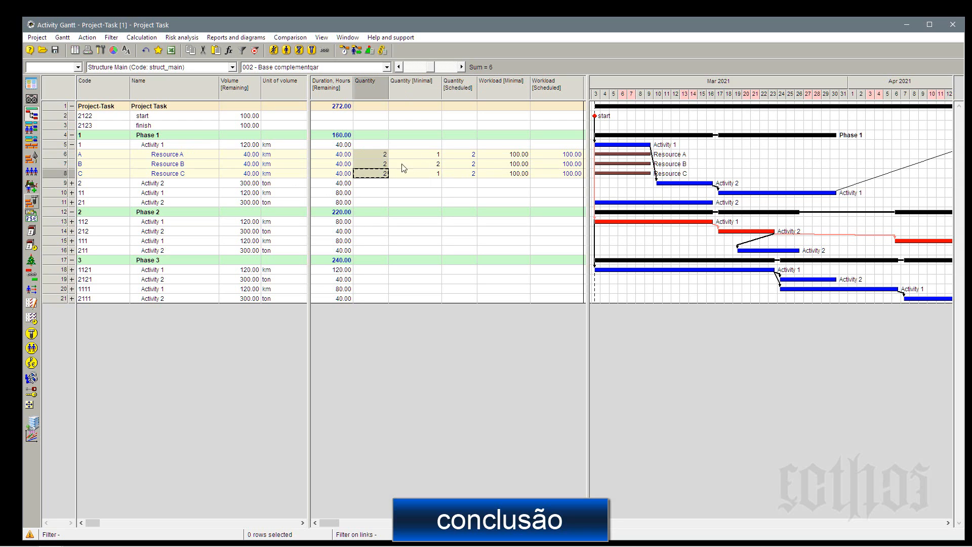
pyautogui.click(425, 155)
pyautogui.keyDown('shift'); pyautogui.click(427, 174); pyautogui.keyUp('shift')
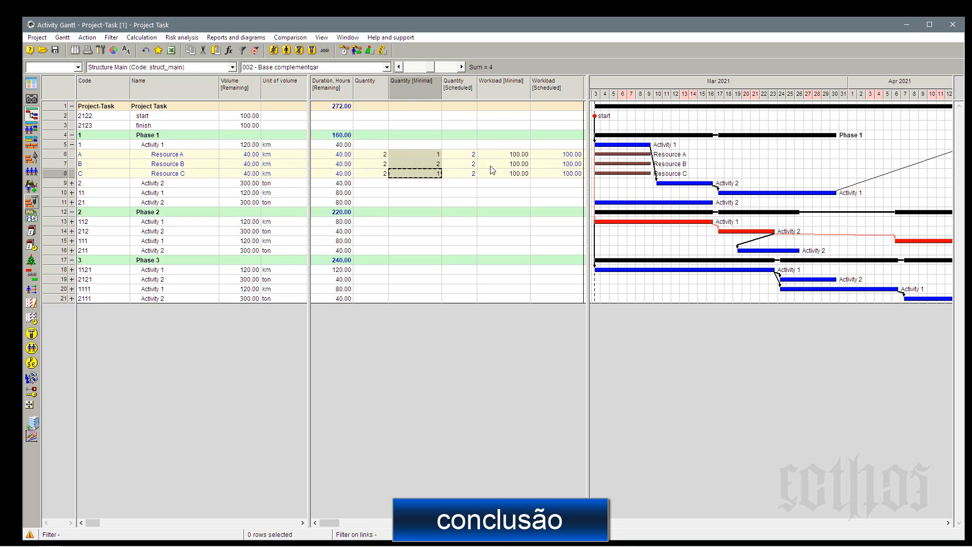
pyautogui.click(555, 155)
pyautogui.keyDown('shift'); pyautogui.click(559, 174); pyautogui.keyUp('shift')
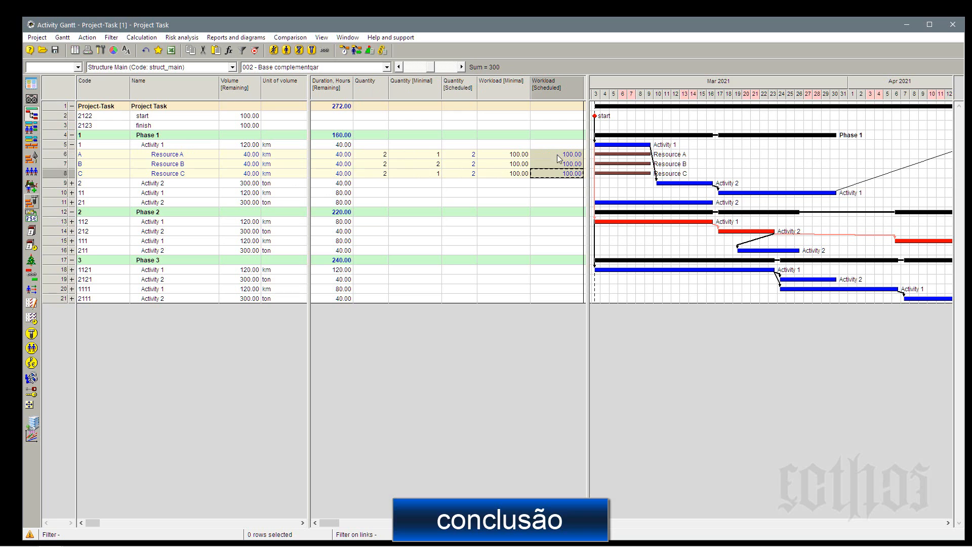
pyautogui.click(519, 169)
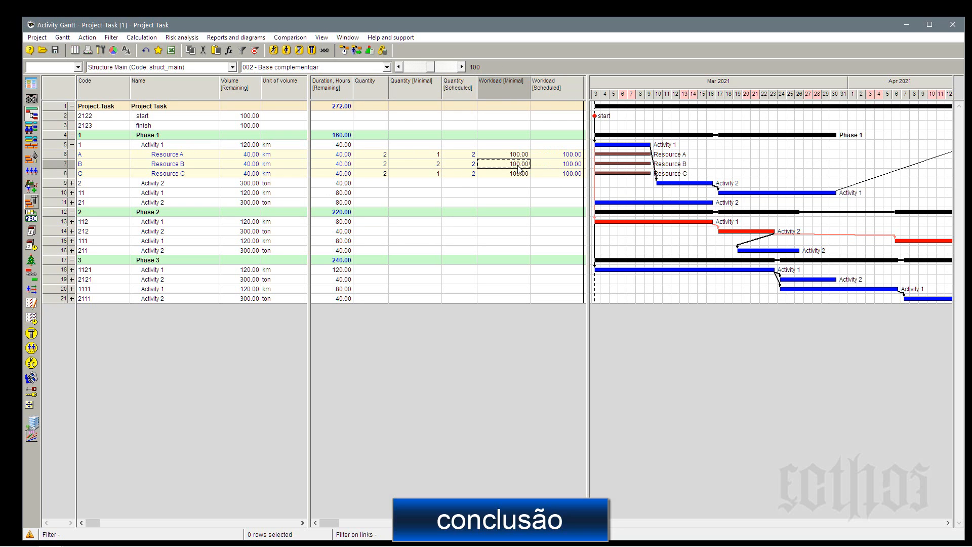
pyautogui.write('50')
pyautogui.click(551, 168)
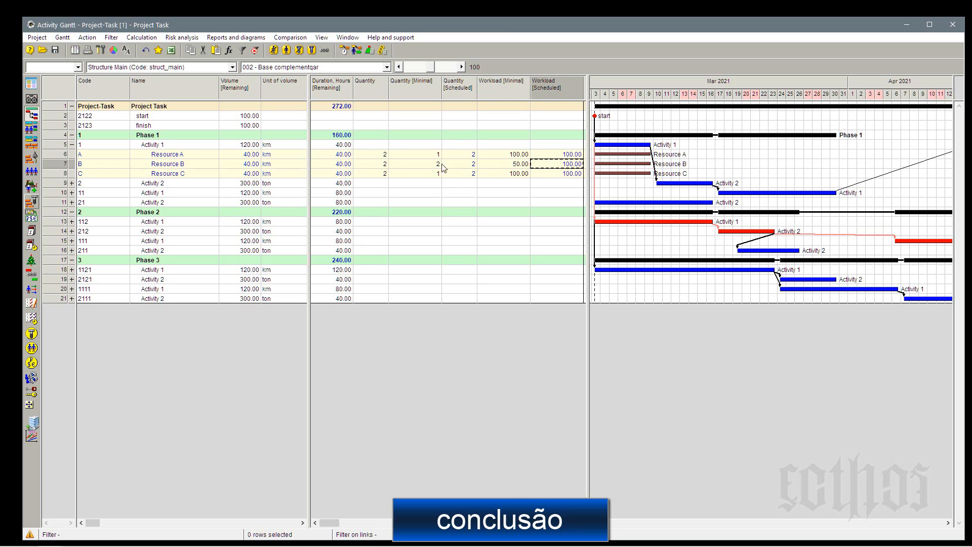
# Examine activity 1's remaining duration and volume, and the quantities and scheduled and minimal workloads of Resources A, B and C.
pyautogui.click(339, 148)
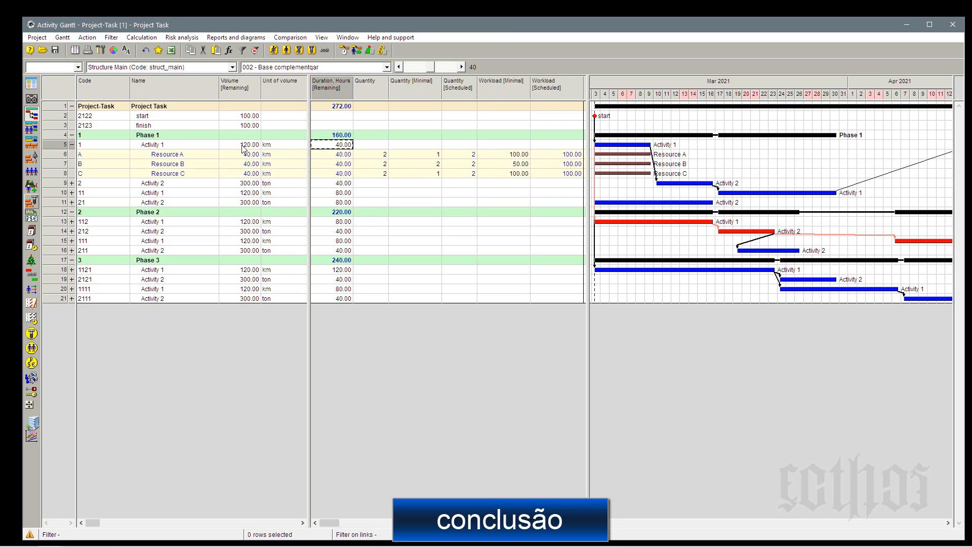
pyautogui.click(243, 146)
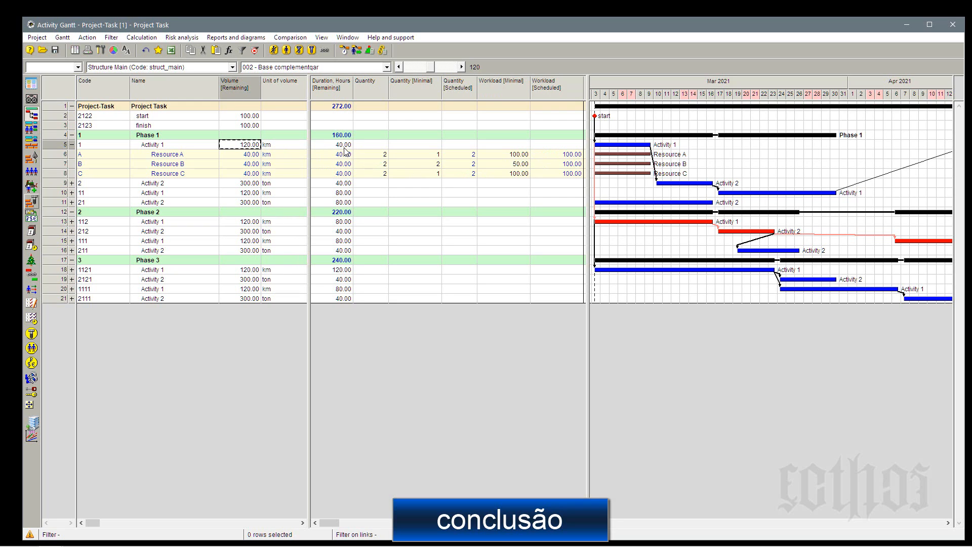
pyautogui.click(344, 147)
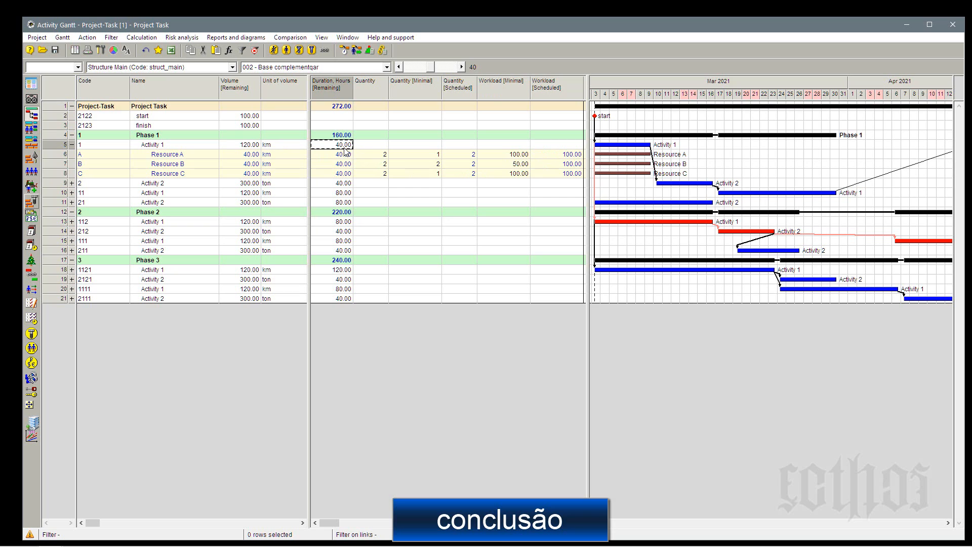
pyautogui.click(245, 147)
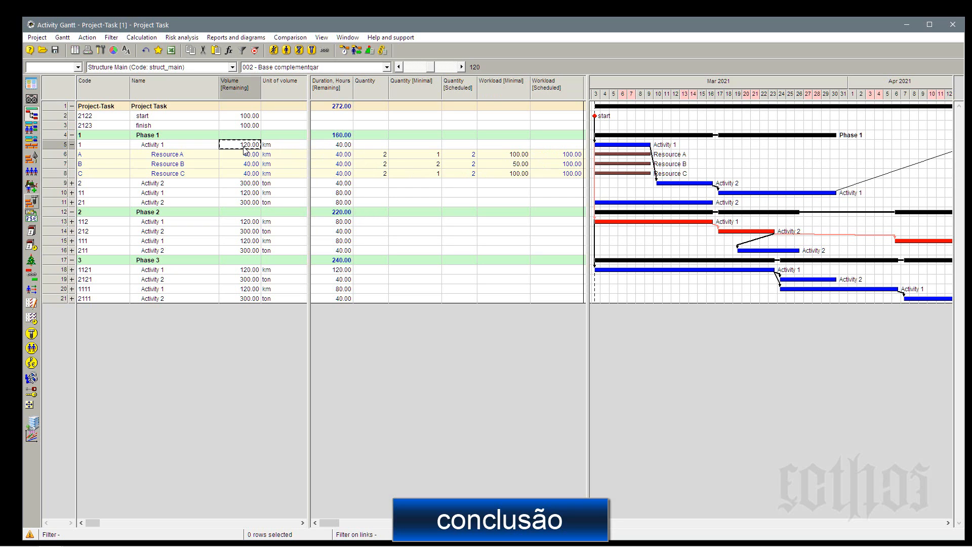
pyautogui.click(210, 154)
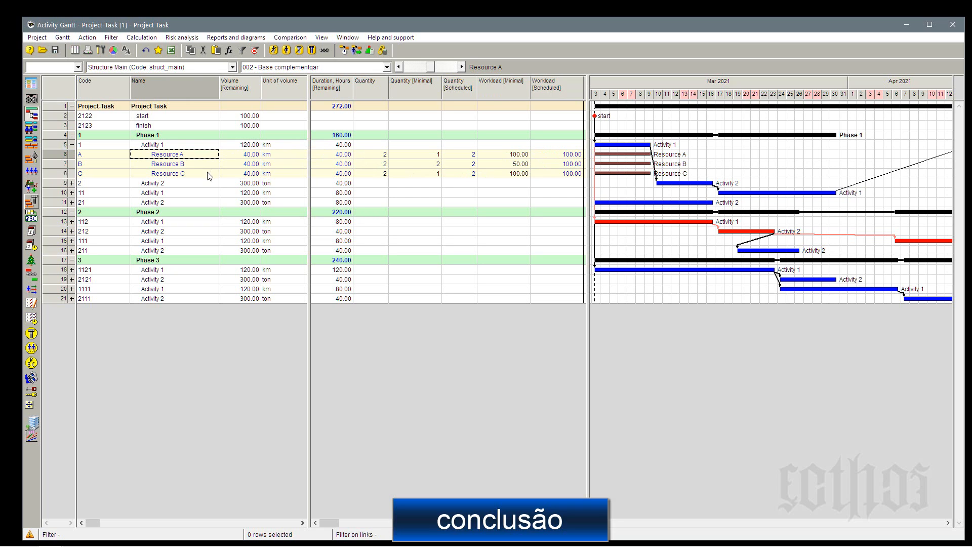
pyautogui.keyDown('shift'); pyautogui.click(209, 174); pyautogui.keyUp('shift')
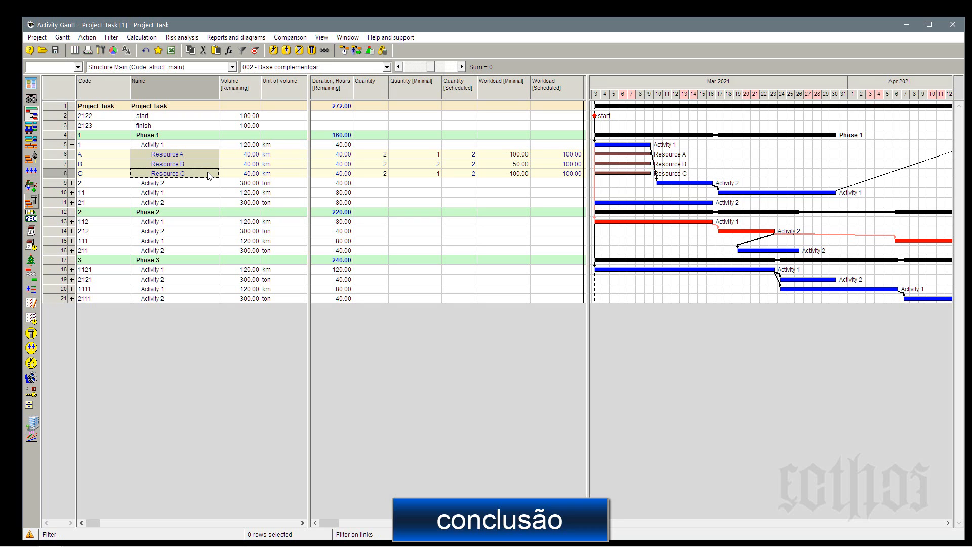
pyautogui.moveTo(384, 154); pyautogui.dragTo(384, 174)
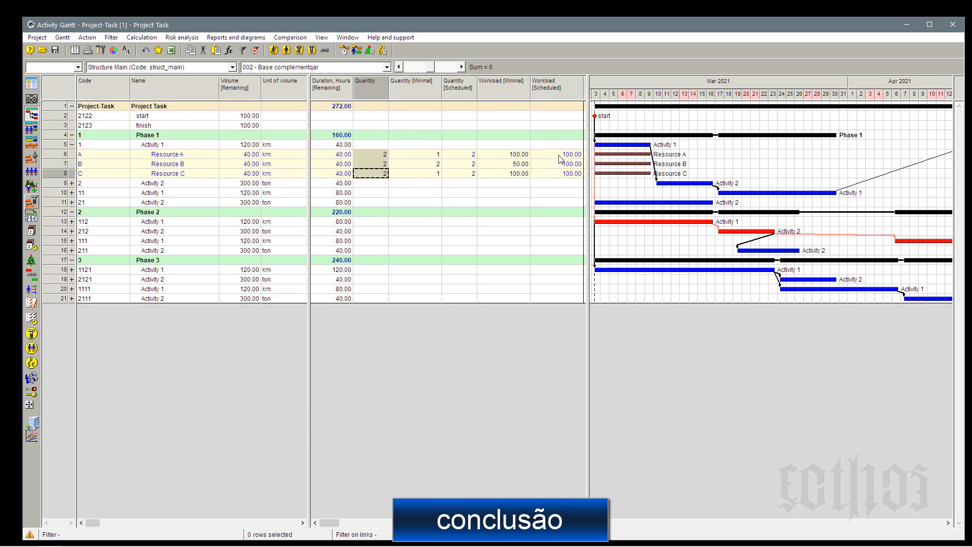
pyautogui.moveTo(562, 155); pyautogui.dragTo(563, 175)
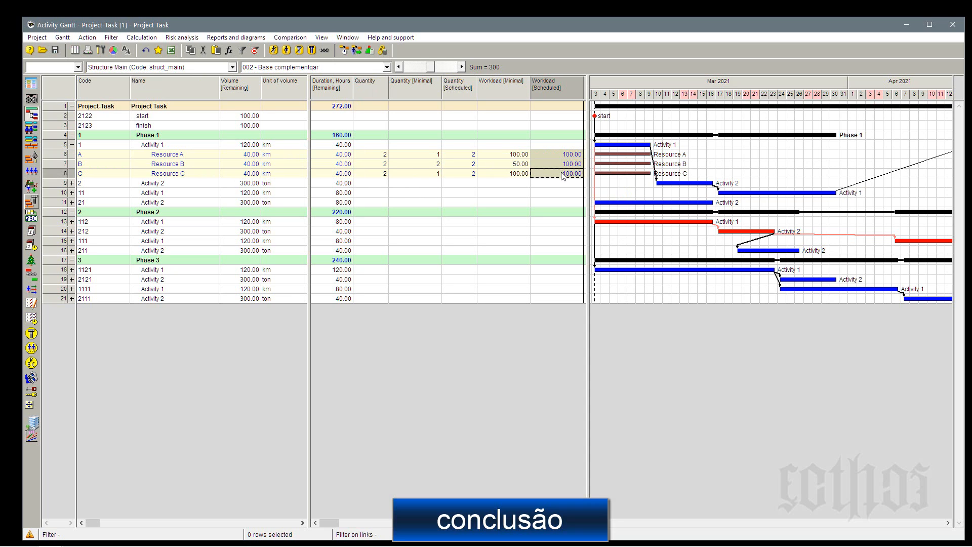
pyautogui.moveTo(438, 155); pyautogui.dragTo(438, 176)
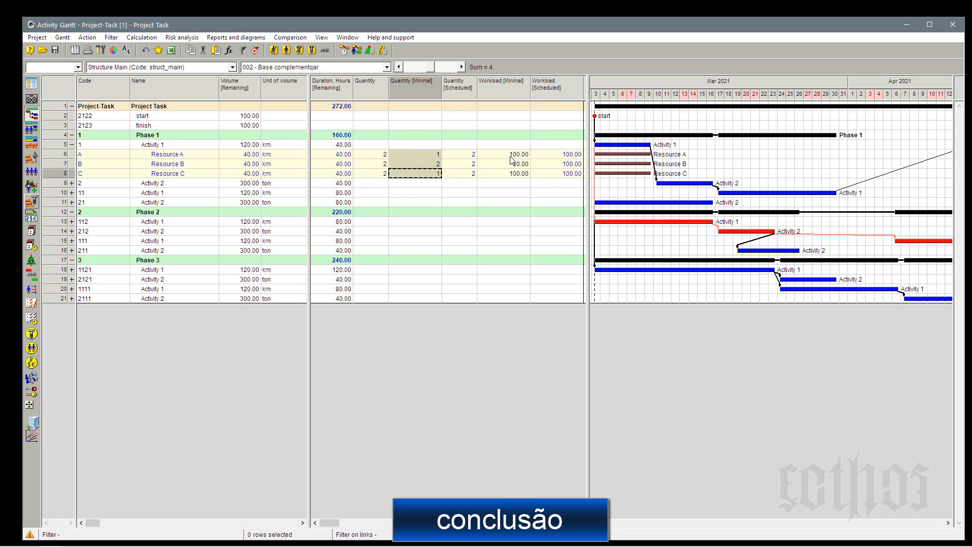
pyautogui.moveTo(510, 156); pyautogui.dragTo(514, 178)
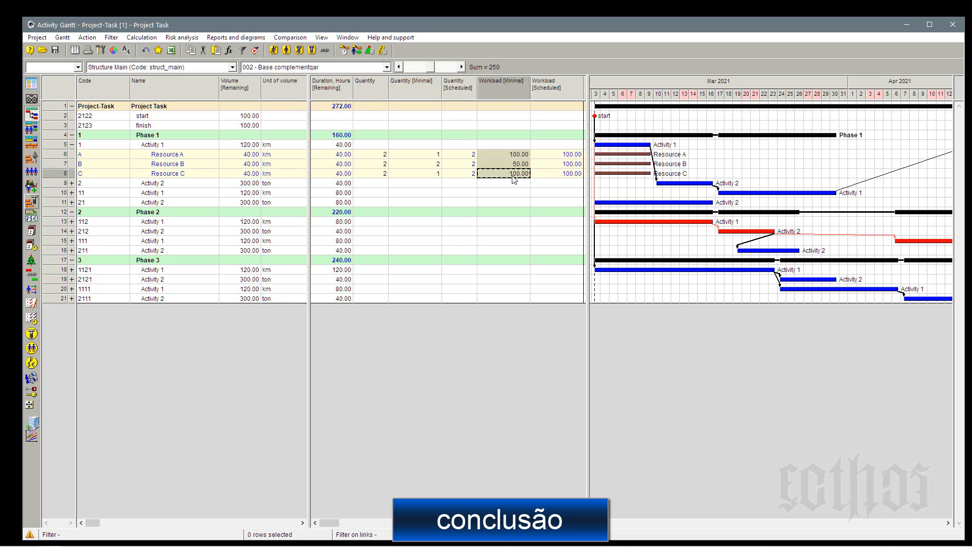
# Fit the widths of all table columns to their contents.
pyautogui.press('ctrl+KP_Add')
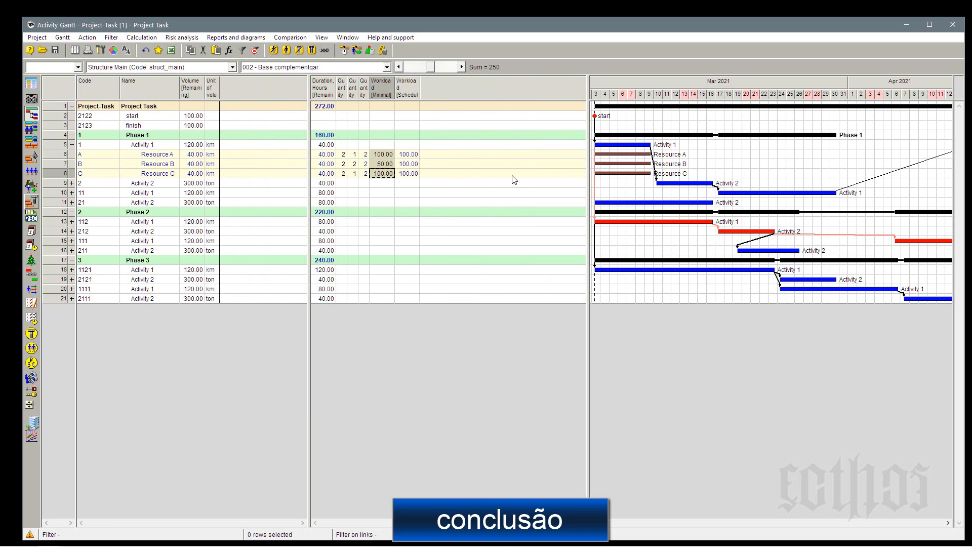
# Show the user-defined field with code B as an additional column in the activity table.
pyautogui.rightClick(428, 84)
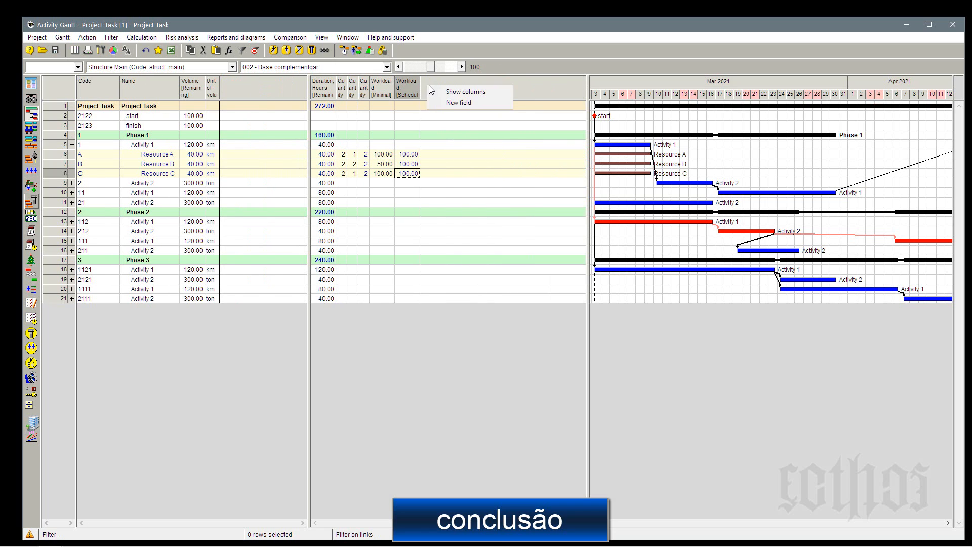
pyautogui.click(442, 94)
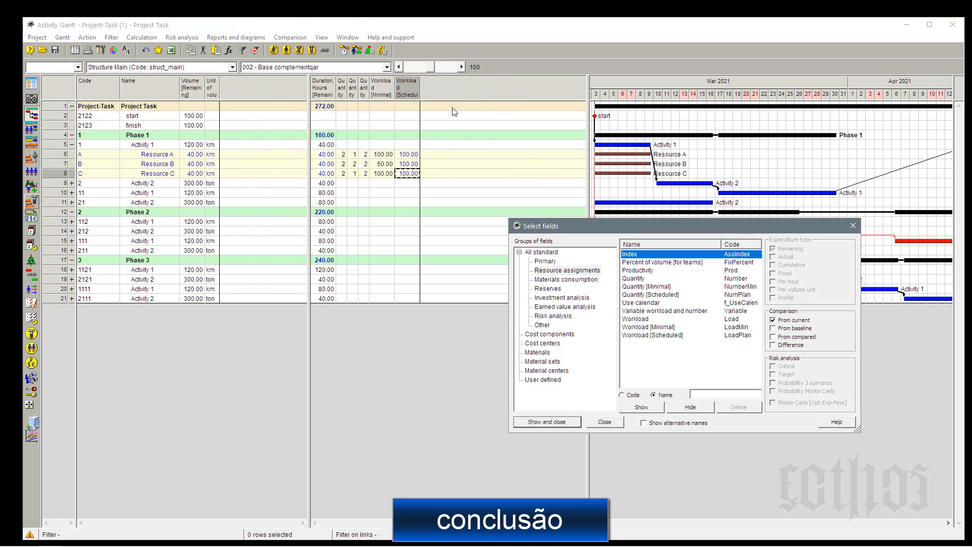
pyautogui.click(545, 380)
pyautogui.click(668, 254)
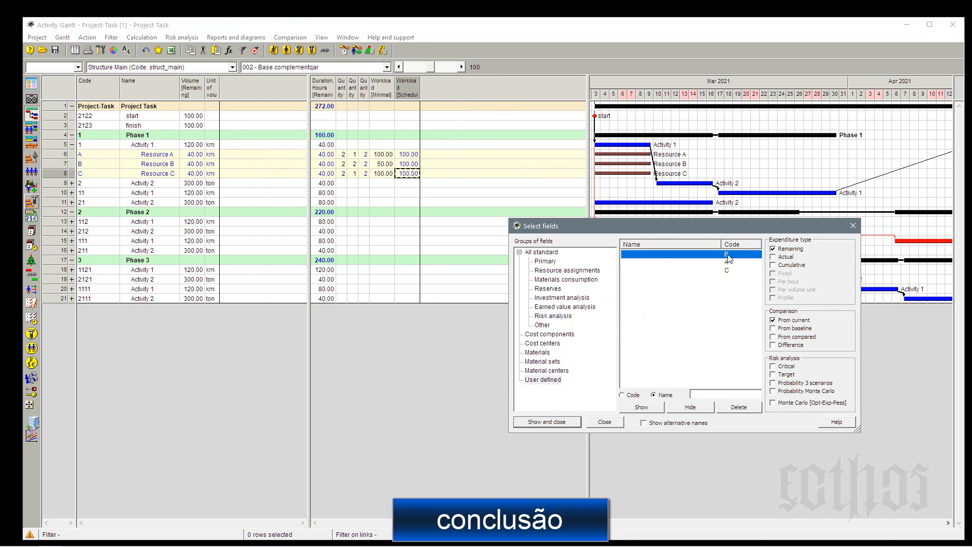
pyautogui.click(547, 422)
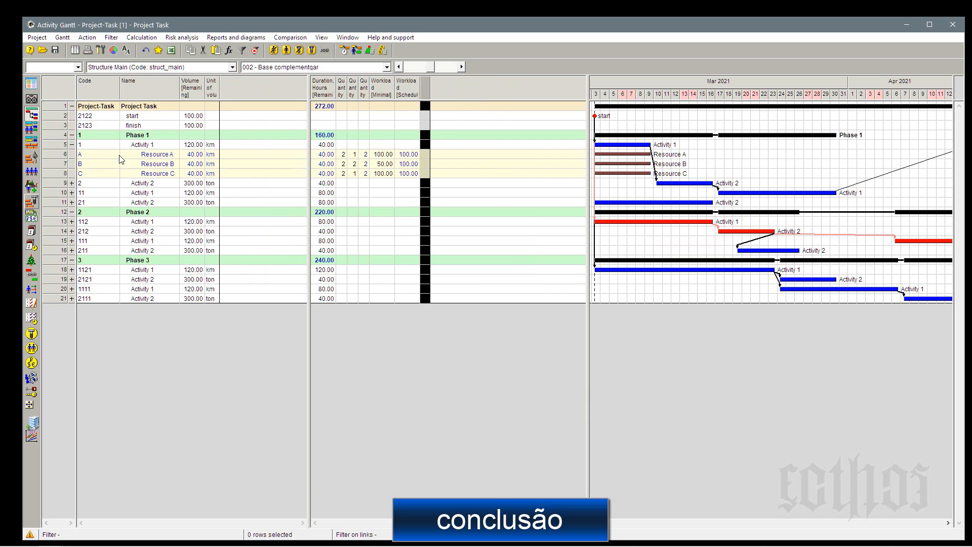
# Collapse activity 1 in Phase 1 and add the remaining Cost component as a table column.
pyautogui.click(73, 145)
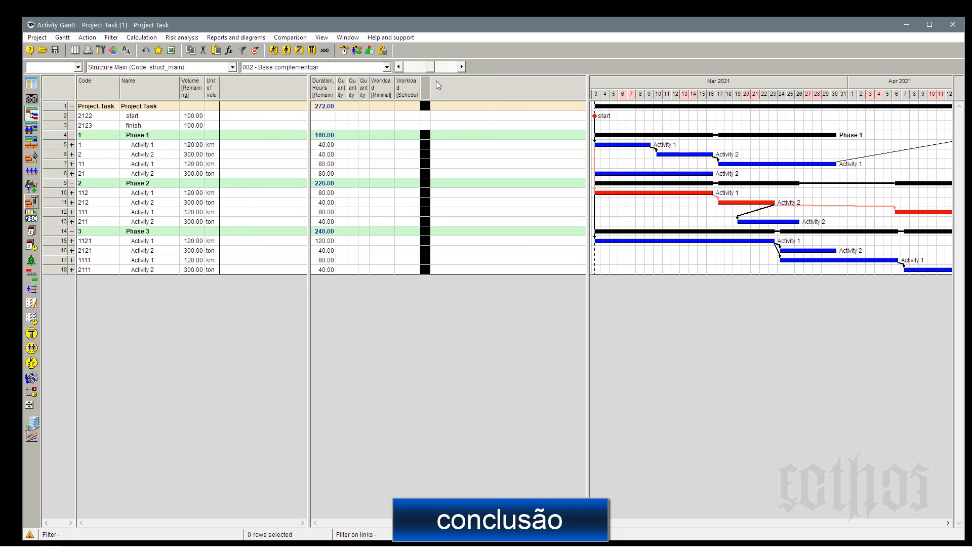
pyautogui.rightClick(446, 89)
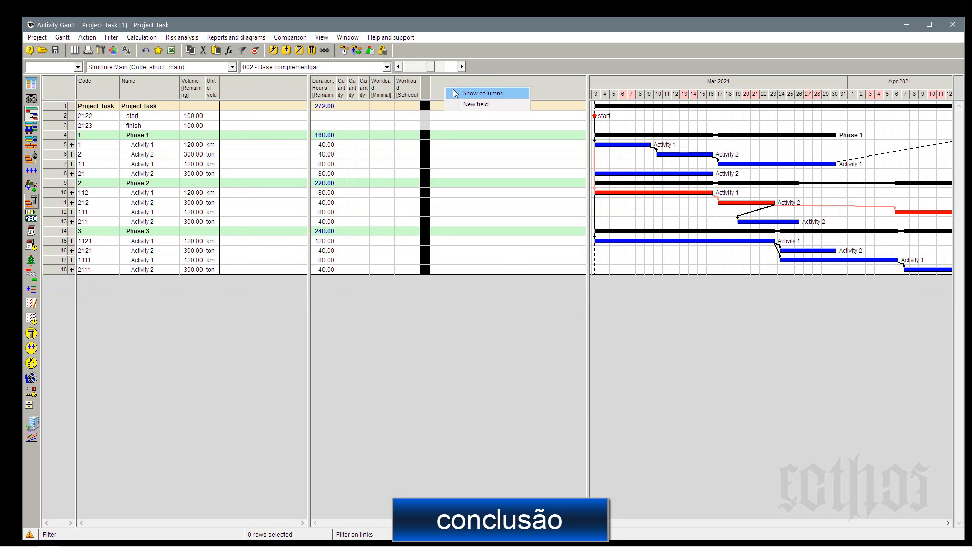
pyautogui.click(456, 94)
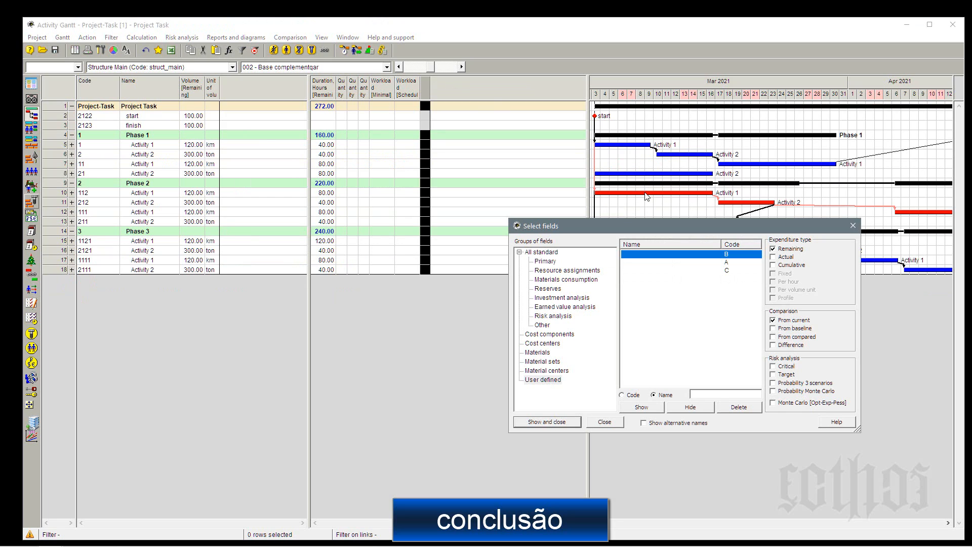
pyautogui.click(569, 337)
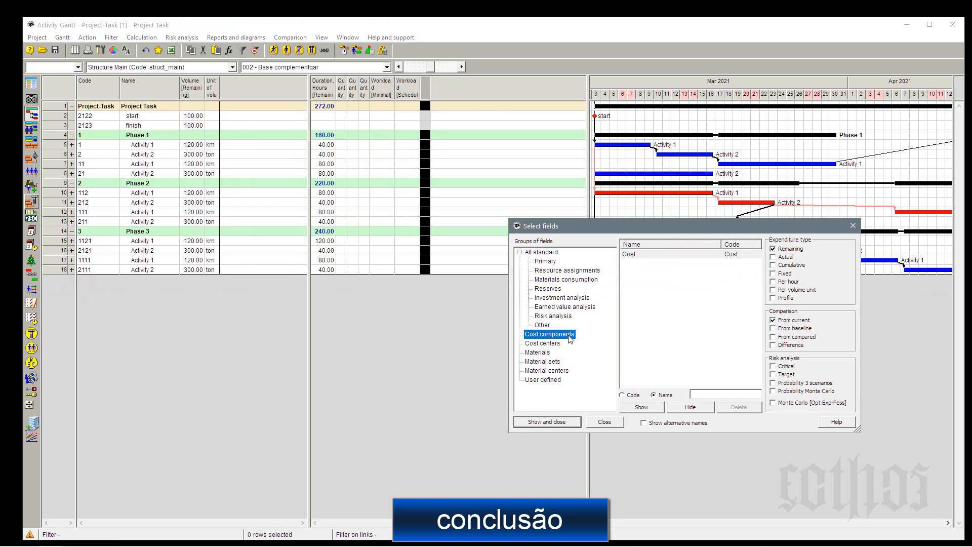
pyautogui.click(563, 421)
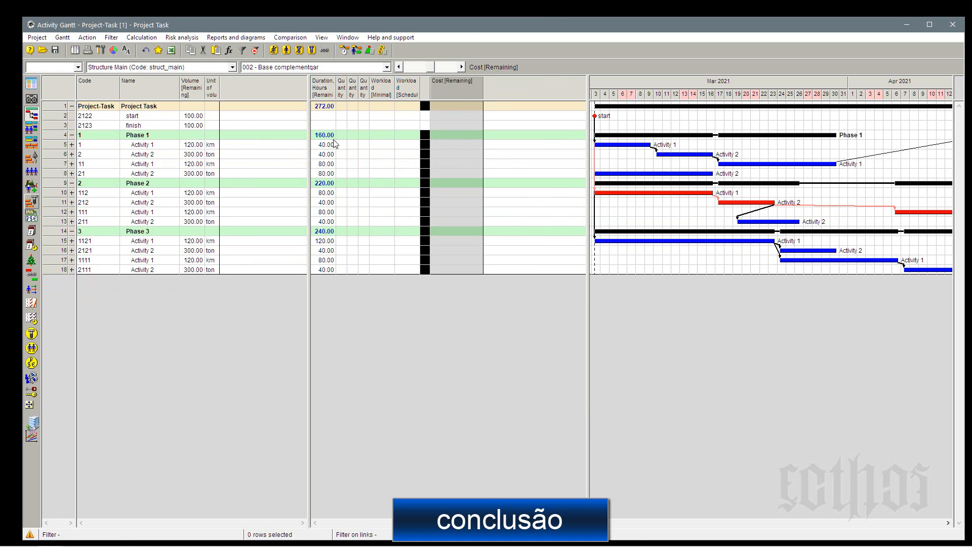
# Expand activity 1 in Phase 1 and try to edit its remaining cost.
pyautogui.click(73, 145)
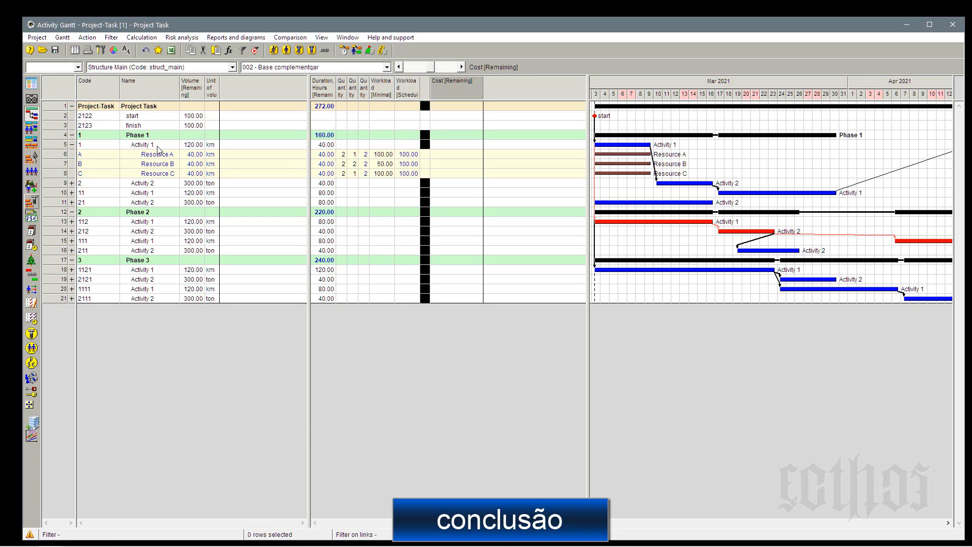
pyautogui.click(158, 147)
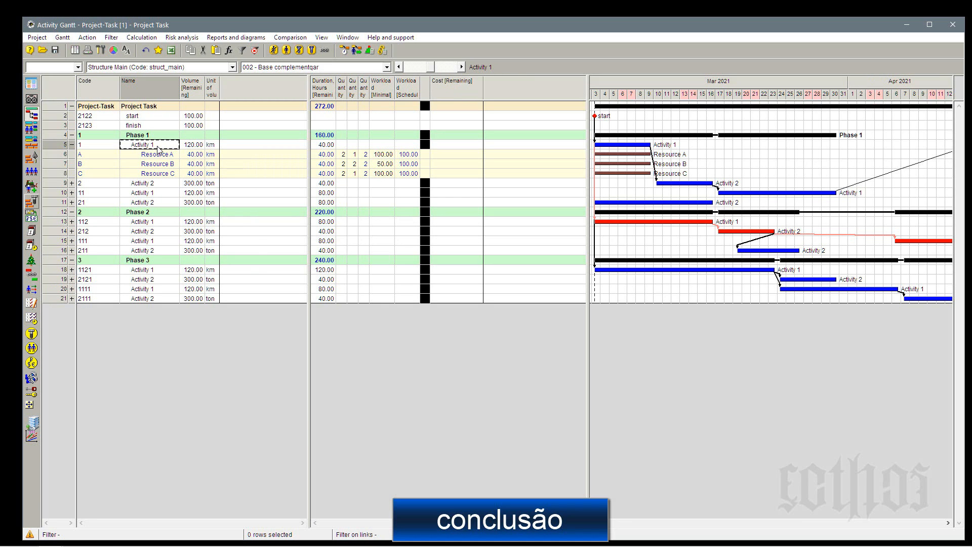
pyautogui.click(466, 145)
pyautogui.click(466, 146)
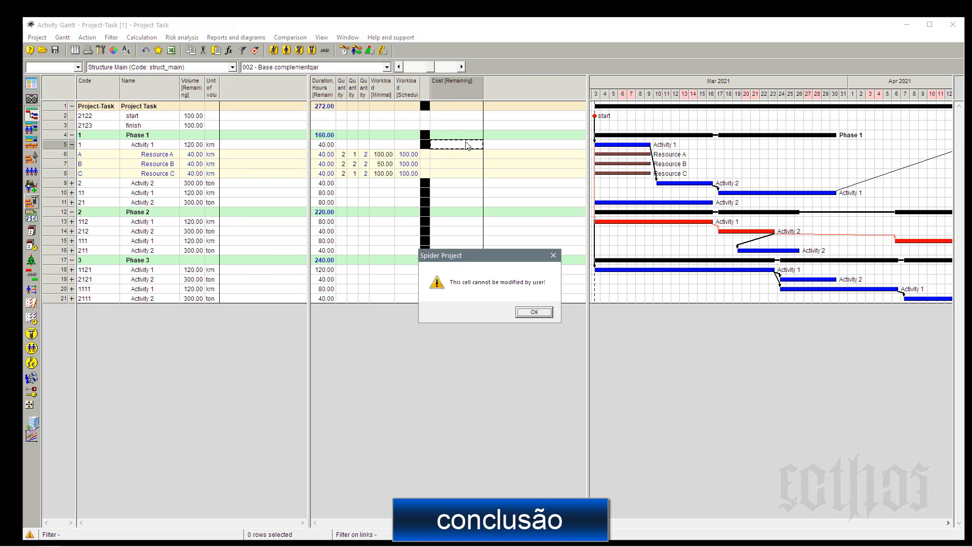
pyautogui.click(543, 311)
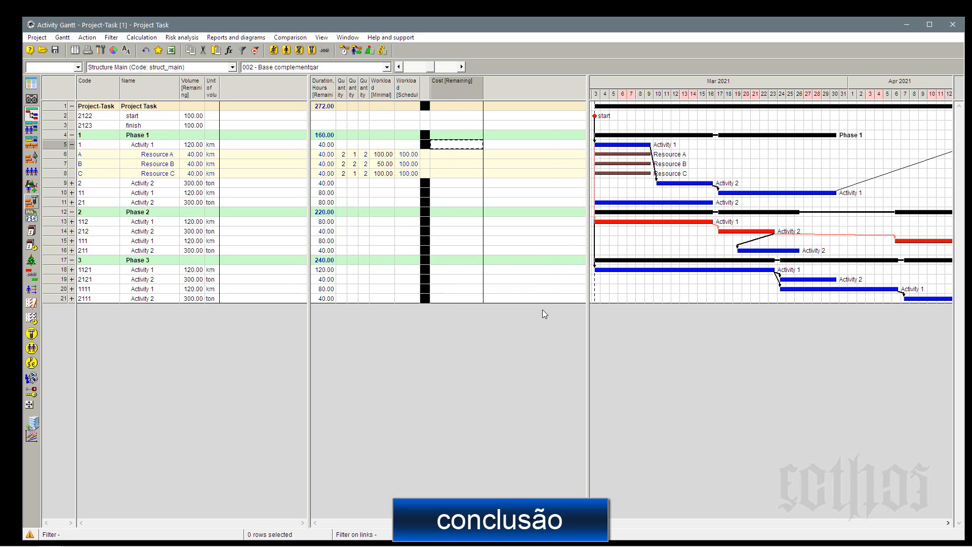
# Add the Fixed, Per hour and Per volume unit cost columns, and fit the table pane's width to the columns.
pyautogui.rightClick(450, 86)
pyautogui.click(501, 92)
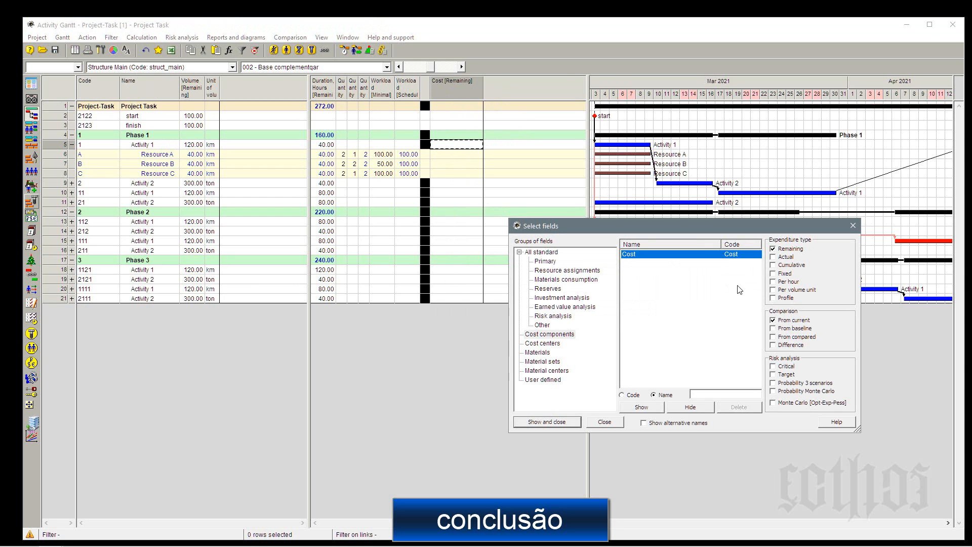
pyautogui.click(787, 274)
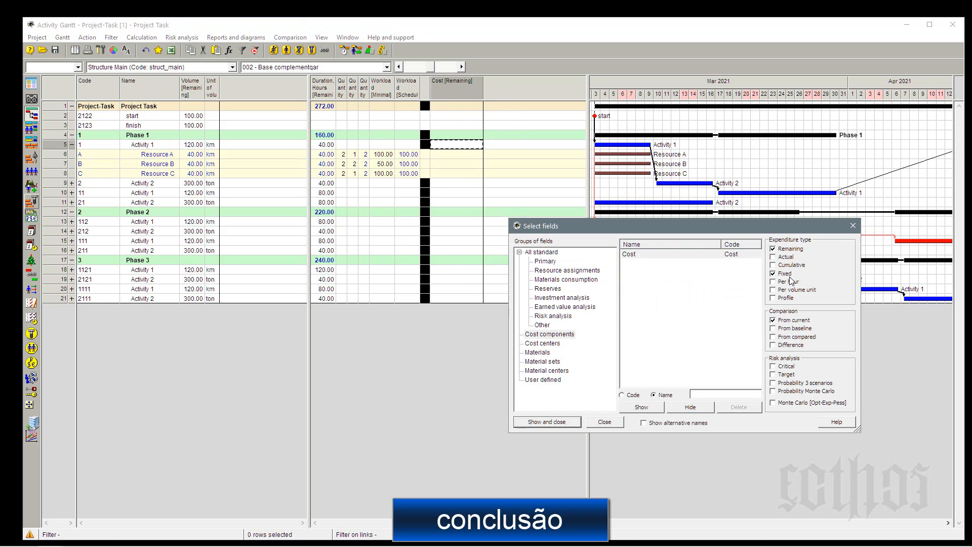
pyautogui.click(794, 285)
pyautogui.click(563, 423)
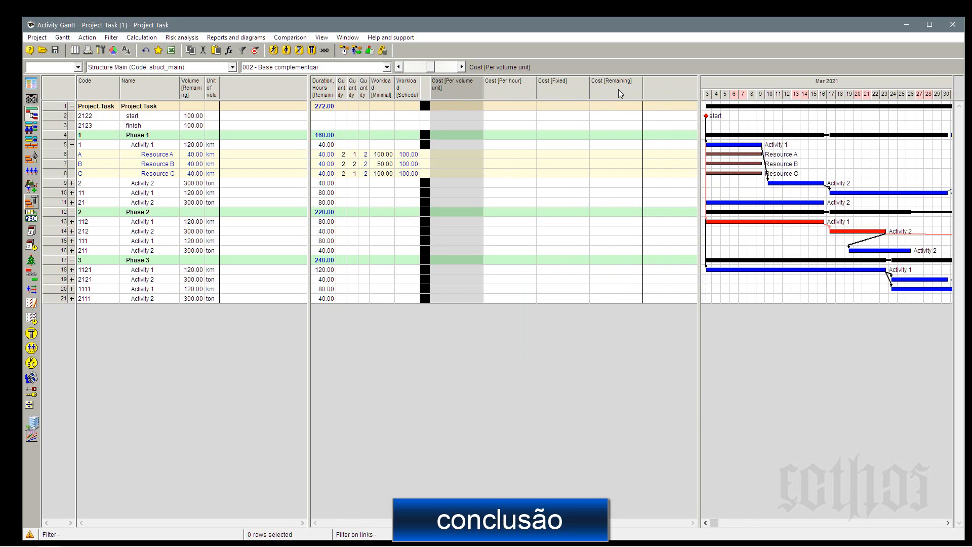
pyautogui.moveTo(699, 134); pyautogui.dragTo(647, 135)
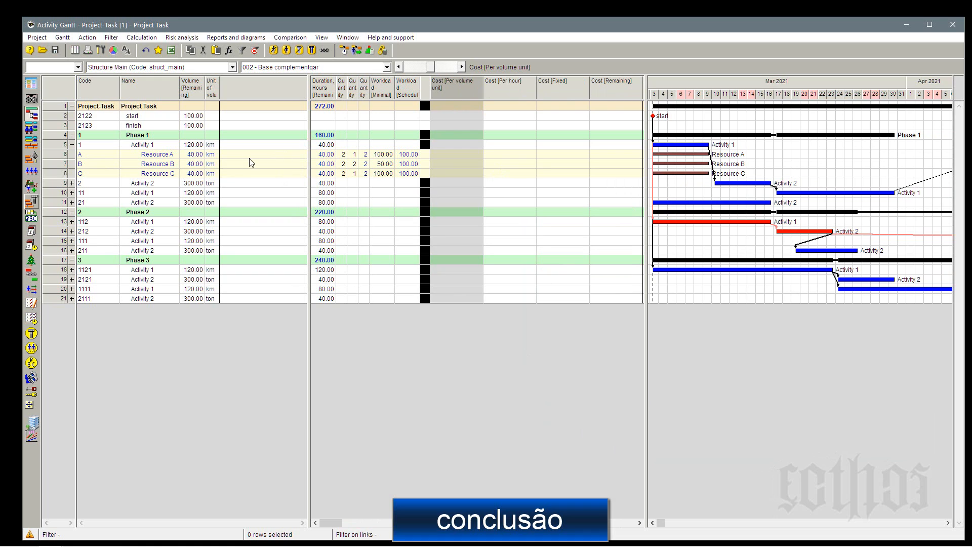
# Look over Resources A, B and C, and collapse the resource assignments of activity 1 in Phase 1.
pyautogui.click(173, 156)
pyautogui.click(167, 164)
pyautogui.click(166, 173)
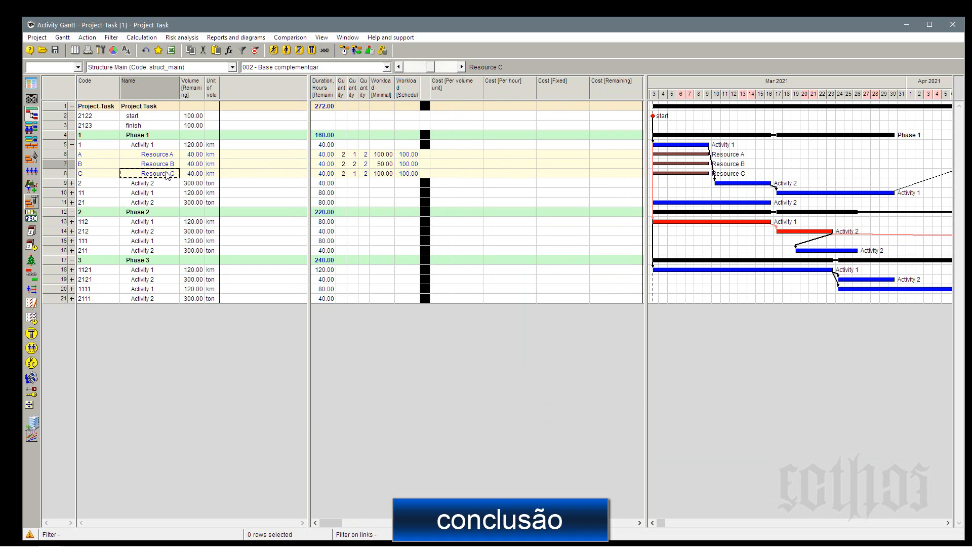
pyautogui.click(72, 146)
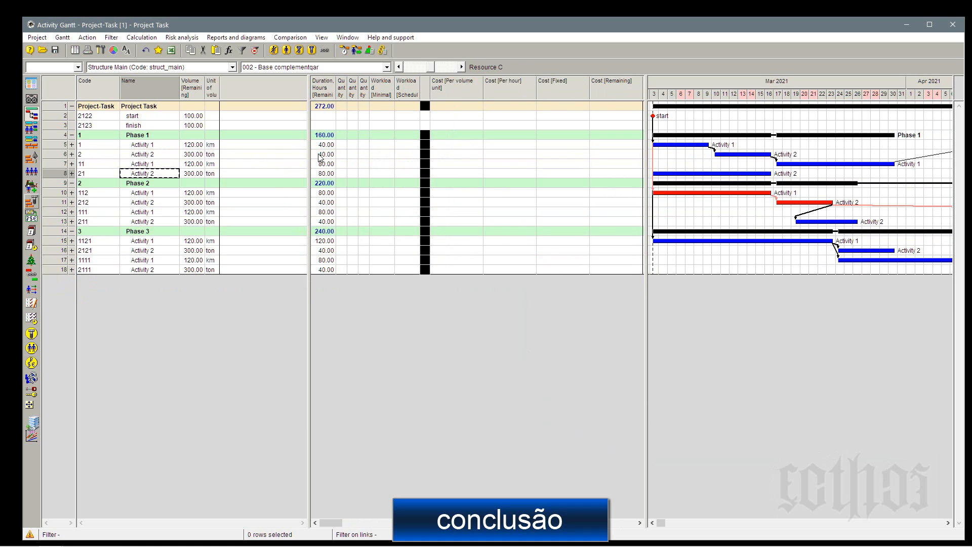
# Enter a fixed cost of 1200 and a cost per hour of 200 for activity 1 in Phase 1.
pyautogui.click(451, 145)
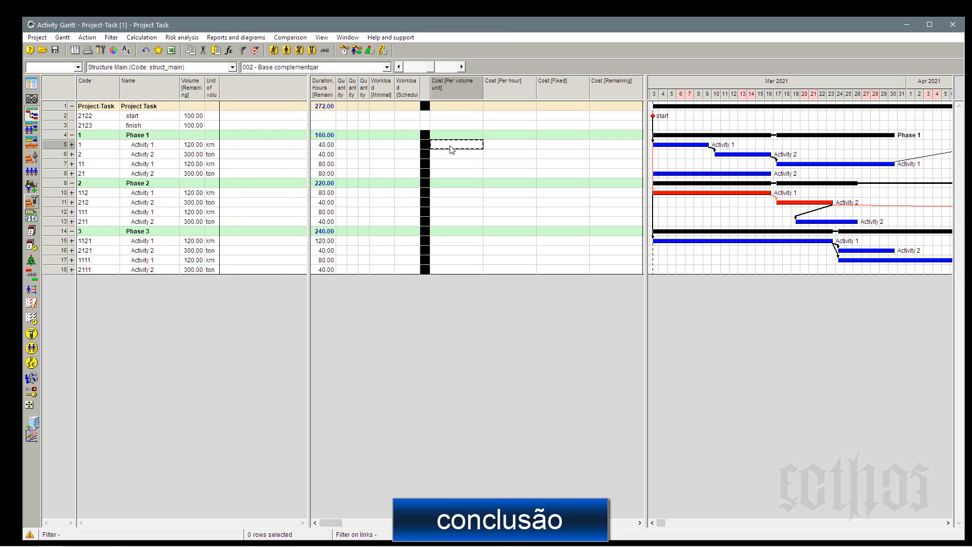
pyautogui.click(562, 146)
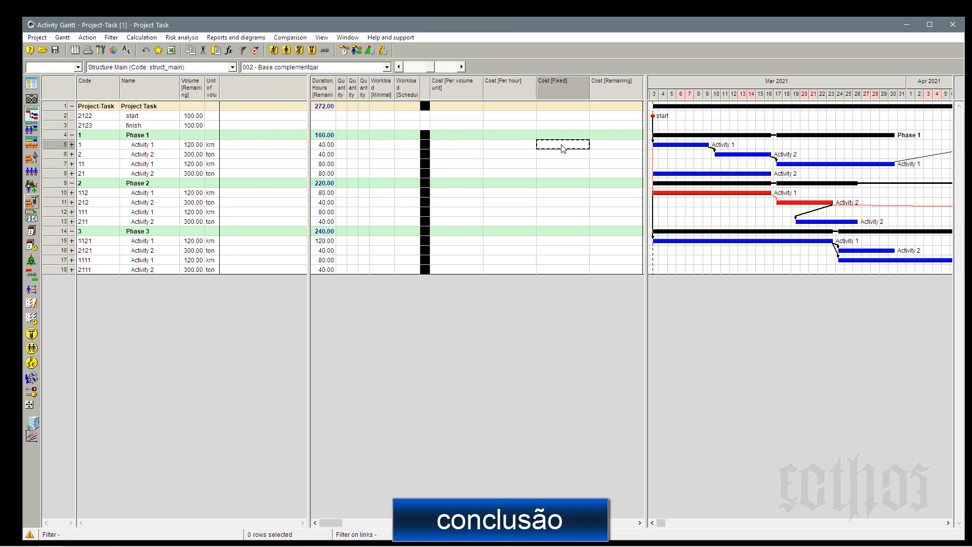
pyautogui.write('1200')
pyautogui.click(566, 157)
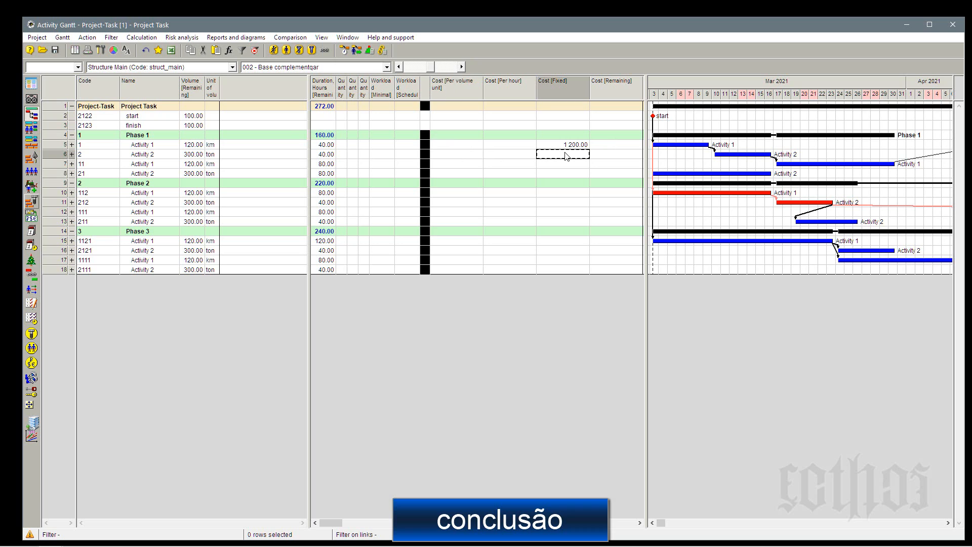
pyautogui.click(525, 146)
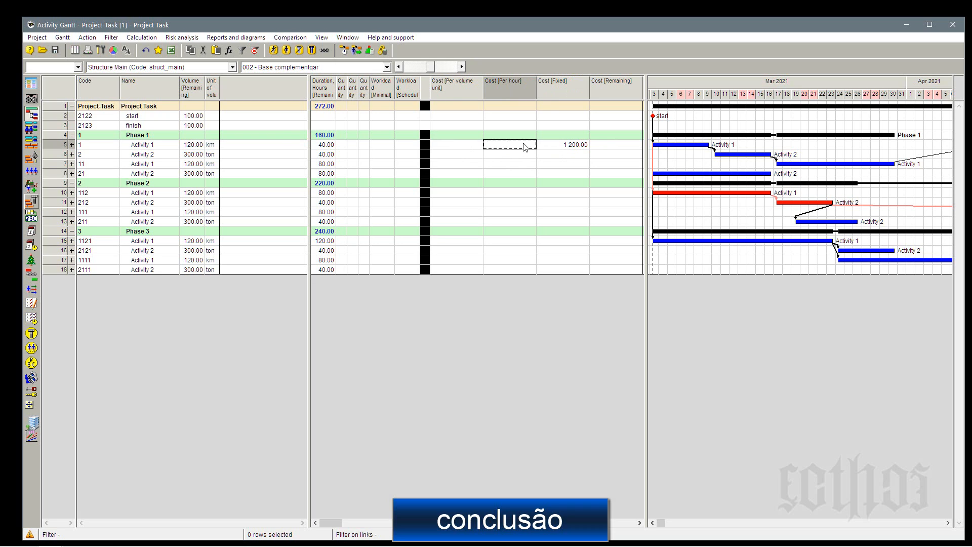
pyautogui.write('200')
pyautogui.click(573, 147)
pyautogui.click(579, 222)
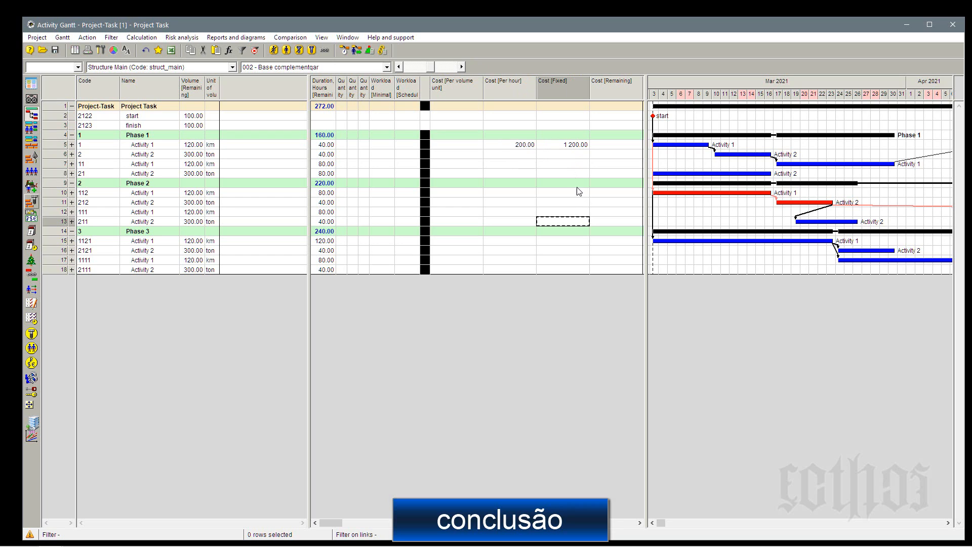
# Replace the fixed and hourly costs of activity 1 in Phase 1 with a cost per volume unit of 100.
pyautogui.click(571, 146)
pyautogui.click(571, 173)
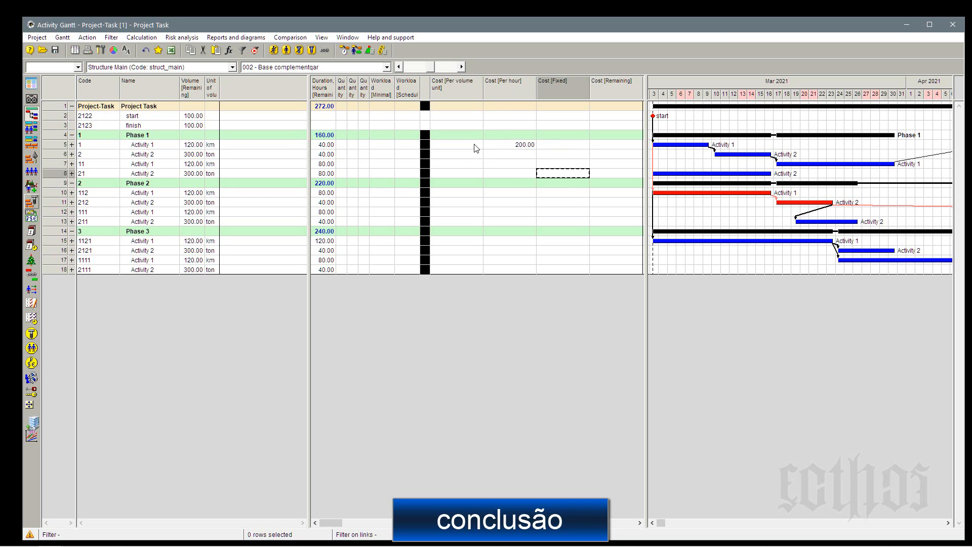
pyautogui.click(476, 147)
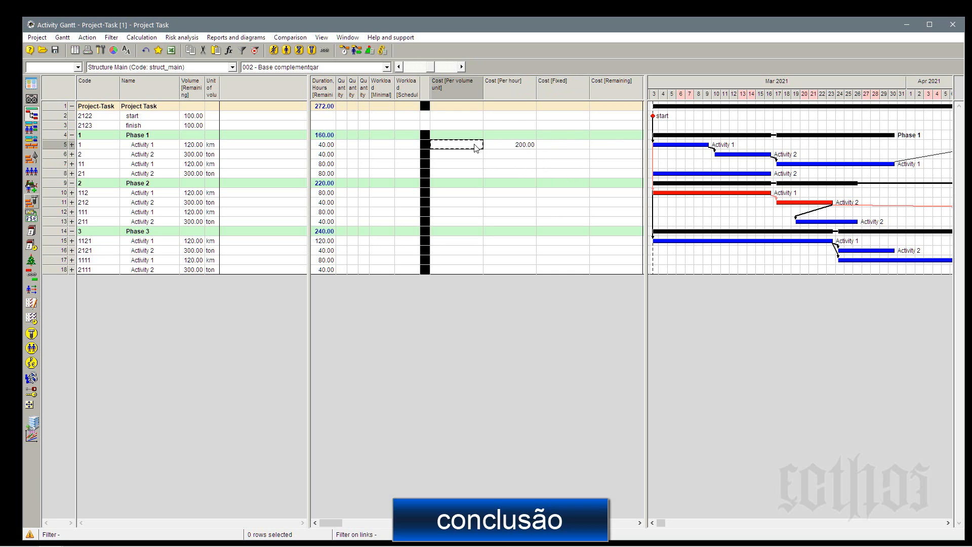
pyautogui.write('100')
pyautogui.click(513, 147)
pyautogui.press('Delete')
pyautogui.click(517, 163)
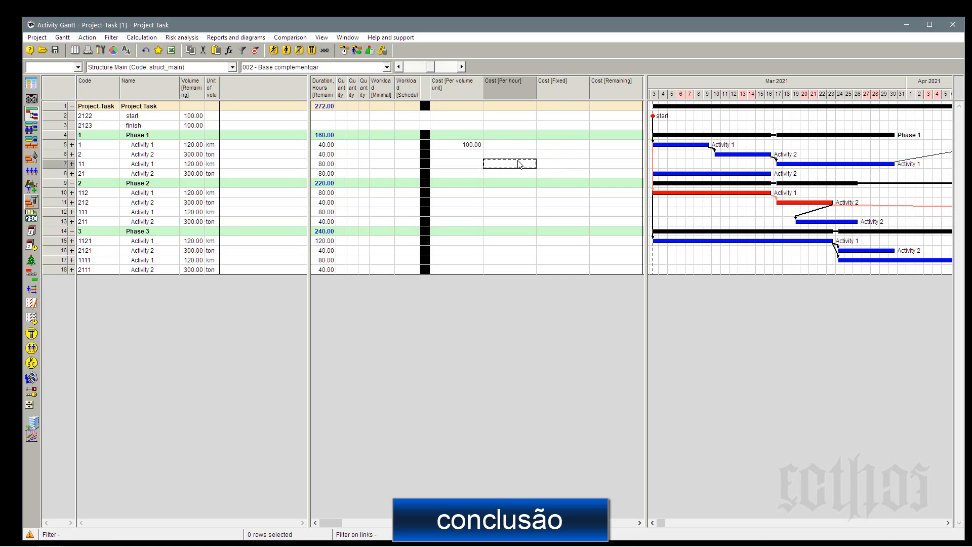
# Run simple scheduling and recalculate the project costs.
pyautogui.click(344, 51)
pyautogui.press('Return')
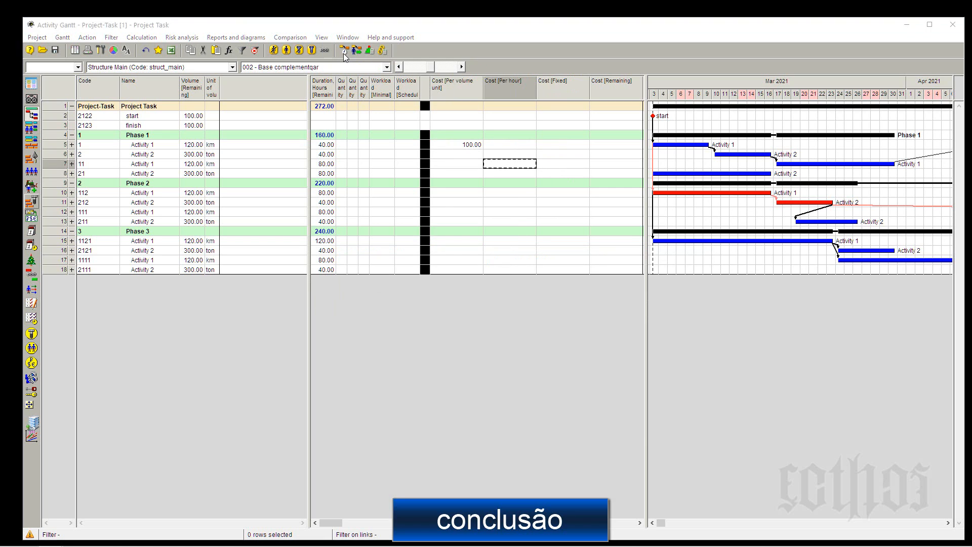
pyautogui.click(384, 50)
pyautogui.press('Return')
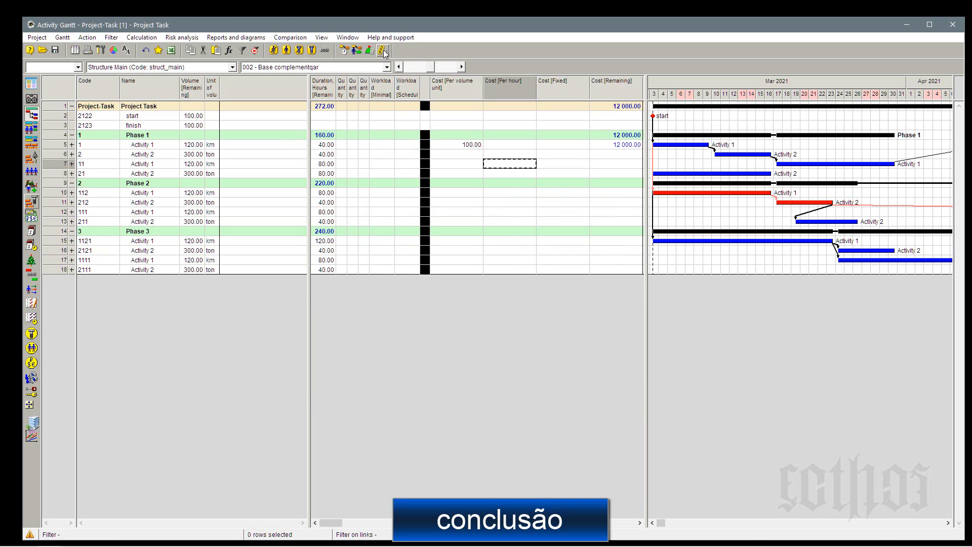
# Compare activity 1's remaining cost with its remaining volume and its cost per volume unit.
pyautogui.click(606, 147)
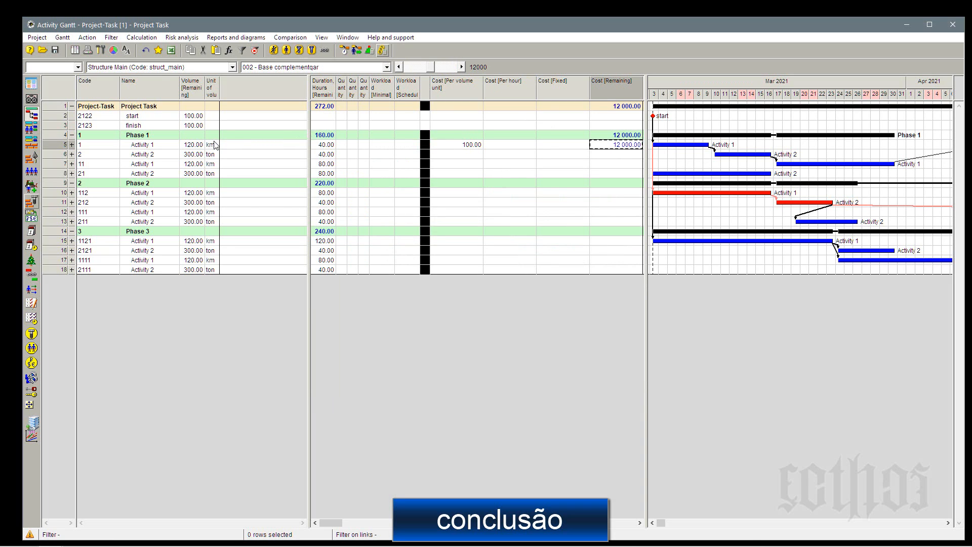
pyautogui.click(193, 147)
pyautogui.click(464, 146)
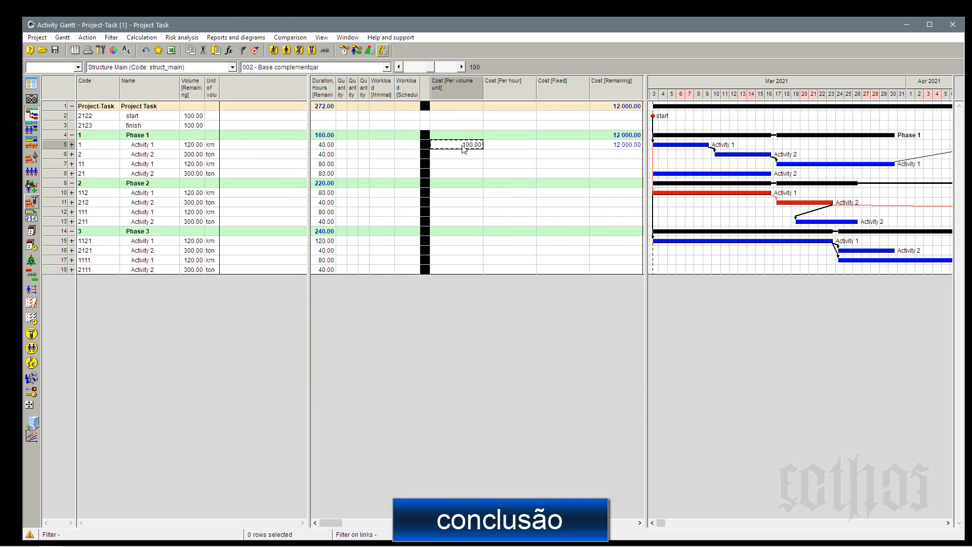
pyautogui.click(616, 147)
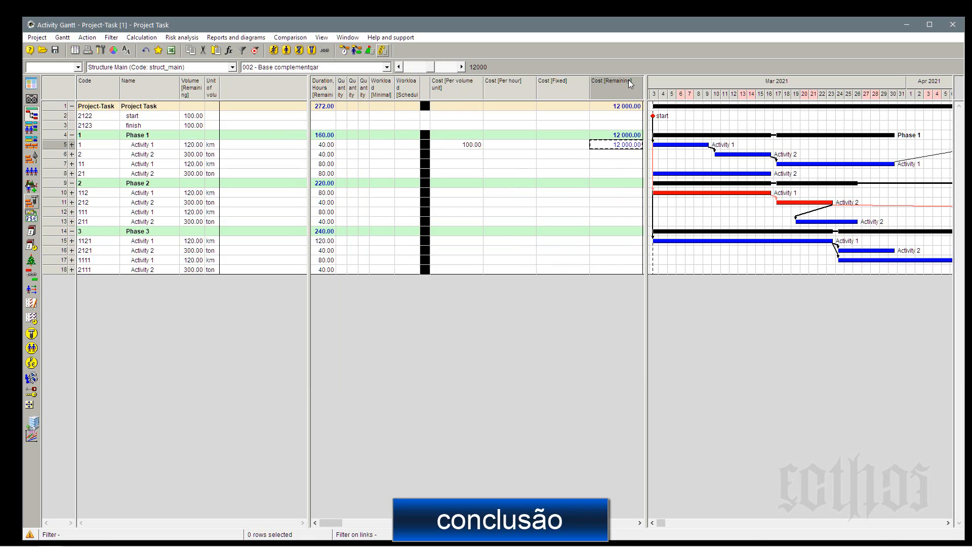
# Set activity 1's cost per hour to 100 and clear its cost per volume unit.
pyautogui.click(505, 147)
pyautogui.write('100')
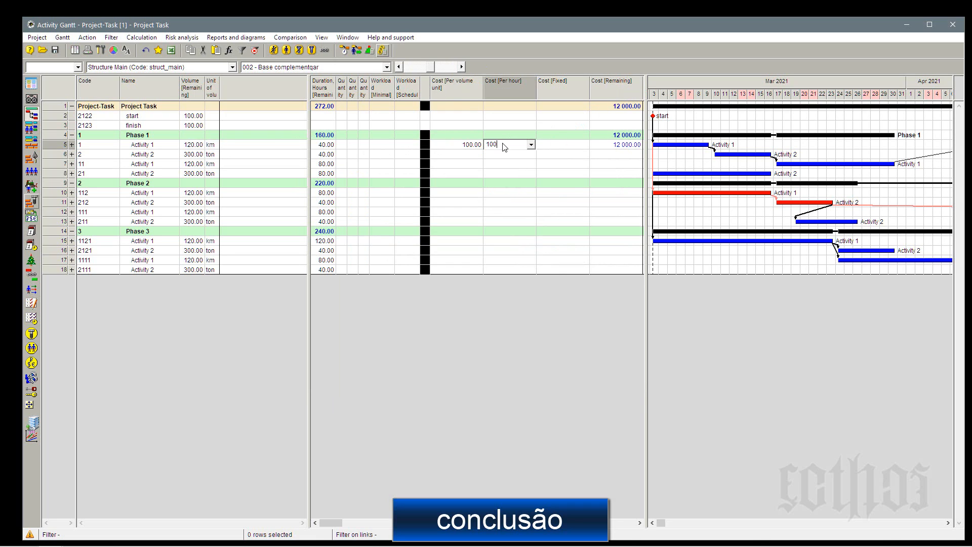
pyautogui.click(479, 147)
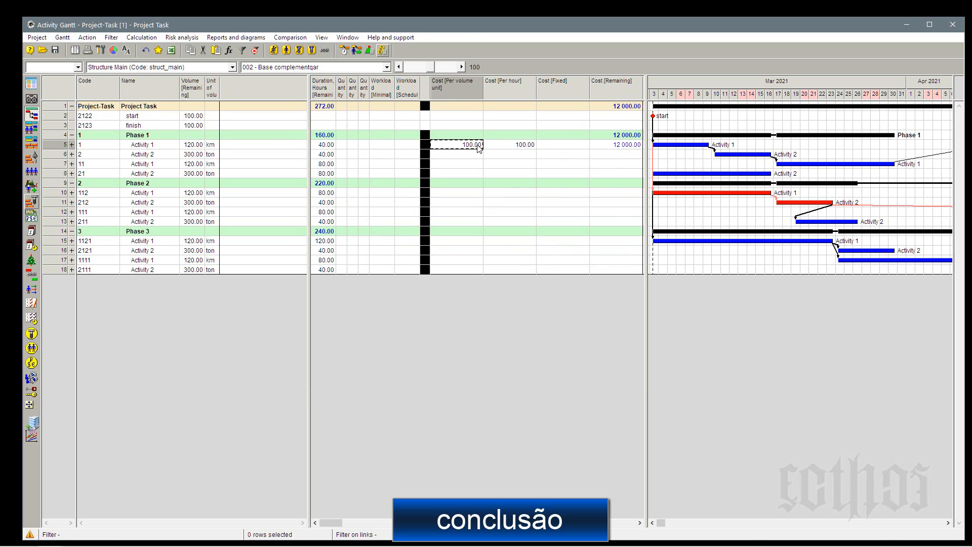
pyautogui.press('Delete')
pyautogui.click(504, 175)
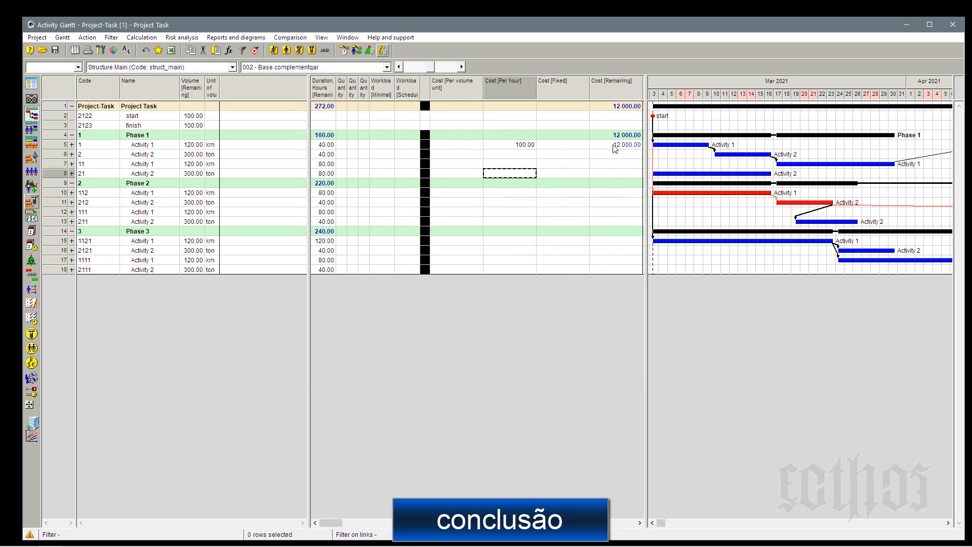
# Recalculate the project costs and check activity 1's remaining cost in Phase 1 against its cost per hour.
pyautogui.click(614, 147)
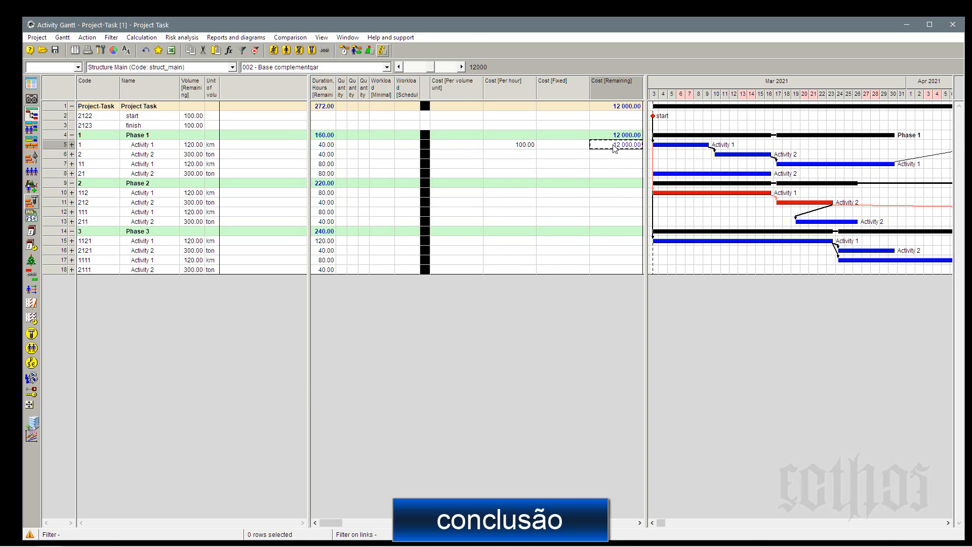
pyautogui.click(343, 51)
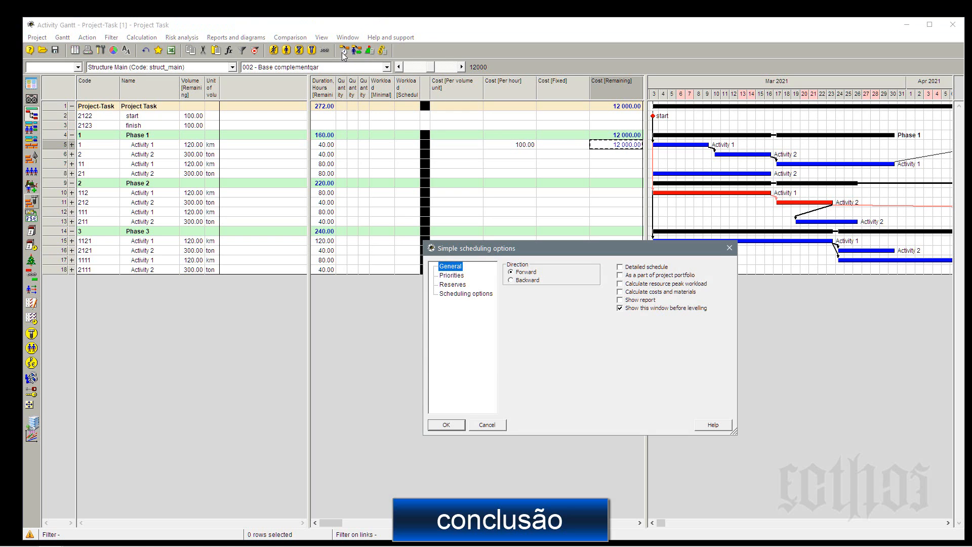
pyautogui.press('Escape')
pyautogui.click(383, 52)
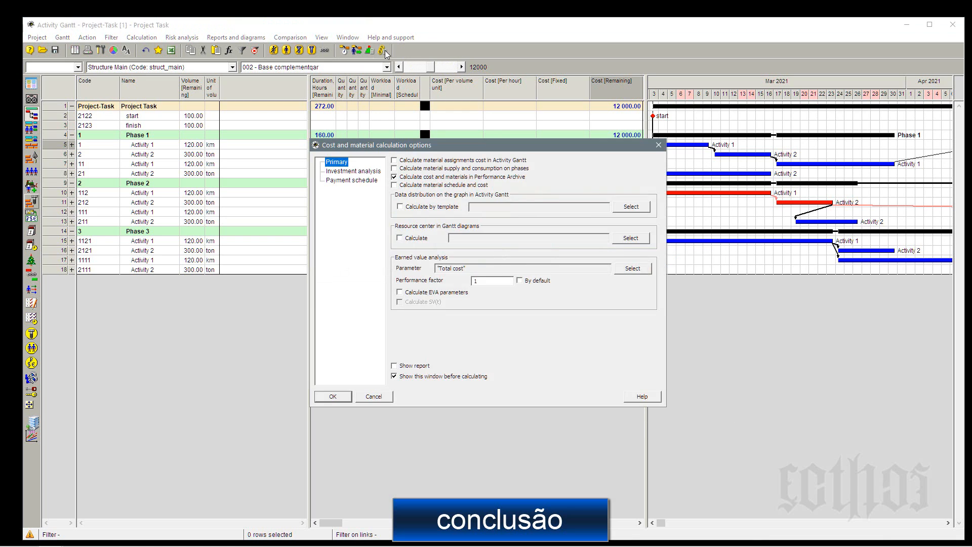
pyautogui.press('Return')
pyautogui.click(527, 146)
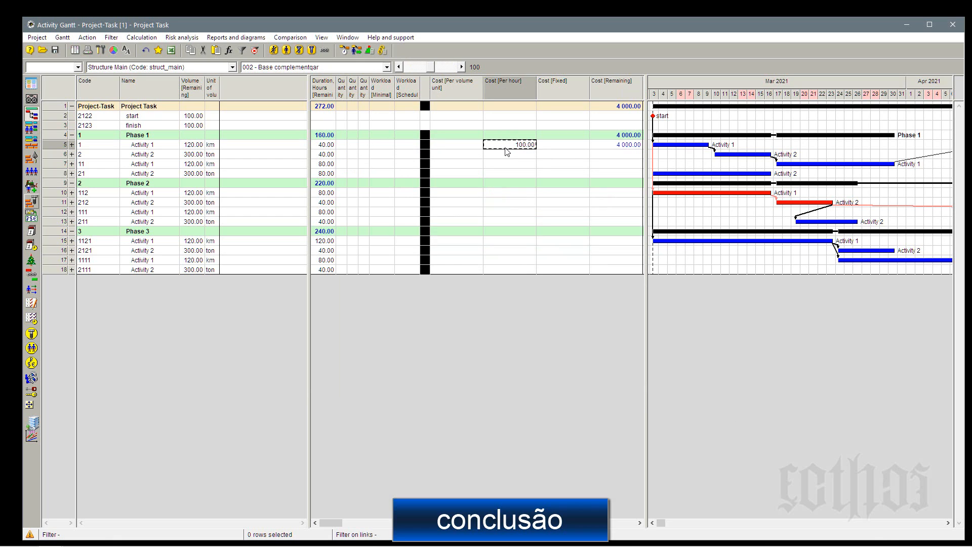
pyautogui.click(635, 146)
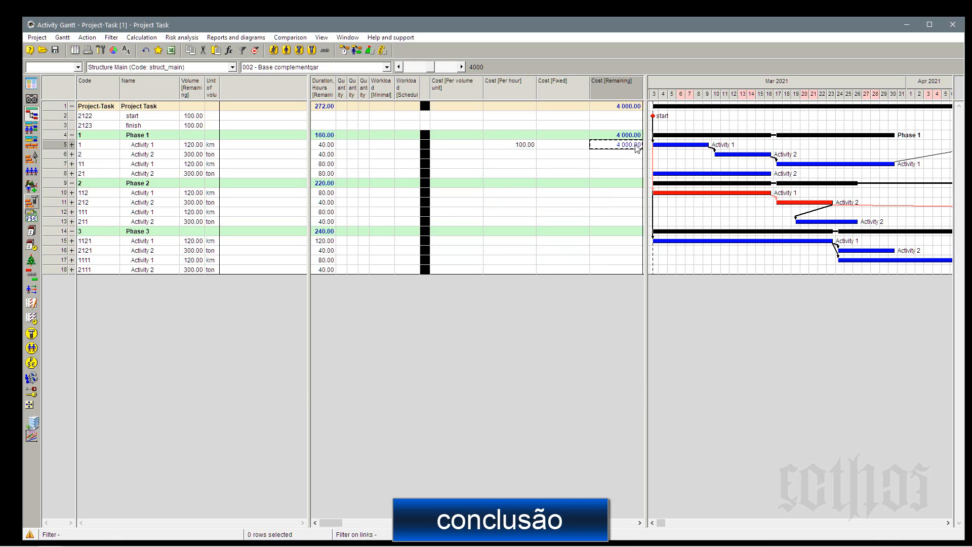
# Clear the cost per hour of activity 1 in Phase 1 and set its fixed cost to 500.
pyautogui.click(526, 145)
pyautogui.press('Delete')
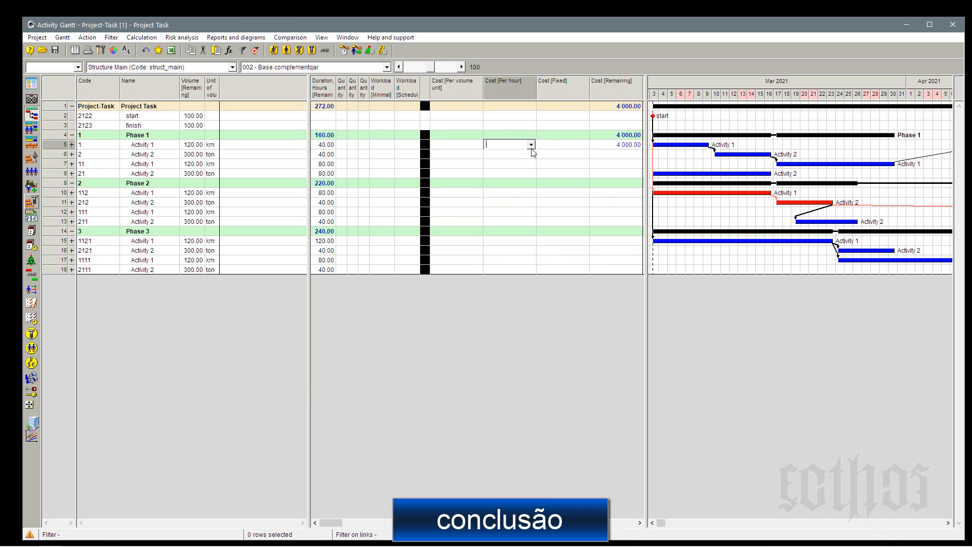
pyautogui.click(532, 154)
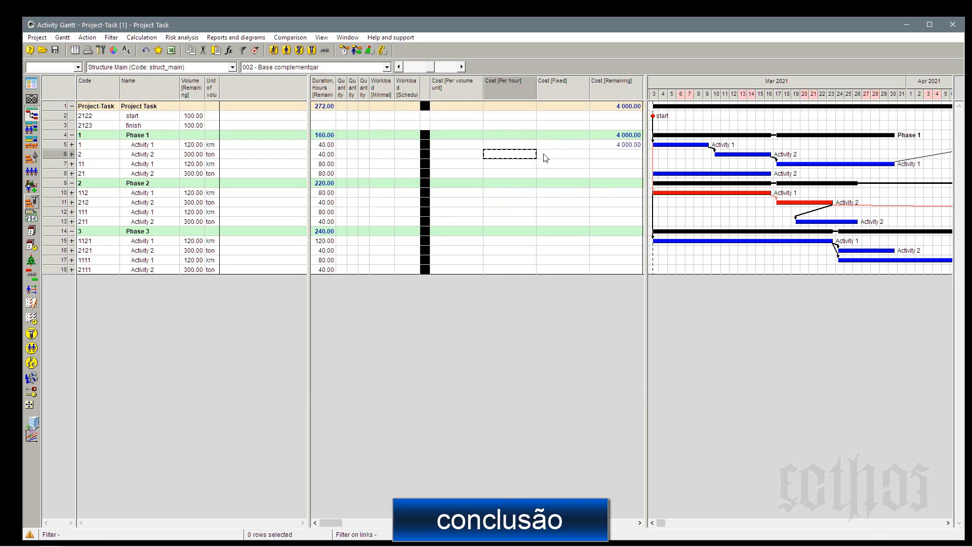
pyautogui.click(576, 147)
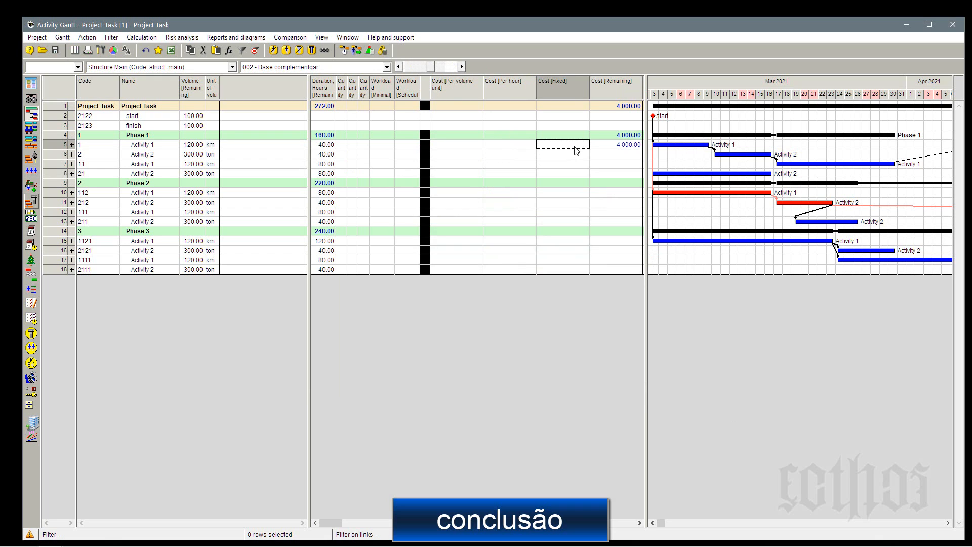
pyautogui.click(575, 148)
pyautogui.write('500')
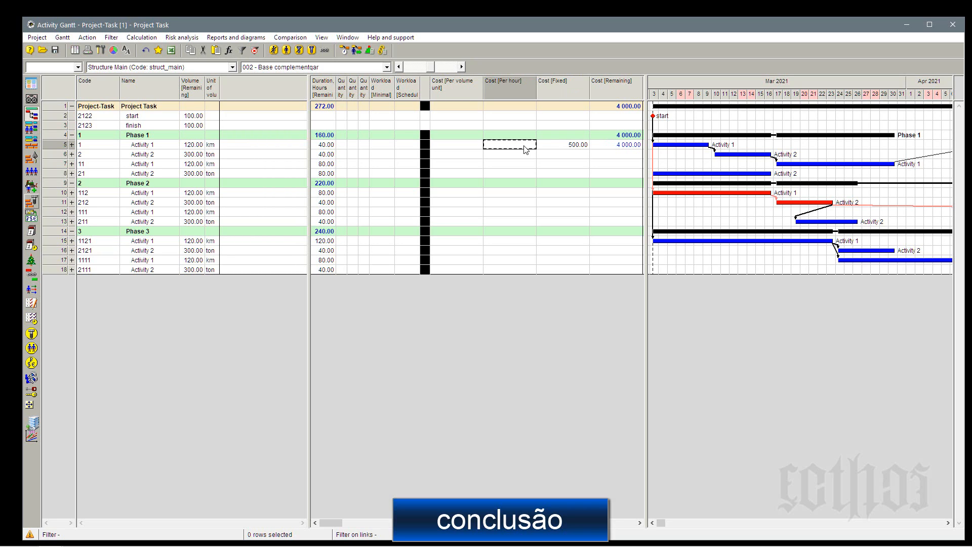
# Set activity 1's cost per hour to 10 and its cost per volume unit to 120 in Phase 1.
pyautogui.write('10')
pyautogui.click(470, 150)
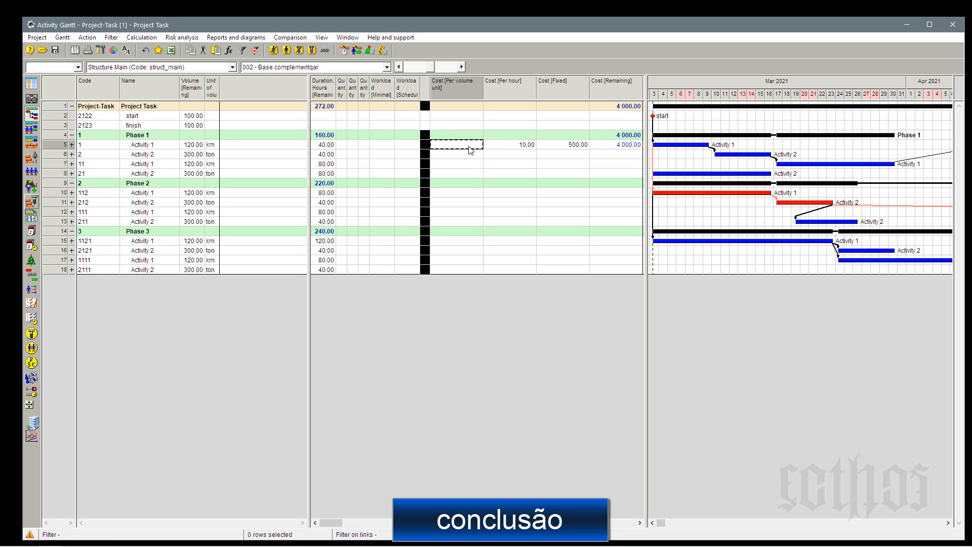
pyautogui.write('120')
pyautogui.press('Return')
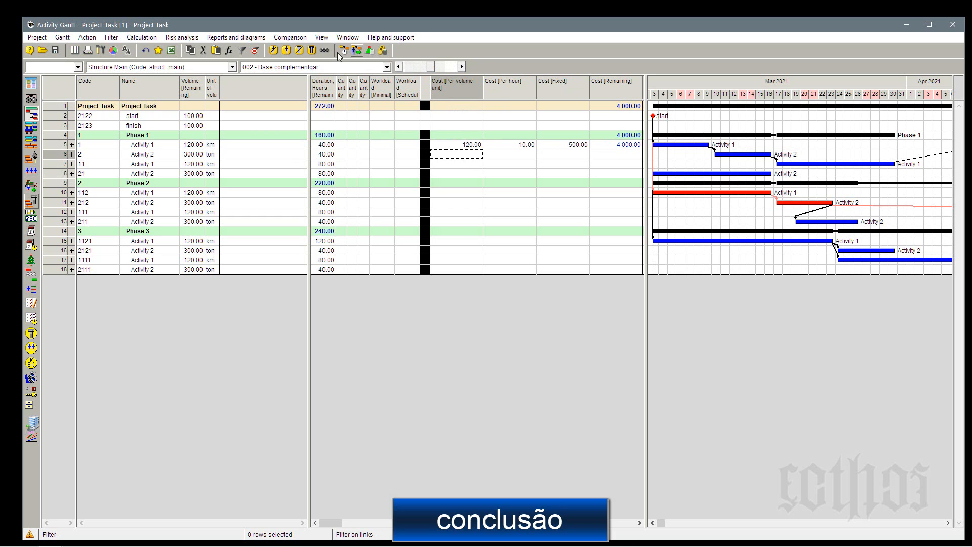
# Recalculate the costs with all three cost types combined and check activity 1's remaining cost against its volume-unit and fixed costs.
pyautogui.click(383, 51)
pyautogui.press('Return')
pyautogui.click(452, 145)
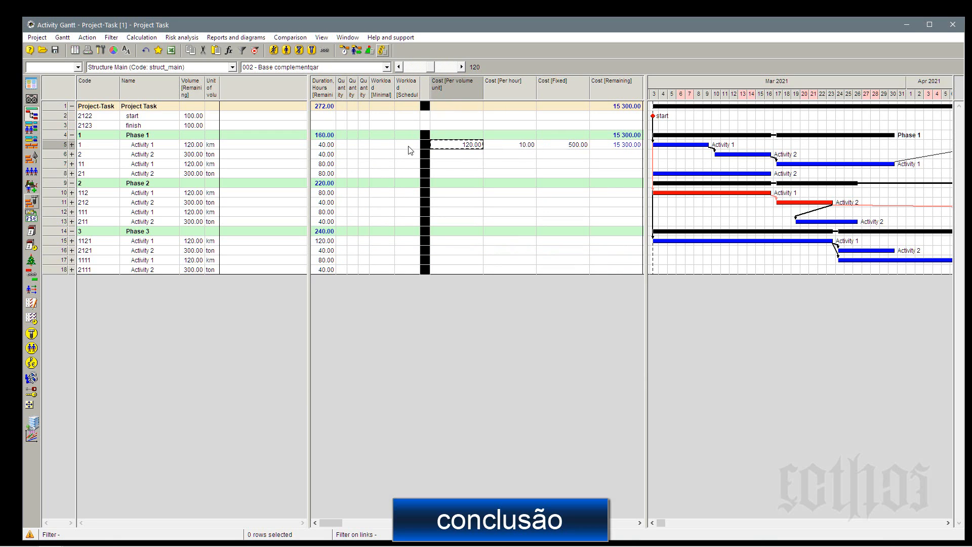
pyautogui.click(575, 146)
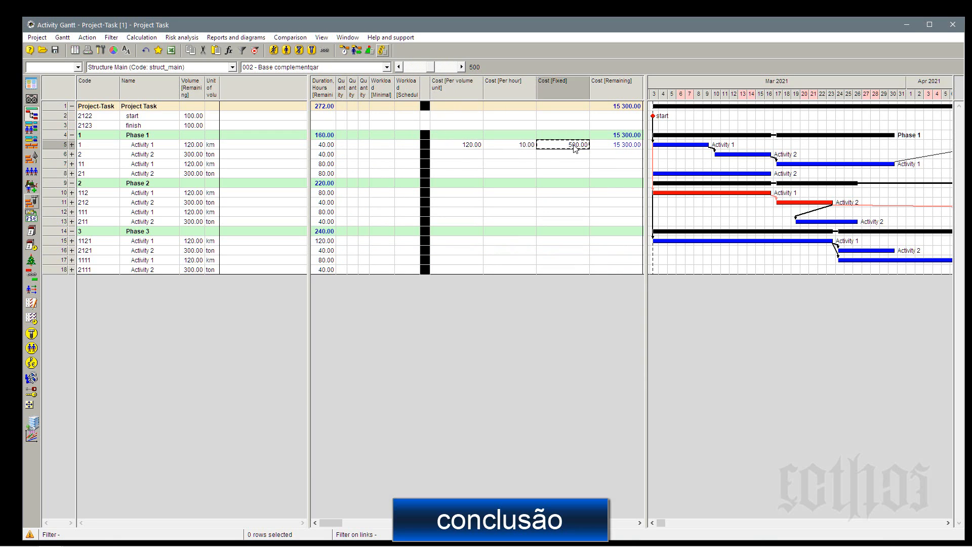
pyautogui.click(629, 147)
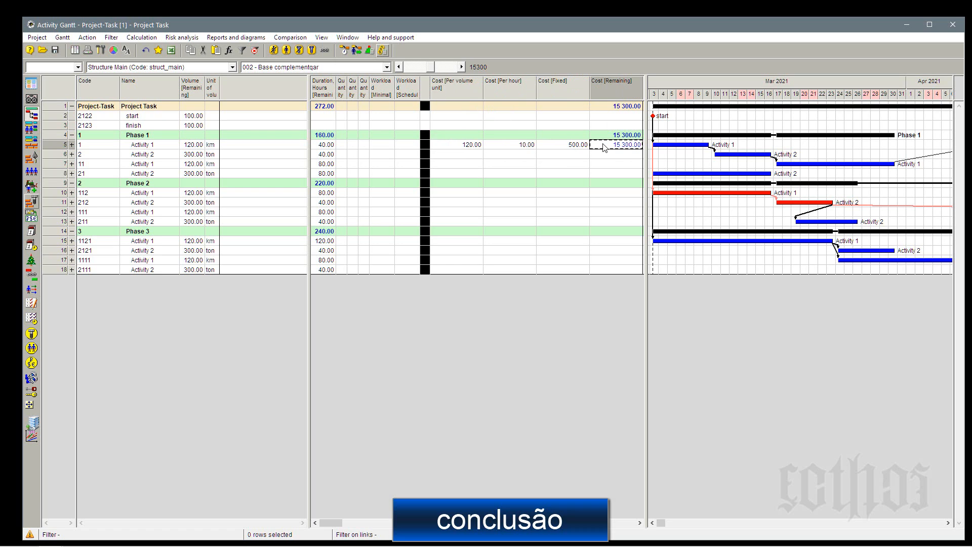
# Fit the column widths to their contents and add user-defined field A as a column after the remaining cost.
pyautogui.hotkey('ctrl', 'w')
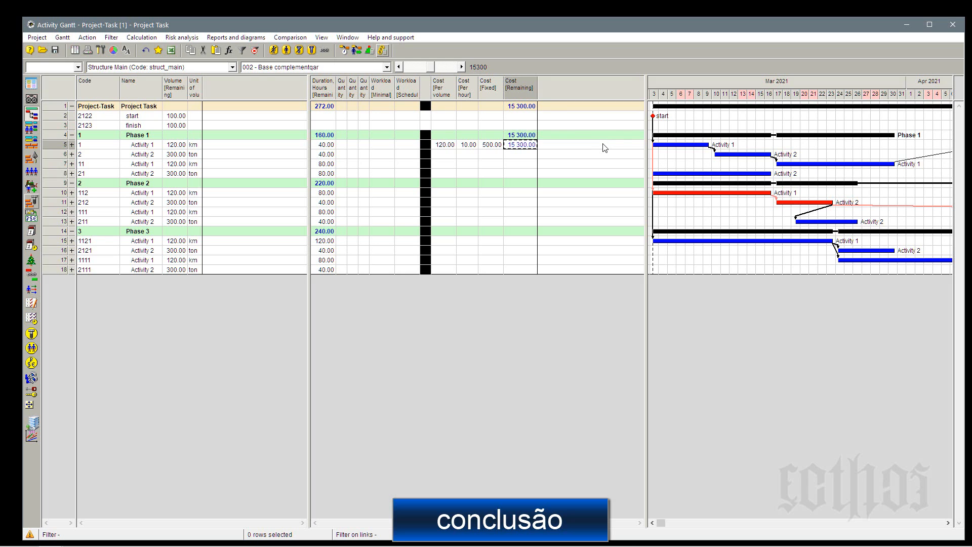
pyautogui.click(72, 145)
pyautogui.click(72, 145)
pyautogui.rightClick(560, 89)
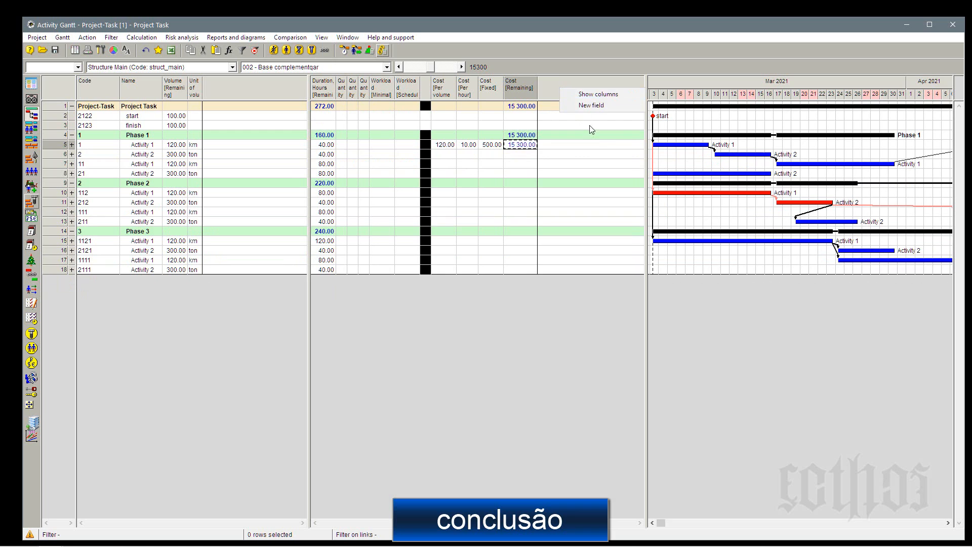
pyautogui.click(591, 94)
pyautogui.click(548, 380)
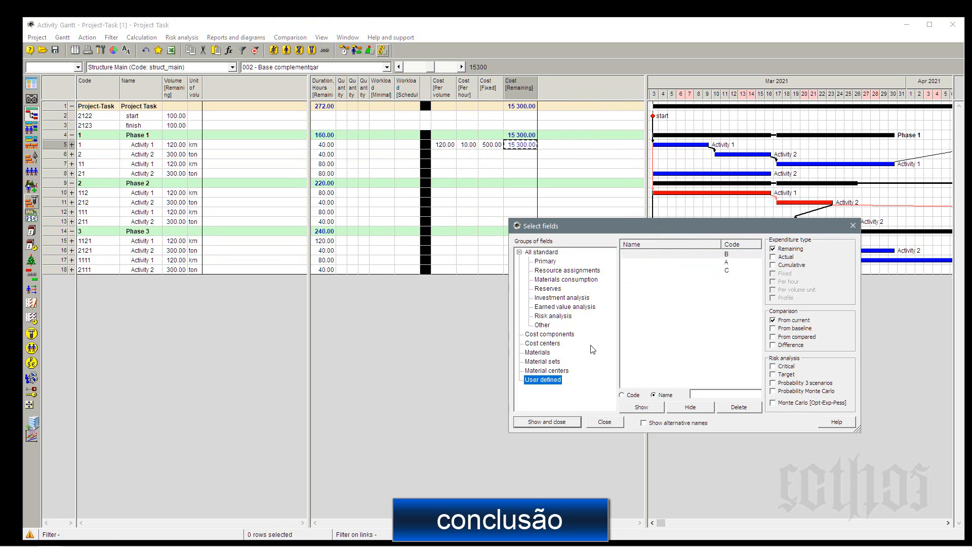
pyautogui.doubleClick(735, 262)
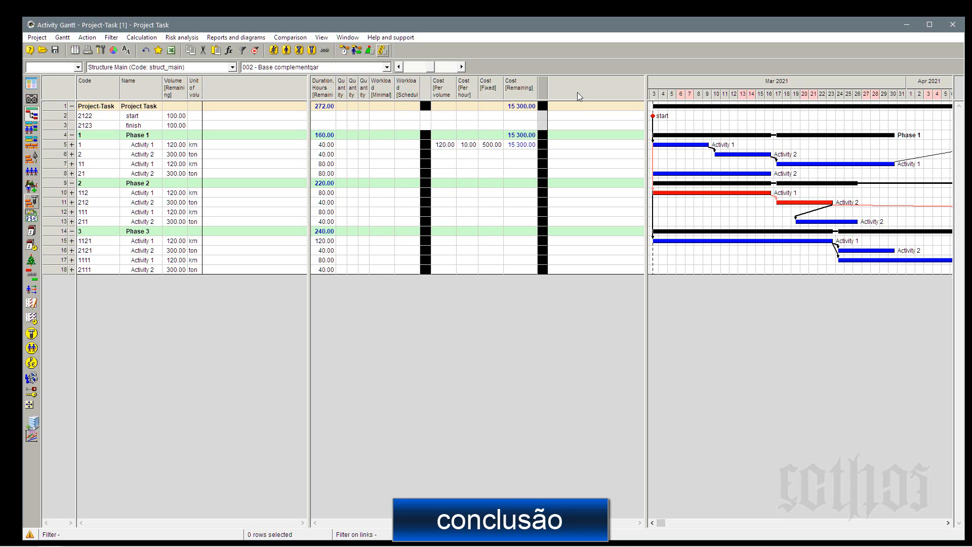
pyautogui.click(72, 145)
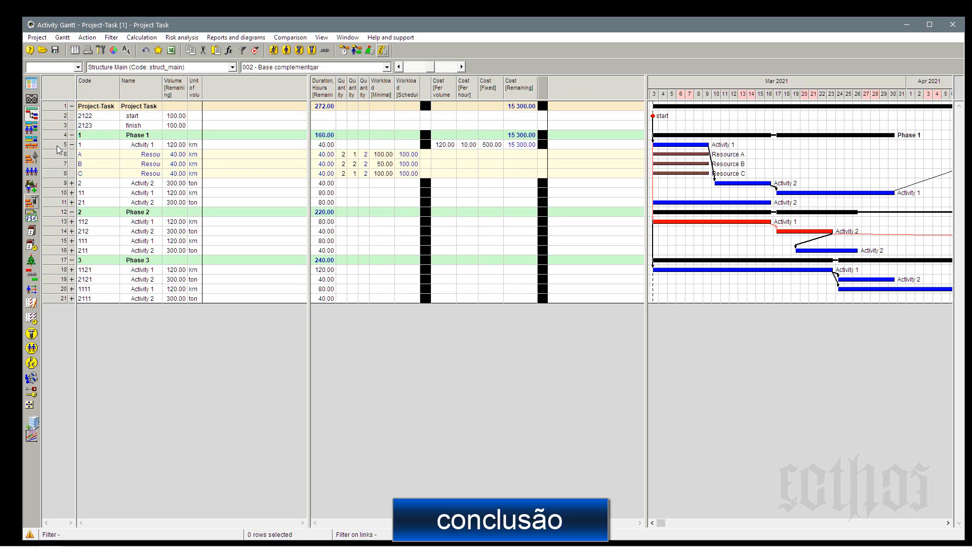
pyautogui.rightClick(56, 145)
pyautogui.click(107, 153)
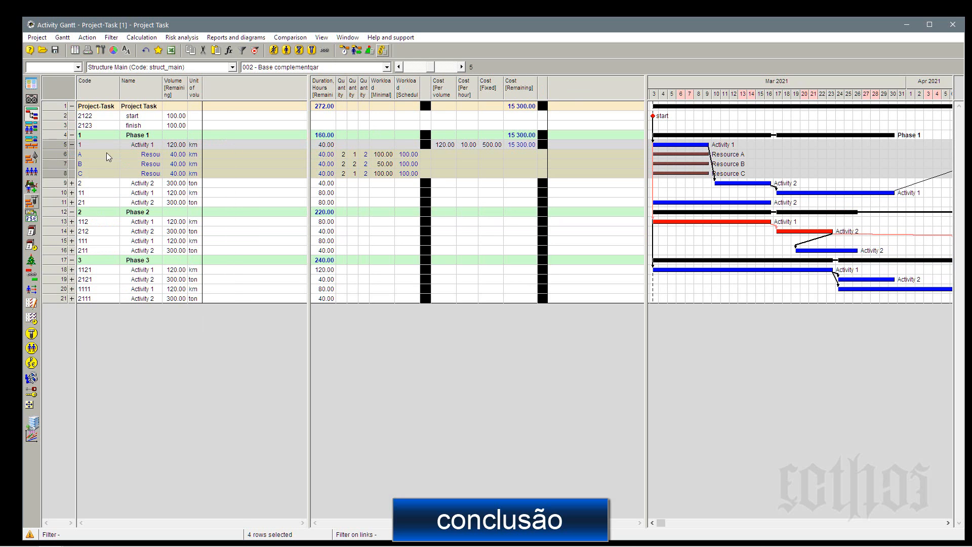
pyautogui.moveTo(282, 245); pyautogui.dragTo(695, 206)
pyautogui.click(562, 280)
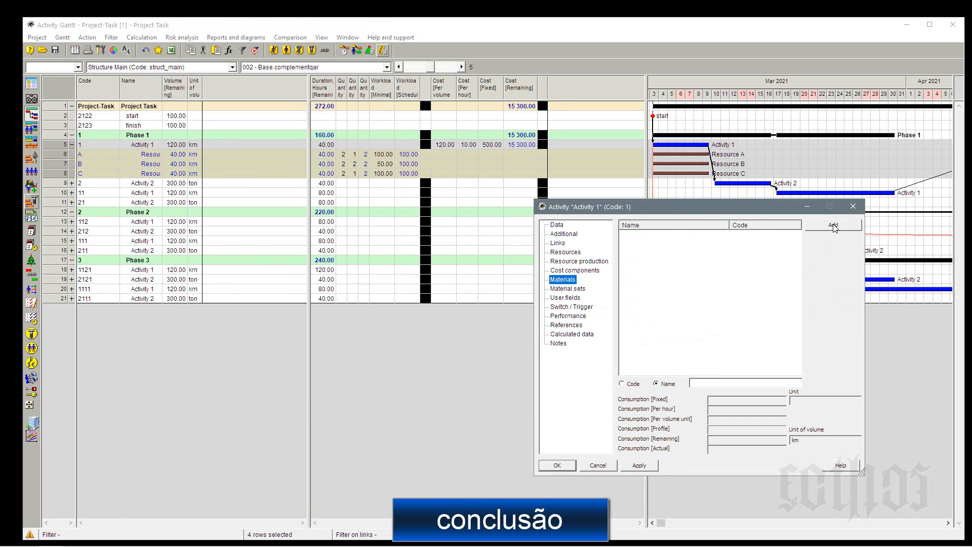
pyautogui.click(853, 206)
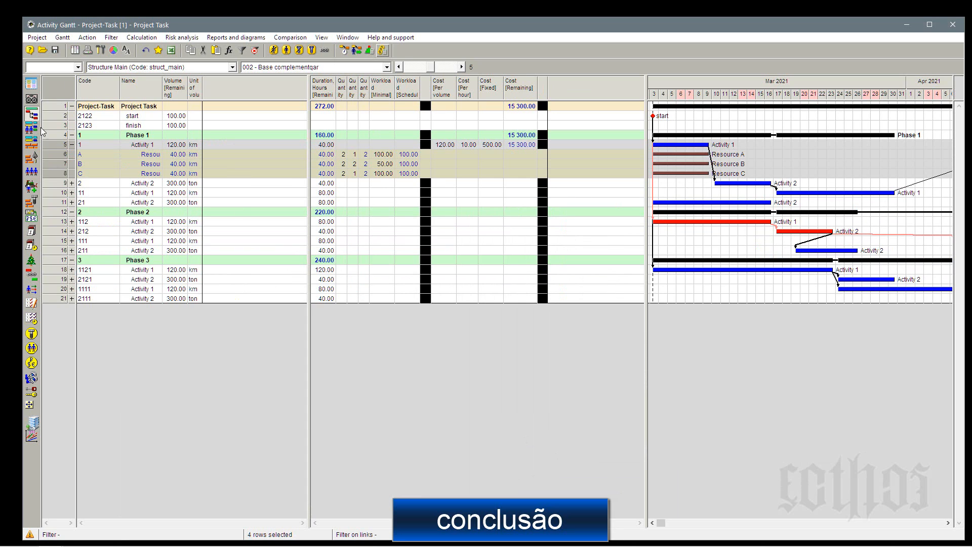
# Save the current Gantt layout in the project as a new layout named "003 - Base outras".
pyautogui.click(62, 37)
pyautogui.moveTo(122, 71)
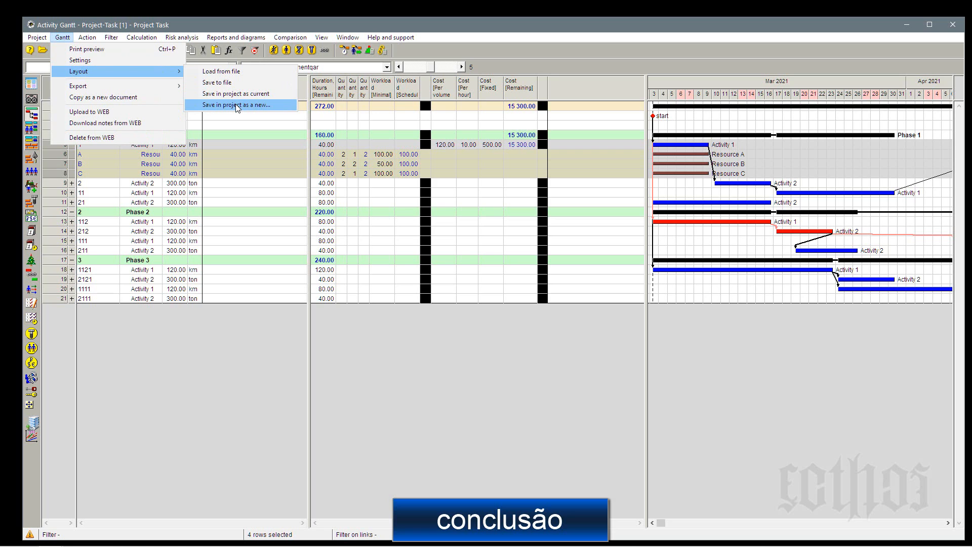
pyautogui.click(237, 105)
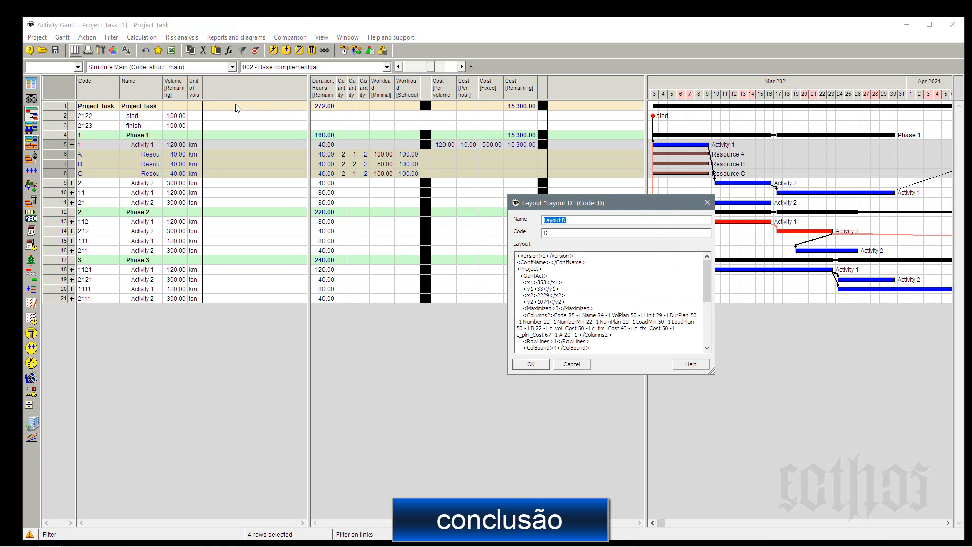
pyautogui.write('003 - Base outras')
pyautogui.click(530, 364)
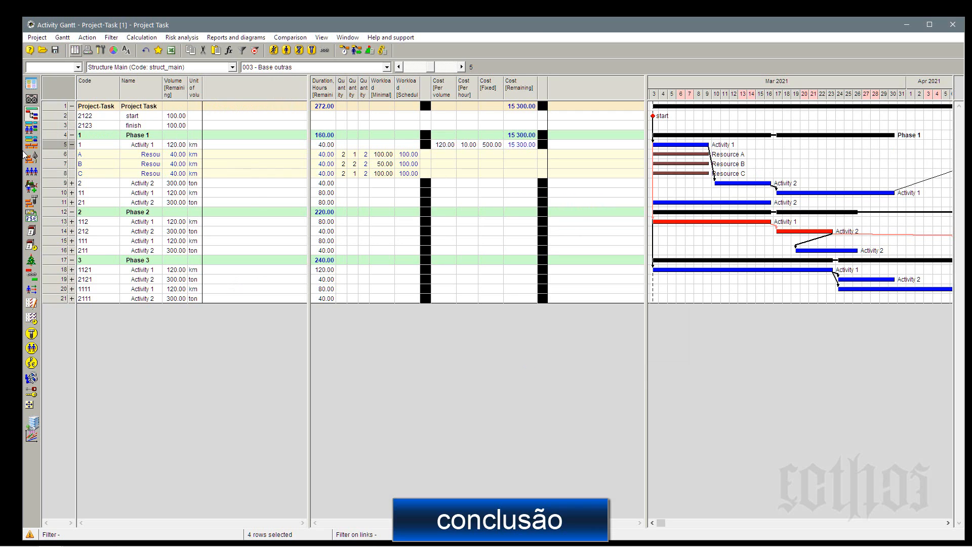
# In the project's materials table, set the unit of Material A to m and of Material B to m3.
pyautogui.click(34, 202)
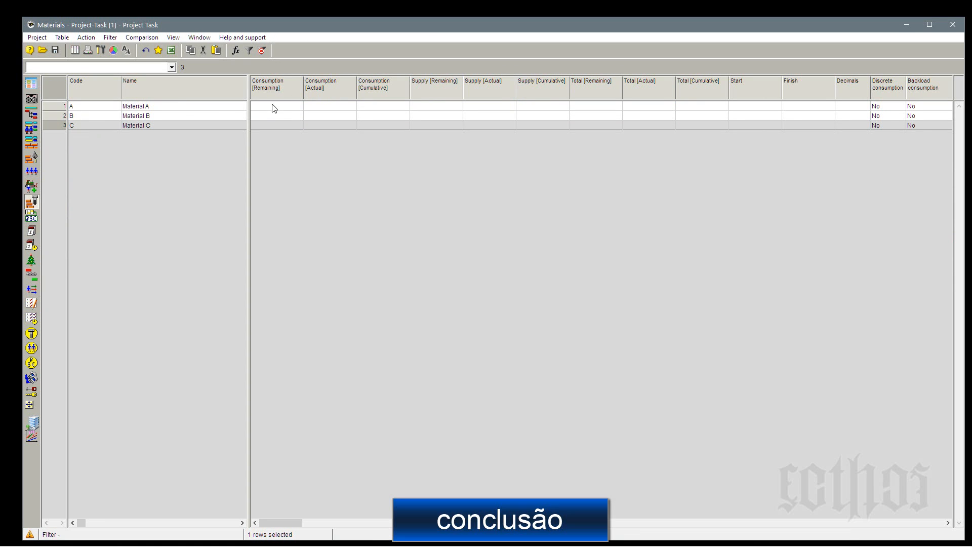
pyautogui.moveTo(250, 107); pyautogui.dragTo(450, 104)
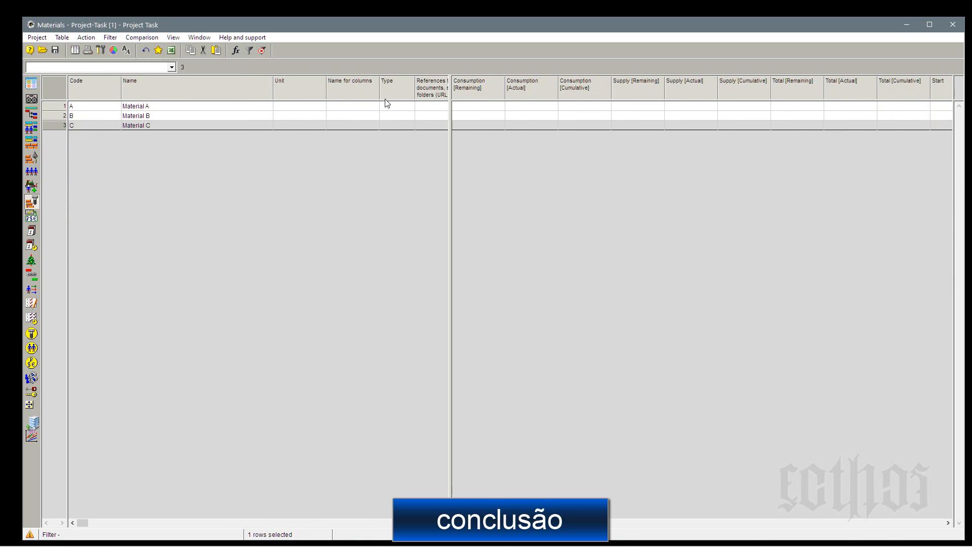
pyautogui.click(309, 108)
pyautogui.write('m')
pyautogui.click(311, 116)
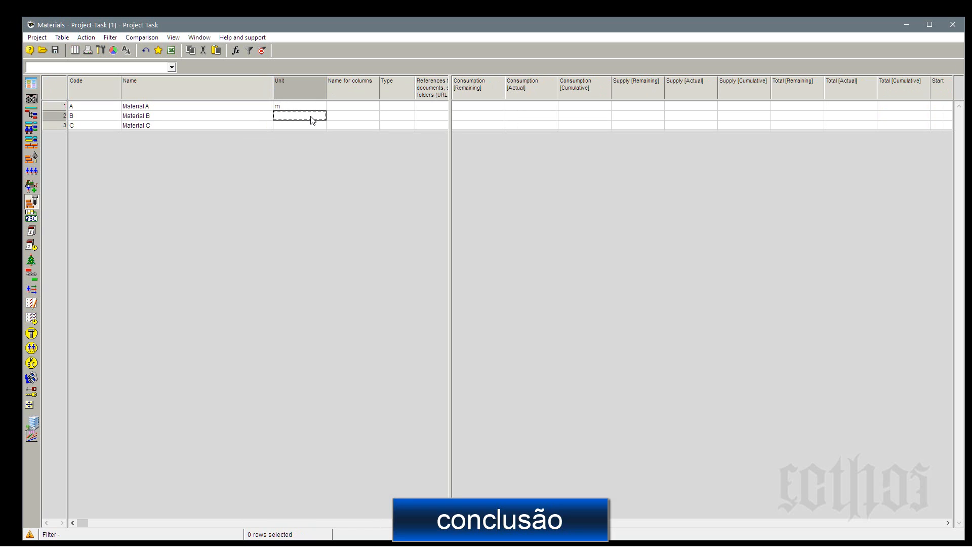
pyautogui.write('m')
pyautogui.write('m')
pyautogui.write('3')
# Set the unit of Material C to kg.
pyautogui.click(312, 127)
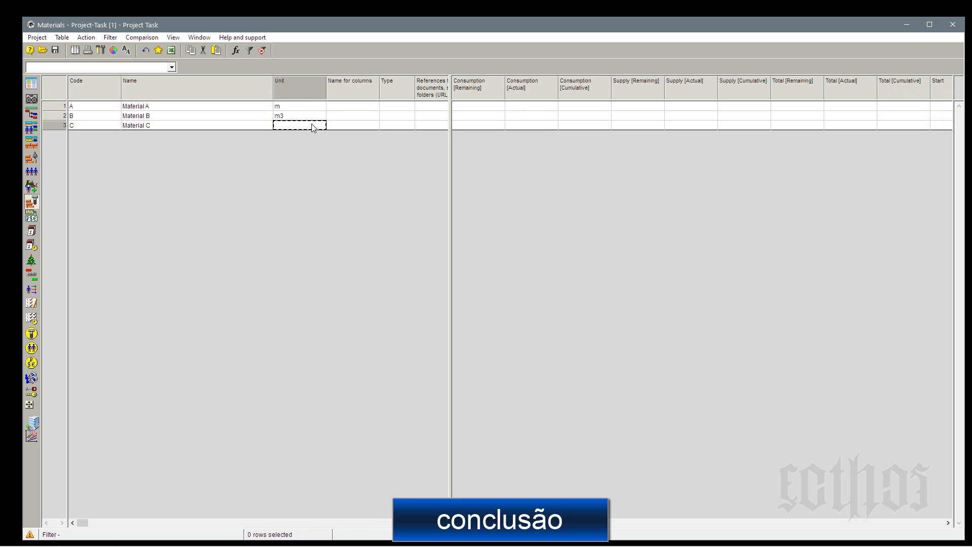
pyautogui.write('k2')
pyautogui.press('Up')
pyautogui.click(315, 126)
pyautogui.click(315, 128)
pyautogui.write('kg')
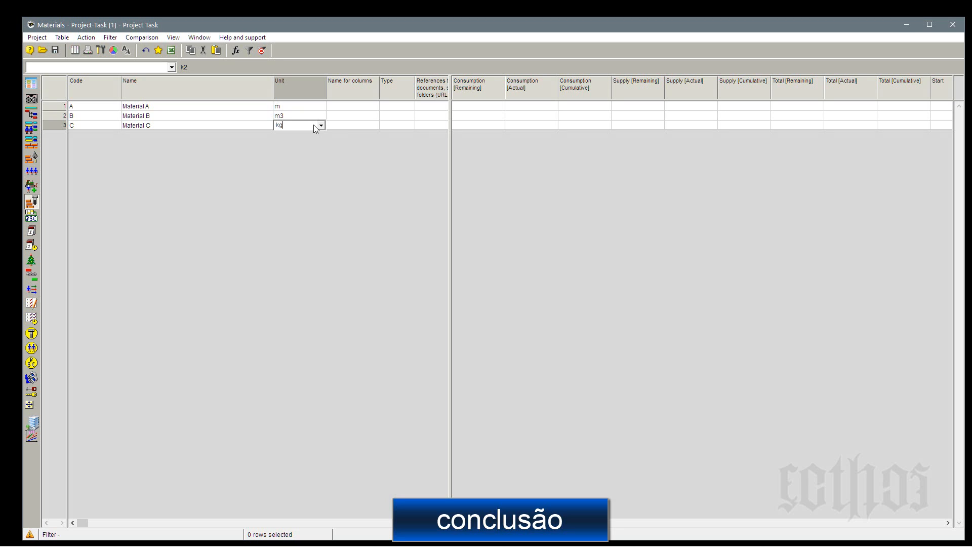
pyautogui.click(298, 118)
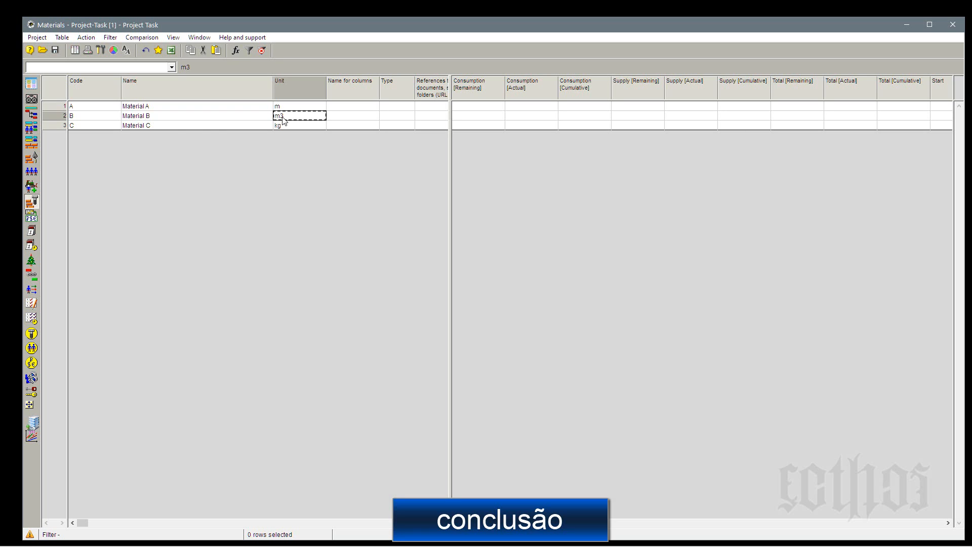
# Return to the activity Gantt and assign Materials A, B and C to activity 1 in Phase 1.
pyautogui.click(35, 115)
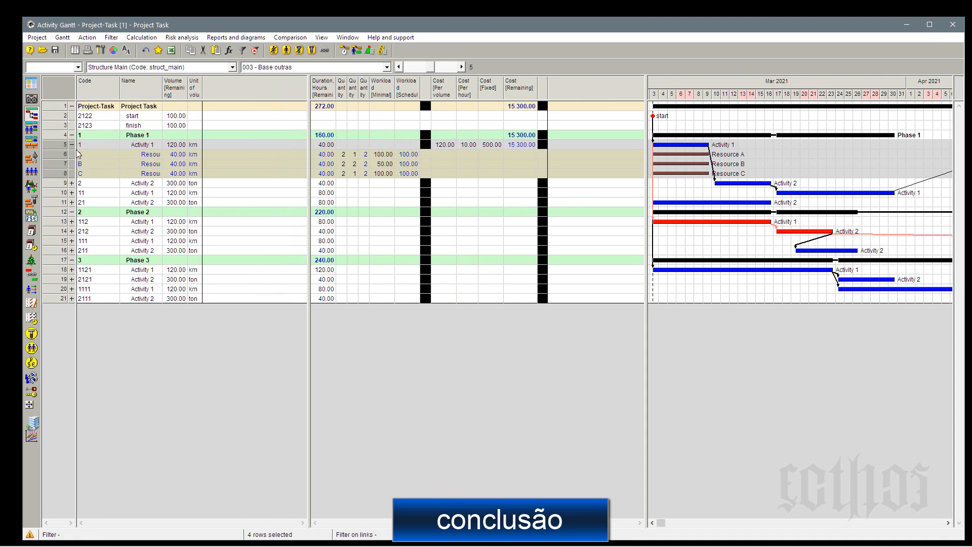
pyautogui.rightClick(51, 148)
pyautogui.click(64, 153)
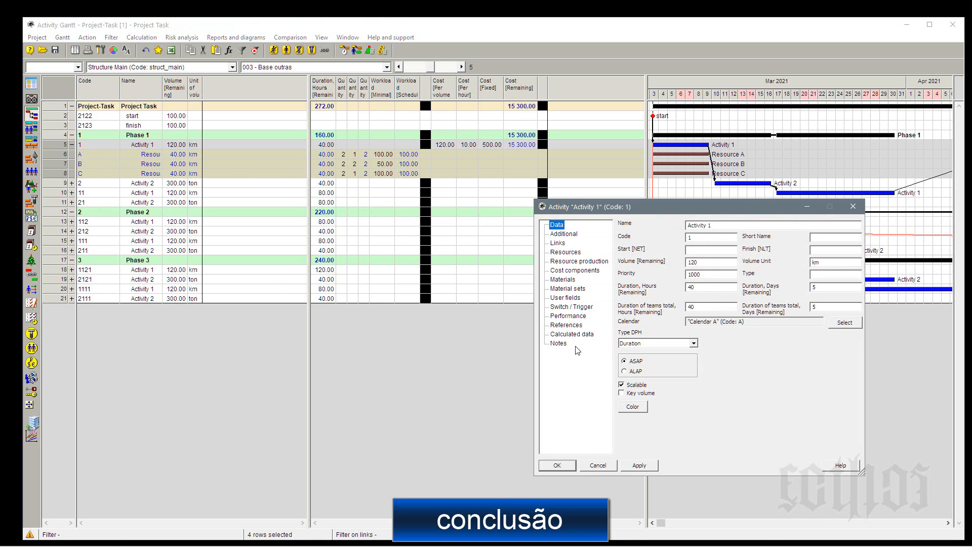
pyautogui.click(563, 279)
pyautogui.click(804, 229)
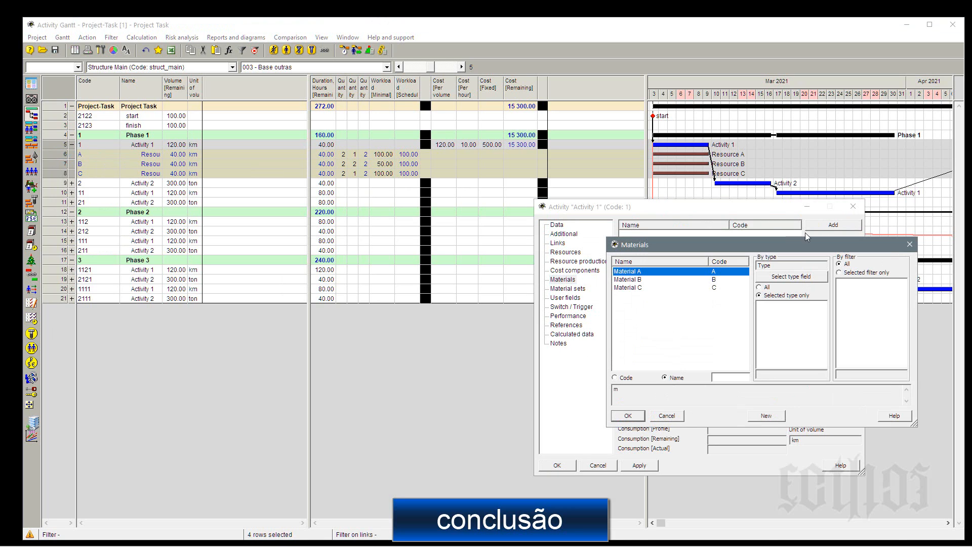
pyautogui.keyDown('shift'); pyautogui.click(626, 288); pyautogui.keyUp('shift')
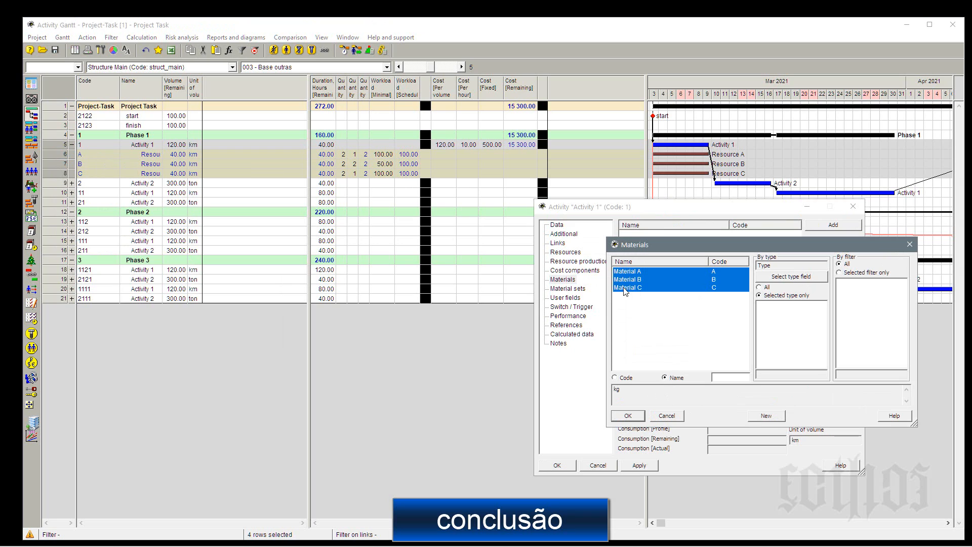
pyautogui.click(640, 418)
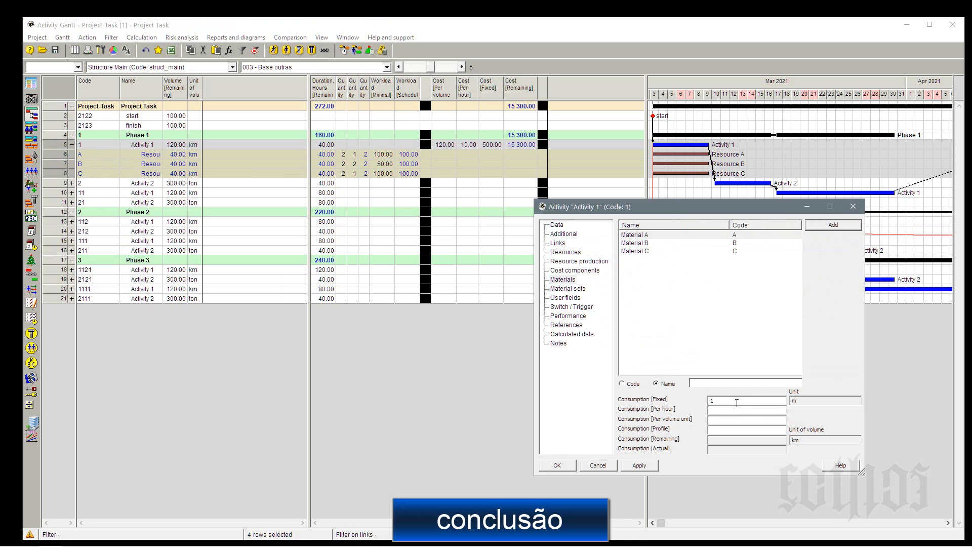
# Set Material A's consumption per hour to 100 for activity 1, leaving its fixed consumption empty, and apply it.
pyautogui.write('1o')
pyautogui.press('BackSpace')
pyautogui.write('0')
pyautogui.moveTo(724, 401); pyautogui.dragTo(698, 402)
pyautogui.press('BackSpace')
pyautogui.click(713, 411)
pyautogui.click(639, 465)
# Set Material B's consumption per volume unit to 1000 for activity 1 and apply it.
pyautogui.click(647, 243)
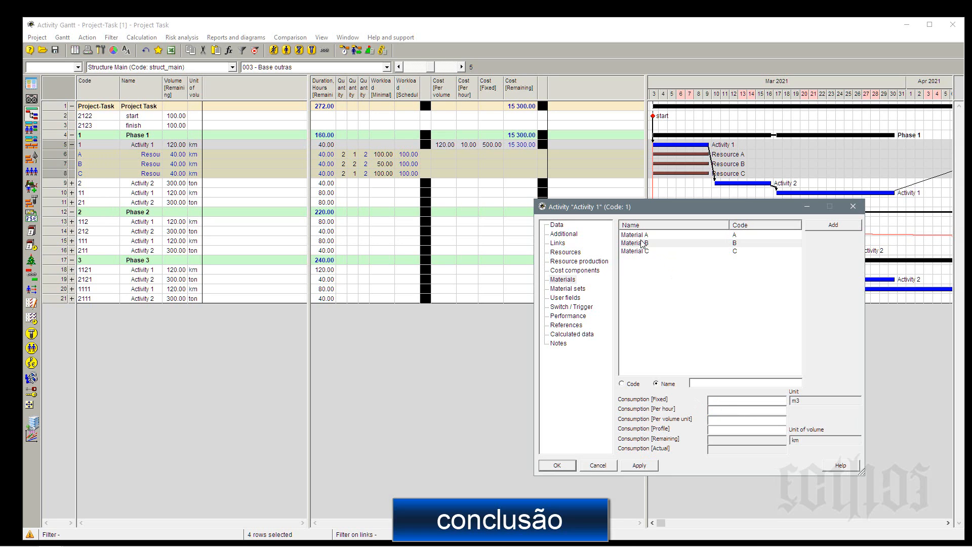
pyautogui.click(720, 420)
pyautogui.write('1000')
pyautogui.click(651, 467)
# Set Material C's fixed consumption to 100 for activity 1 and accept the activity's material assignments.
pyautogui.click(649, 252)
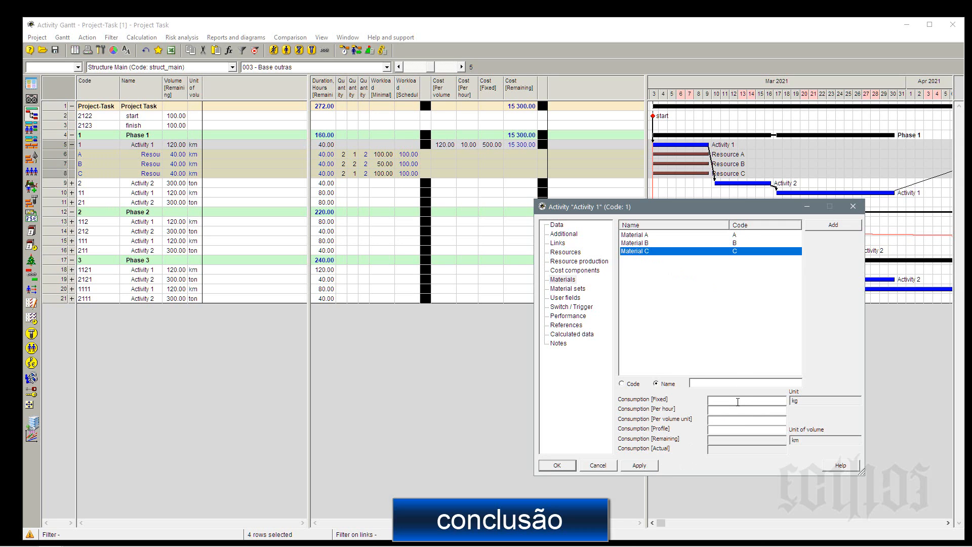
pyautogui.click(642, 237)
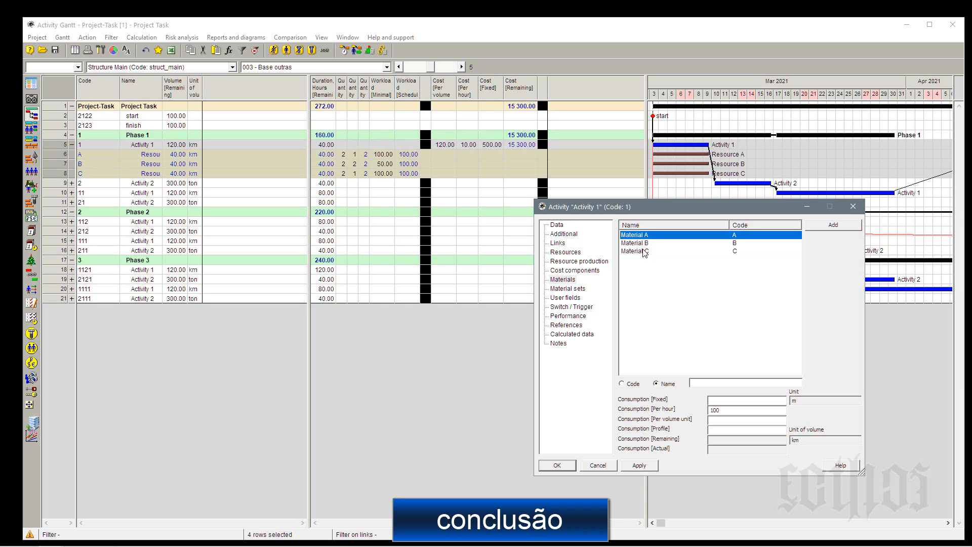
pyautogui.click(644, 252)
pyautogui.click(742, 400)
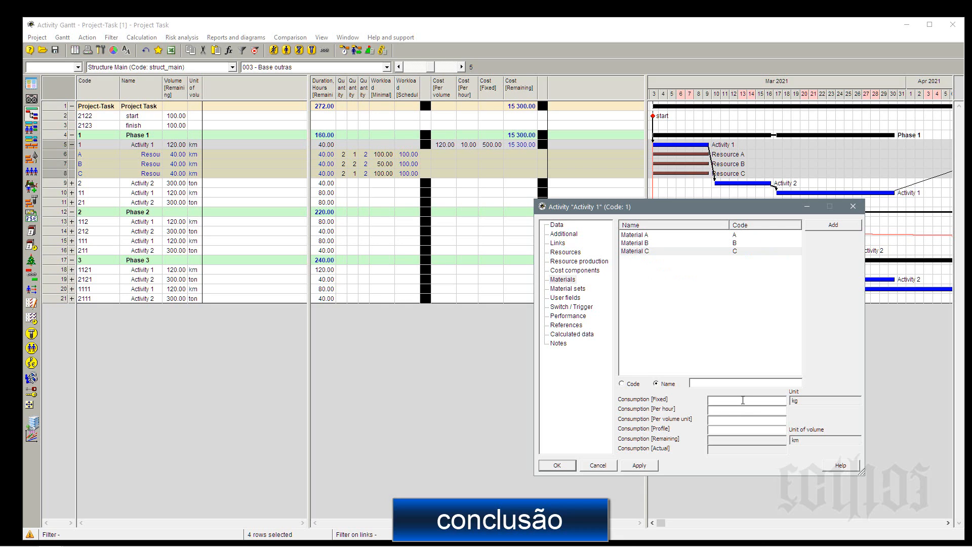
pyautogui.write('100')
pyautogui.click(557, 465)
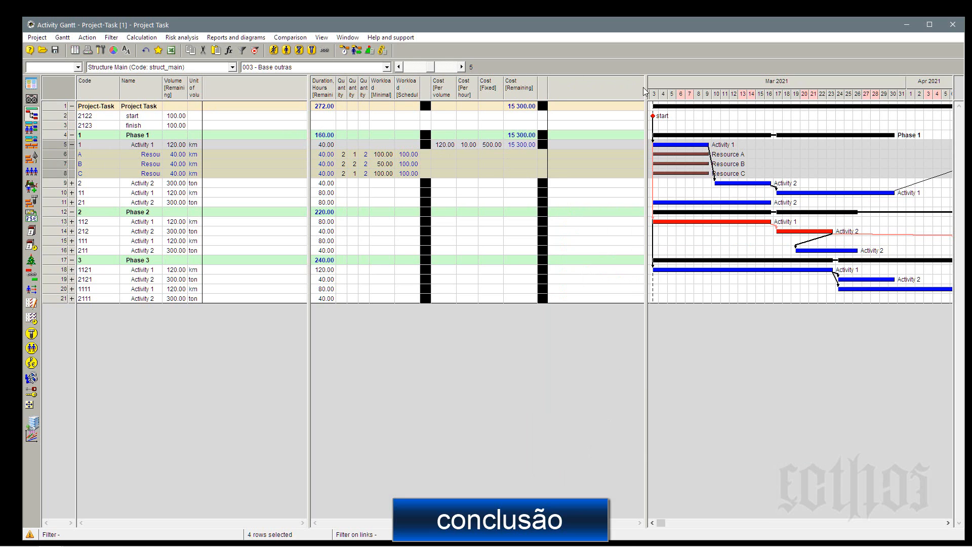
# Widen the table area beside the Gantt chart and collapse the resource rows of activity 1 in Phase 1.
pyautogui.moveTo(646, 90); pyautogui.dragTo(804, 102)
pyautogui.rightClick(597, 90)
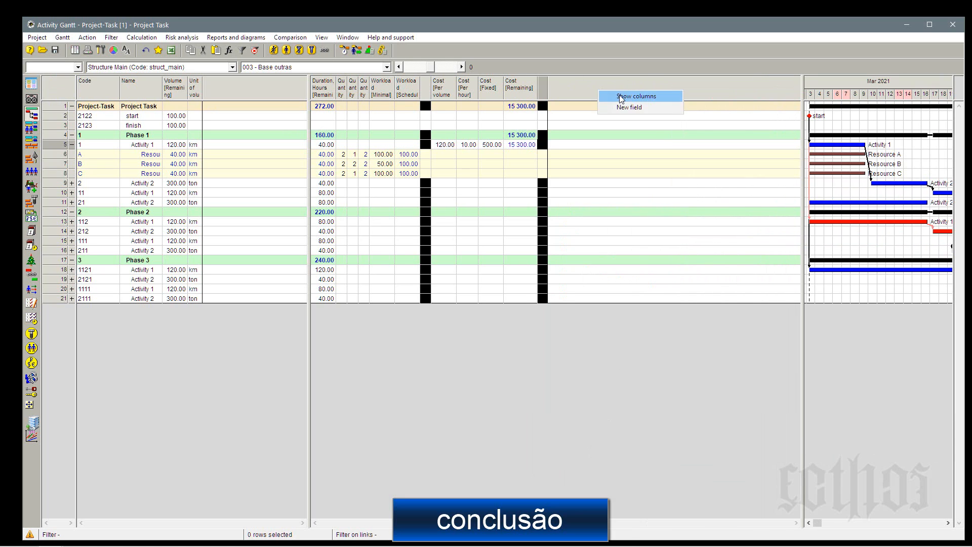
pyautogui.click(623, 95)
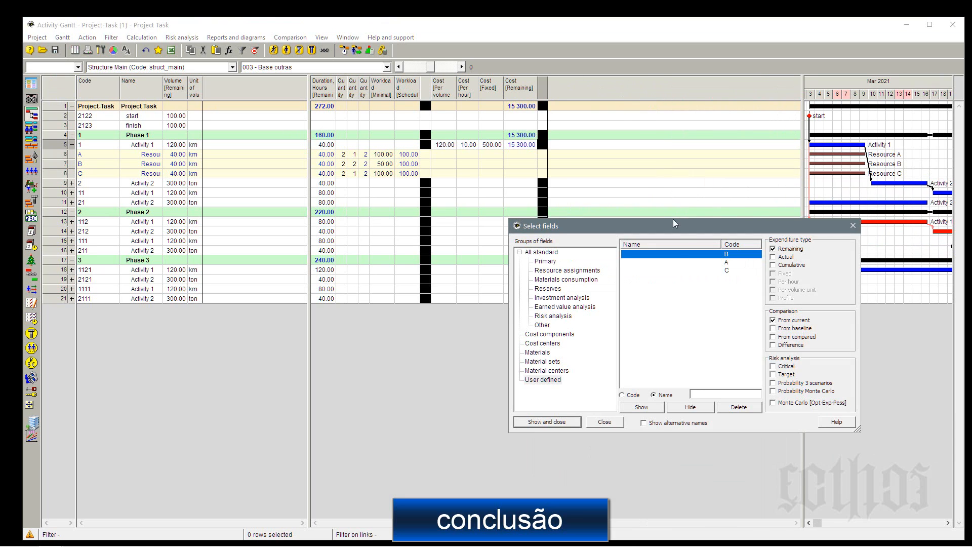
pyautogui.click(71, 144)
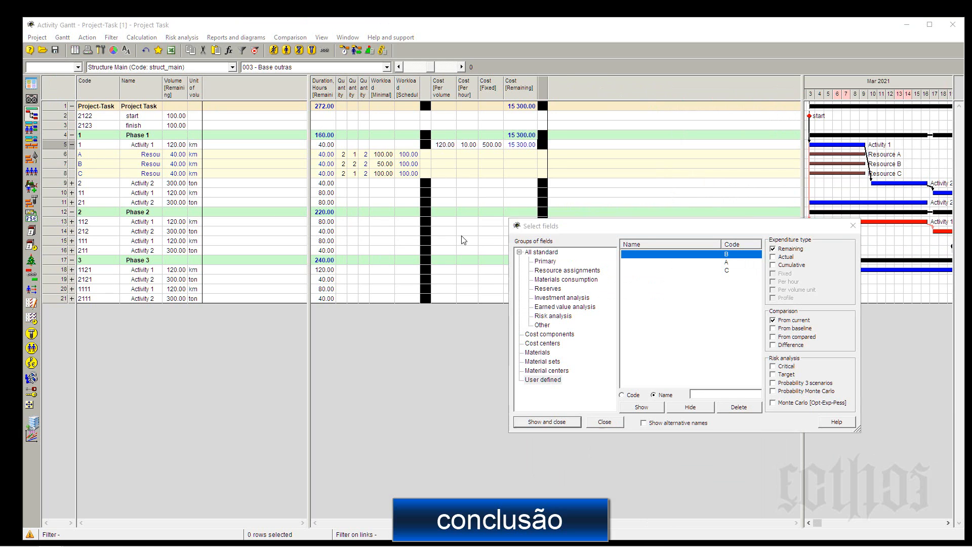
pyautogui.click(72, 145)
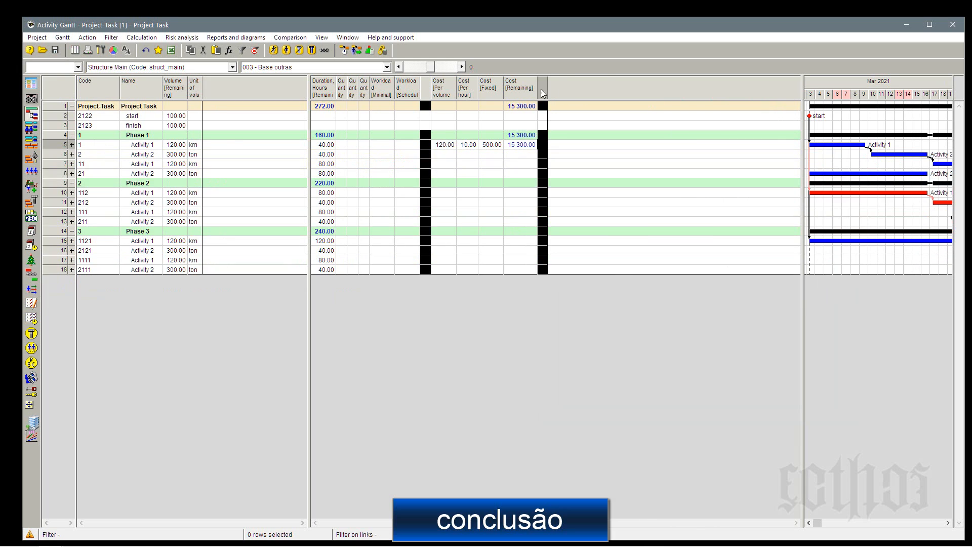
# Show Material A's per volume unit, per hour, fixed and remaining columns in the activity table.
pyautogui.rightClick(582, 87)
pyautogui.click(608, 96)
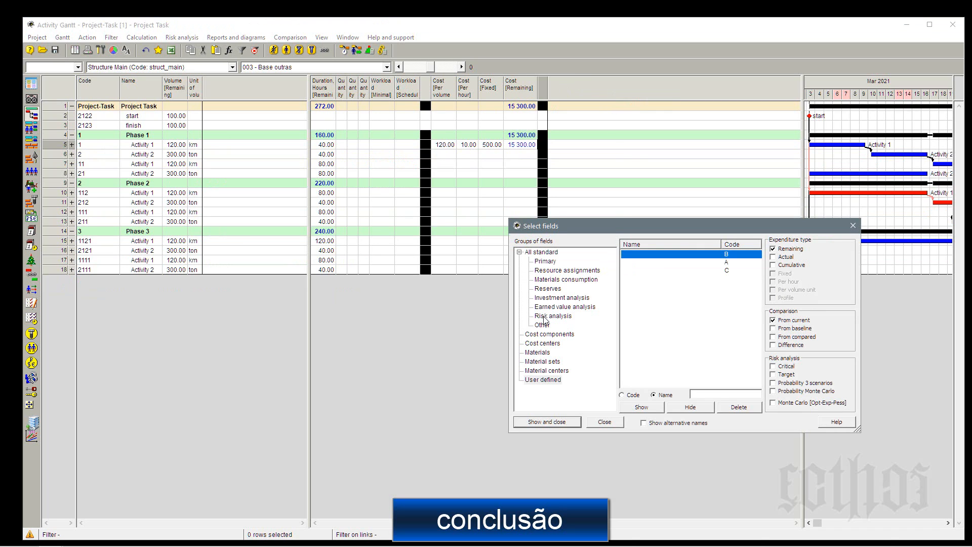
pyautogui.click(548, 352)
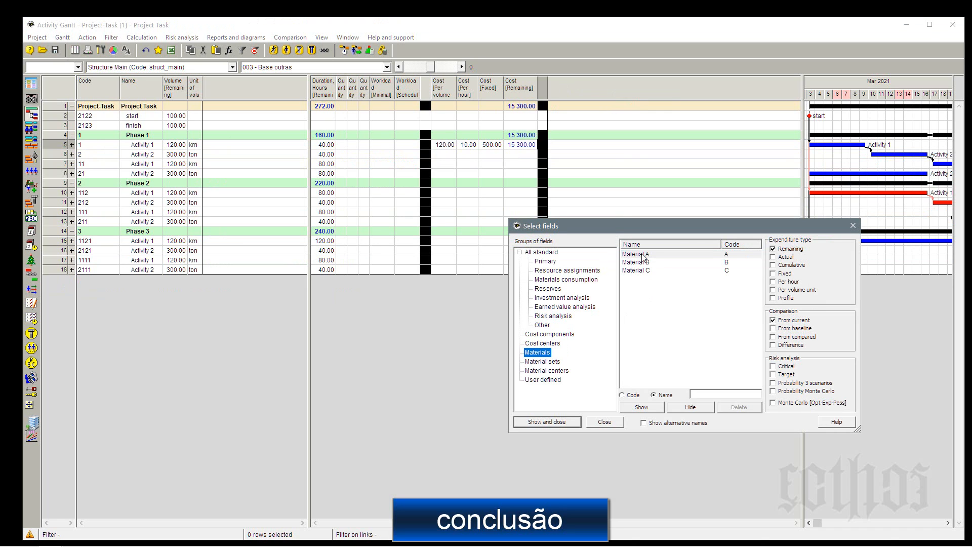
pyautogui.click(788, 289)
pyautogui.click(787, 283)
pyautogui.click(785, 274)
pyautogui.click(637, 255)
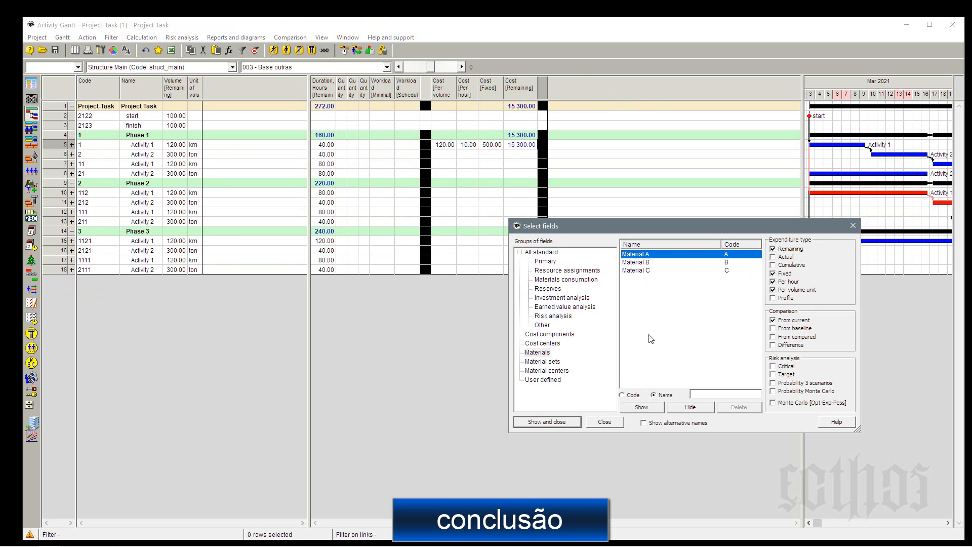
pyautogui.click(544, 422)
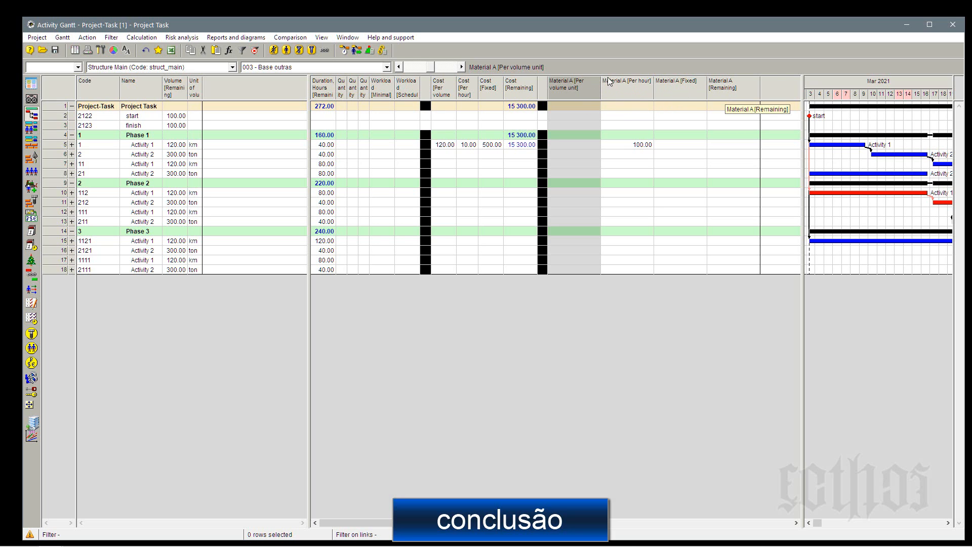
# Recalculate the project's costs and materials, and inspect activity 1's Material A per-hour consumption against its remaining duration in hours.
pyautogui.click(386, 51)
pyautogui.press('Return')
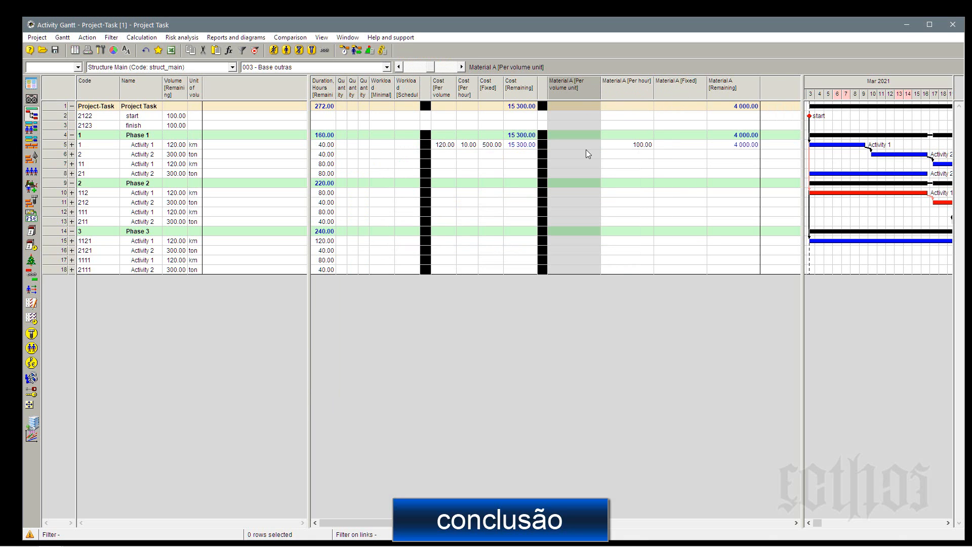
pyautogui.click(647, 146)
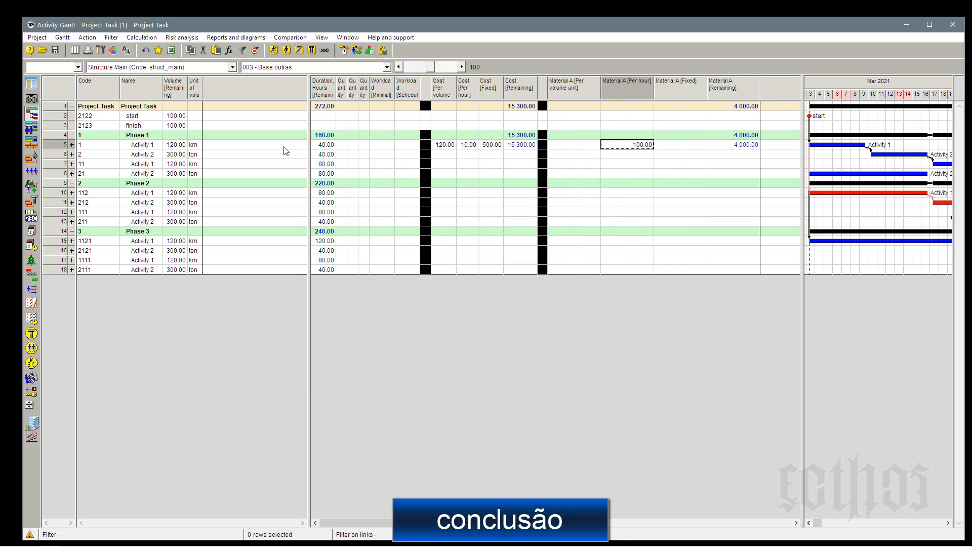
pyautogui.click(330, 146)
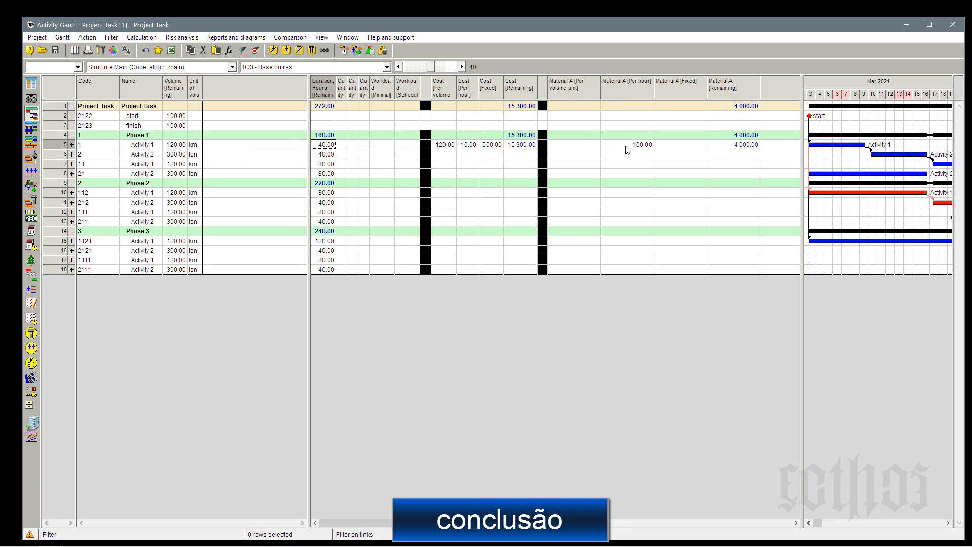
pyautogui.click(644, 147)
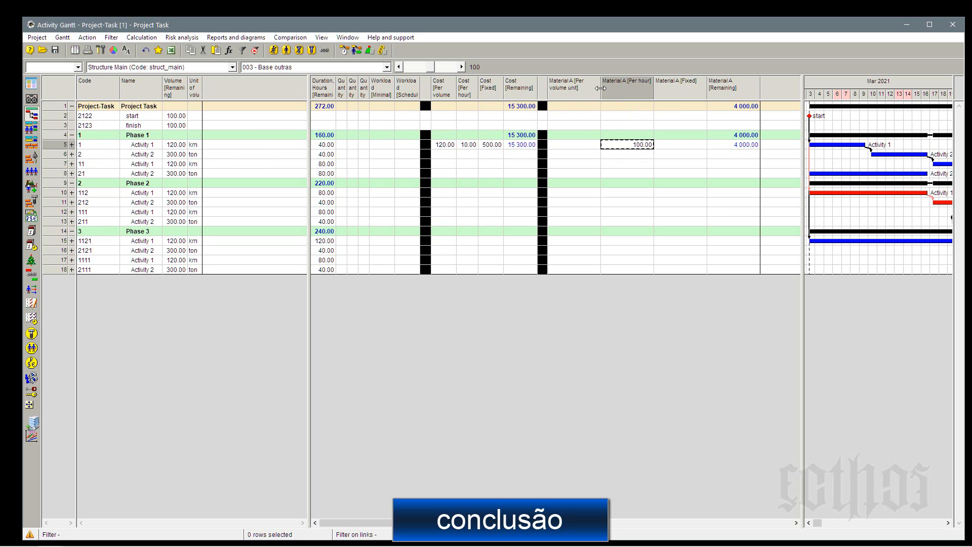
# Narrow Material A's per volume unit and remaining columns and save layout 003 - Base outras in the project as current.
pyautogui.moveTo(601, 87); pyautogui.dragTo(590, 87)
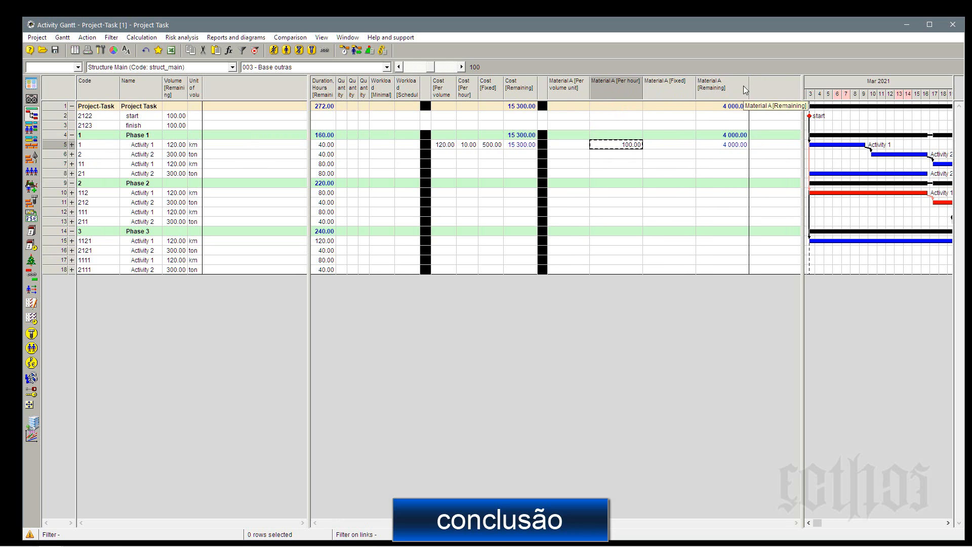
pyautogui.moveTo(749, 90); pyautogui.dragTo(736, 91)
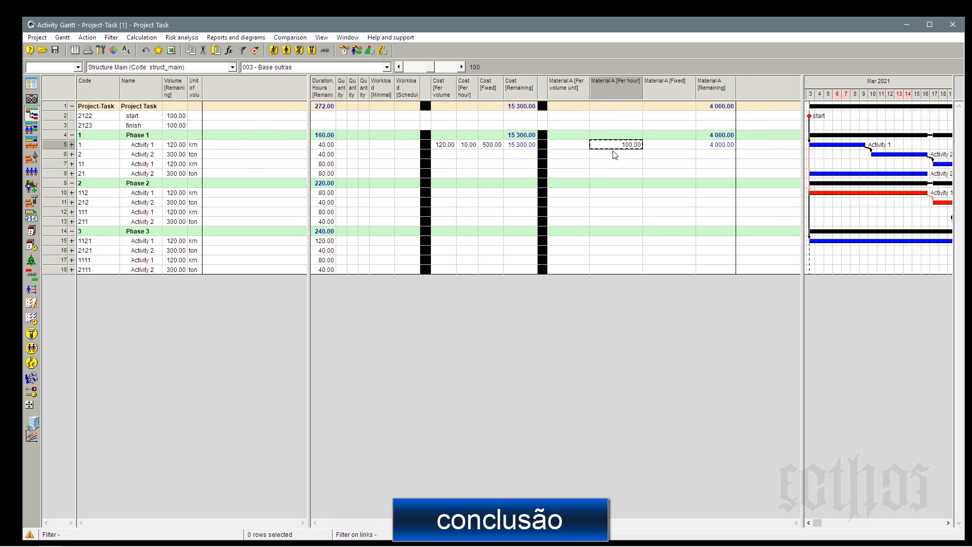
pyautogui.click(375, 67)
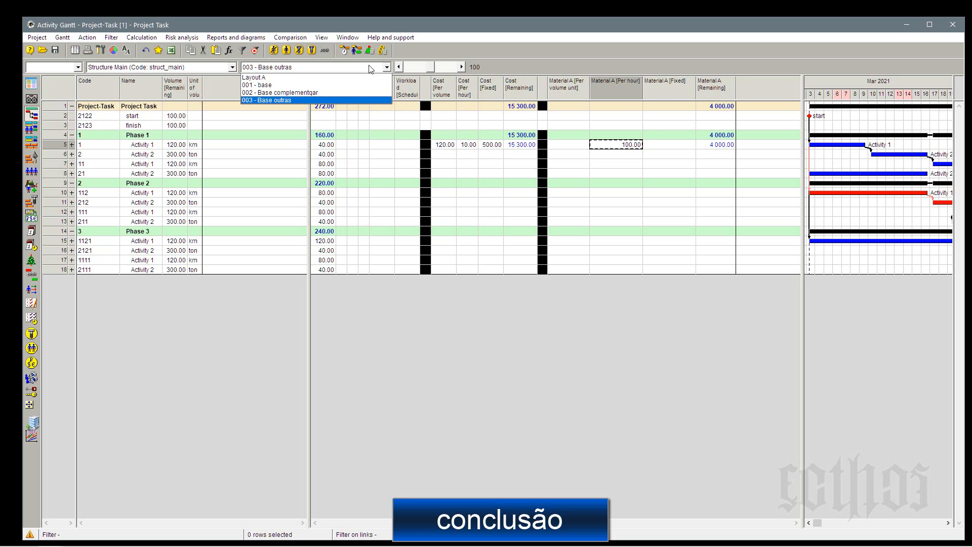
pyautogui.click(379, 100)
pyautogui.click(62, 38)
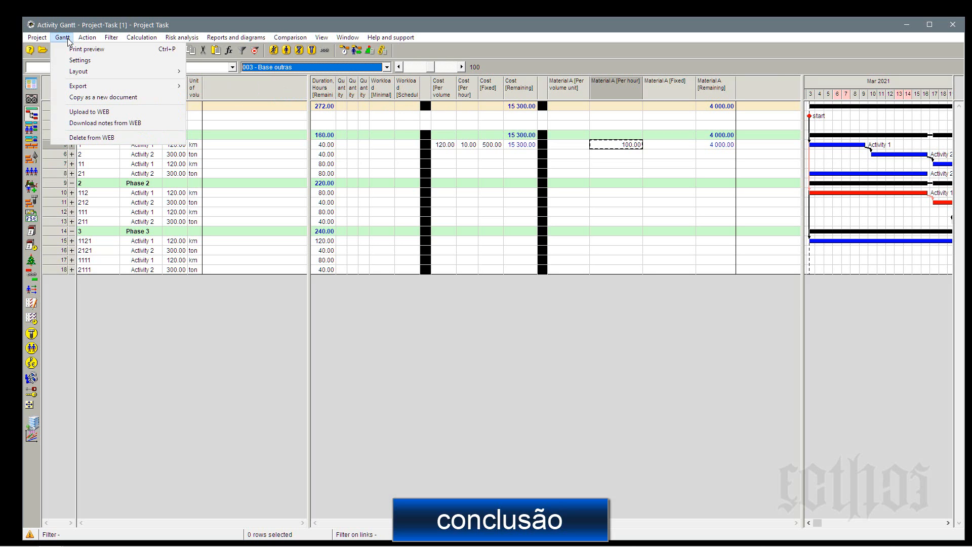
pyautogui.moveTo(98, 71)
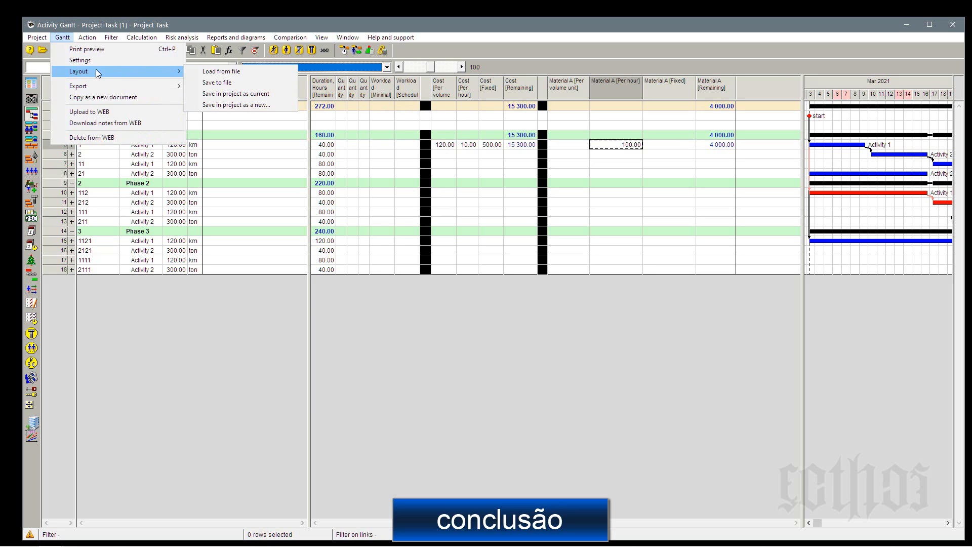
pyautogui.click(234, 98)
pyautogui.click(639, 155)
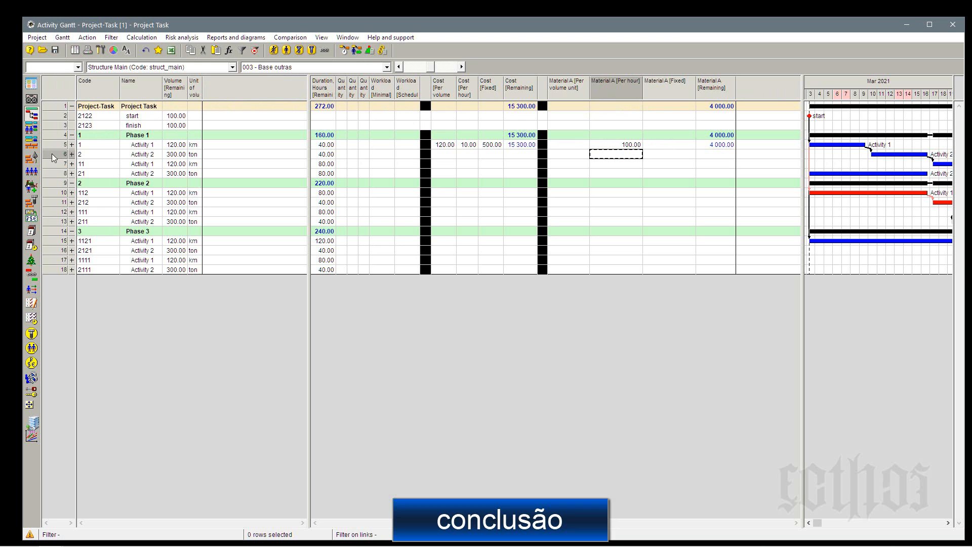
# Expand the resources and materials of activity 1 in Phase 1 and recalculate the project's costs and materials.
pyautogui.click(73, 146)
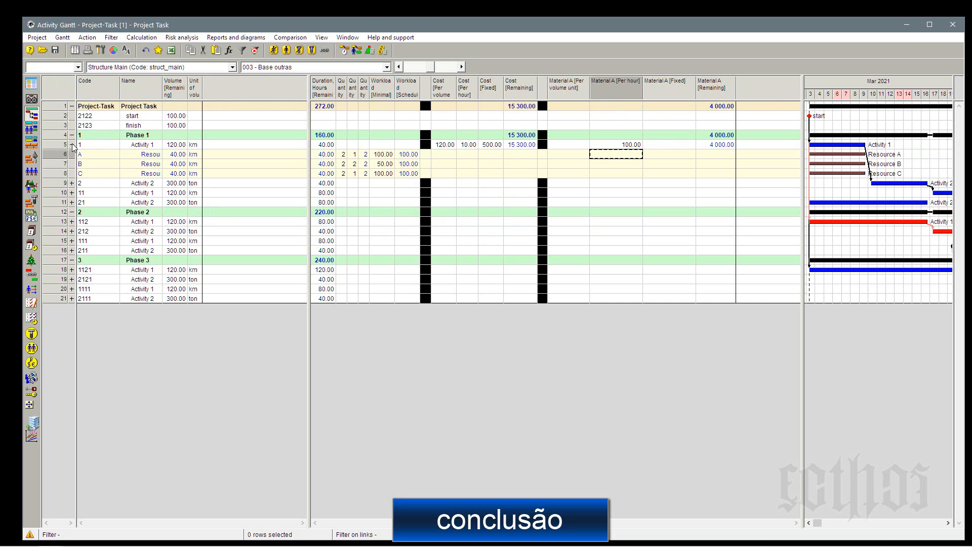
pyautogui.rightClick(61, 145)
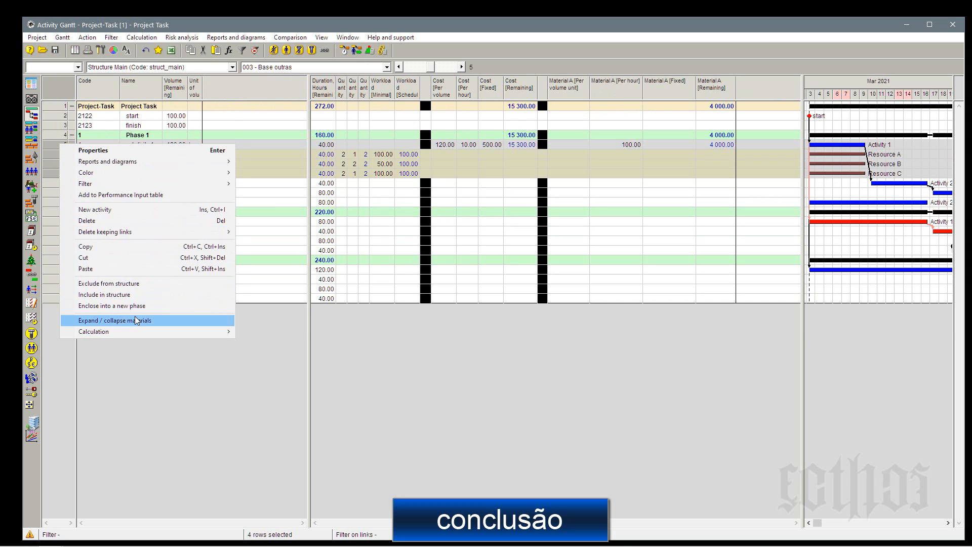
pyautogui.click(115, 321)
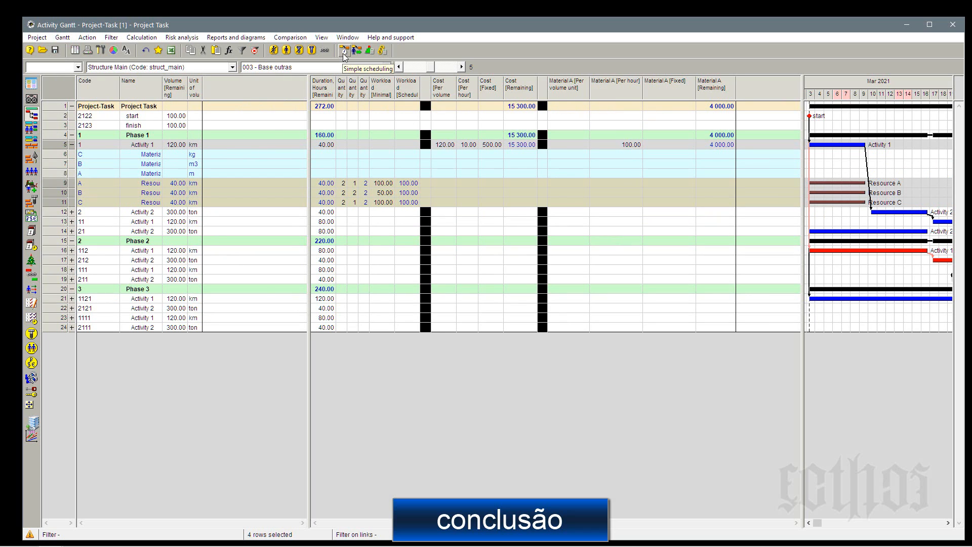
pyautogui.click(382, 50)
pyautogui.press('Return')
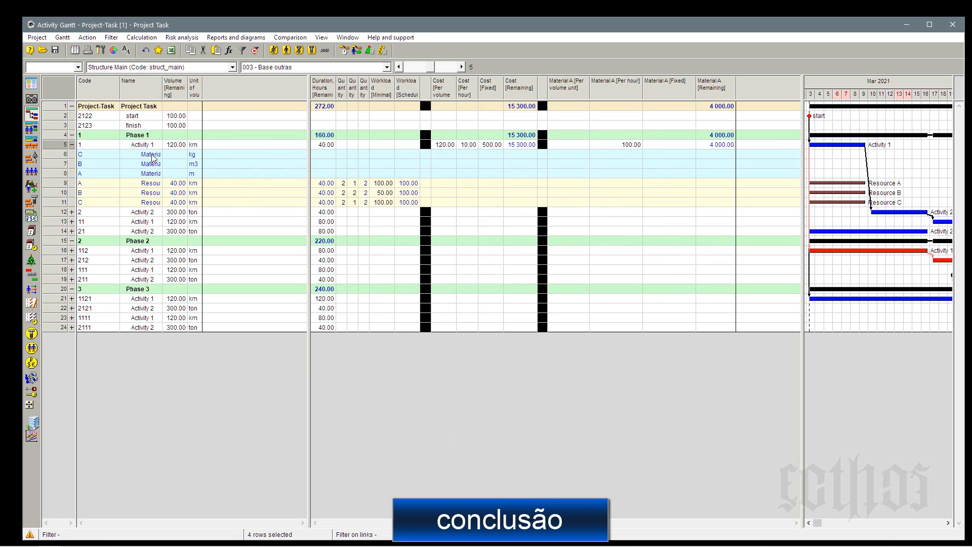
# Widen the Name column to fit the full resource names, and collapse activity 1's materials and resources.
pyautogui.moveTo(172, 87); pyautogui.dragTo(192, 91)
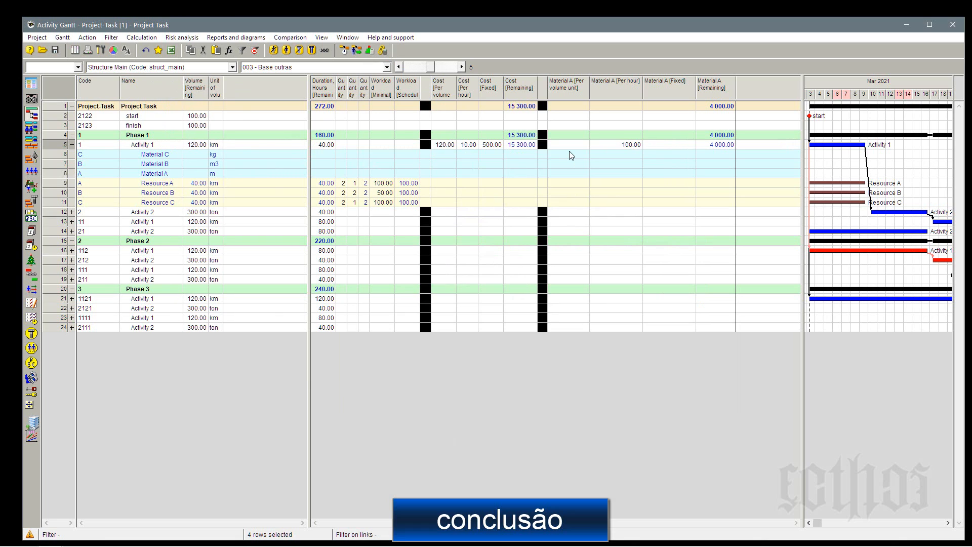
pyautogui.rightClick(52, 147)
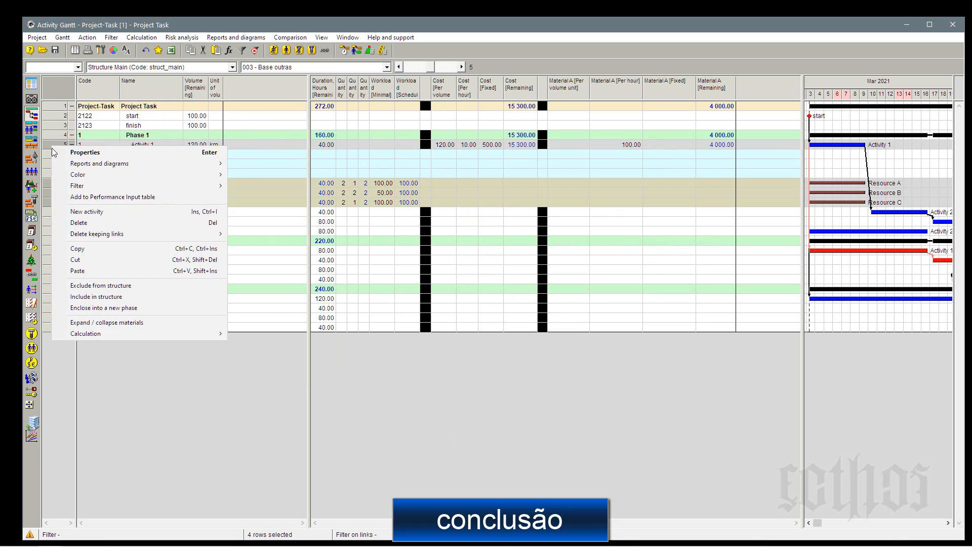
pyautogui.click(101, 322)
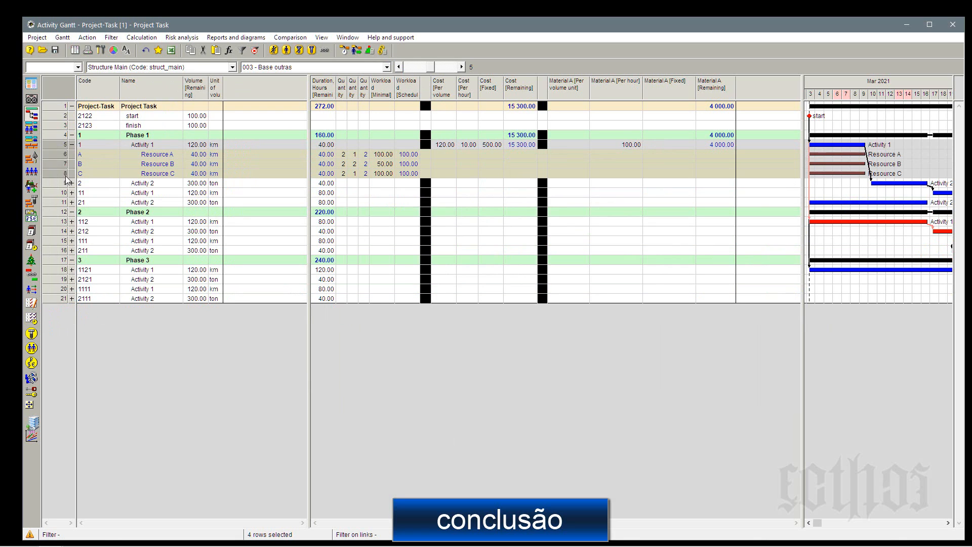
pyautogui.click(72, 145)
pyautogui.click(606, 184)
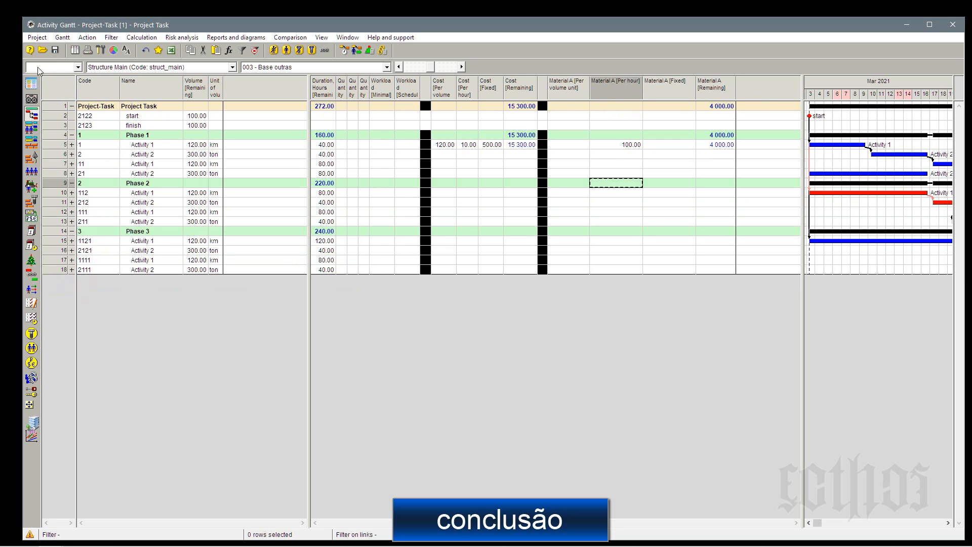
# Save the table with the widened Name column in the project as the current layout.
pyautogui.click(62, 37)
pyautogui.moveTo(76, 72)
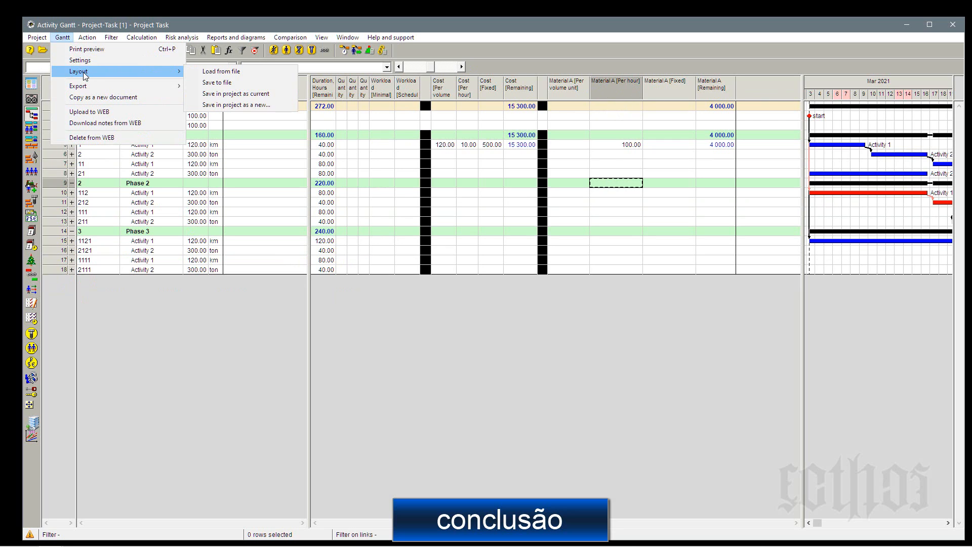
pyautogui.click(235, 95)
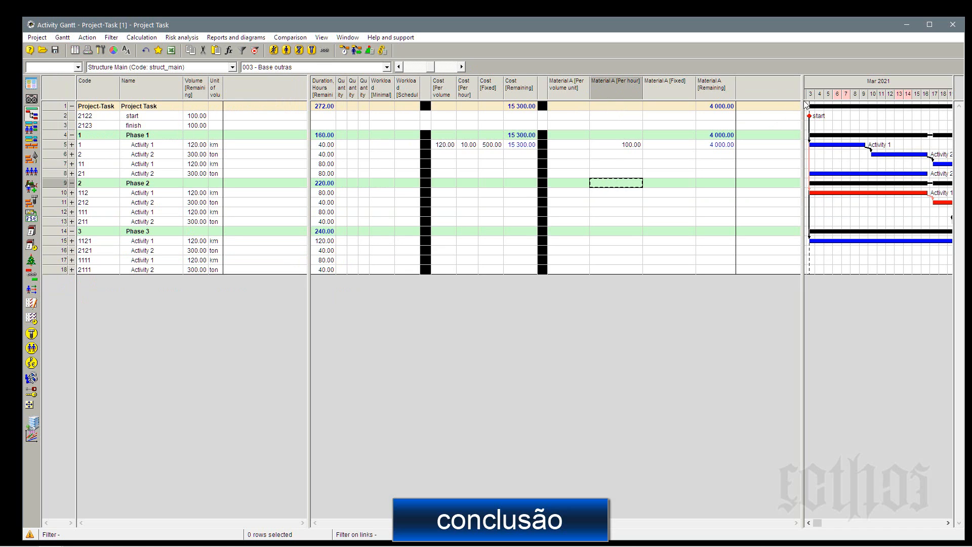
# Narrow the table area so the Gantt chart shows March and April 2021, leaving activity 1's resources collapsed.
pyautogui.moveTo(803, 105); pyautogui.dragTo(739, 118)
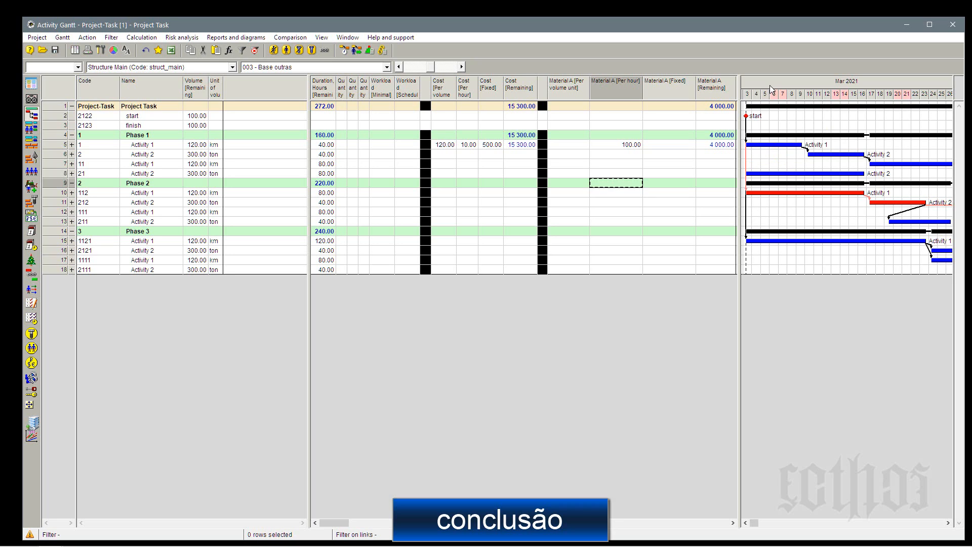
pyautogui.click(72, 144)
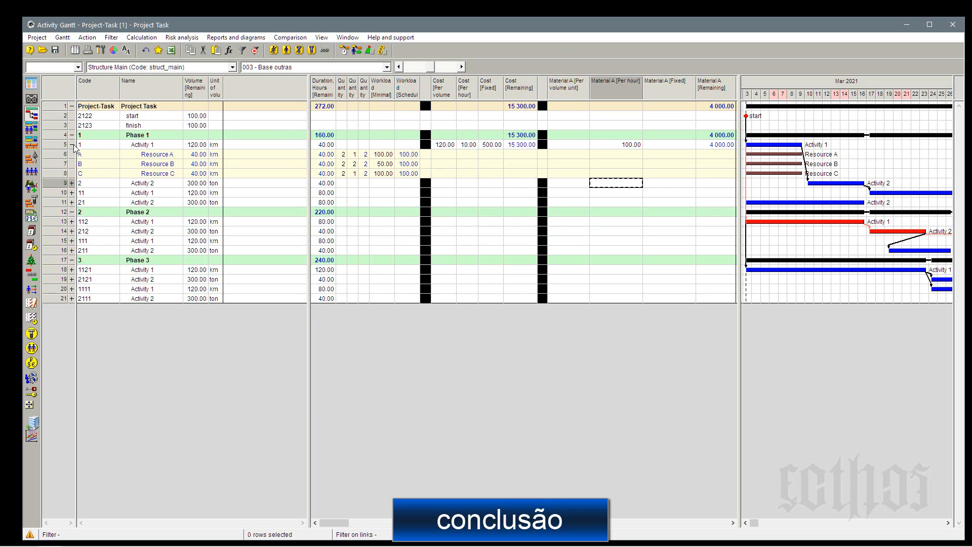
pyautogui.click(72, 145)
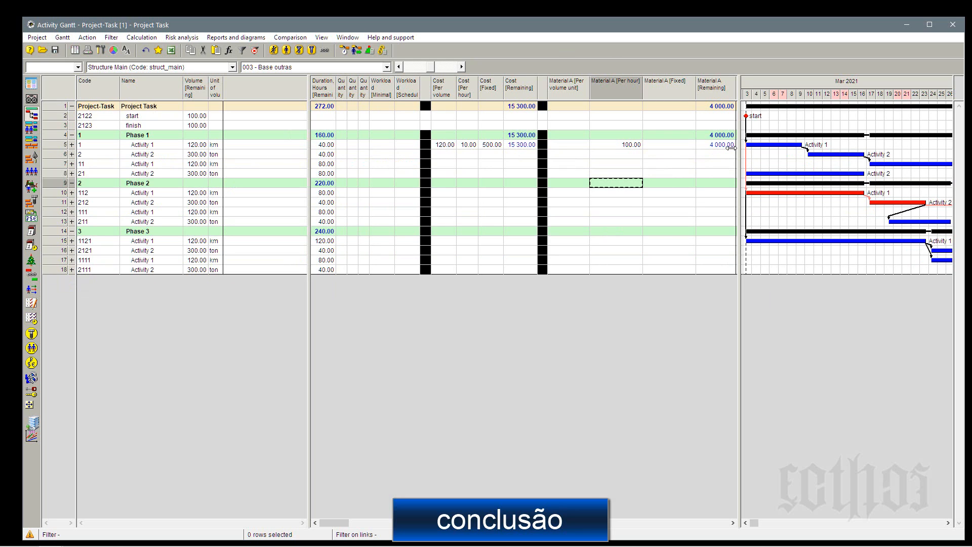
pyautogui.moveTo(739, 152); pyautogui.dragTo(591, 152)
# In the additional properties of activity 1 in Phase 1, allow performance interruptions not longer than 5 days.
pyautogui.doubleClick(53, 145)
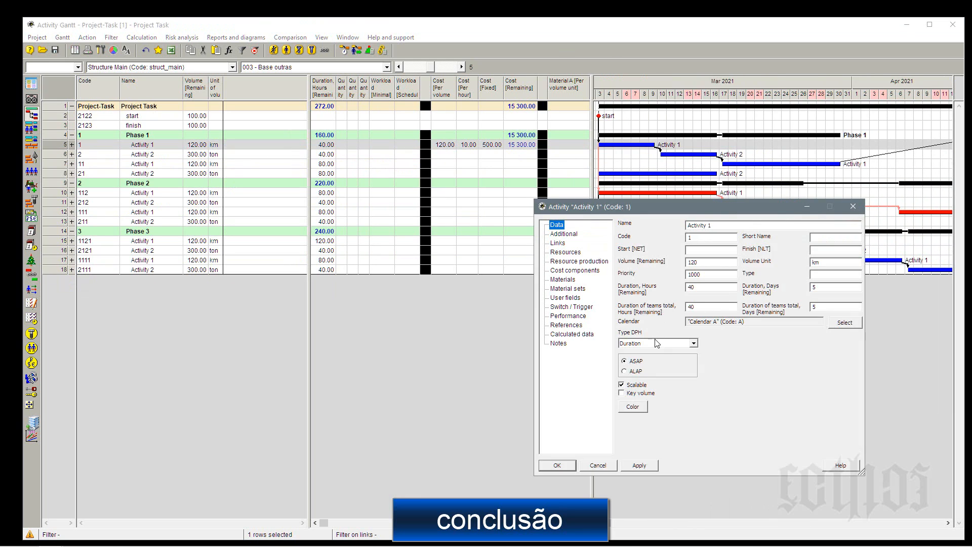
pyautogui.click(565, 234)
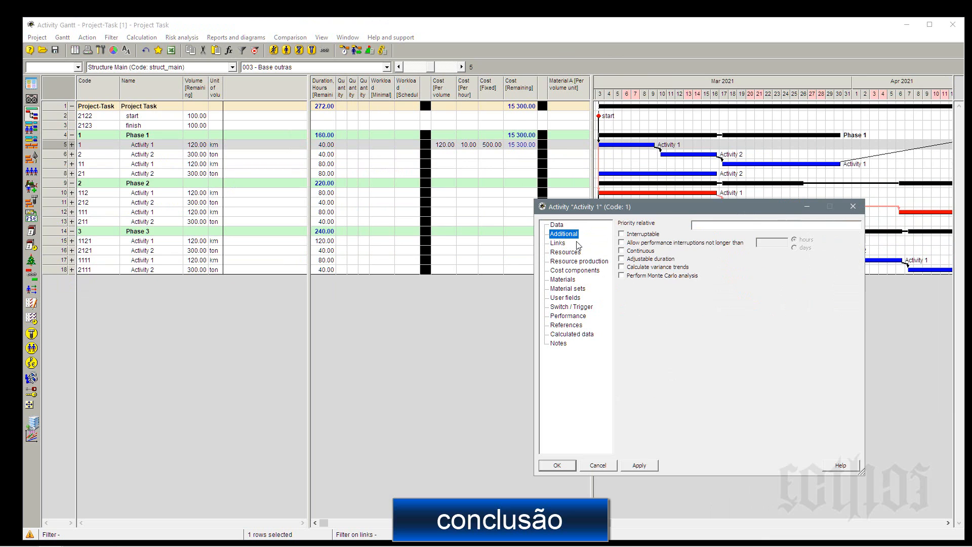
pyautogui.click(632, 244)
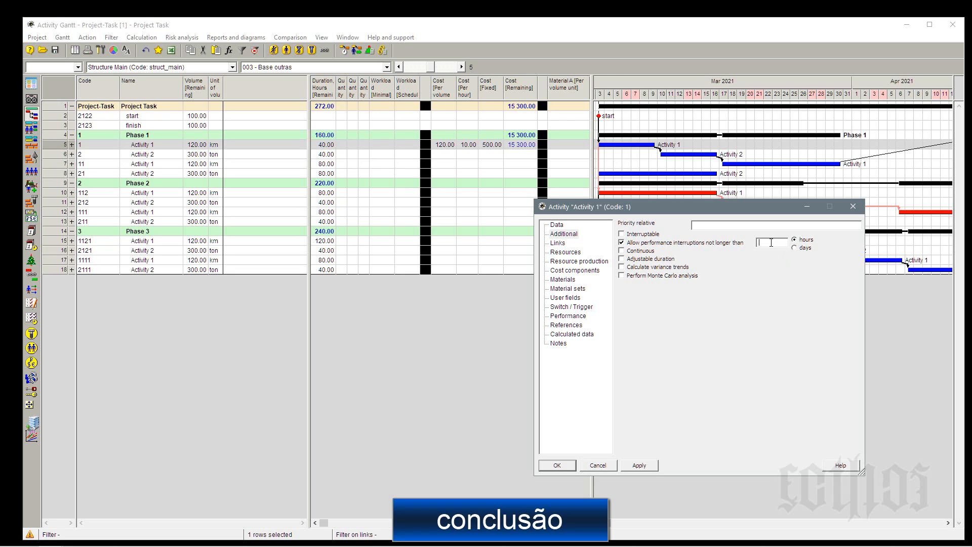
pyautogui.write('1')
pyautogui.click(794, 248)
pyautogui.moveTo(769, 243); pyautogui.dragTo(722, 243)
pyautogui.write('5')
# Try the Interruptable option for activity 1, clear it and the performance interruption allowance, and accept the properties.
pyautogui.click(654, 236)
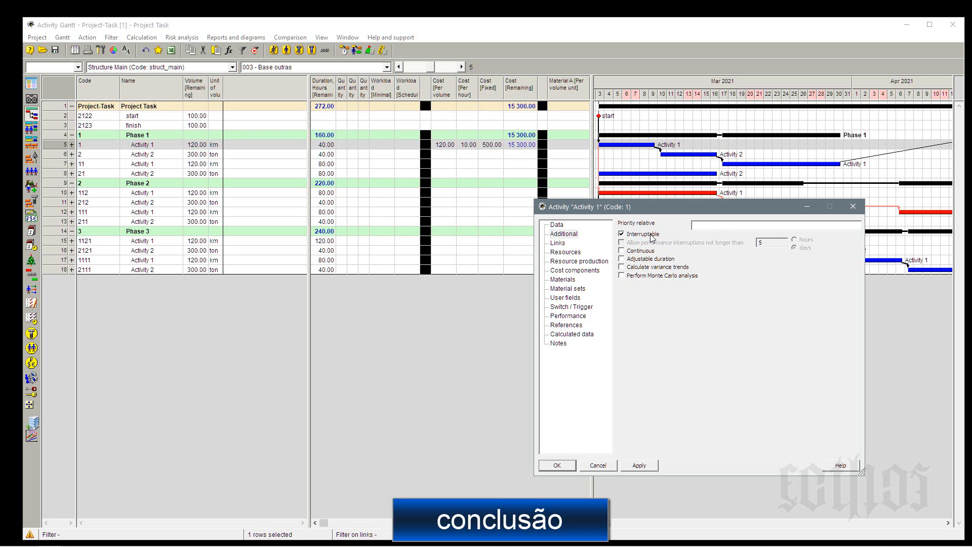
pyautogui.click(654, 236)
pyautogui.click(636, 243)
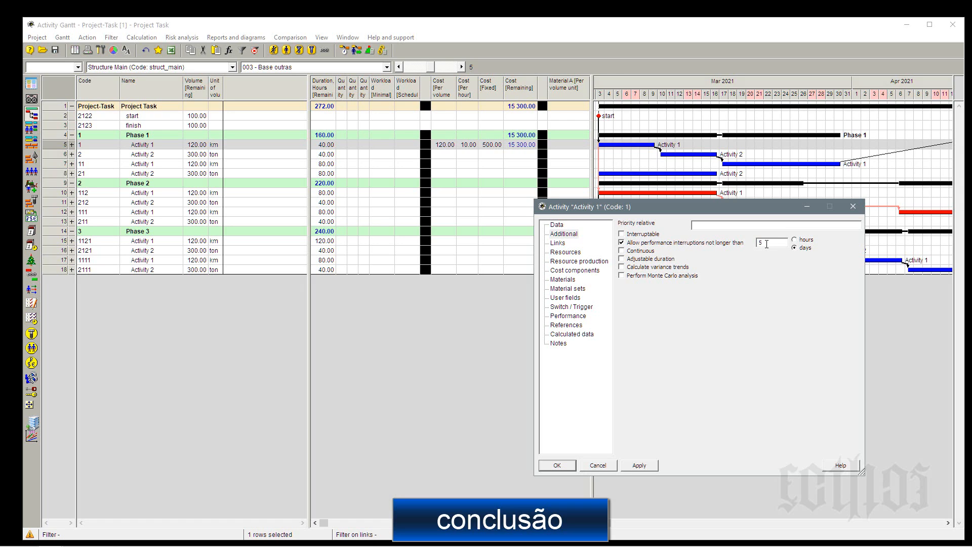
pyautogui.click(621, 243)
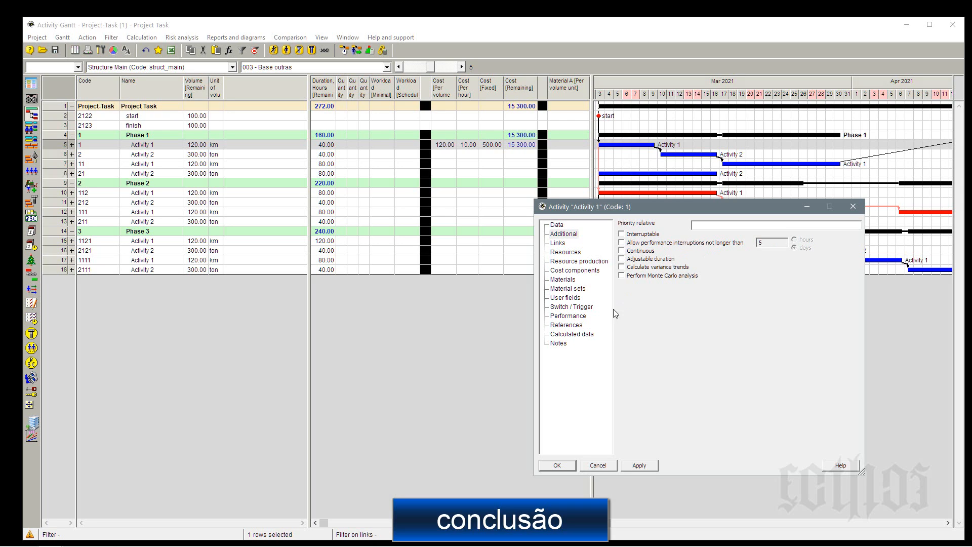
pyautogui.click(557, 465)
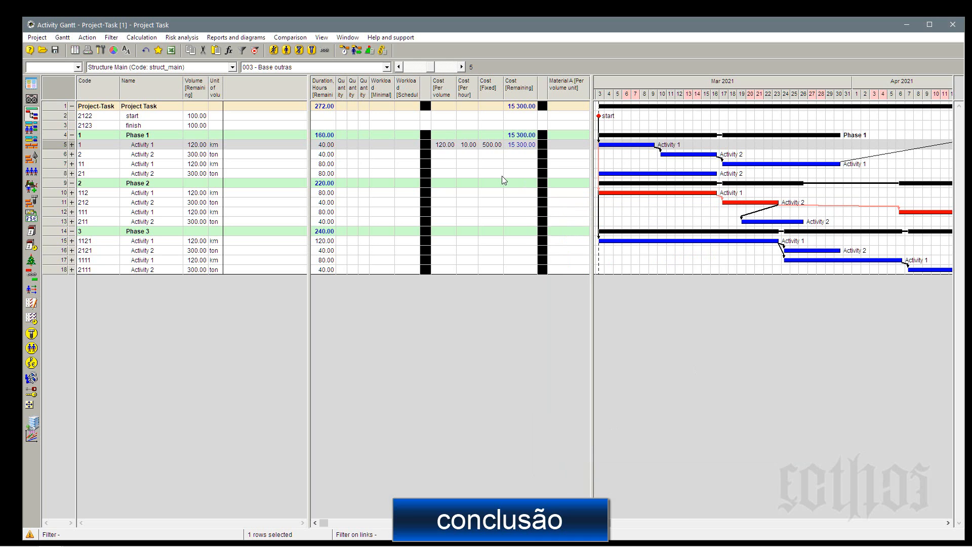
# Save the narrower table beside the Gantt chart in the project as the current layout.
pyautogui.click(63, 37)
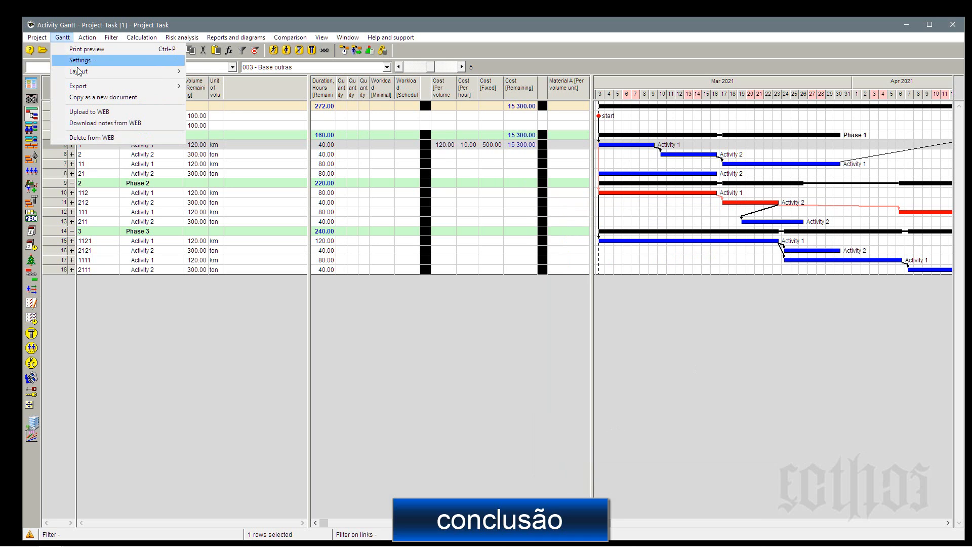
pyautogui.moveTo(78, 70)
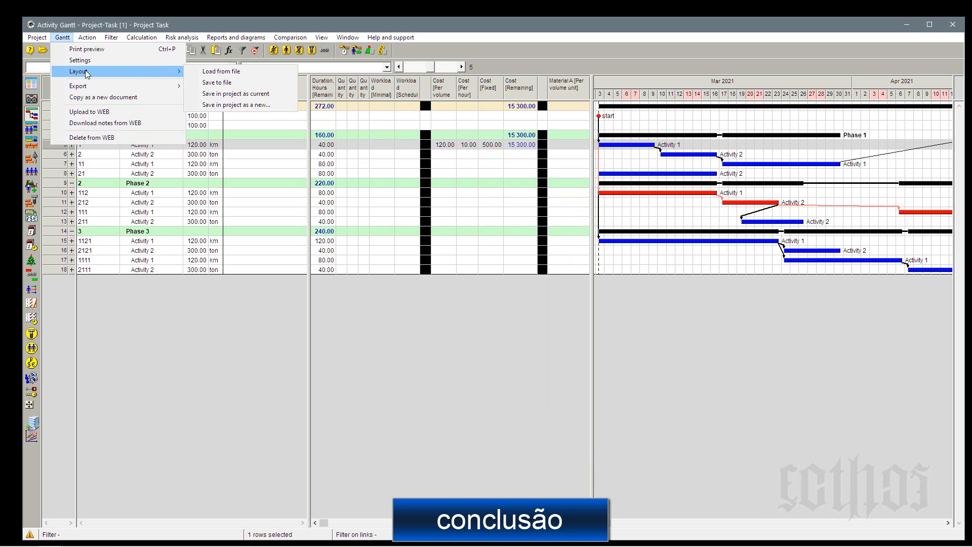
pyautogui.click(214, 98)
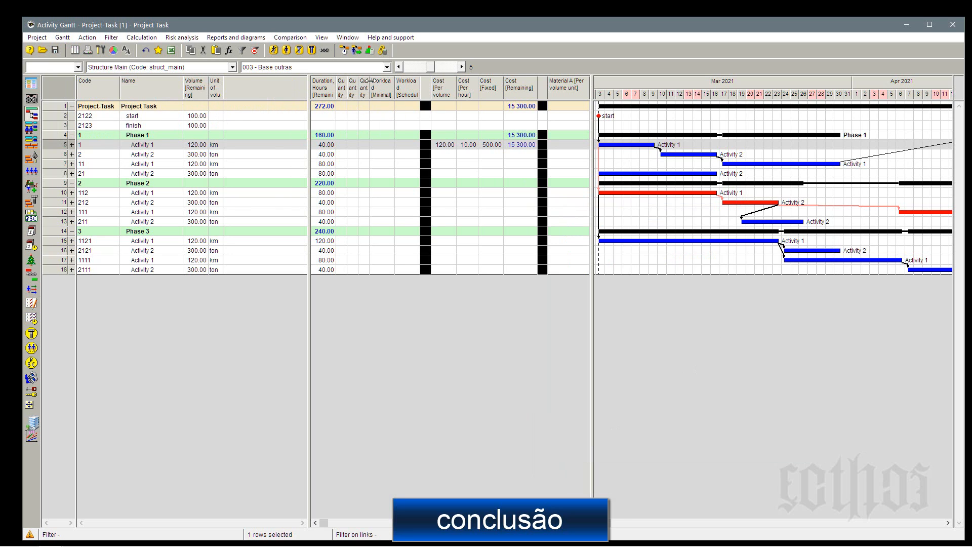
# Switch to layout 001 - base and select the Calendar and remaining Duration, Days columns for review.
pyautogui.click(375, 70)
pyautogui.click(375, 85)
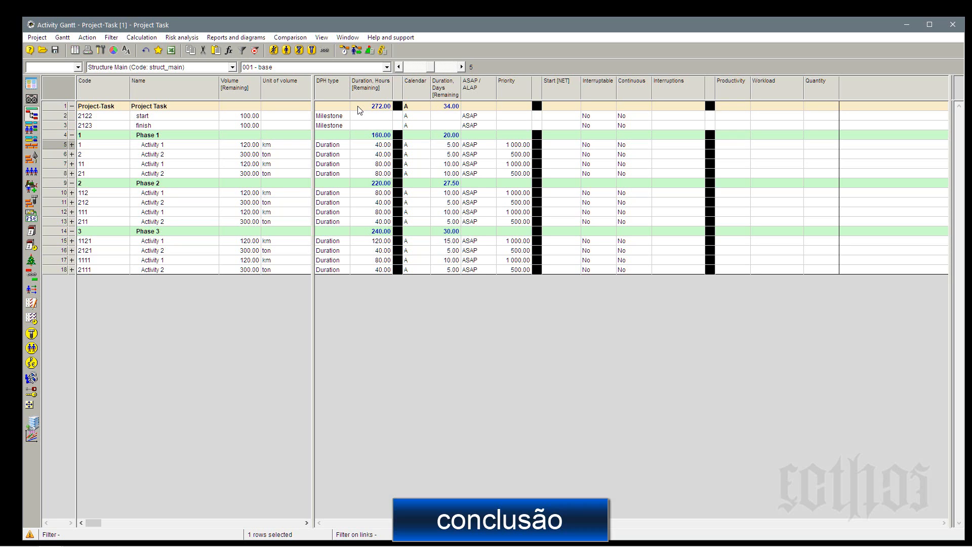
pyautogui.click(424, 93)
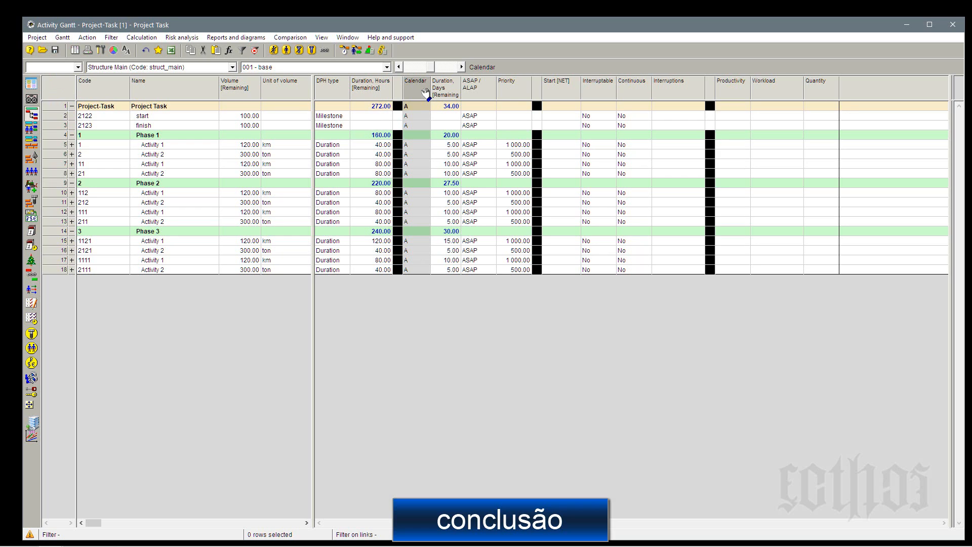
pyautogui.click(445, 90)
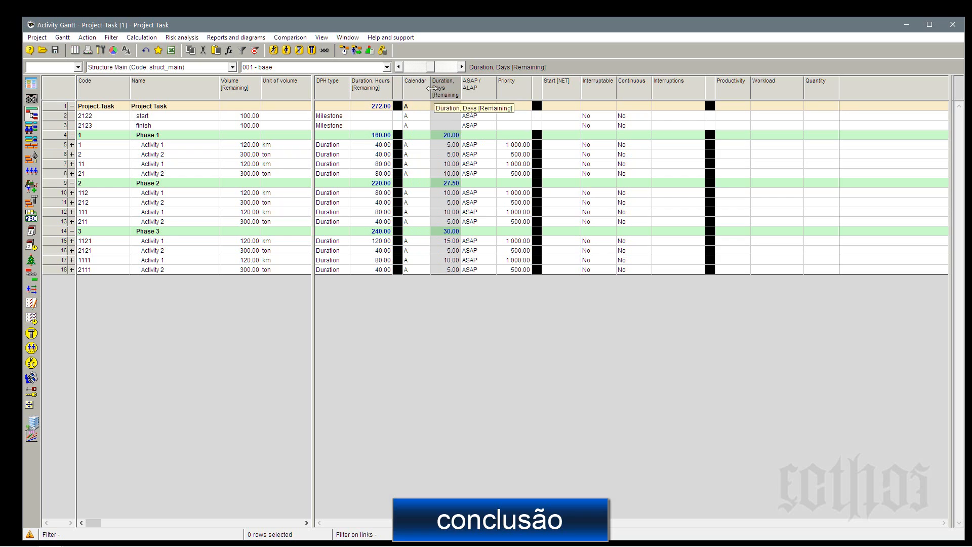
# Examine the Calendar, Priority, Start [NET], Interruptable, Continuous and Interruptions columns, and the resources of activity 1 in Phase 1.
pyautogui.click(428, 90)
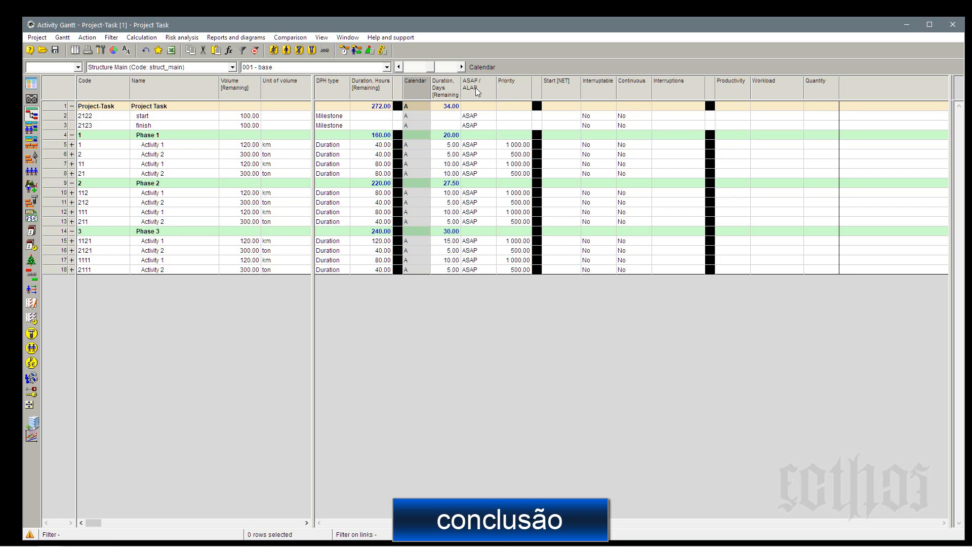
pyautogui.click(512, 90)
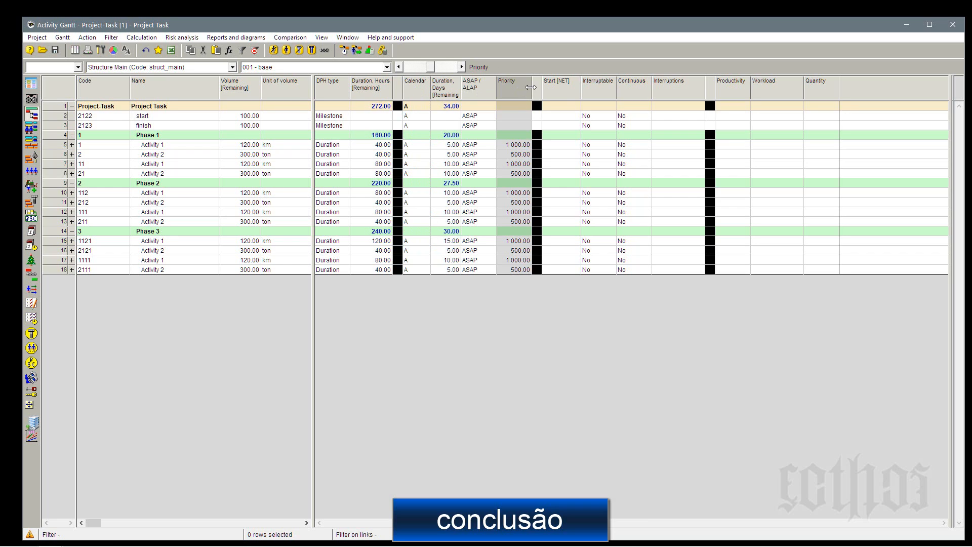
pyautogui.click(562, 89)
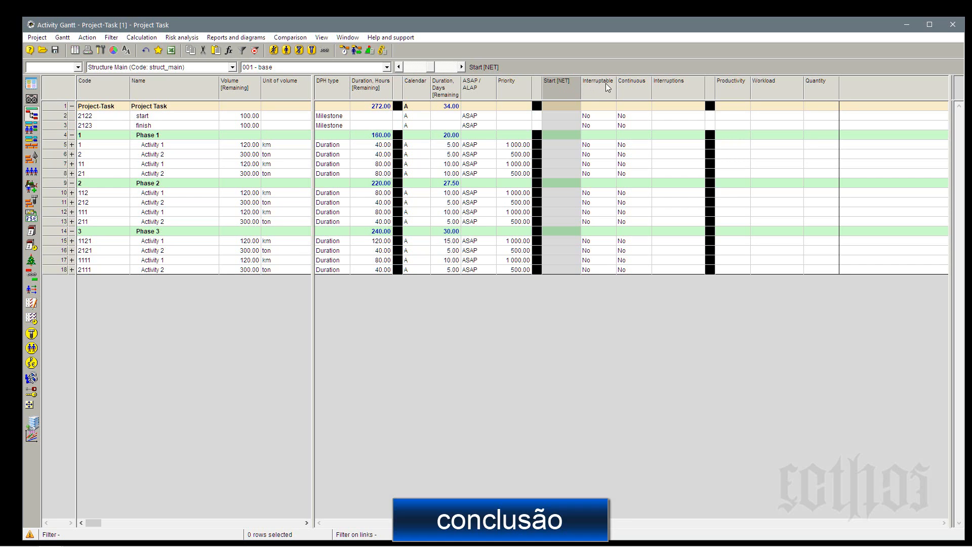
pyautogui.click(608, 87)
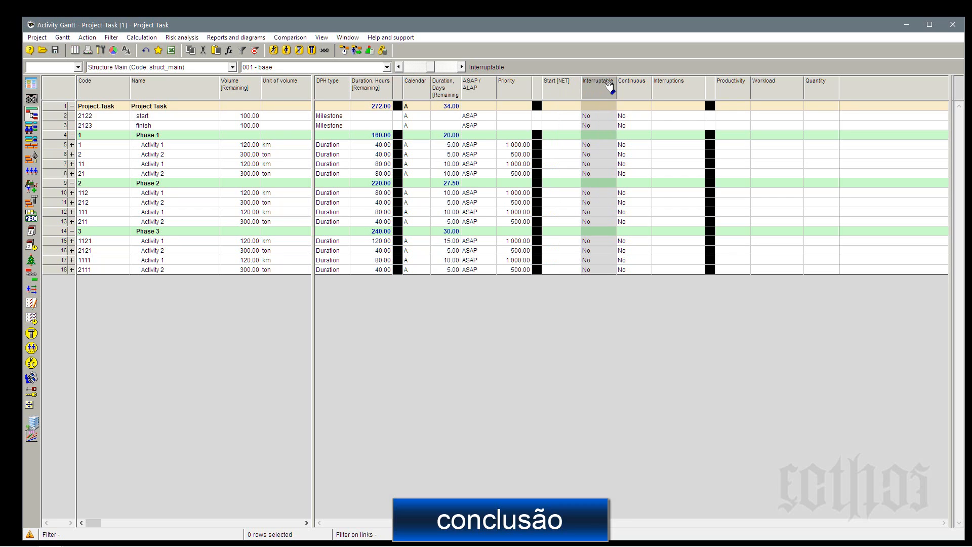
pyautogui.click(631, 89)
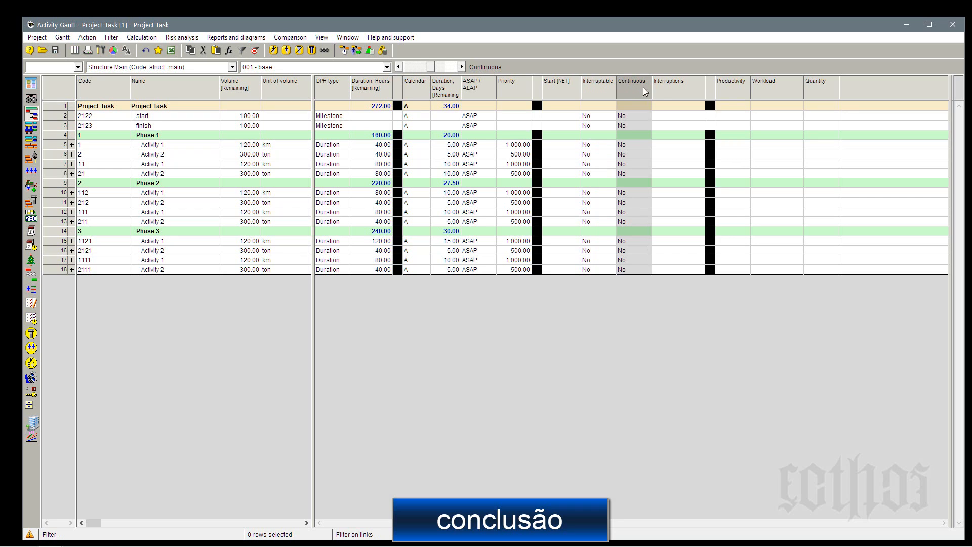
pyautogui.click(670, 94)
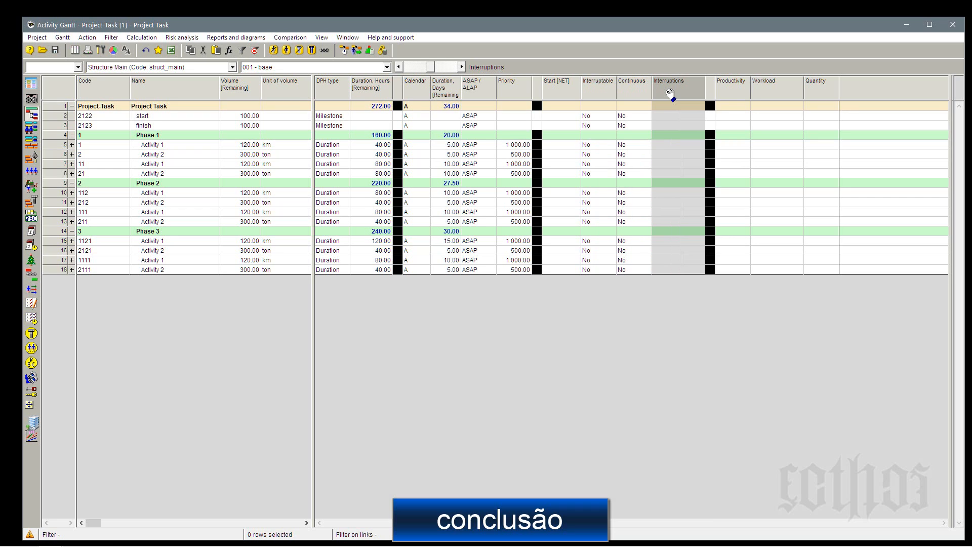
pyautogui.click(634, 93)
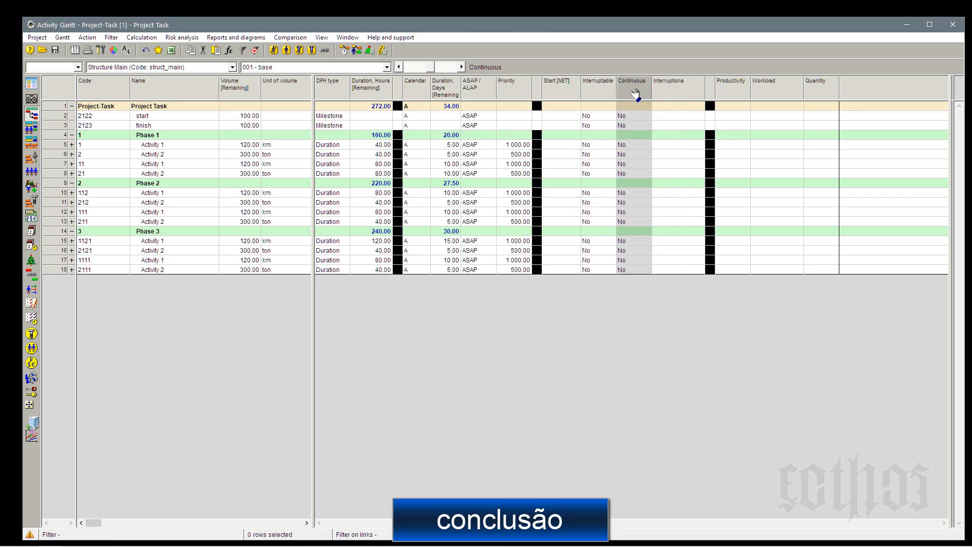
pyautogui.click(669, 91)
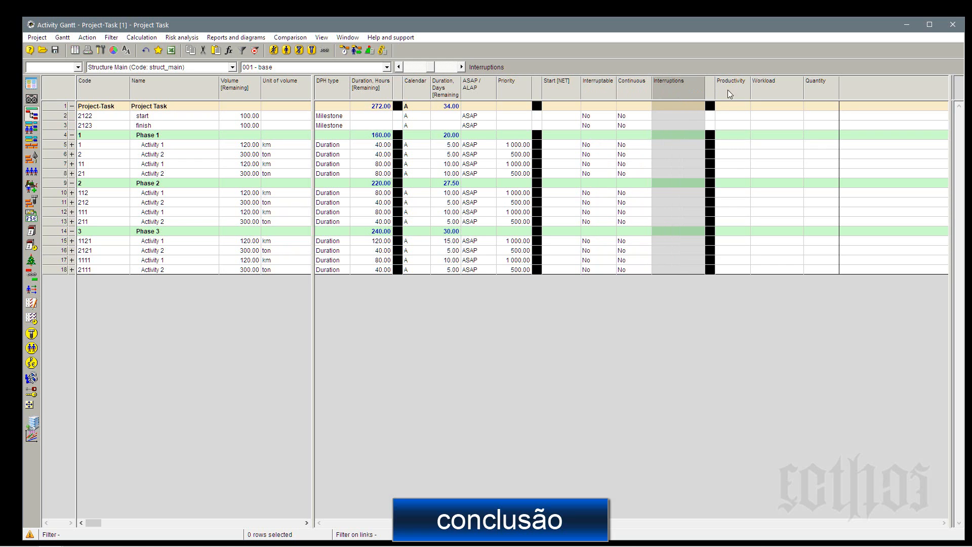
pyautogui.click(71, 144)
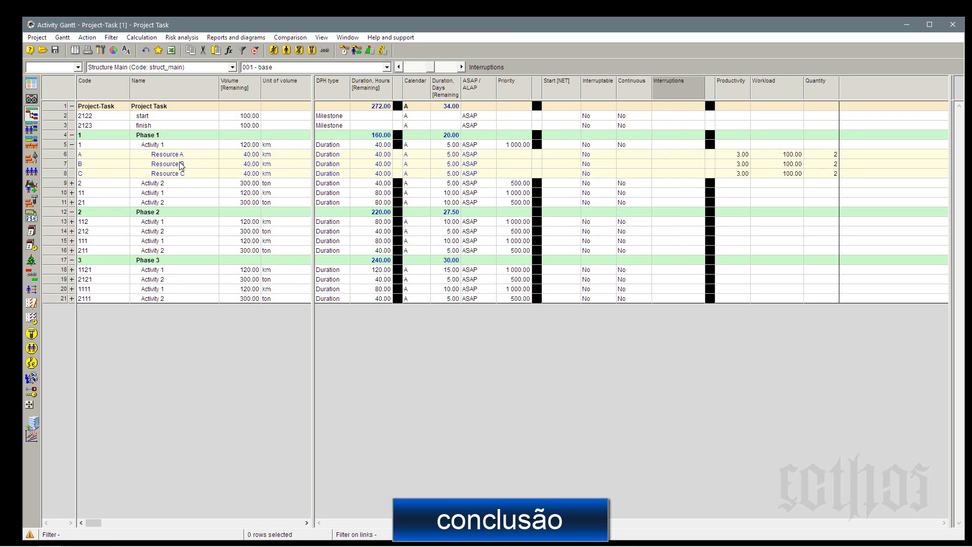
# Switch to layout 002 - Base complementqar and collapse the resources of activity 1 in Phase 1.
pyautogui.click(360, 69)
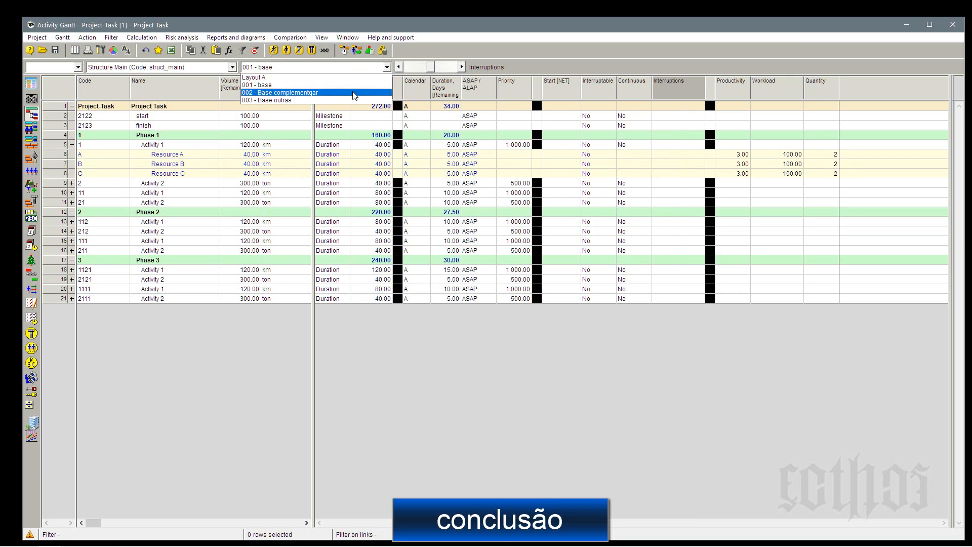
pyautogui.click(354, 93)
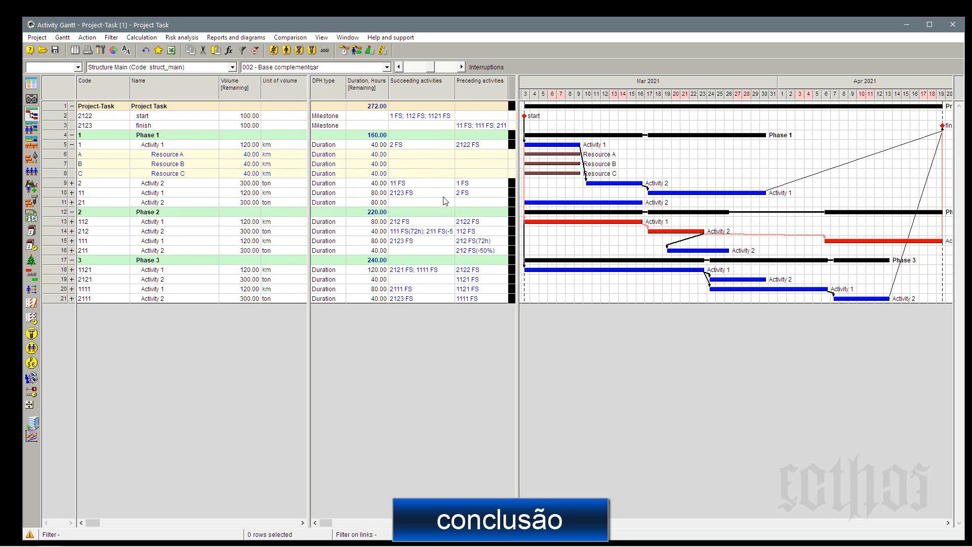
pyautogui.click(72, 135)
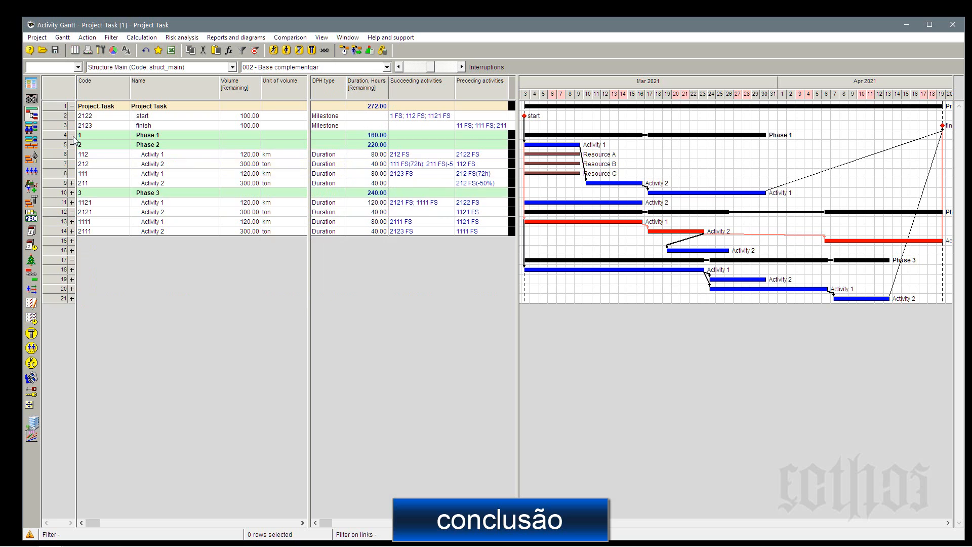
pyautogui.click(71, 135)
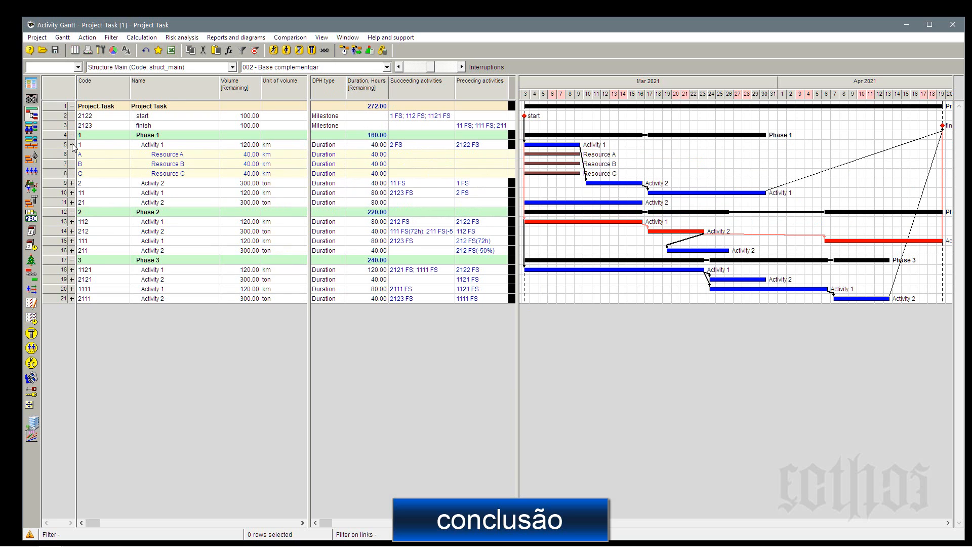
pyautogui.click(71, 144)
pyautogui.moveTo(655, 167)
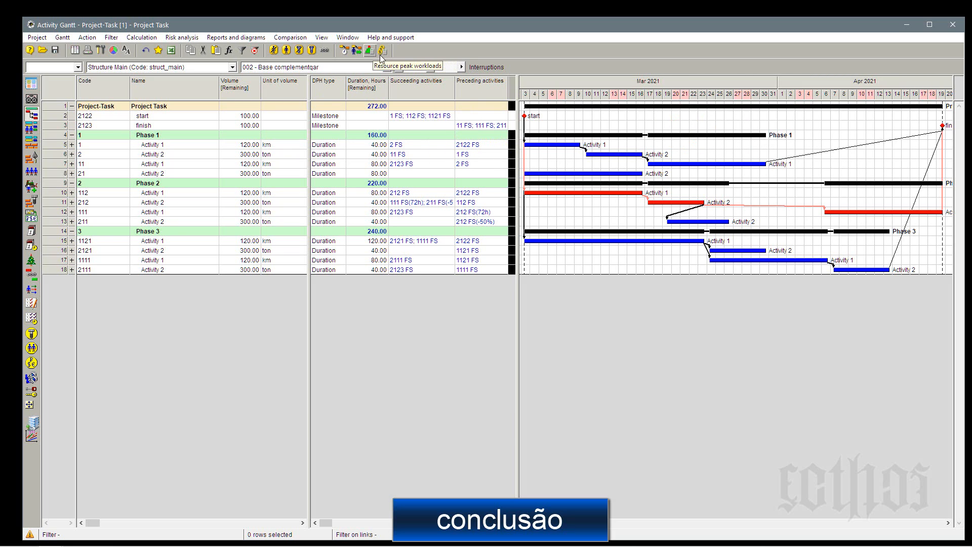
# Switch to layout 003 - Base outras and widen the table to show all the Material A columns.
pyautogui.click(372, 68)
pyautogui.click(358, 100)
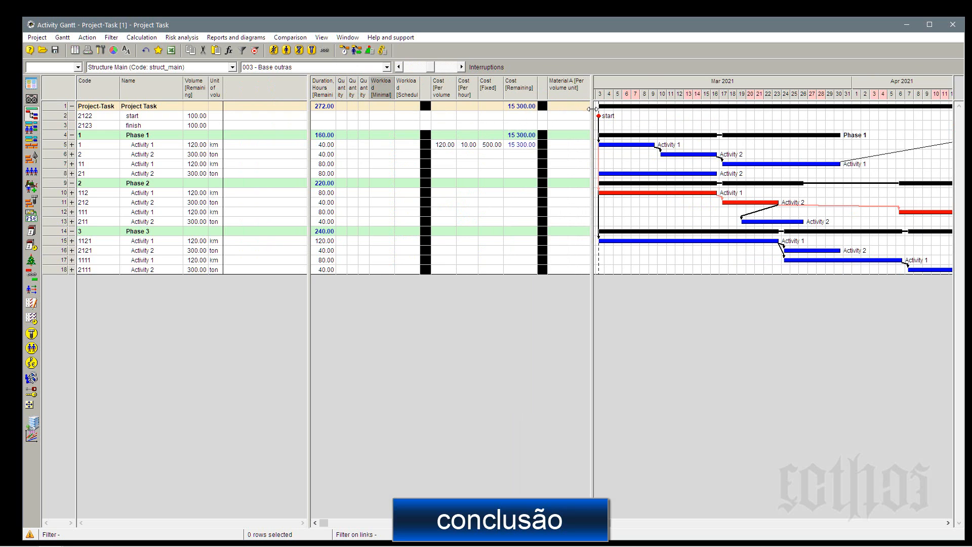
pyautogui.moveTo(595, 113); pyautogui.dragTo(743, 109)
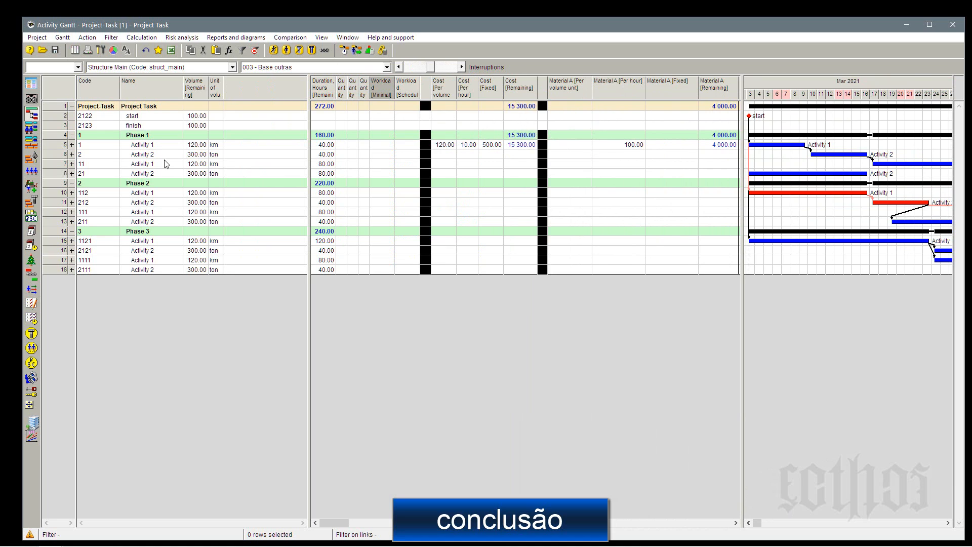
# Review the resources of activity 1 in Phase 1, collapse them, and fit the whole project timeline in the Gantt chart.
pyautogui.click(72, 145)
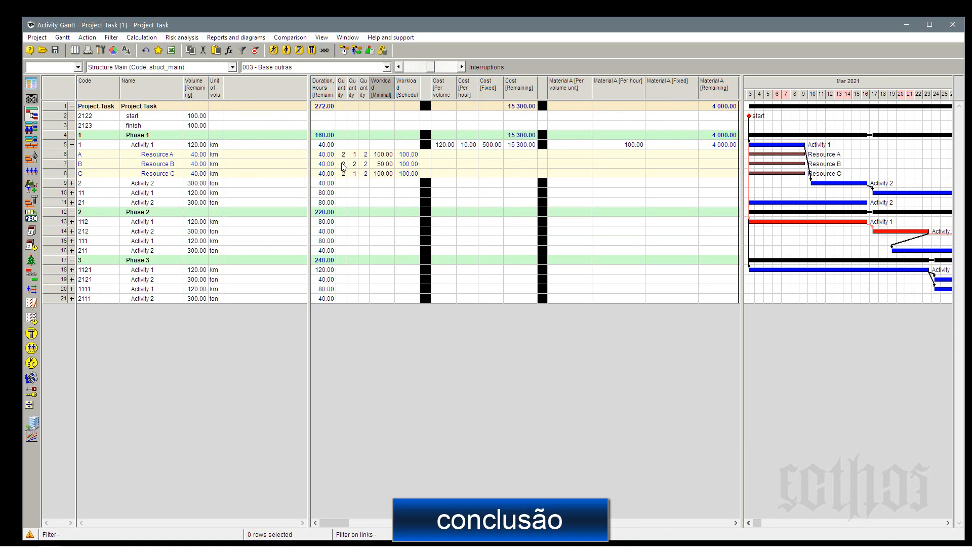
pyautogui.click(73, 145)
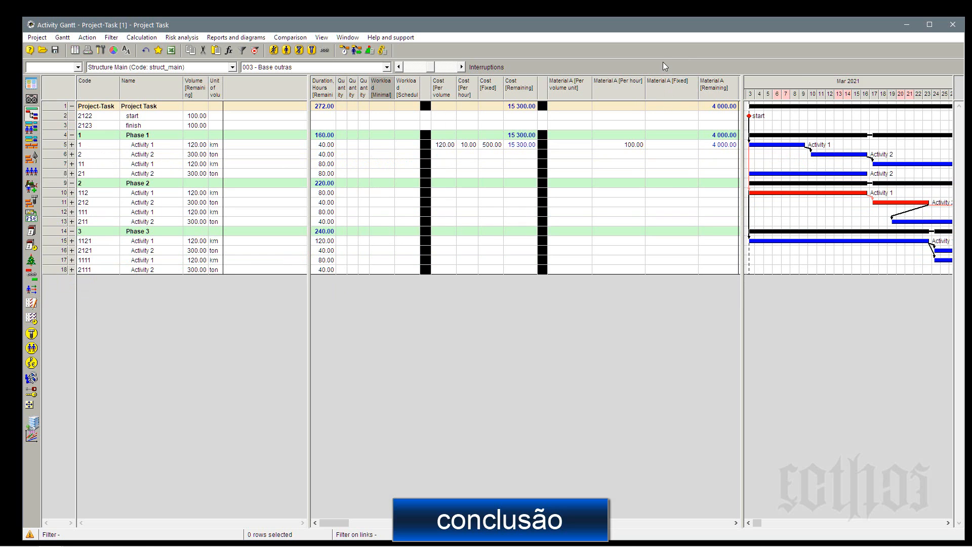
pyautogui.rightClick(829, 82)
pyautogui.click(850, 99)
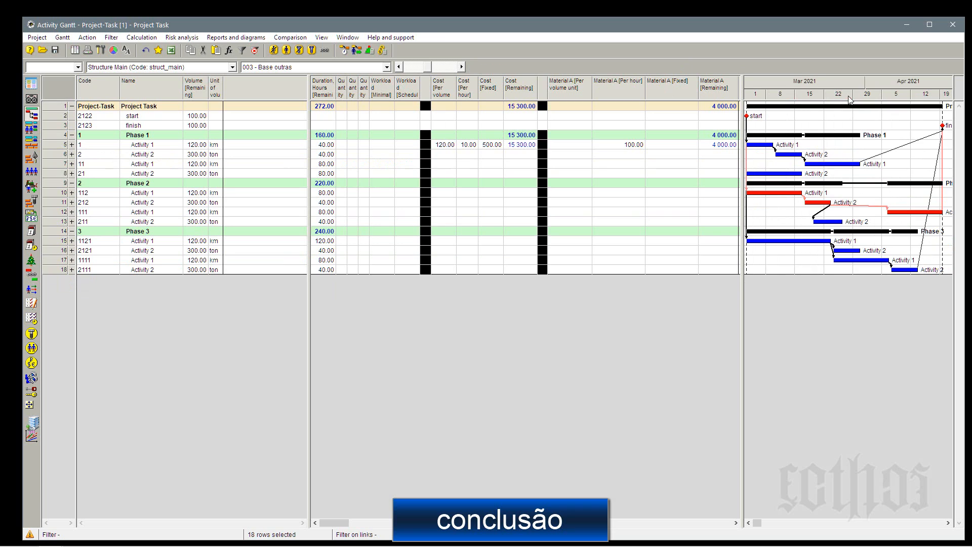